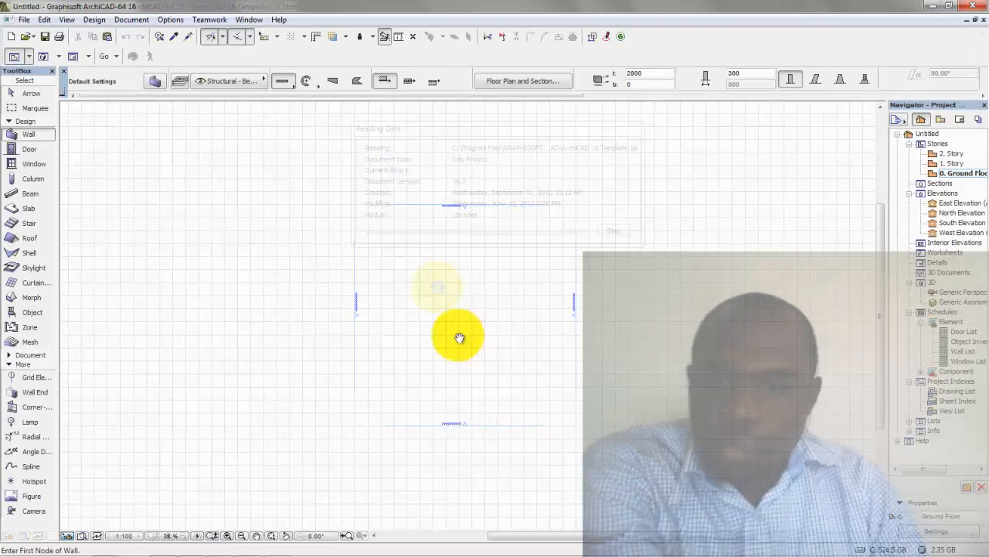
Open the Ground Floor plan and set up the Morph tool with the Polygonal geometry method
{"action": "scroll", "coordinate": [438, 345], "scroll_direction": "up", "scroll_amount": 5}
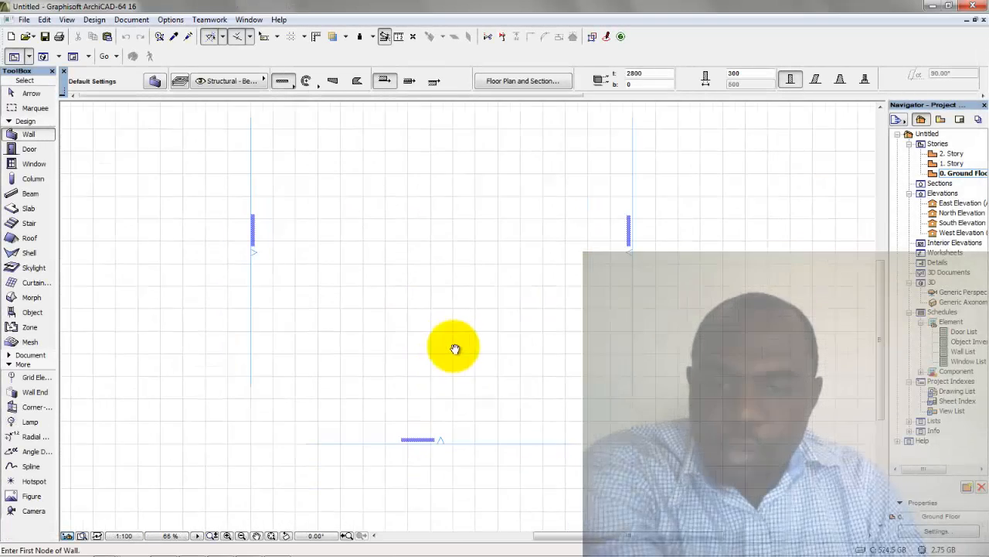
{"action": "middle_click_drag", "start_coordinate": [437, 387], "coordinate": [462, 354]}
{"action": "left_click", "coordinate": [947, 173]}
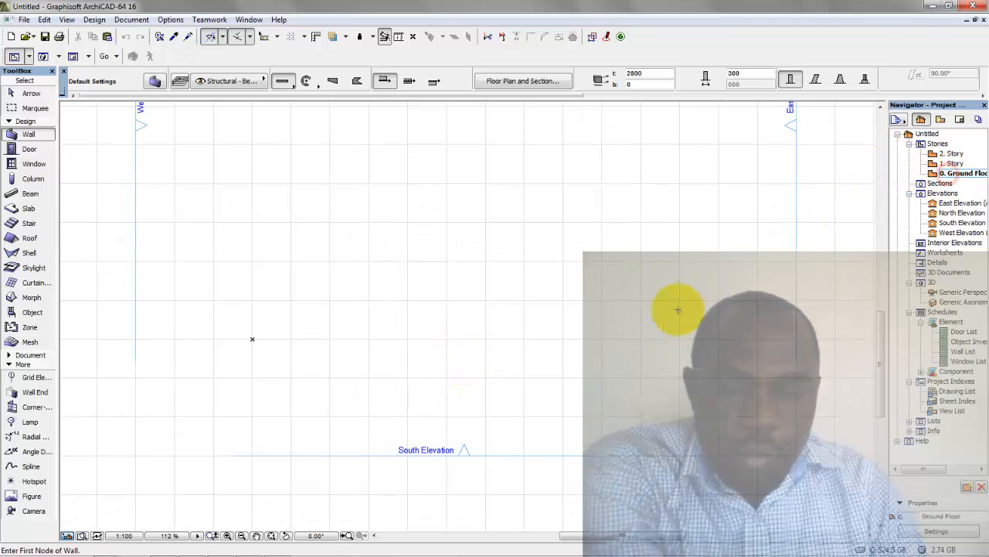
{"action": "scroll", "coordinate": [521, 325], "scroll_direction": "up", "scroll_amount": 2}
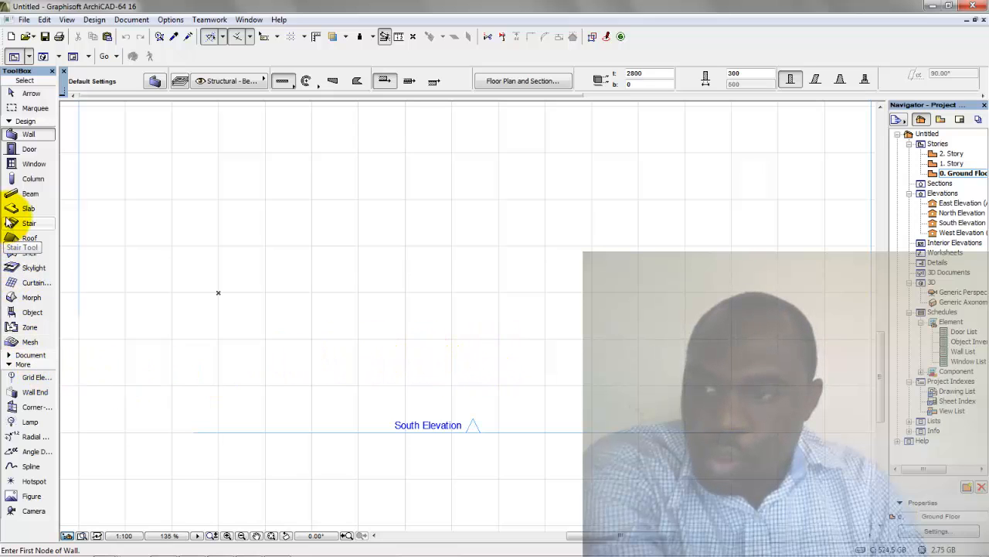
{"action": "left_click", "coordinate": [28, 301]}
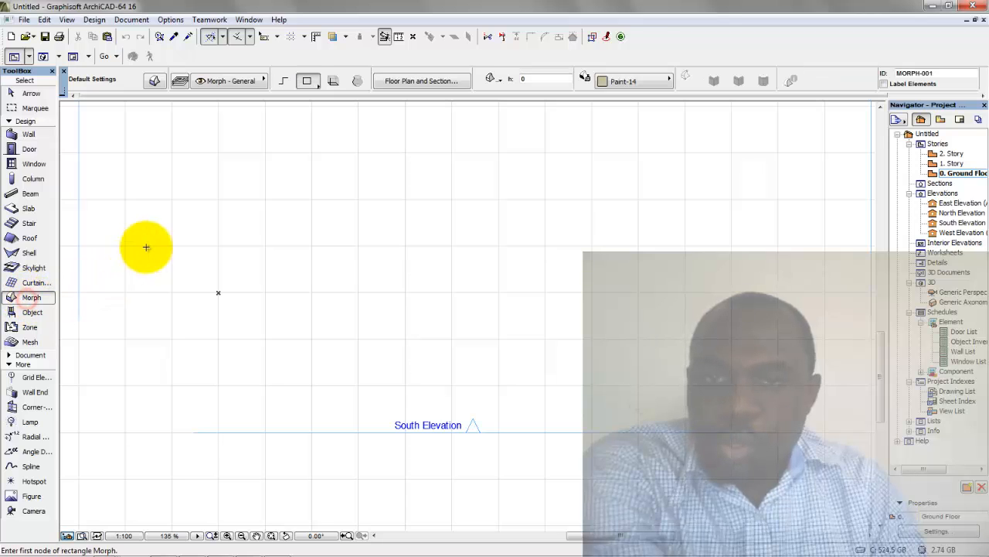
{"action": "left_click", "coordinate": [284, 83]}
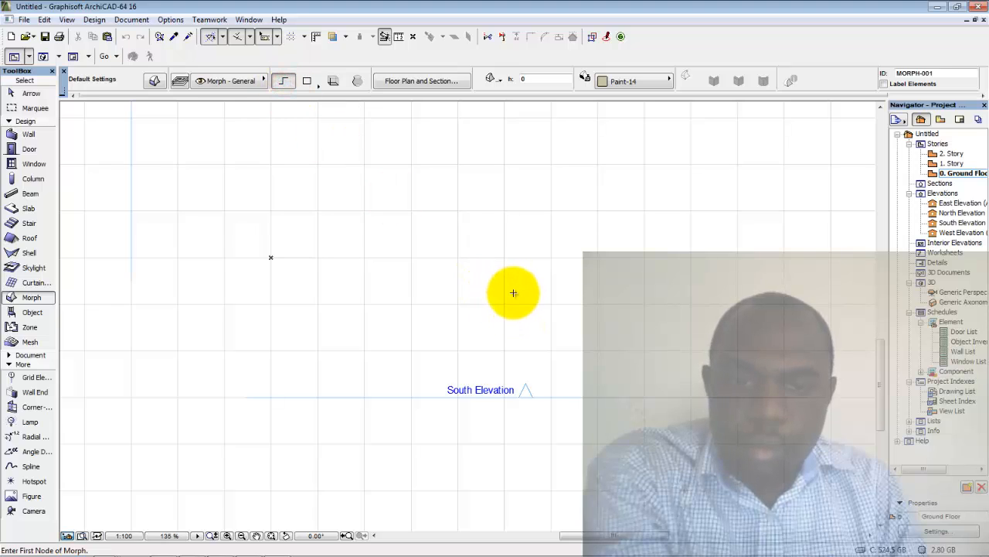
Place the profile's first point and draw the 300-long horizontal edge
{"action": "left_click", "coordinate": [486, 300]}
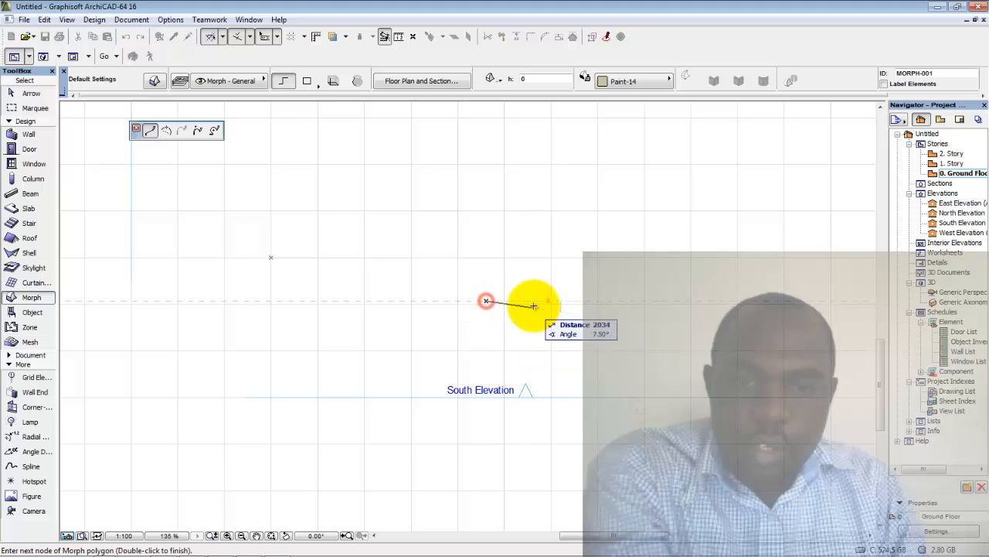
{"action": "type", "text": "300"}
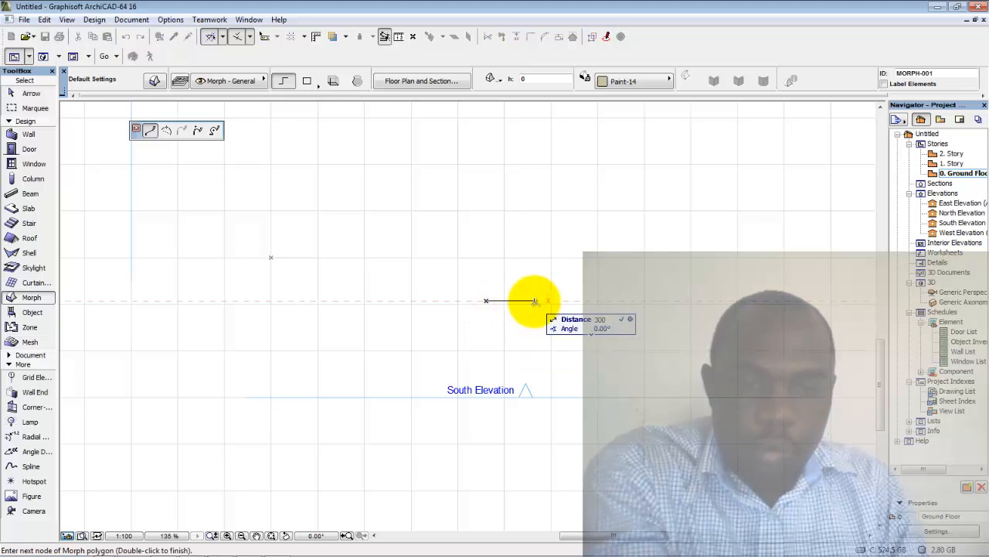
{"action": "key", "text": "Return"}
{"action": "scroll", "coordinate": [534, 300], "scroll_direction": "up", "scroll_amount": 4}
{"action": "scroll", "coordinate": [537, 298], "scroll_direction": "up", "scroll_amount": 2}
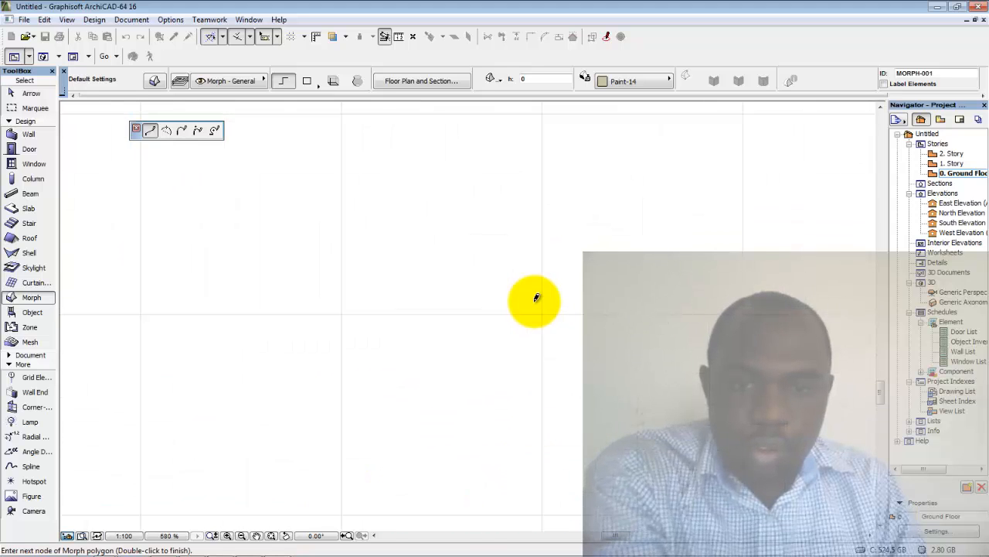
{"action": "scroll", "coordinate": [537, 299], "scroll_direction": "up", "scroll_amount": 5}
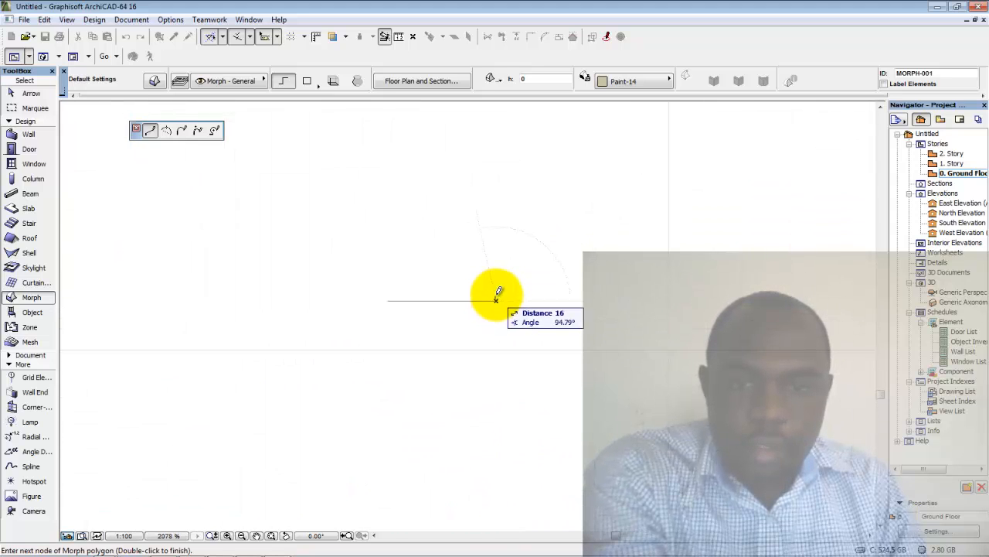
Switch to Polyarc and add a 100-long vertical segment and a radius-140 arc
{"action": "left_click", "coordinate": [167, 132]}
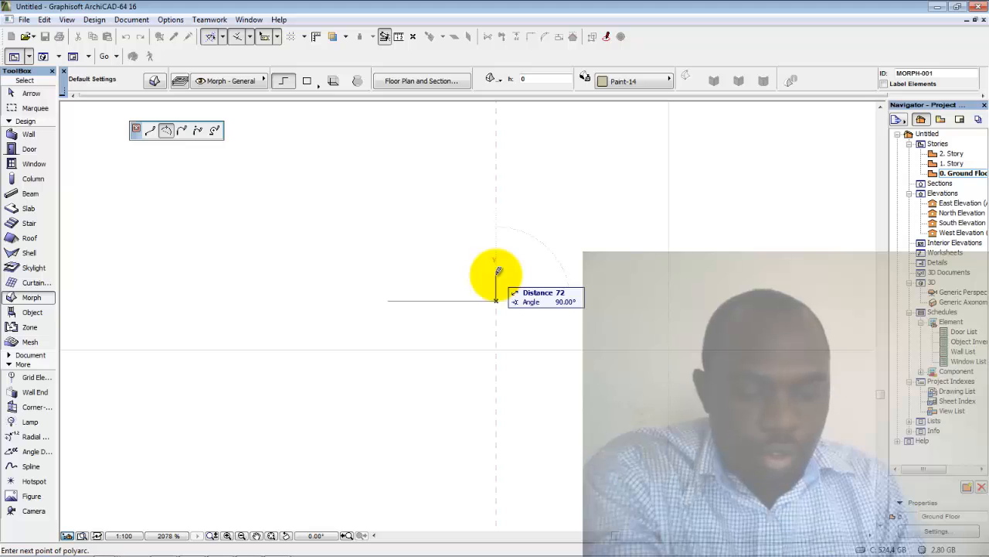
{"action": "type", "text": "100"}
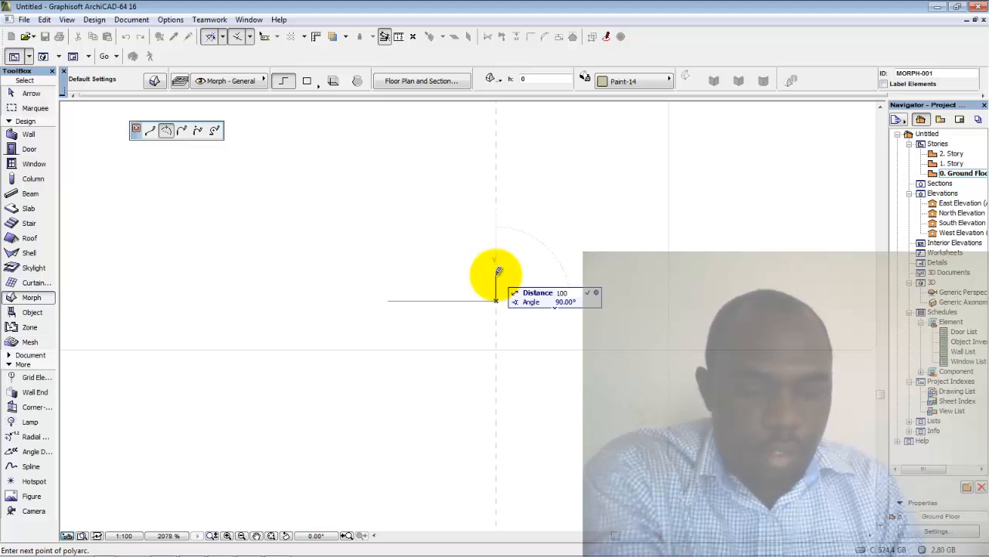
{"action": "key", "text": "Return"}
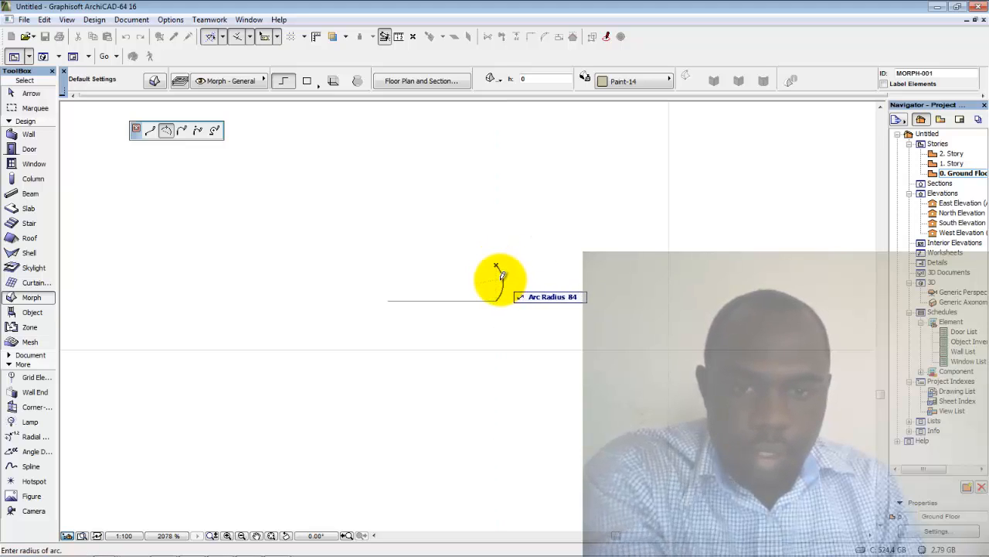
{"action": "scroll", "coordinate": [502, 274], "scroll_direction": "up", "scroll_amount": 3}
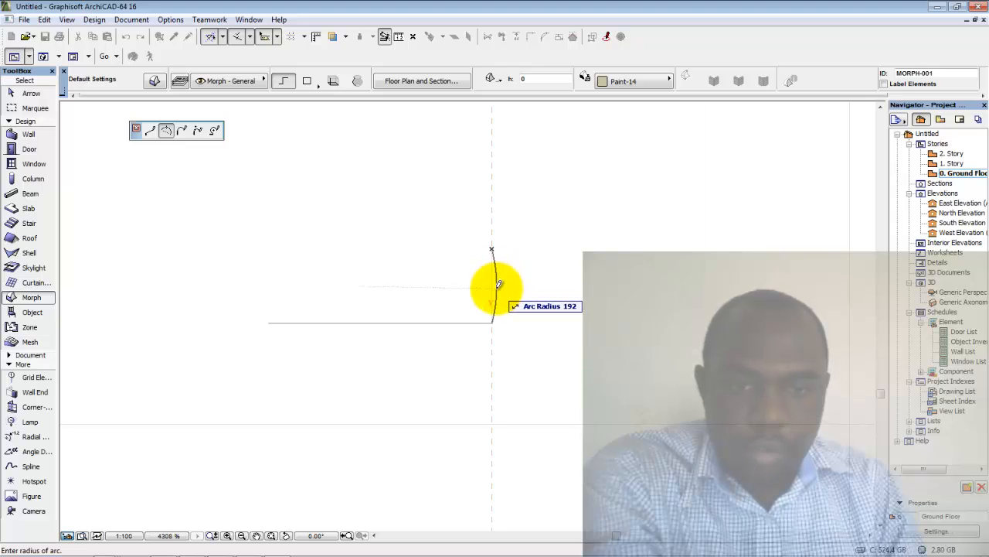
{"action": "type", "text": "14"}
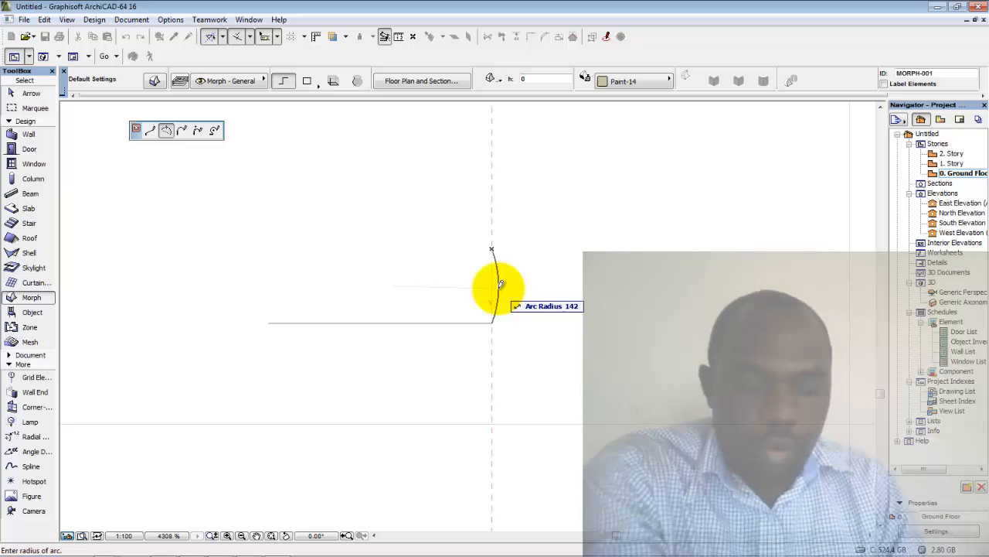
{"action": "type", "text": "0"}
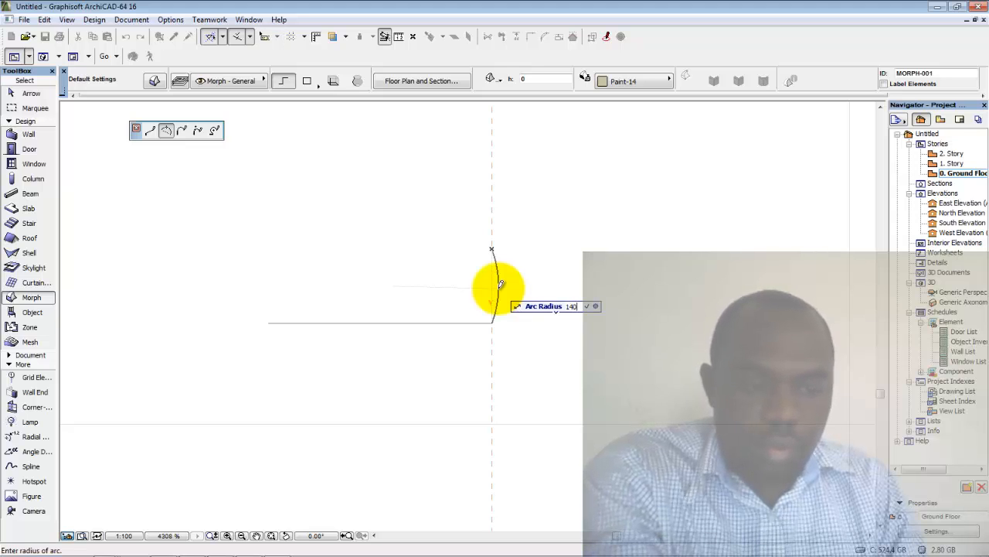
{"action": "key", "text": "Return"}
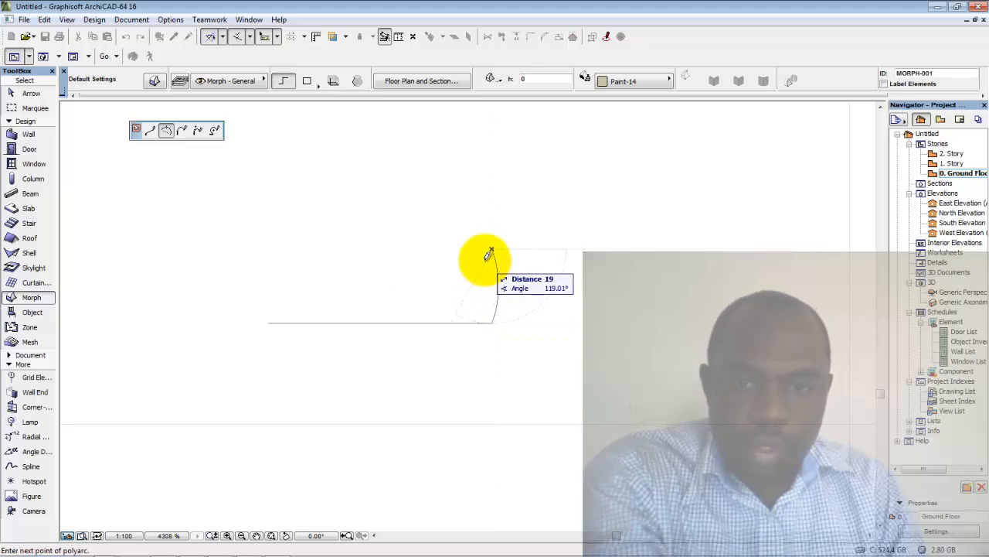
{"action": "scroll", "coordinate": [490, 252], "scroll_direction": "up", "scroll_amount": 2}
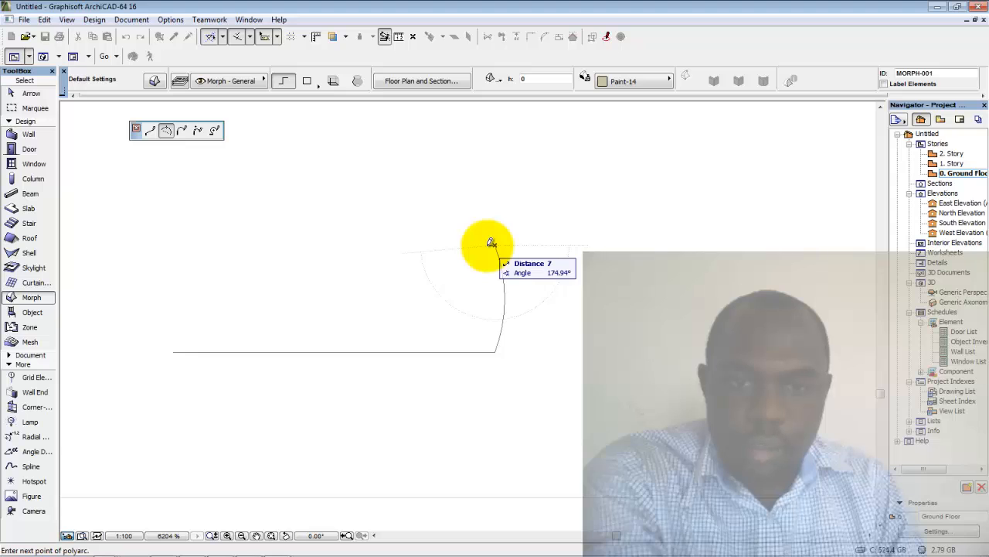
Place two guide lines across the profile's top, one anchored at the arc's end
{"action": "right_click", "coordinate": [491, 243]}
{"action": "left_click", "coordinate": [498, 269]}
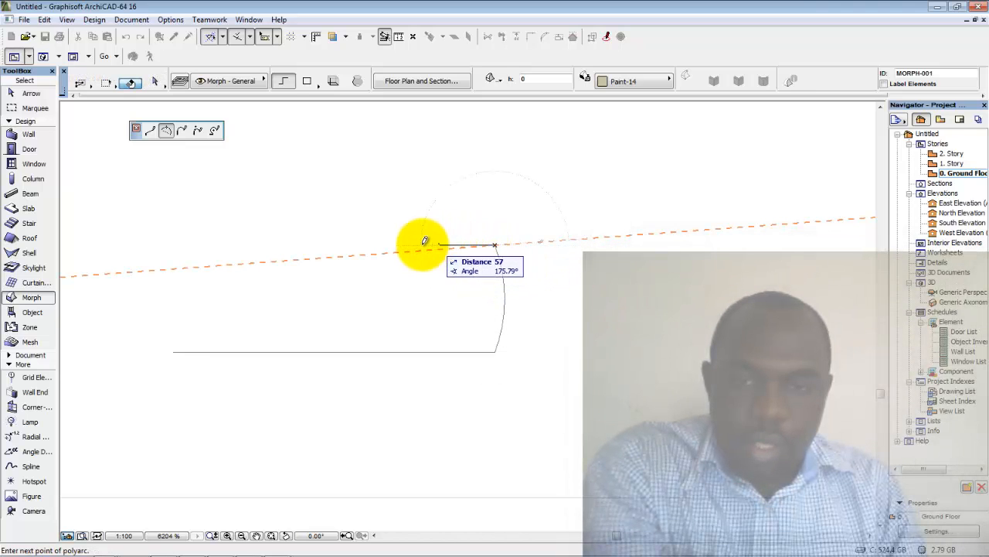
{"action": "right_click", "coordinate": [381, 247]}
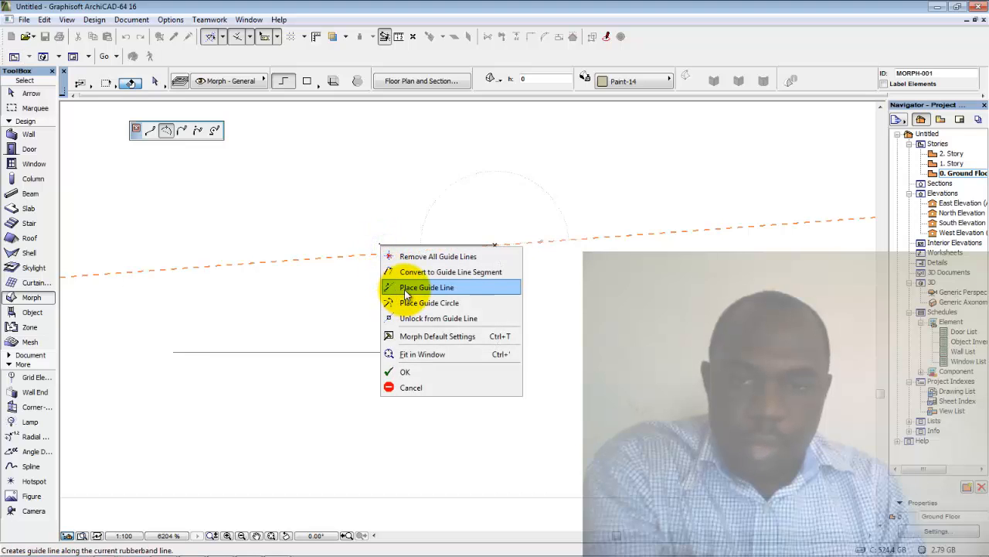
{"action": "left_click", "coordinate": [407, 289]}
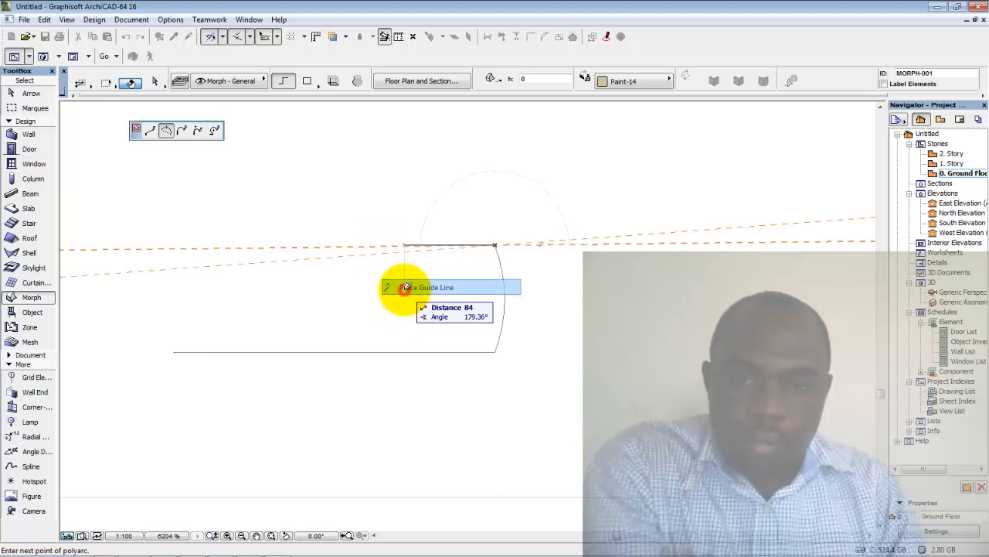
{"action": "left_click", "coordinate": [419, 240]}
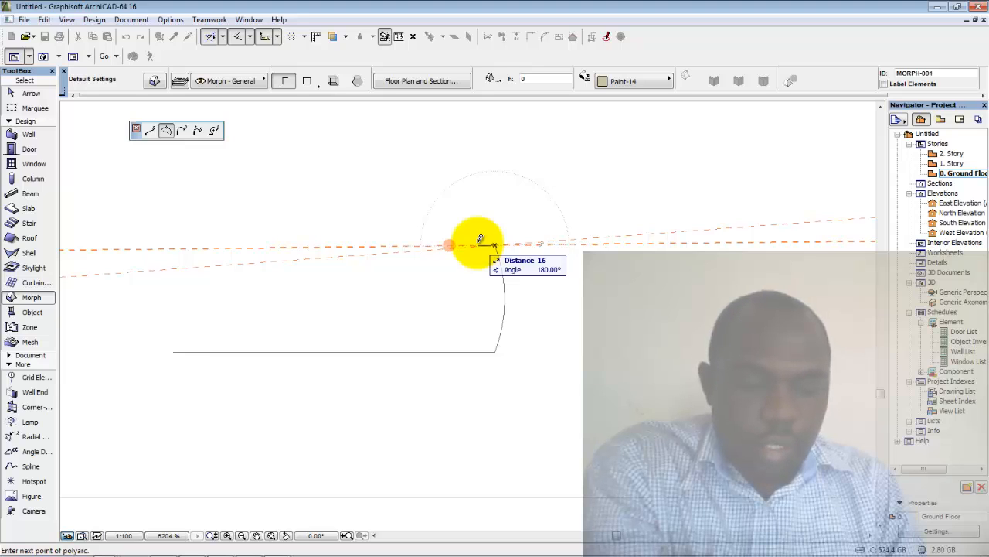
Add a 5-unit step and end the next arc at the guide-line intersection
{"action": "type", "text": "5"}
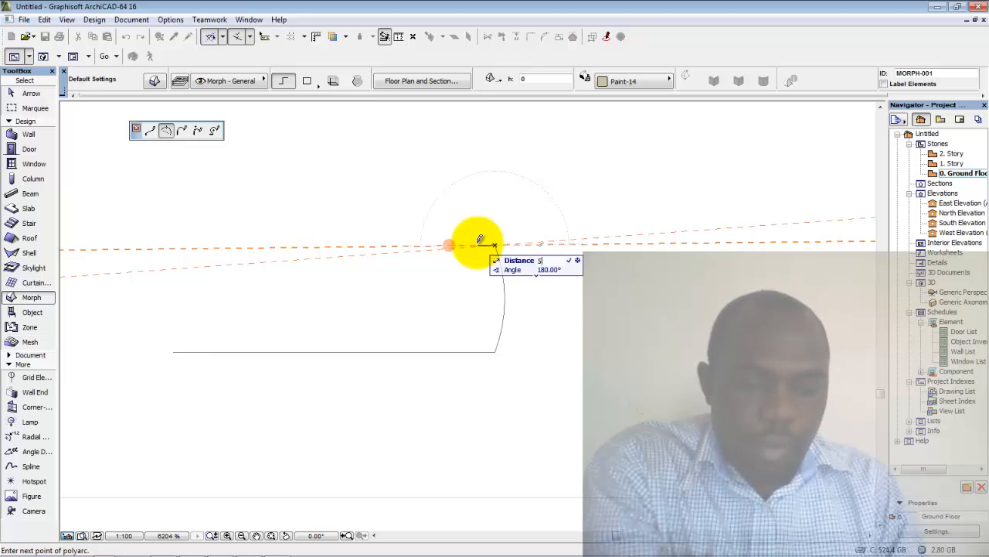
{"action": "key", "text": "Return"}
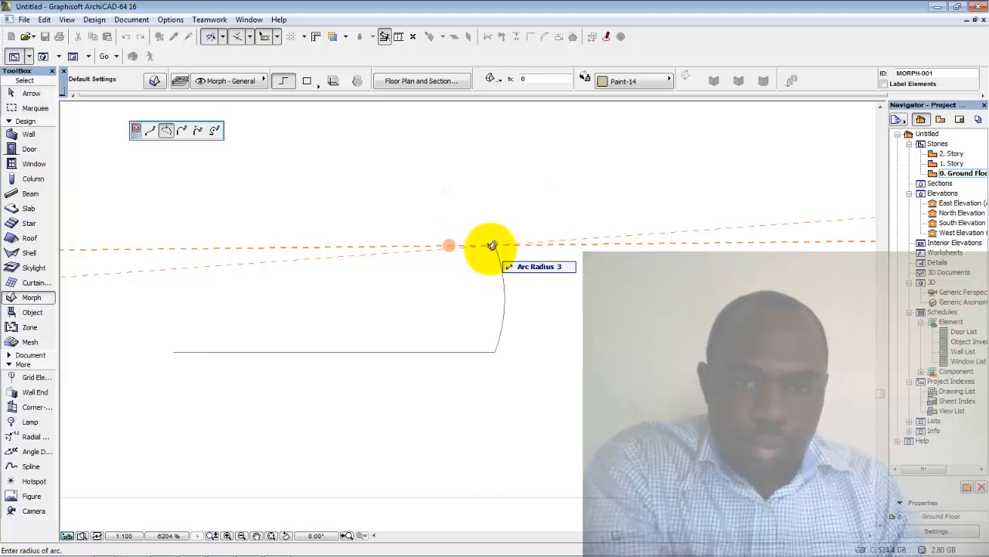
{"action": "scroll", "coordinate": [493, 244], "scroll_direction": "up", "scroll_amount": 2}
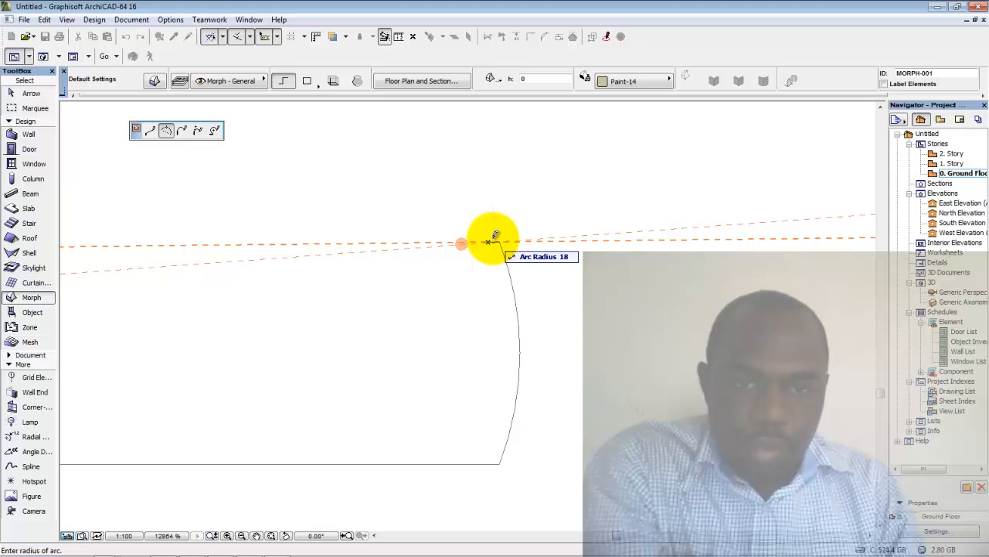
{"action": "left_click", "coordinate": [490, 242]}
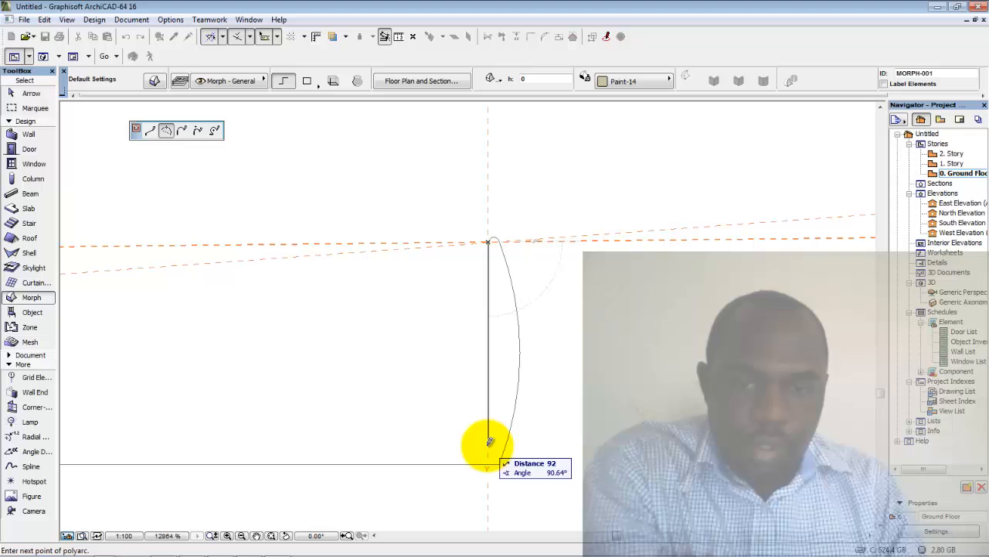
{"action": "left_click", "coordinate": [488, 242]}
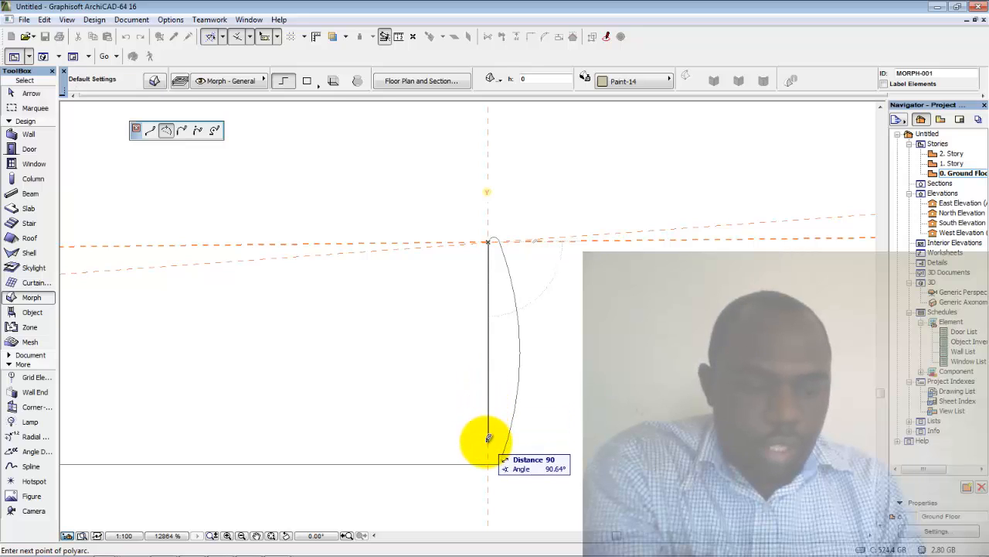
Add a 95-long segment at a 90° angle
{"action": "type", "text": "95"}
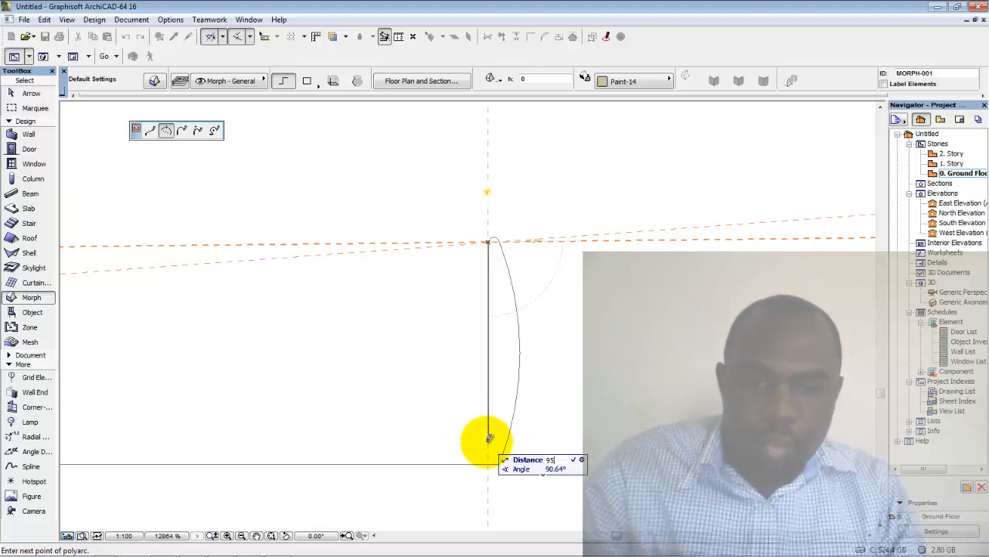
{"action": "key", "text": "Tab"}
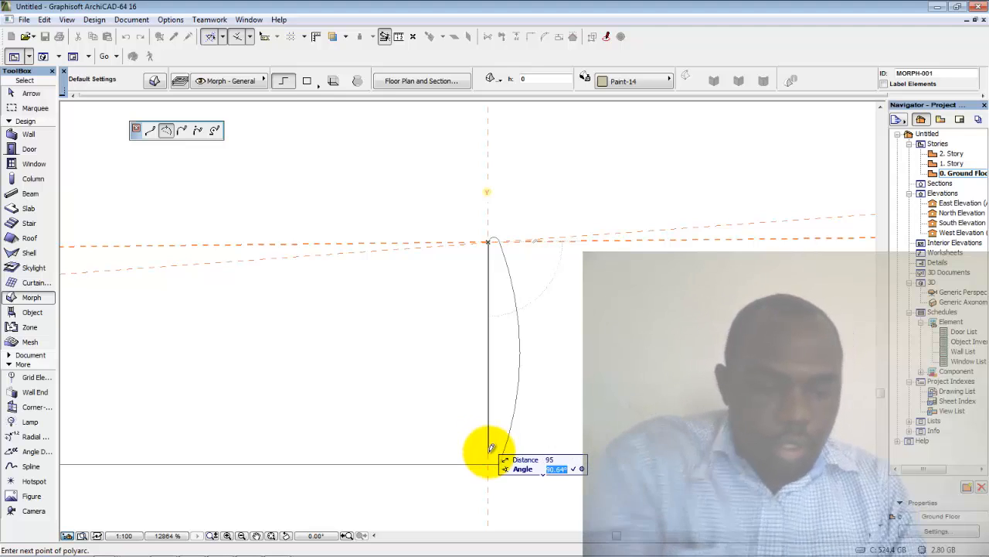
{"action": "type", "text": "90"}
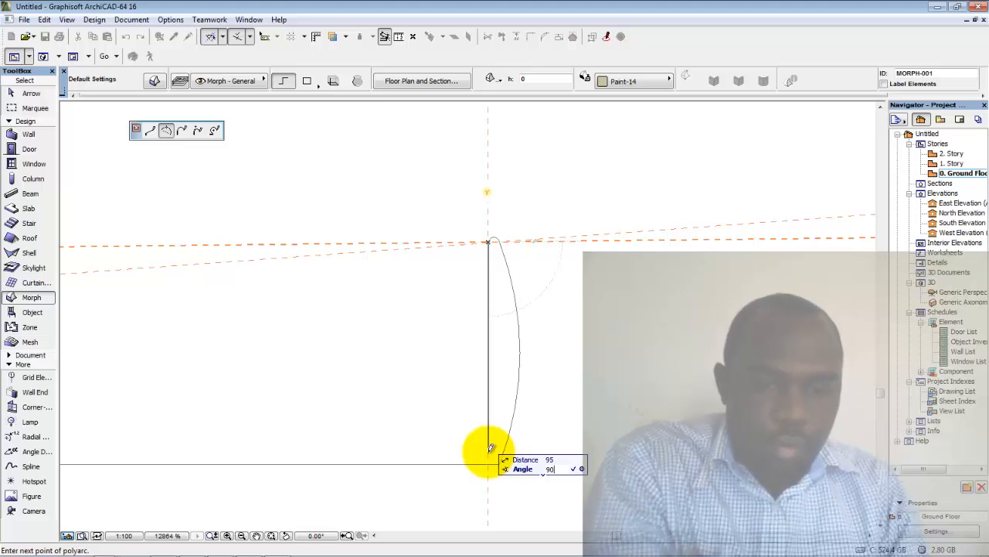
{"action": "key", "text": "Return"}
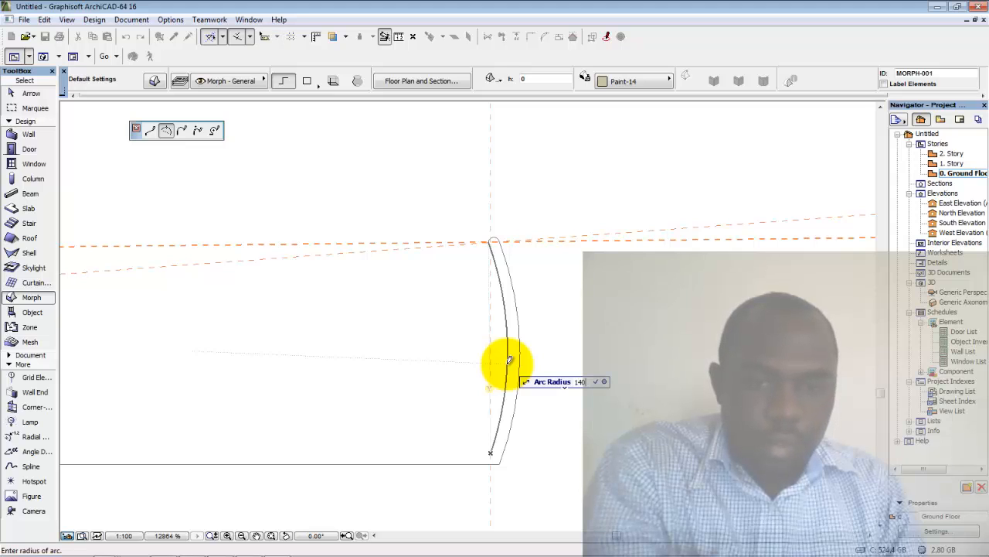
Fix the arc and draw a straight 290-long base segment at 180°
{"action": "left_click", "coordinate": [509, 360]}
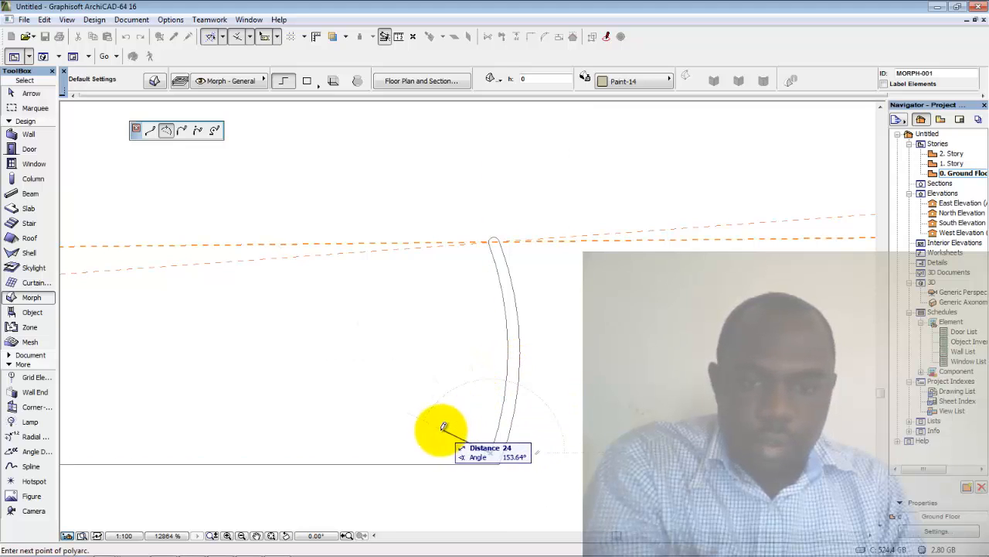
{"action": "middle_click_drag", "start_coordinate": [442, 426], "coordinate": [536, 398]}
{"action": "scroll", "coordinate": [537, 398], "scroll_direction": "down", "scroll_amount": 3}
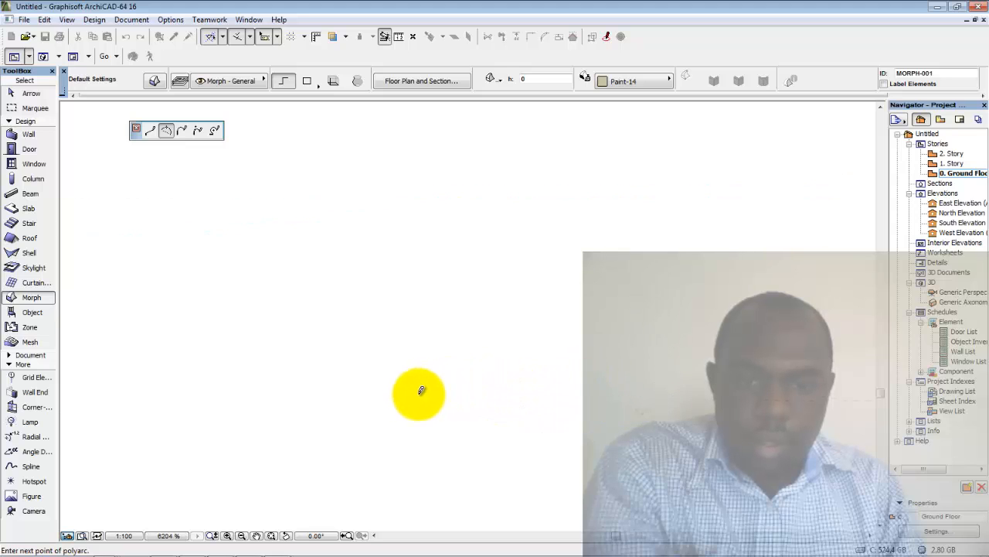
{"action": "middle_click_drag", "start_coordinate": [392, 392], "coordinate": [479, 382]}
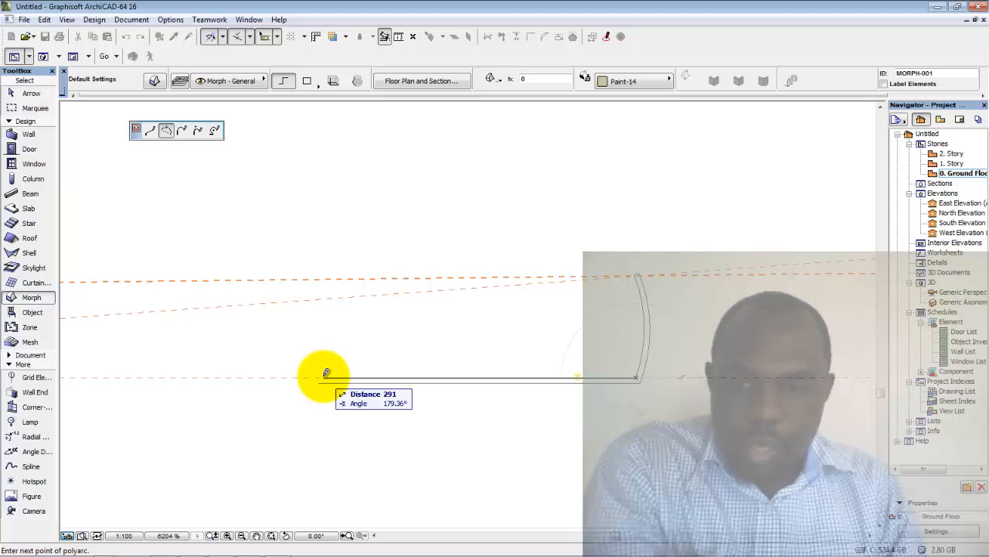
{"action": "type", "text": "290"}
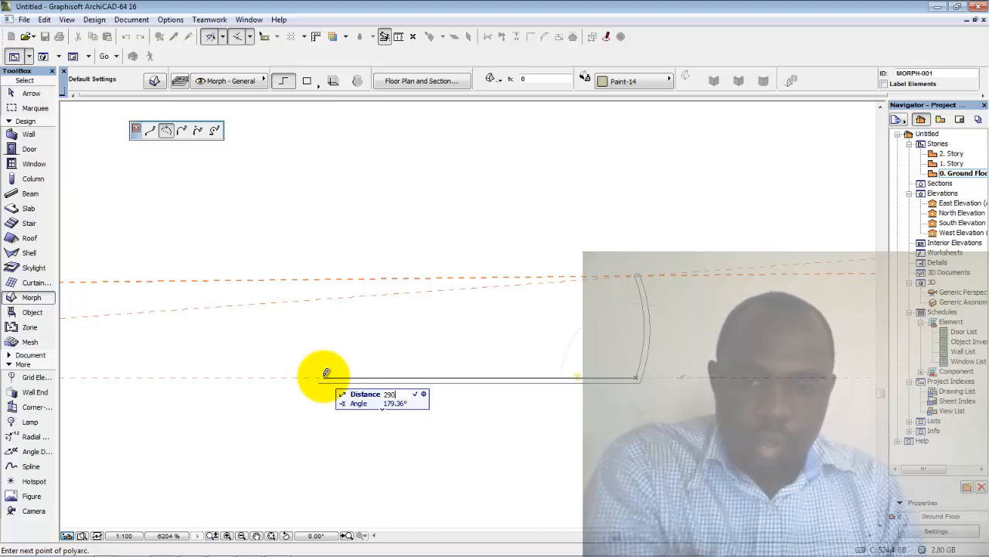
{"action": "key", "text": "Tab"}
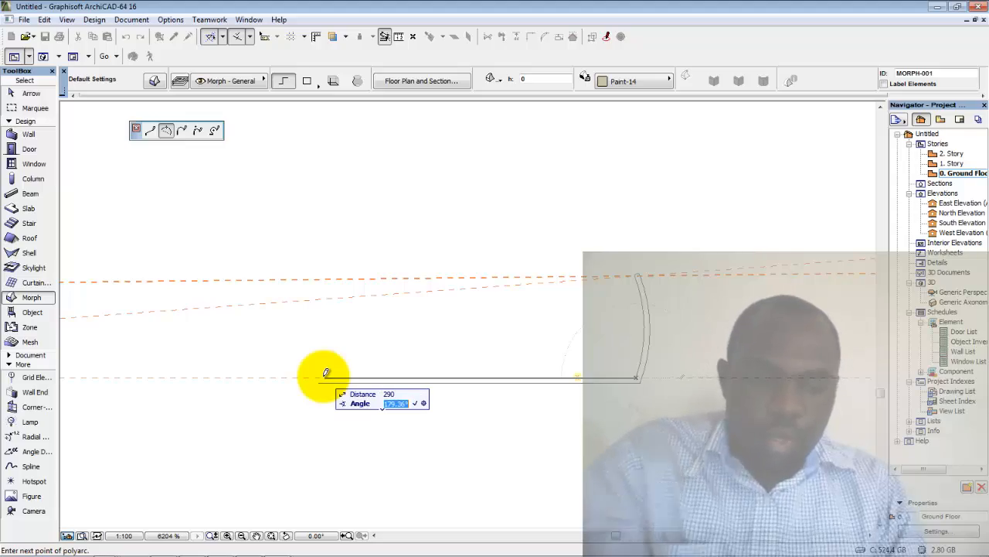
{"action": "type", "text": "180"}
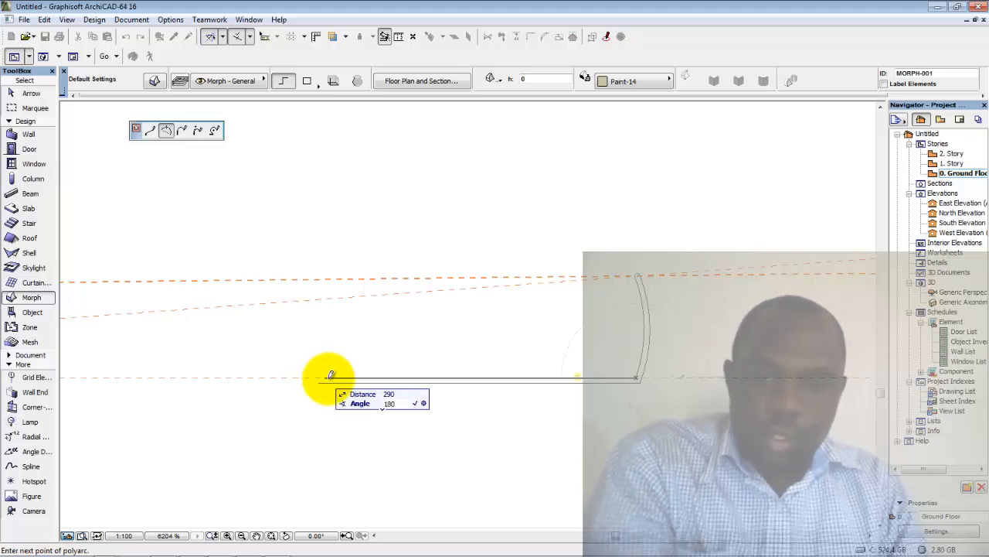
{"action": "key", "text": "Return"}
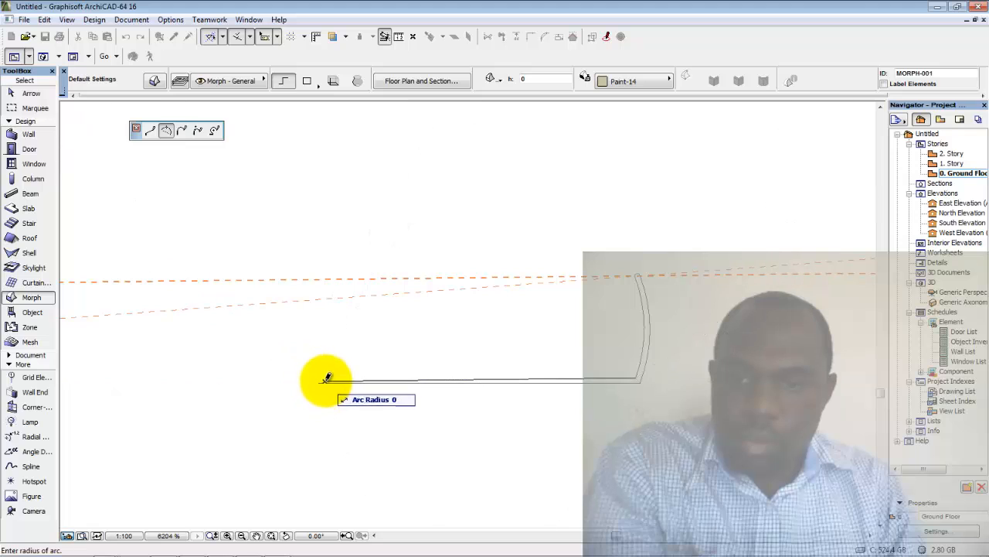
{"action": "left_click", "coordinate": [327, 376]}
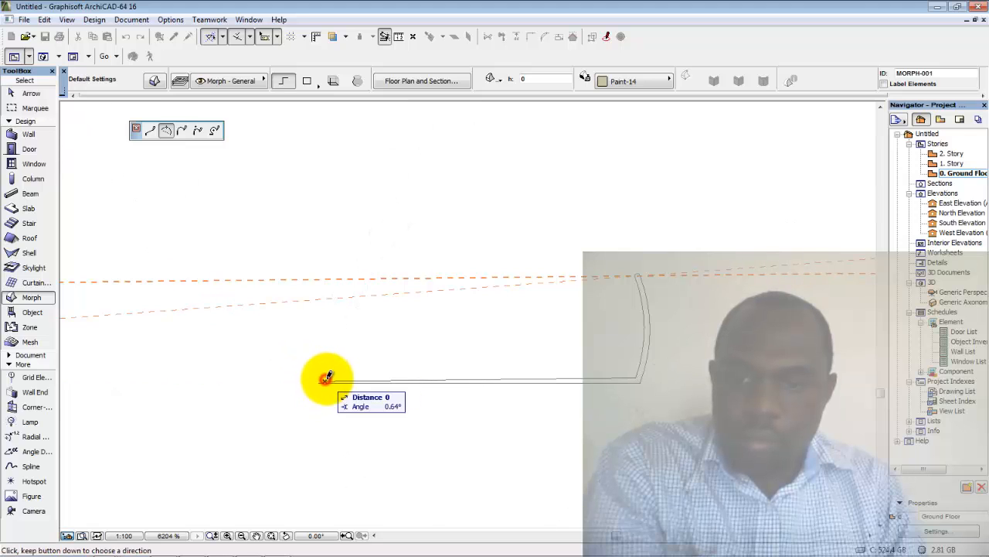
Place the profile's top-left point with an arc radius of 14
{"action": "scroll", "coordinate": [327, 377], "scroll_direction": "up", "scroll_amount": 2}
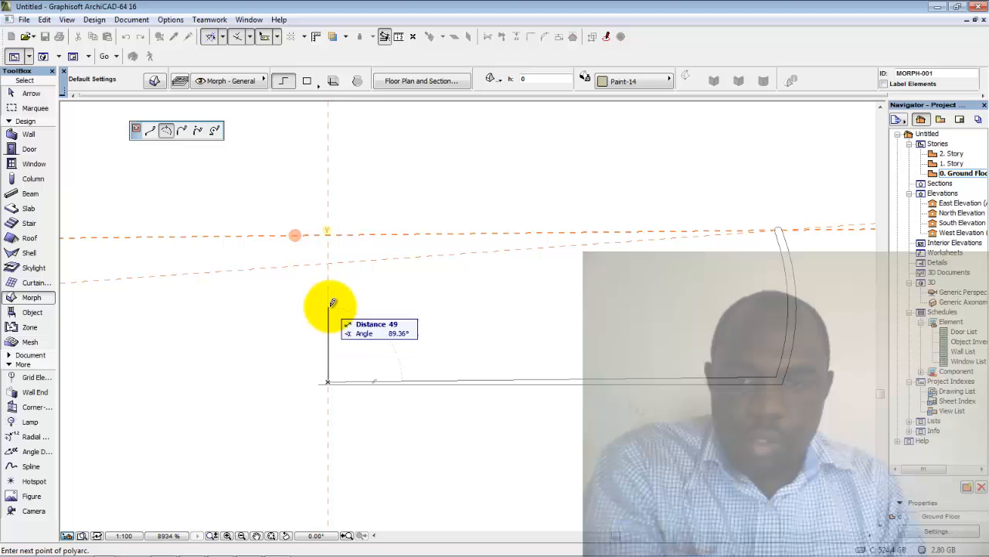
{"action": "scroll", "coordinate": [332, 349], "scroll_direction": "up", "scroll_amount": 4}
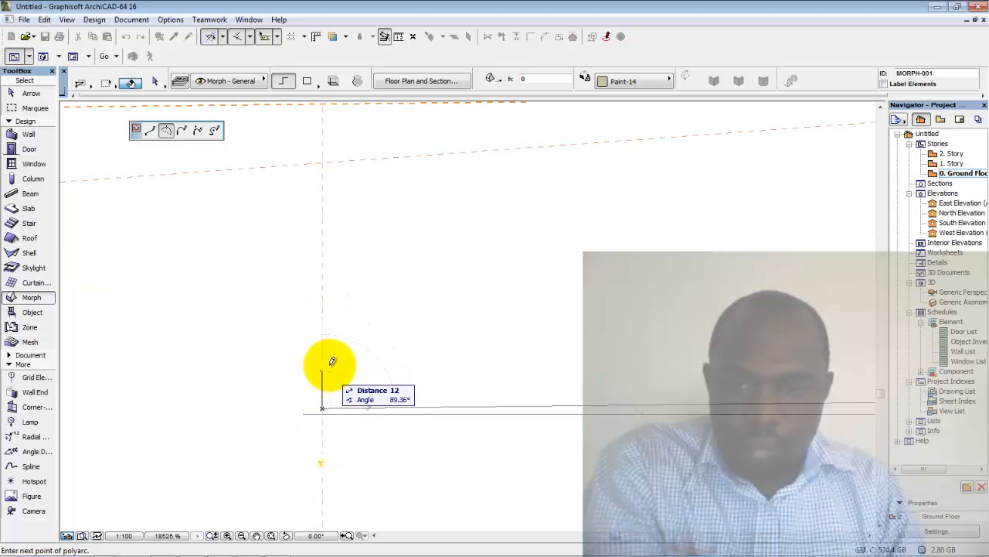
{"action": "scroll", "coordinate": [378, 309], "scroll_direction": "down", "scroll_amount": 6}
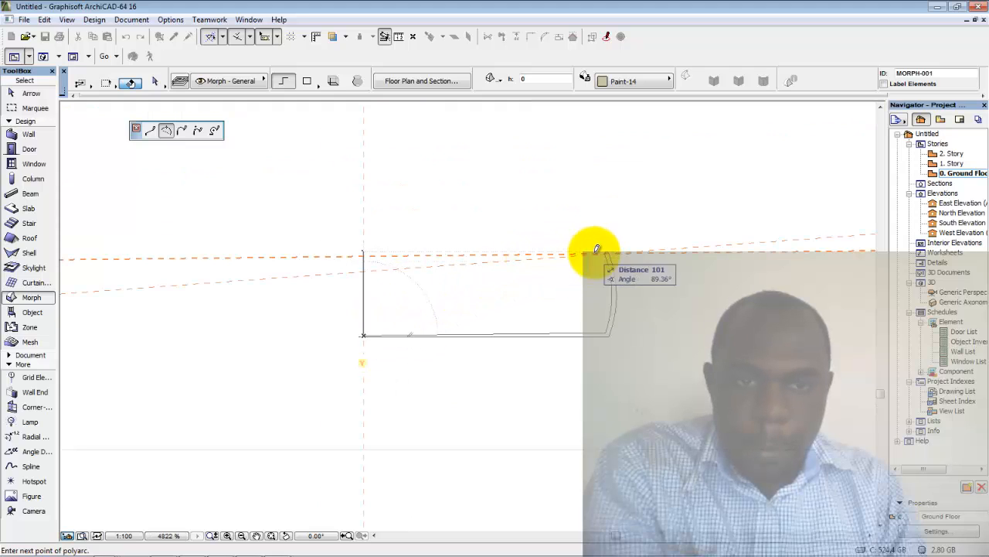
{"action": "scroll", "coordinate": [607, 250], "scroll_direction": "up", "scroll_amount": 2}
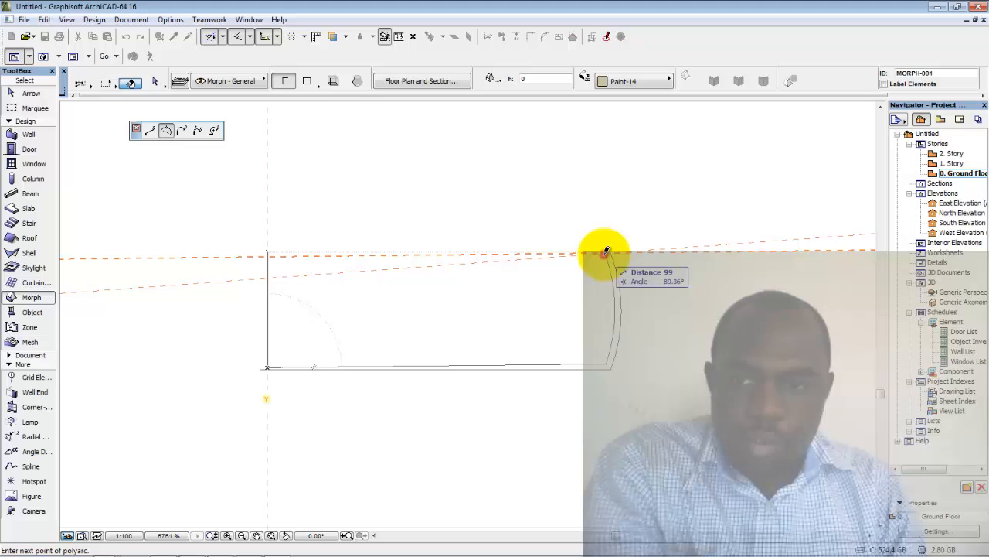
{"action": "left_click", "coordinate": [607, 250]}
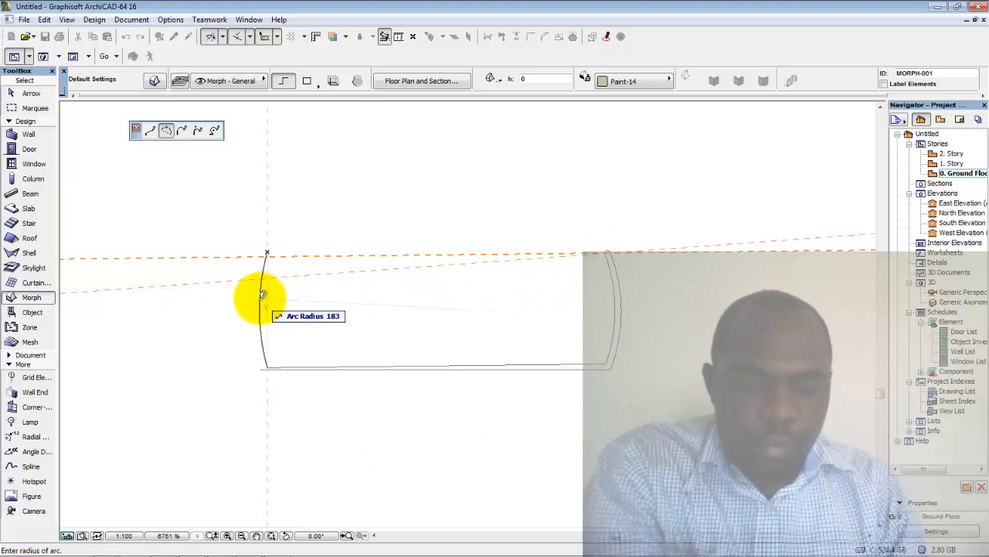
{"action": "type", "text": "140"}
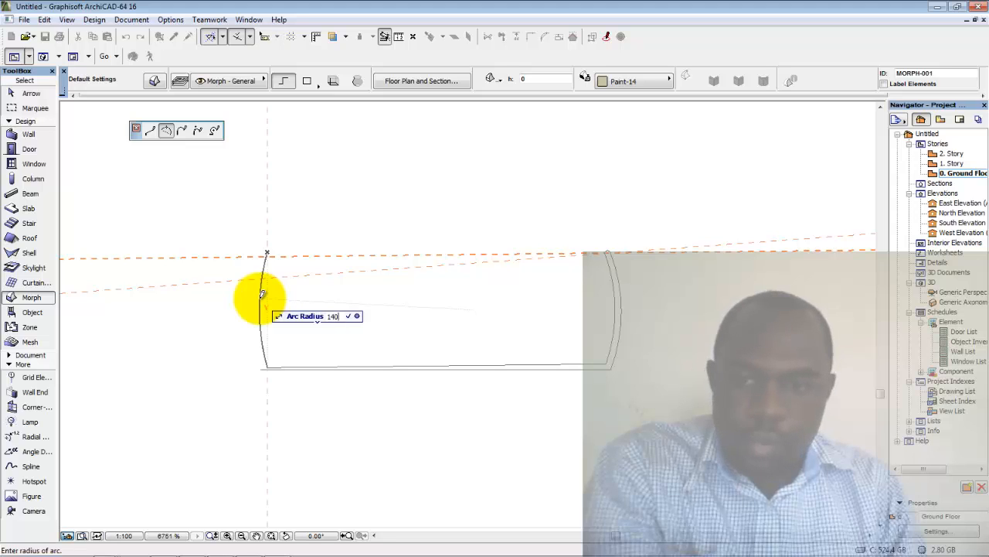
{"action": "key", "text": "Return"}
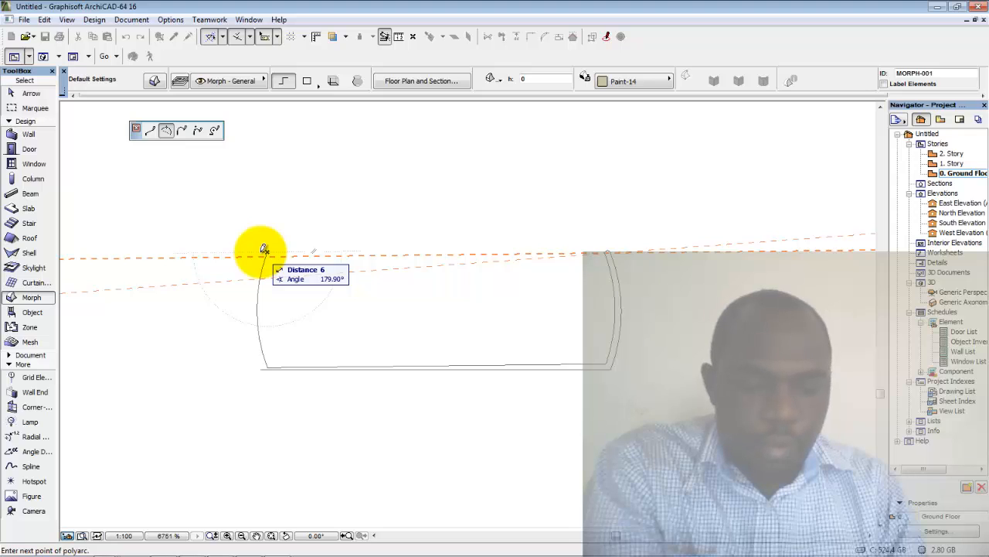
Add a 5-unit segment at 180°, the bottom-left corner, and close the outline
{"action": "type", "text": "5"}
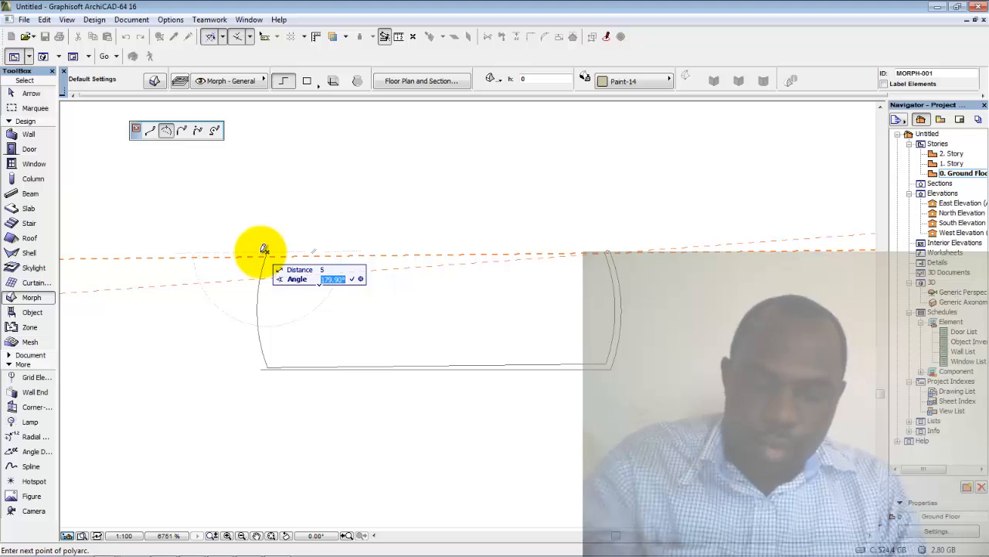
{"action": "type", "text": "180"}
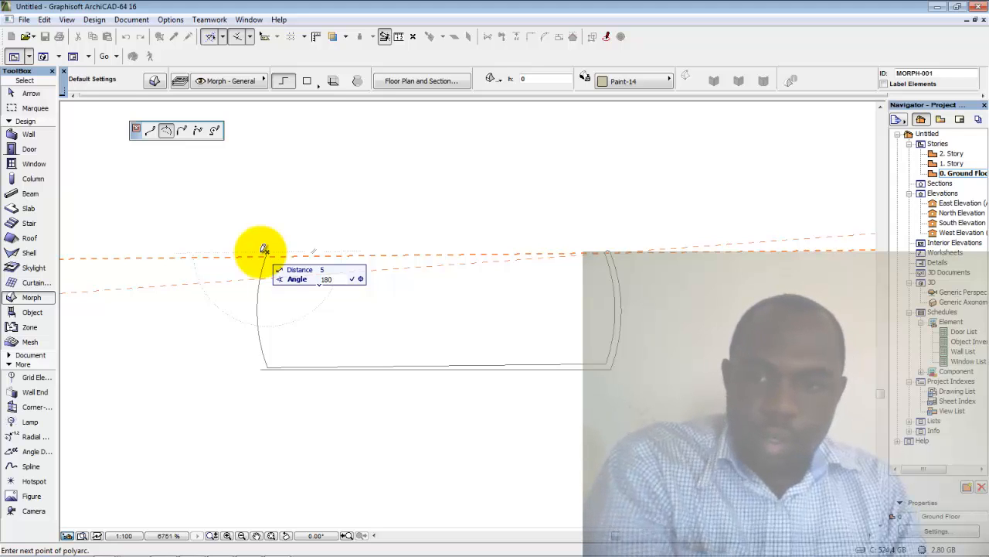
{"action": "key", "text": "Return"}
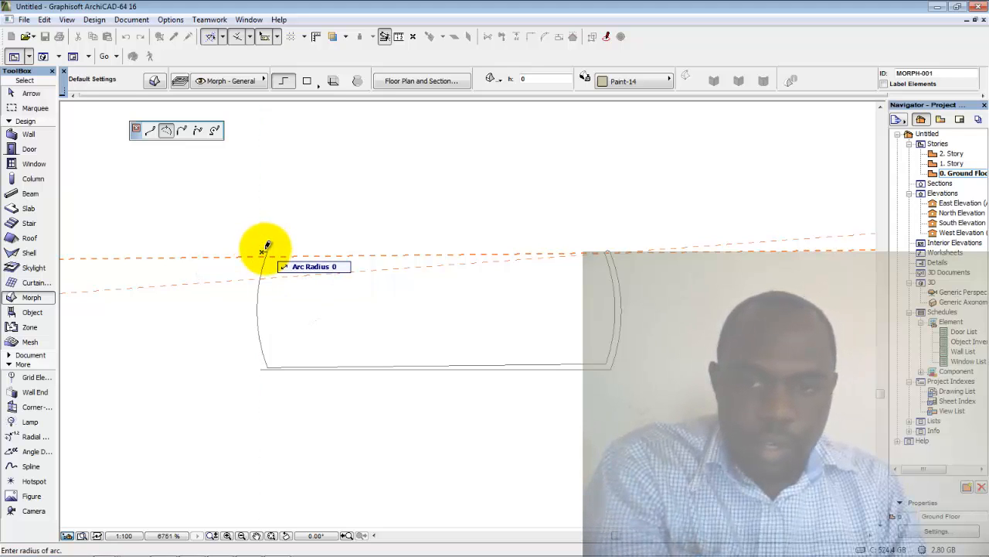
{"action": "left_click", "coordinate": [264, 247]}
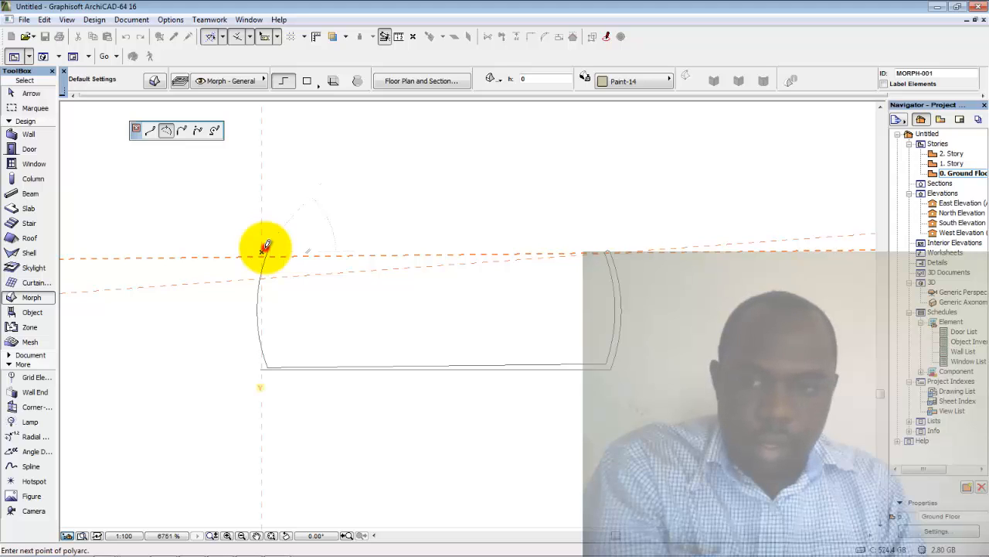
{"action": "left_click", "coordinate": [263, 366]}
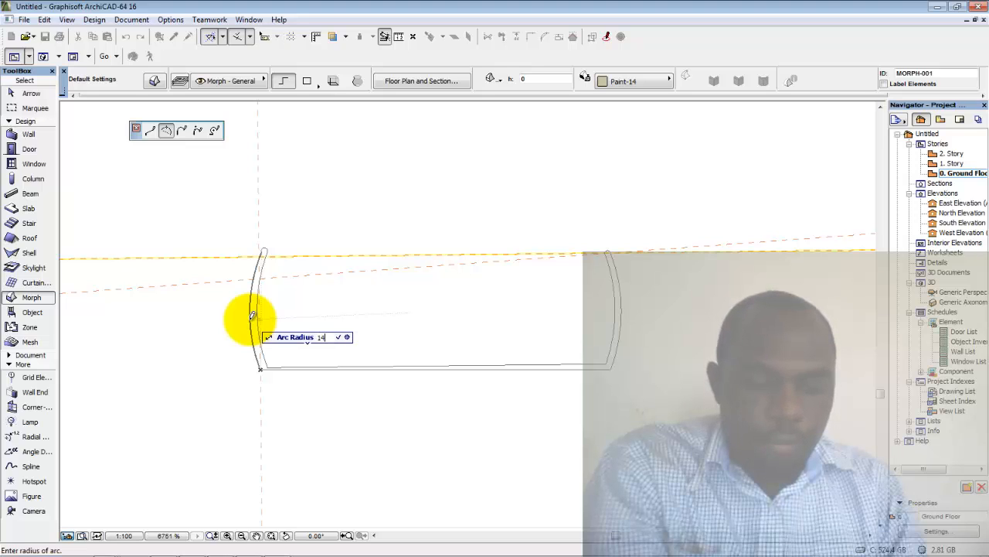
{"action": "left_click", "coordinate": [247, 319]}
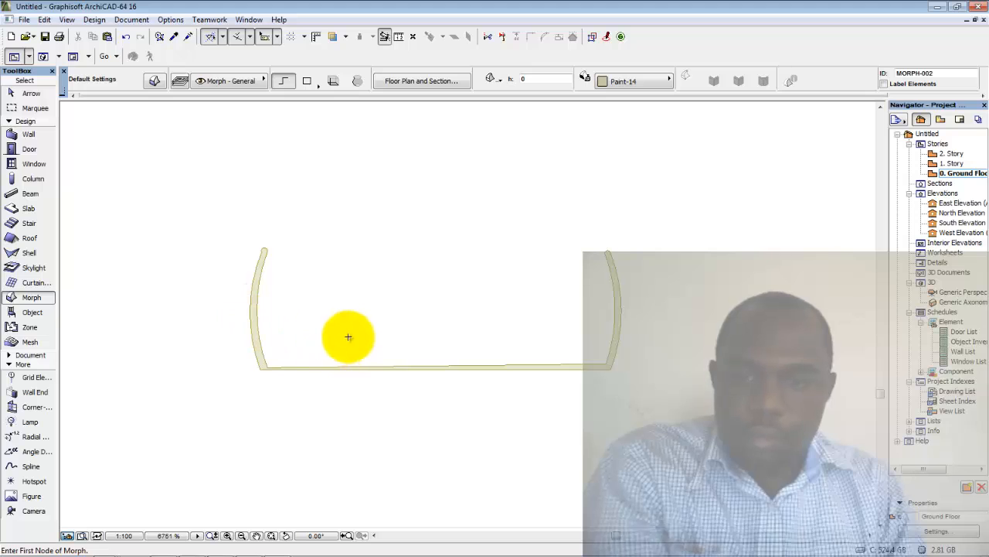
Select the U-shaped morph and move its bottom corner node to the bottom-right corner
{"action": "left_click", "coordinate": [24, 93]}
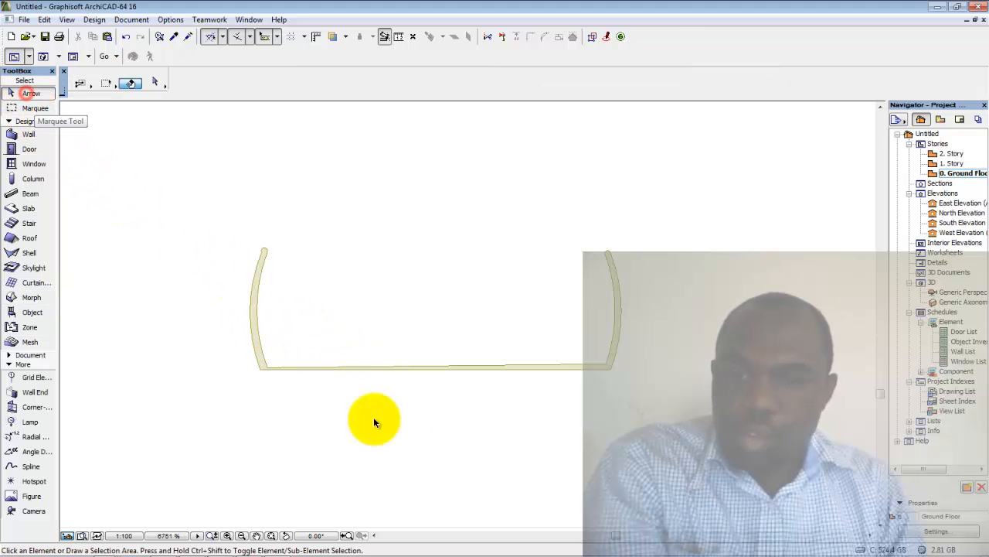
{"action": "left_click", "coordinate": [421, 370]}
{"action": "left_click", "coordinate": [420, 370]}
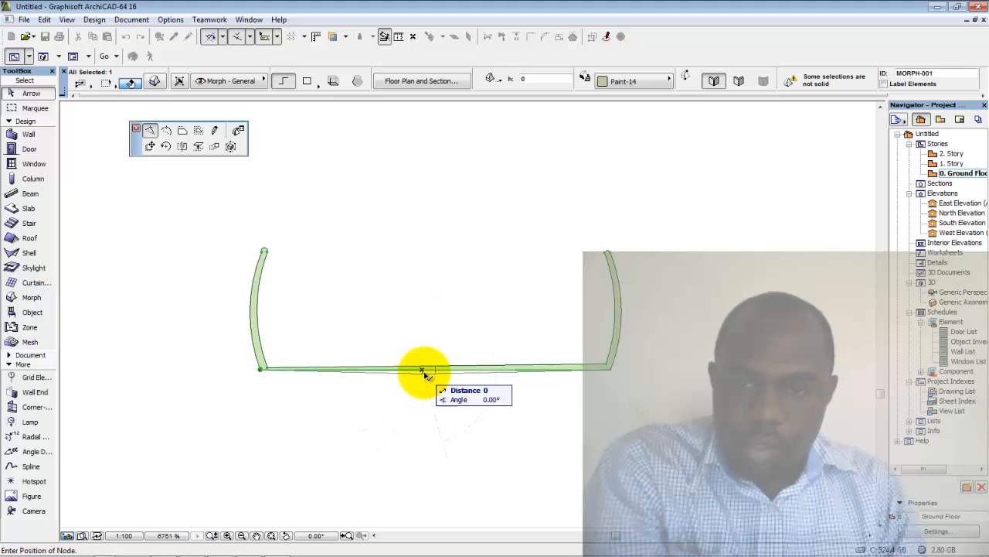
{"action": "right_click", "coordinate": [353, 374]}
{"action": "left_click", "coordinate": [374, 467]}
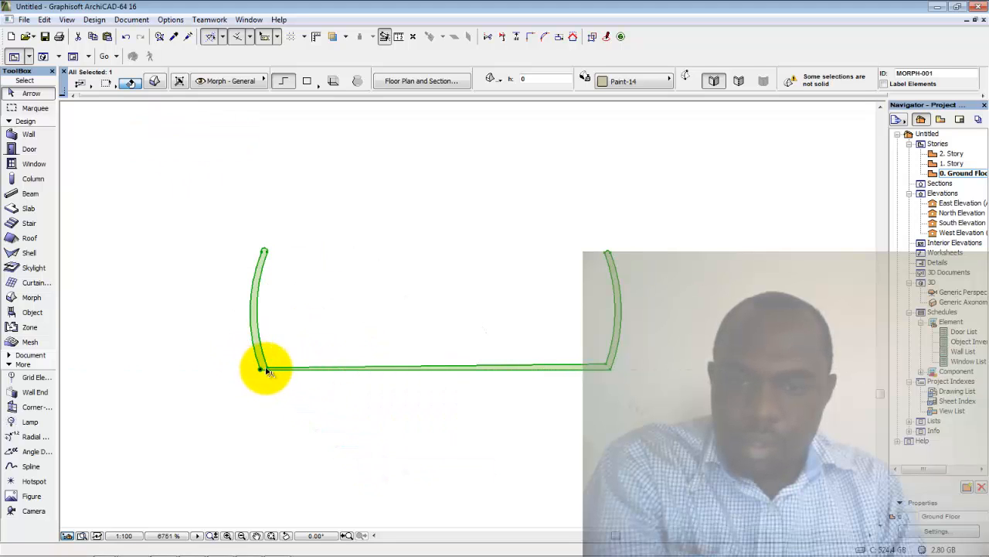
{"action": "left_click", "coordinate": [269, 369]}
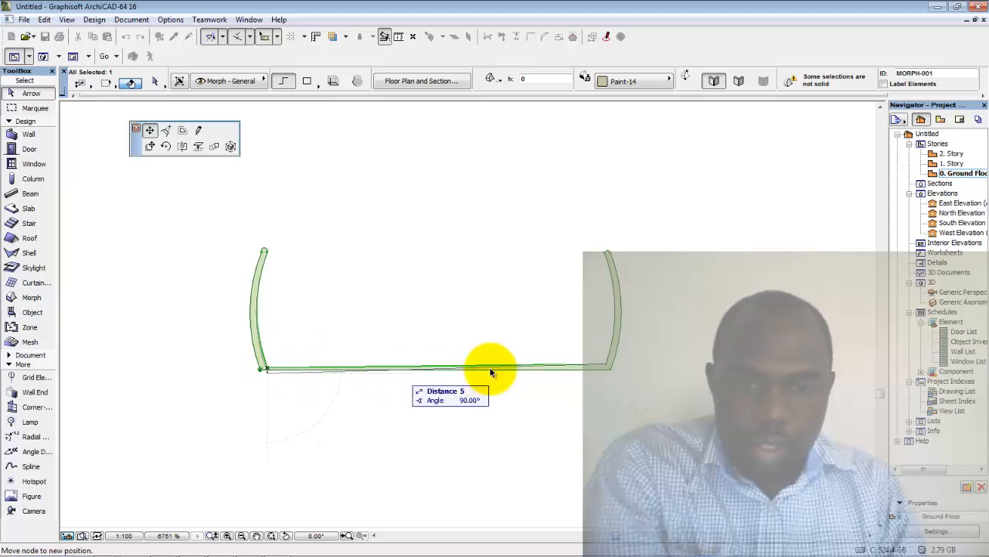
{"action": "left_click", "coordinate": [608, 366]}
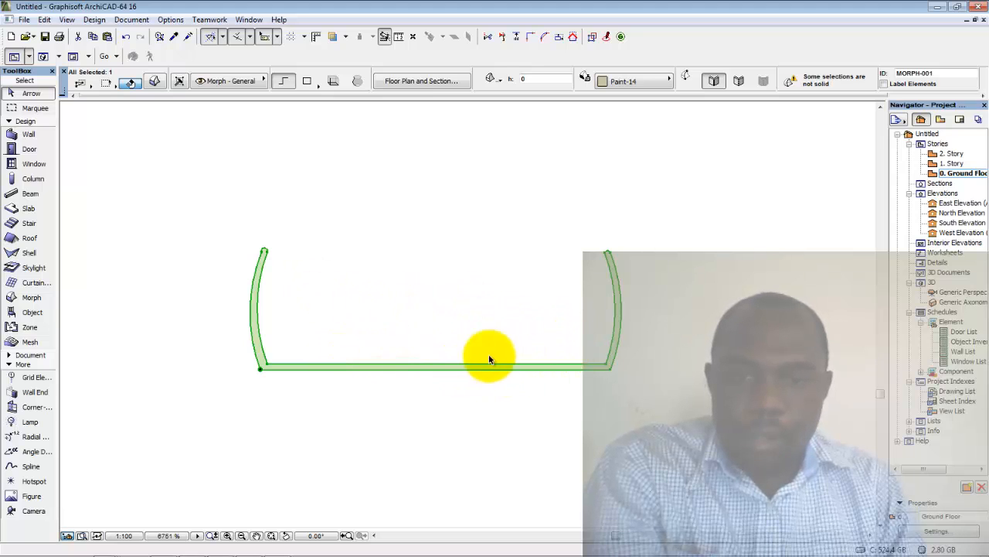
{"action": "scroll", "coordinate": [453, 318], "scroll_direction": "down", "scroll_amount": 1}
Start a new Morph line at the centre of the profile's bottom edge
{"action": "left_click", "coordinate": [615, 354]}
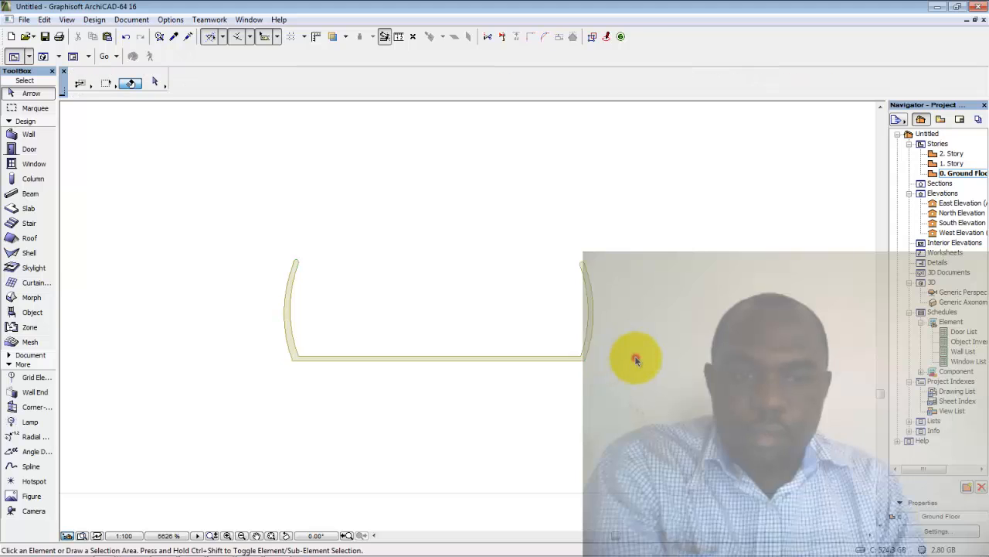
{"action": "scroll", "coordinate": [533, 356], "scroll_direction": "down", "scroll_amount": 5}
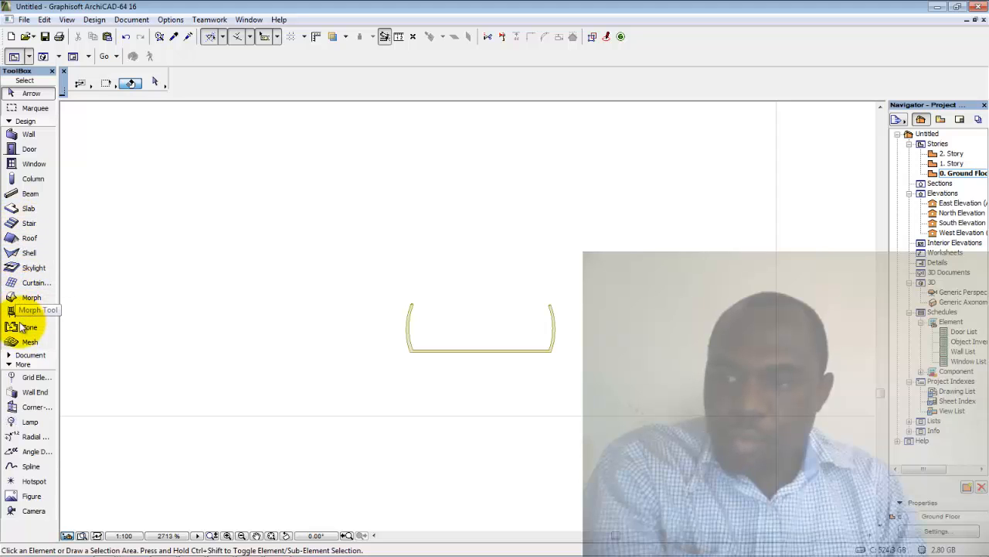
{"action": "left_click", "coordinate": [26, 300]}
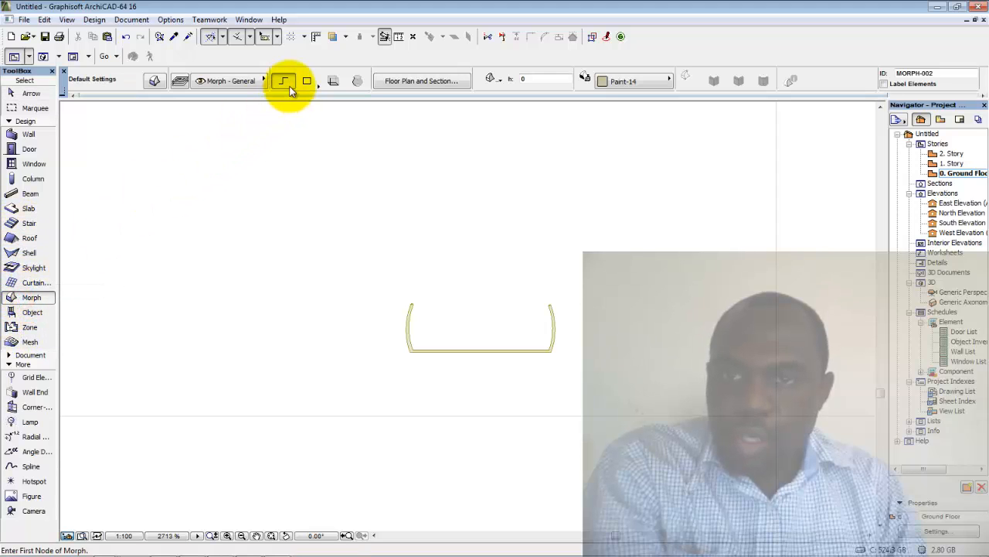
{"action": "scroll", "coordinate": [488, 315], "scroll_direction": "up", "scroll_amount": 3}
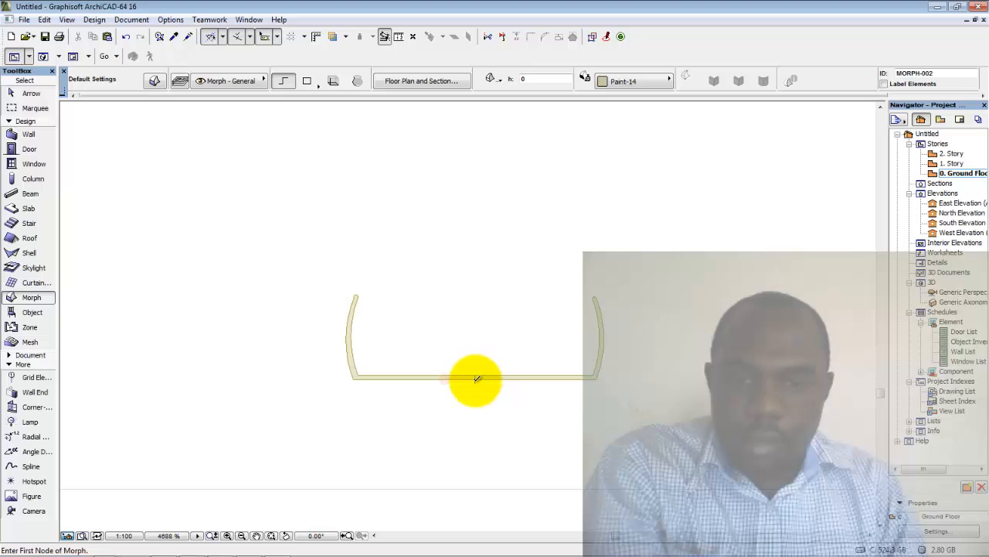
{"action": "scroll", "coordinate": [477, 378], "scroll_direction": "up", "scroll_amount": 2}
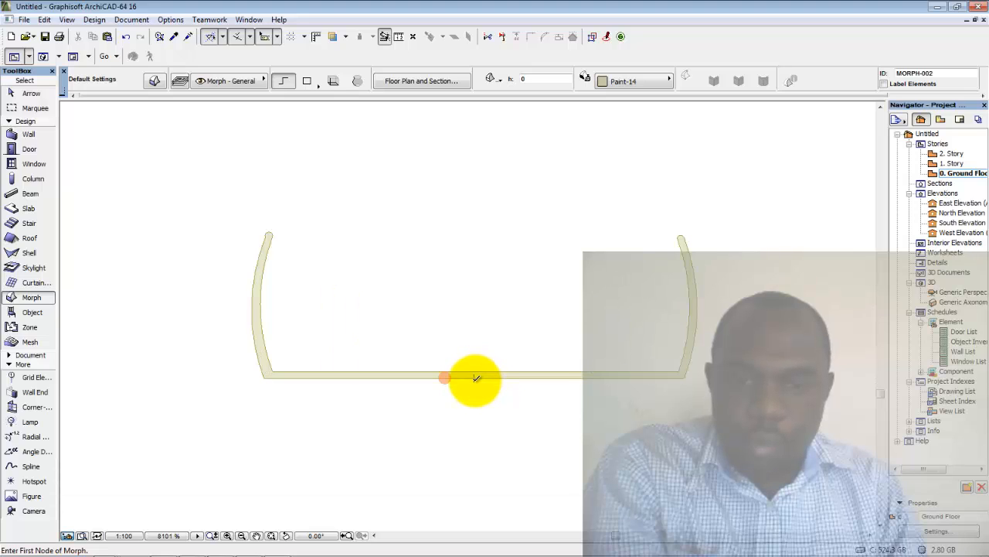
{"action": "scroll", "coordinate": [477, 379], "scroll_direction": "up", "scroll_amount": 1}
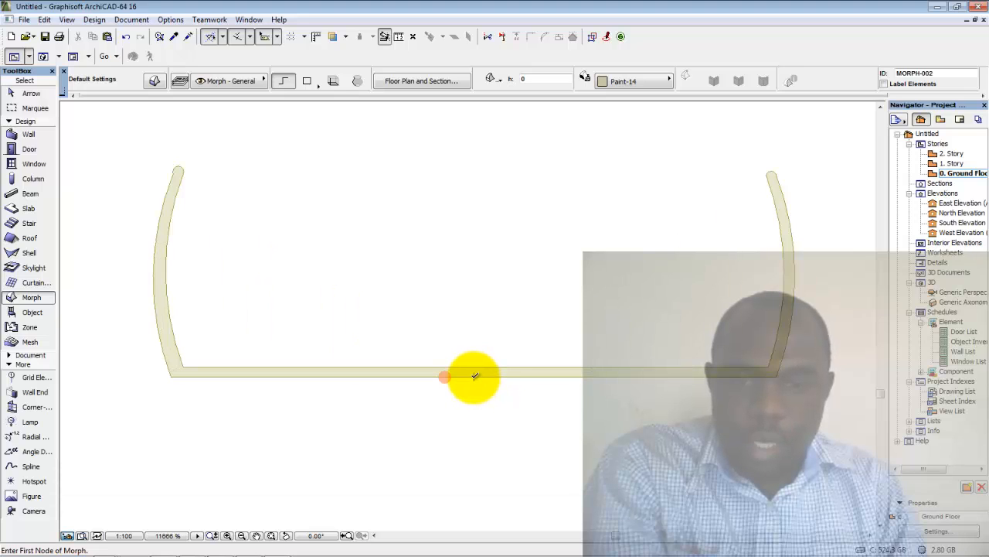
{"action": "left_click", "coordinate": [475, 377]}
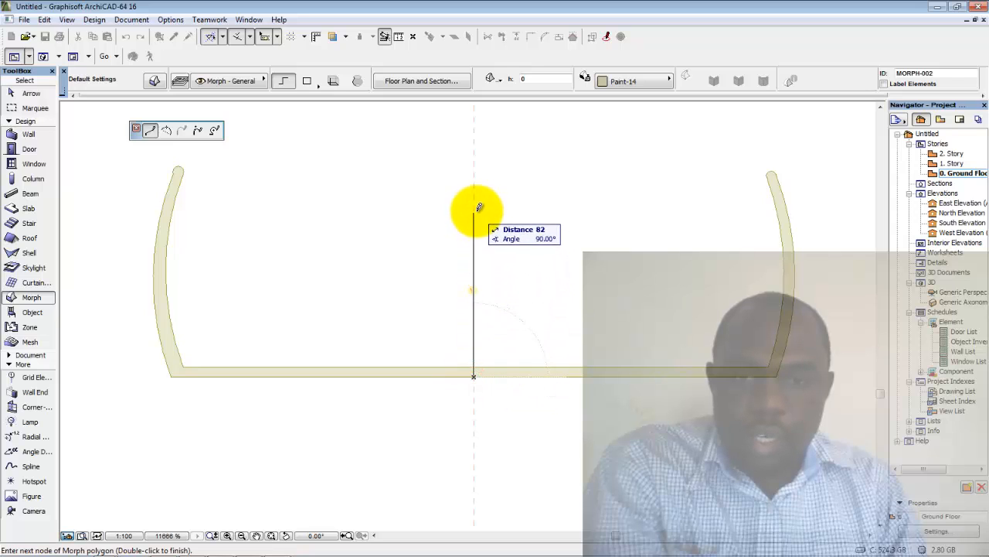
Extend the line 400 units straight up and finish it
{"action": "scroll", "coordinate": [479, 207], "scroll_direction": "down", "scroll_amount": 1}
{"action": "middle_click_drag", "start_coordinate": [481, 210], "coordinate": [470, 302]}
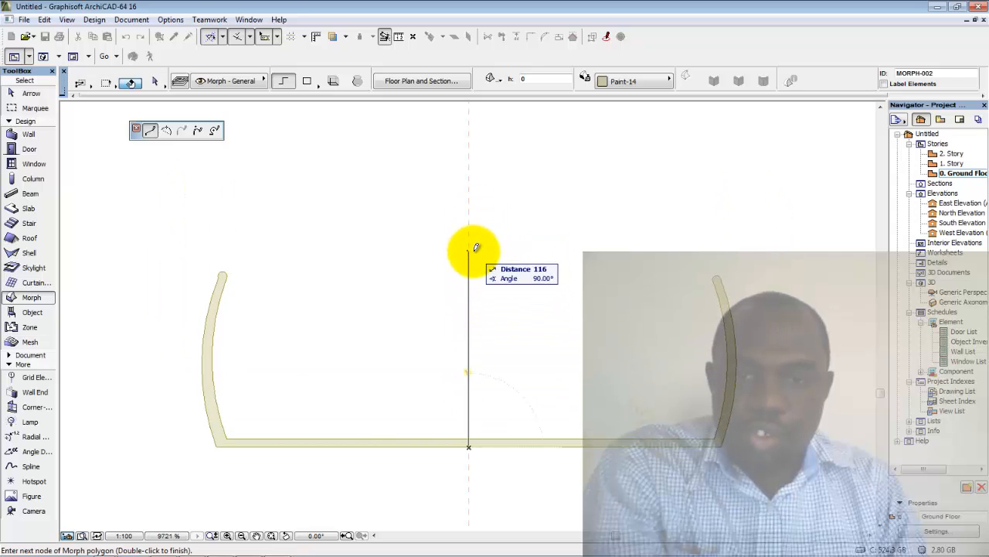
{"action": "middle_click_drag", "start_coordinate": [482, 219], "coordinate": [480, 296]}
{"action": "scroll", "coordinate": [484, 230], "scroll_direction": "down", "scroll_amount": 3}
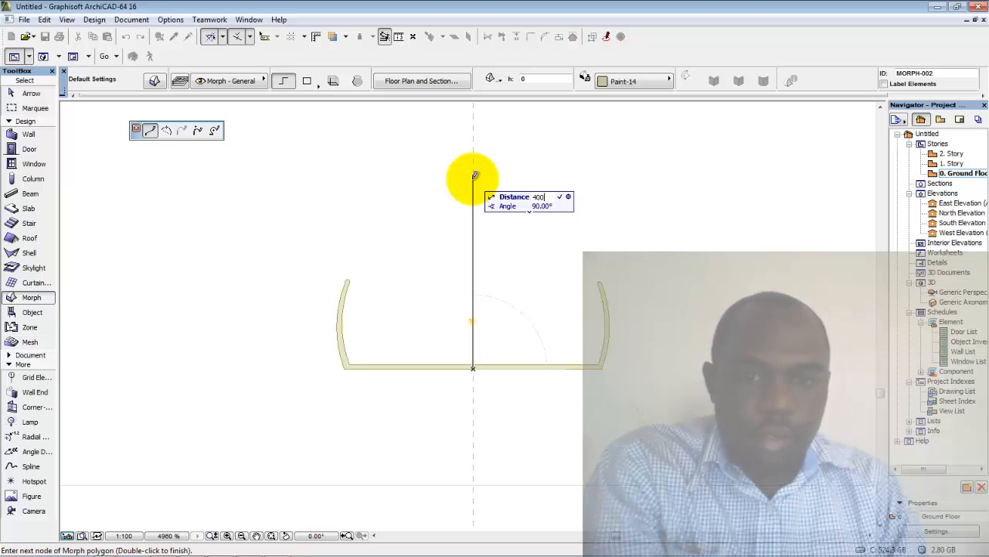
{"action": "key", "text": "Return"}
{"action": "scroll", "coordinate": [472, 178], "scroll_direction": "down", "scroll_amount": 3}
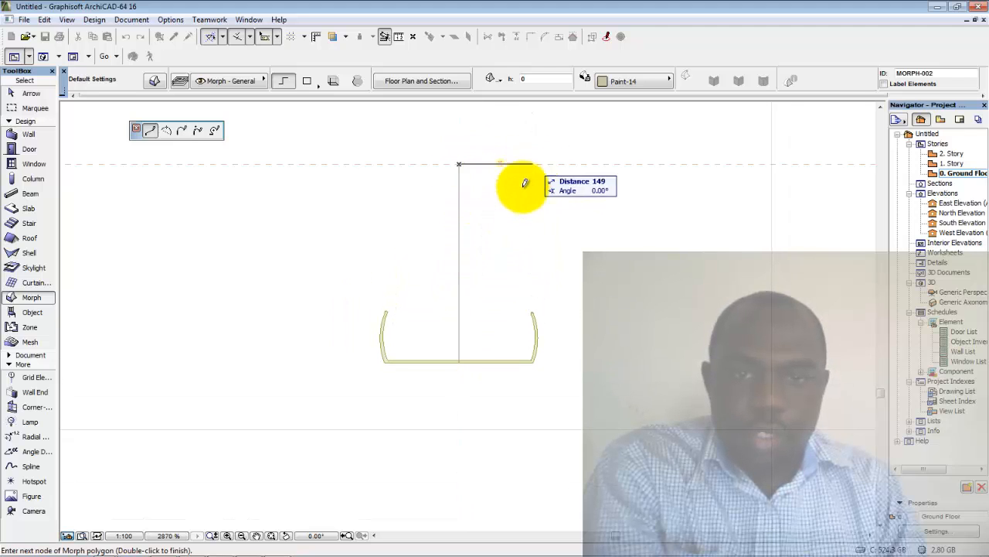
{"action": "double_click", "coordinate": [460, 160]}
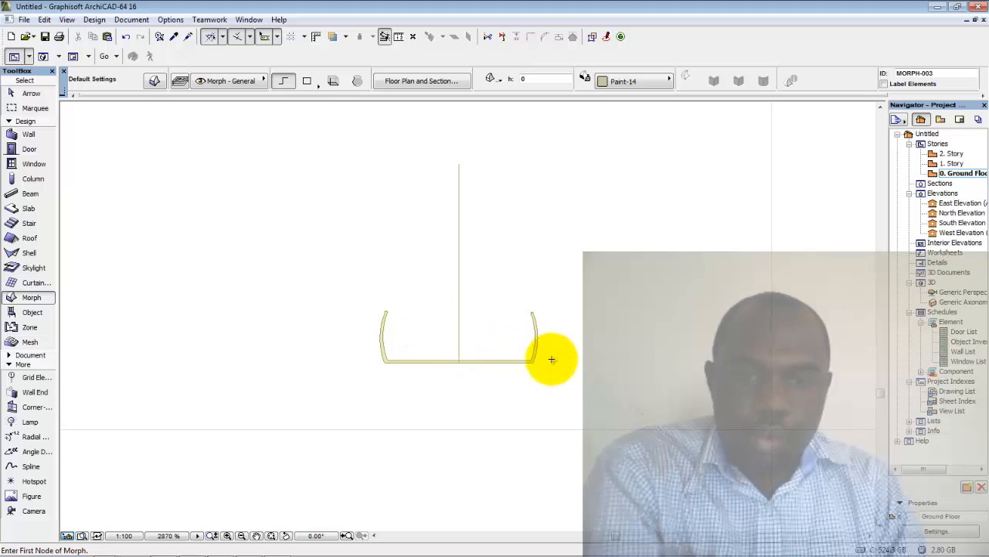
Inspect the stray rectangle in 3D, then delete it from the Ground Floor plan
{"action": "double_click", "coordinate": [948, 295]}
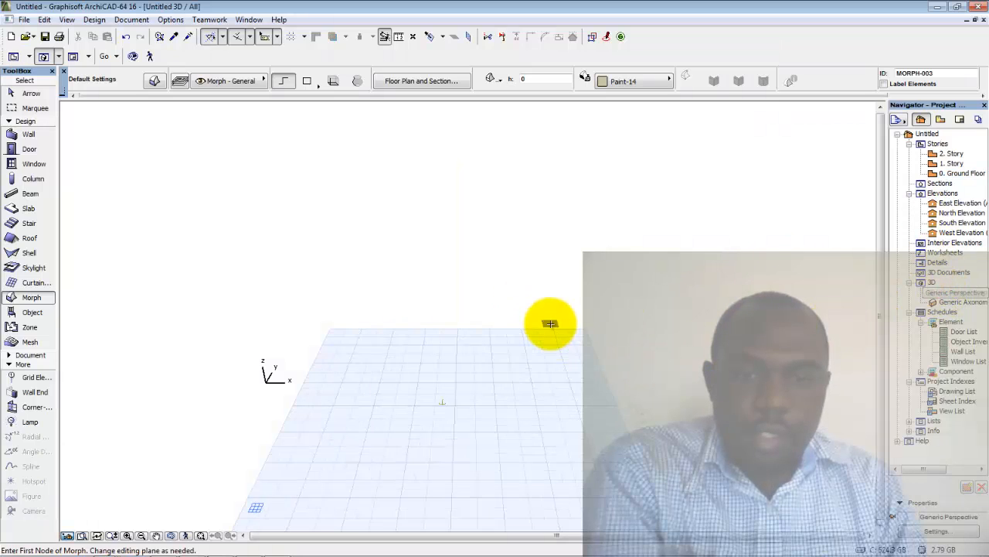
{"action": "scroll", "coordinate": [466, 395], "scroll_direction": "up", "scroll_amount": 5}
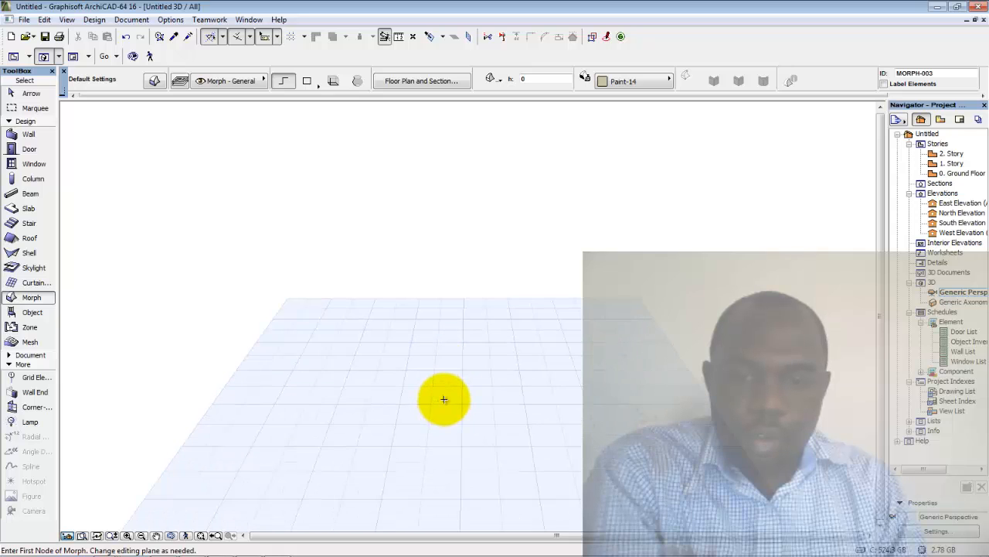
{"action": "scroll", "coordinate": [449, 402], "scroll_direction": "up", "scroll_amount": 5}
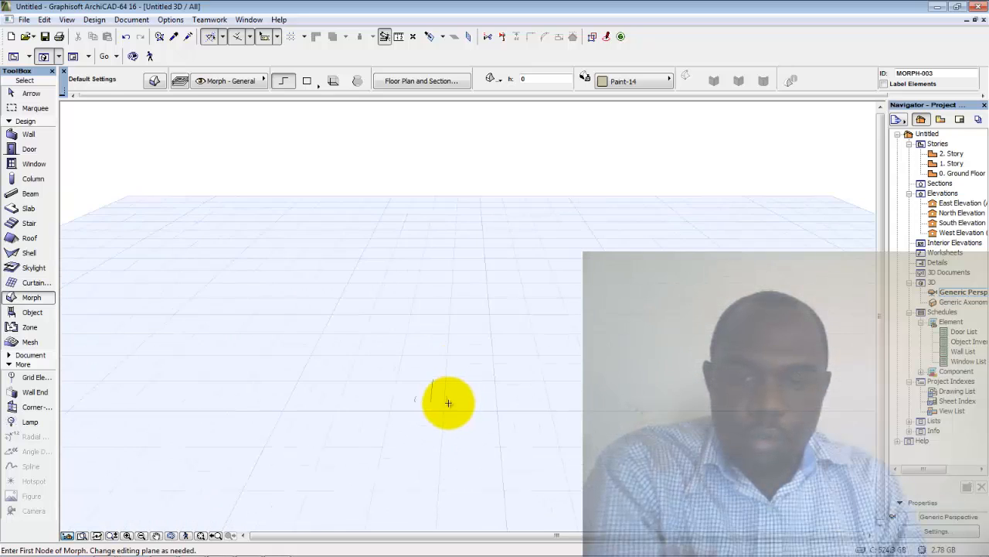
{"action": "scroll", "coordinate": [447, 398], "scroll_direction": "up", "scroll_amount": 5}
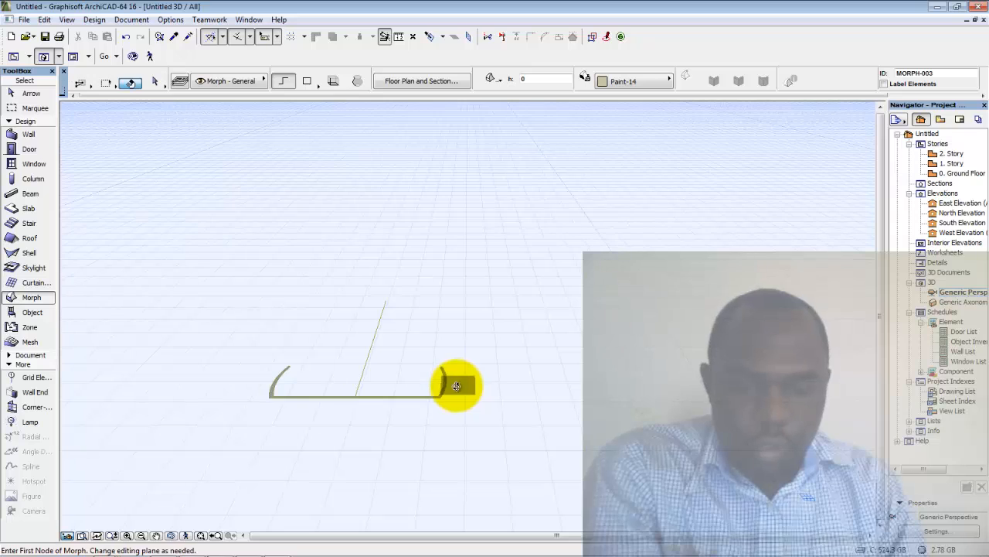
{"action": "key", "text": "F2"}
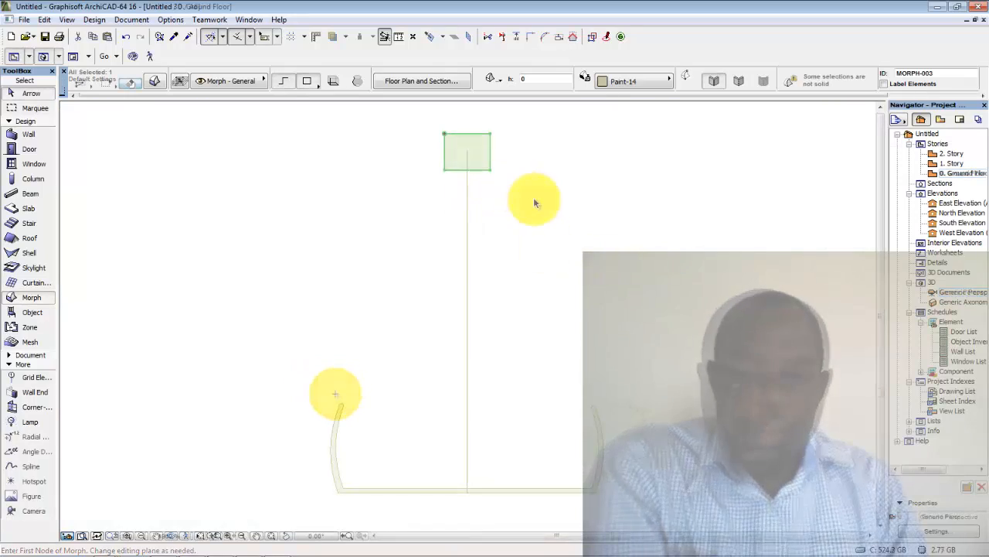
{"action": "key", "text": "Delete"}
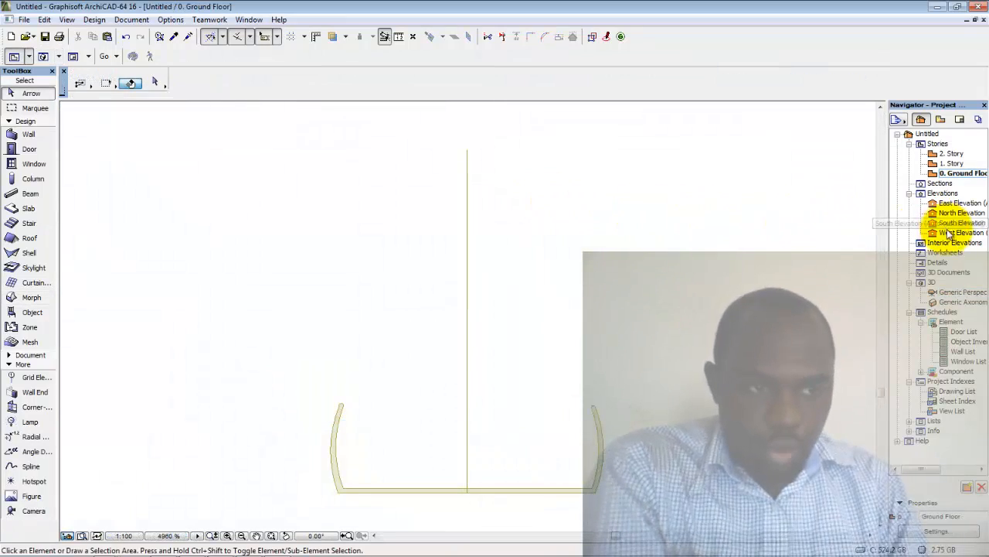
Draw a small extruded rectangle box Morph at the vertical line's top in 3D
{"action": "double_click", "coordinate": [953, 292]}
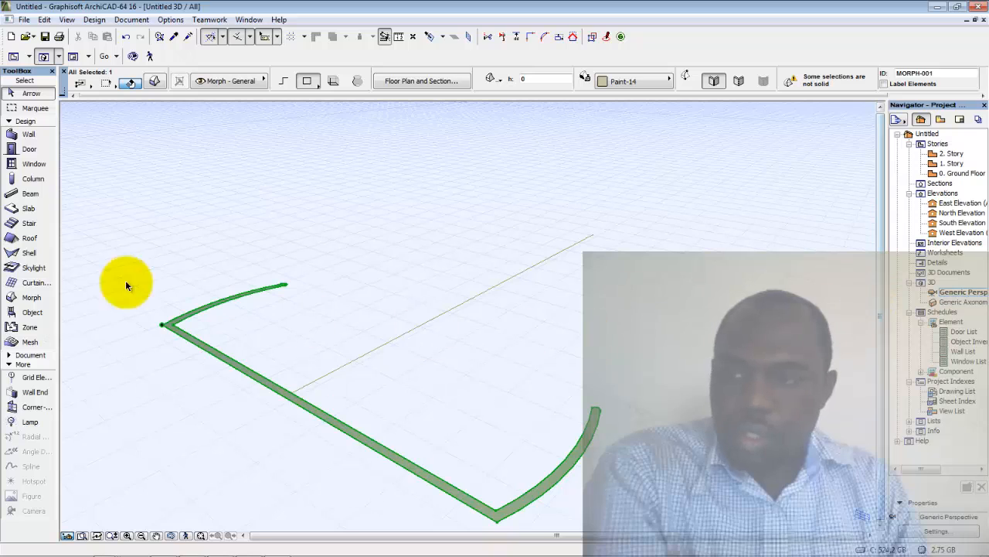
{"action": "left_click", "coordinate": [19, 300]}
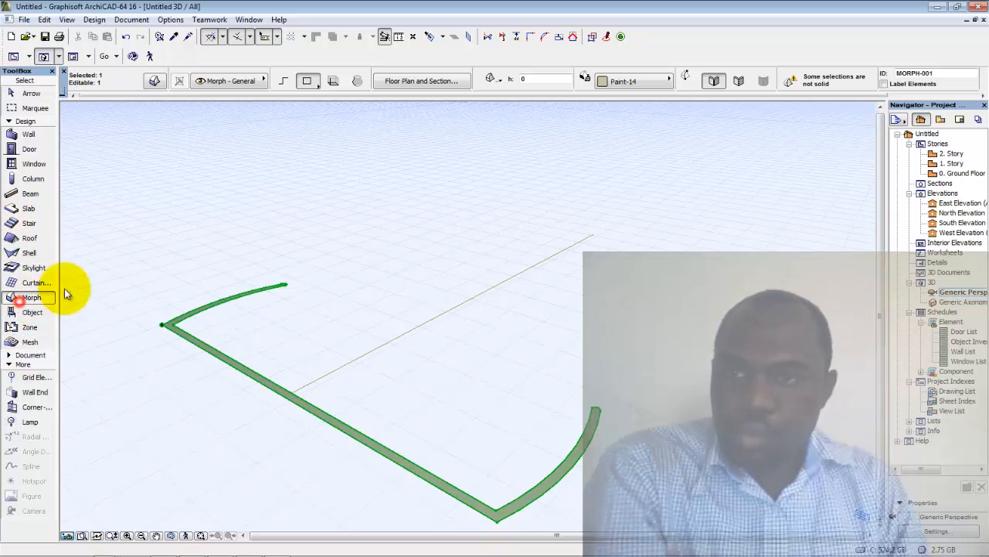
{"action": "left_click", "coordinate": [333, 82]}
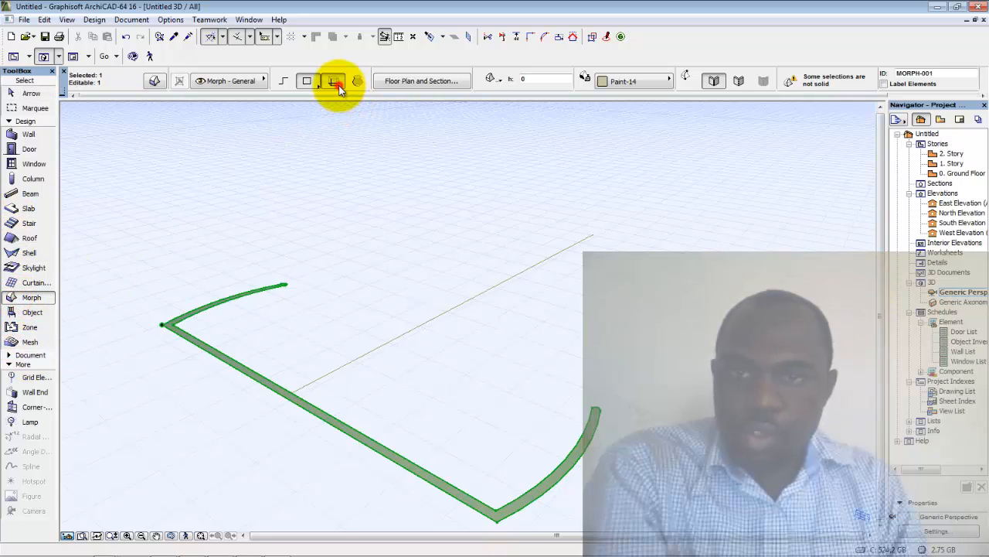
{"action": "left_click", "coordinate": [594, 235]}
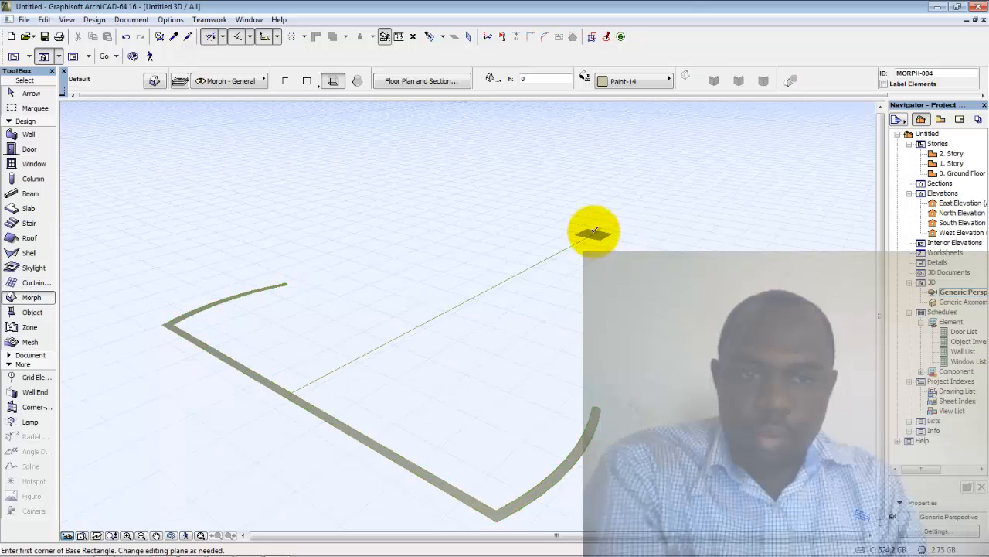
{"action": "left_click", "coordinate": [593, 232]}
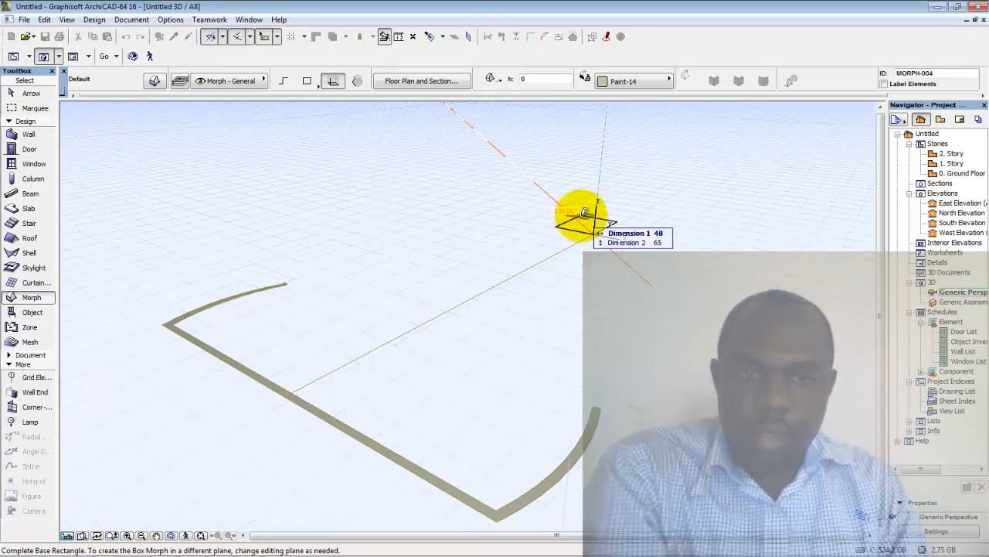
{"action": "left_click", "coordinate": [580, 216]}
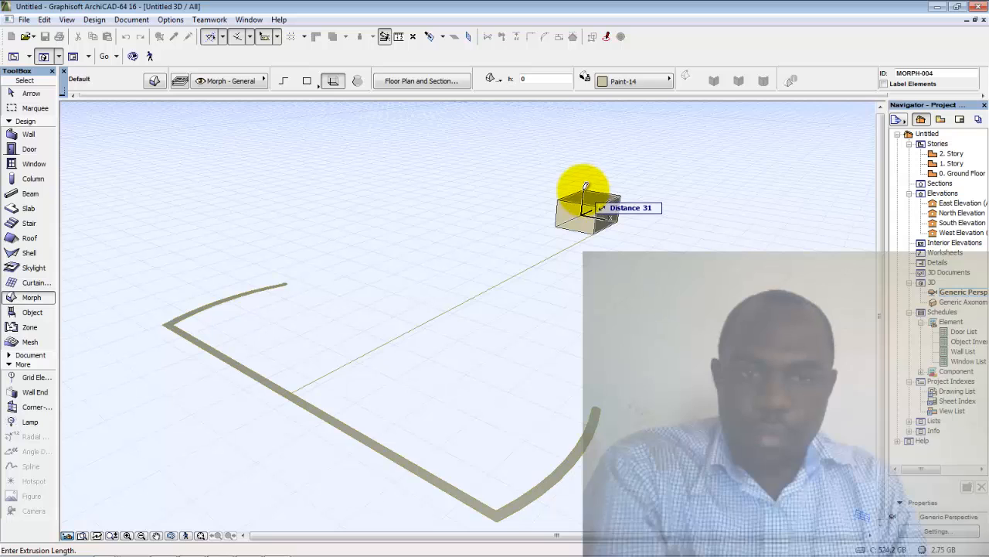
{"action": "left_click", "coordinate": [585, 187]}
{"action": "left_click", "coordinate": [30, 93]}
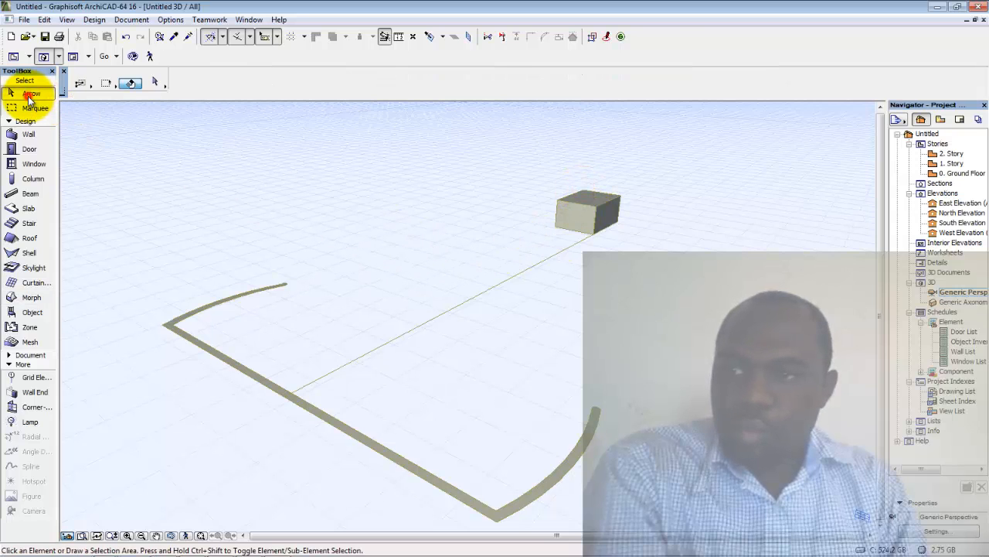
{"action": "left_click", "coordinate": [598, 212]}
{"action": "left_click", "coordinate": [690, 230]}
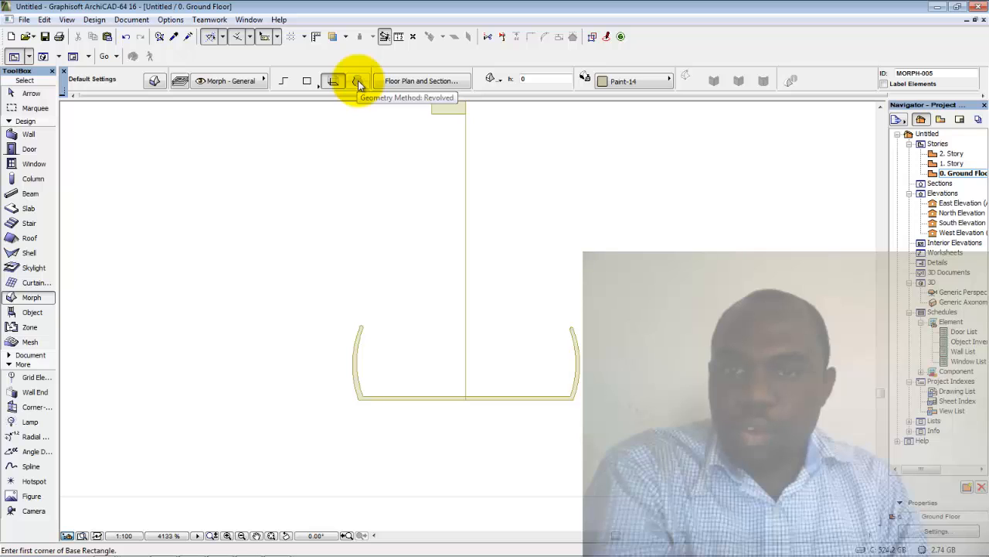
Switch Morph to revolved geometry and trace the profile's bottom edge and curved left side
{"action": "left_click", "coordinate": [358, 80]}
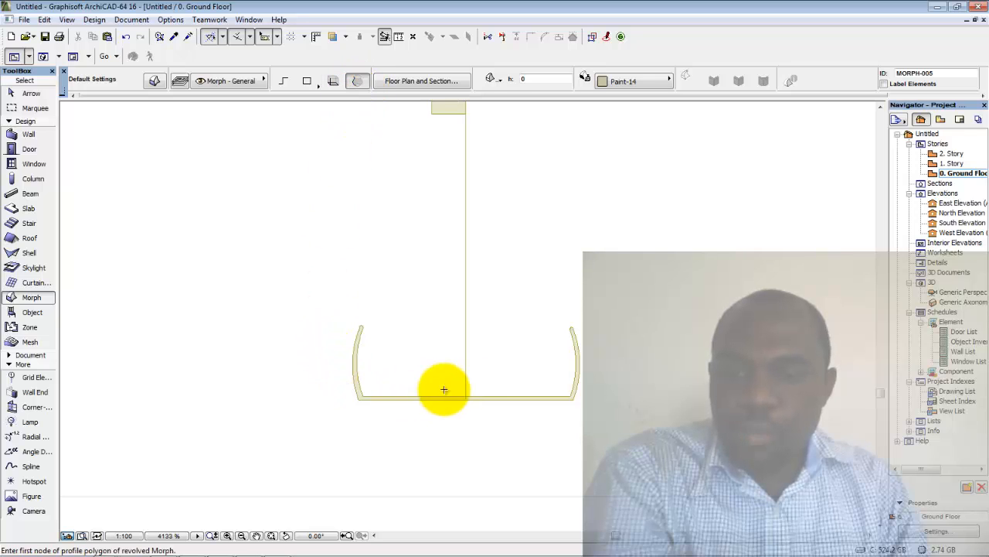
{"action": "scroll", "coordinate": [565, 352], "scroll_direction": "up", "scroll_amount": 5}
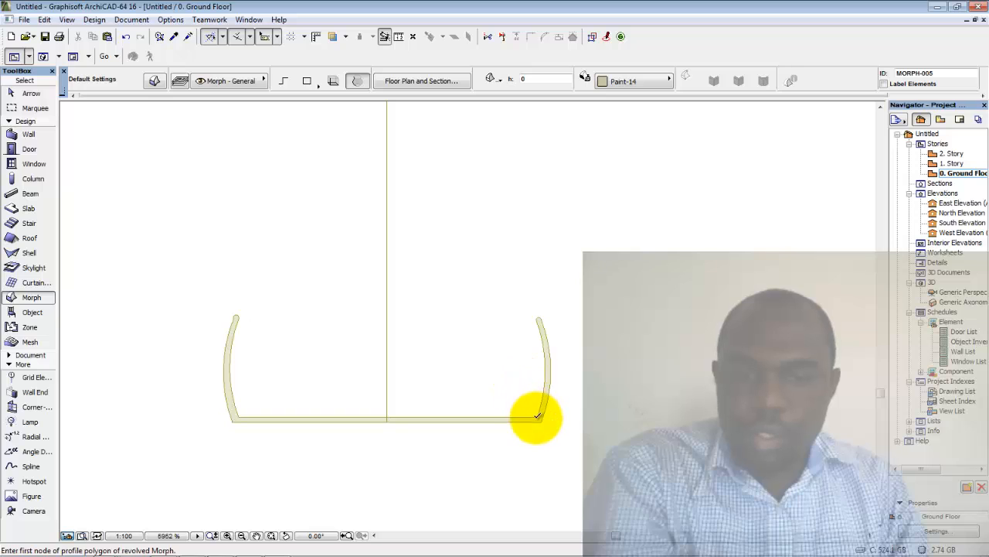
{"action": "left_click", "coordinate": [539, 417]}
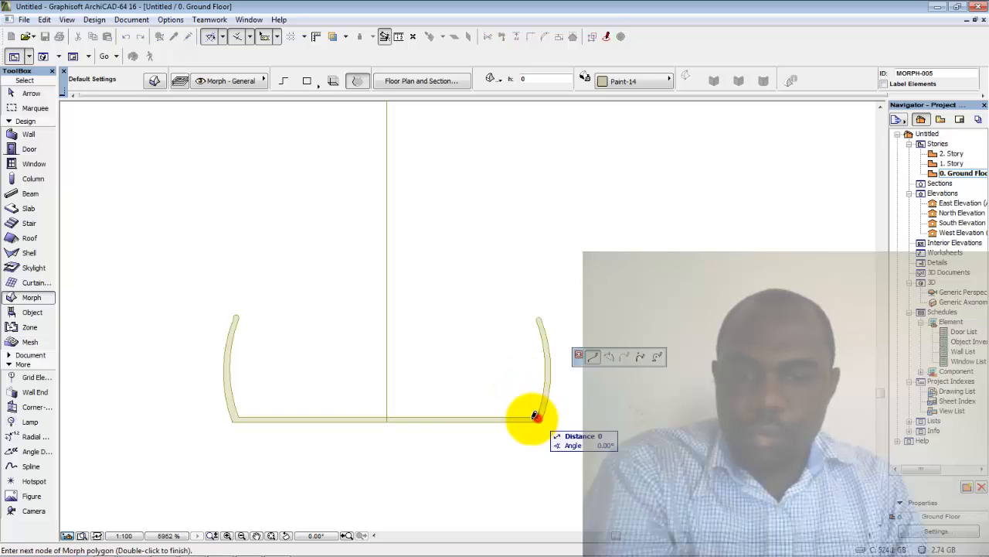
{"action": "left_click", "coordinate": [239, 416]}
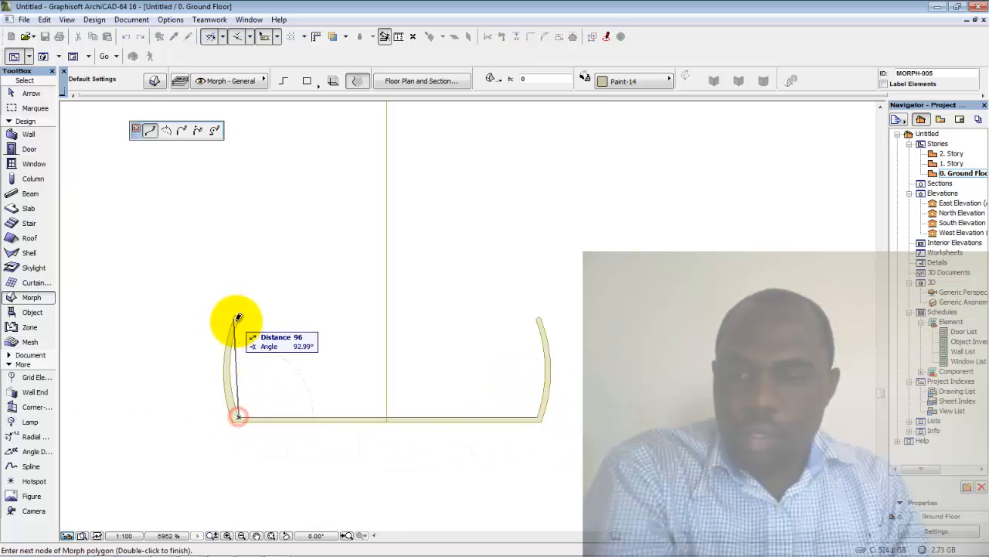
{"action": "left_click", "coordinate": [165, 130]}
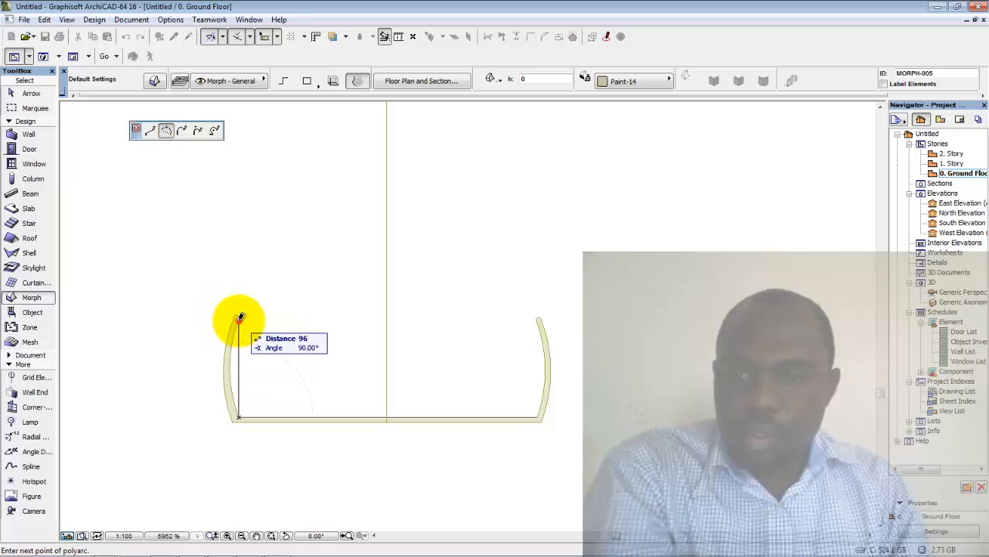
{"action": "left_click", "coordinate": [240, 317]}
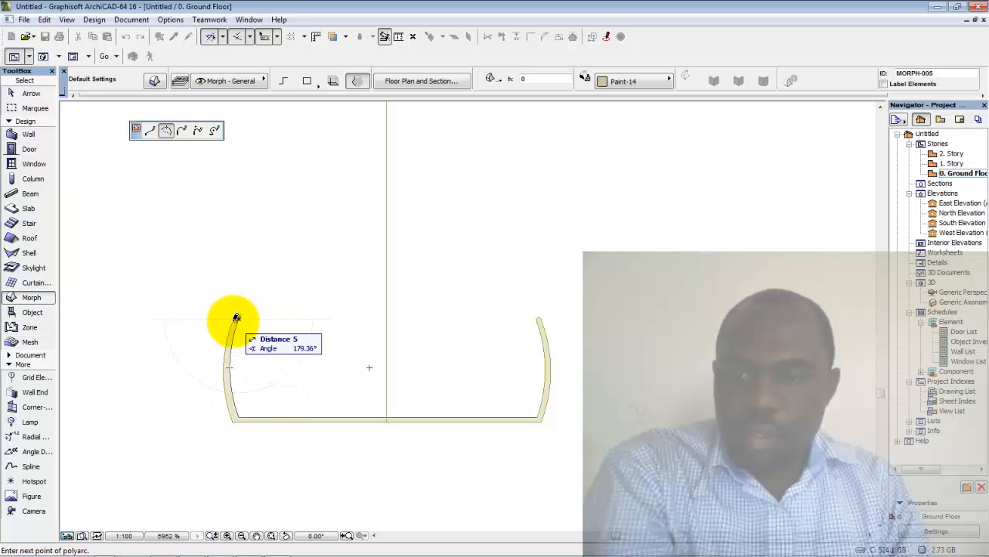
{"action": "left_click", "coordinate": [235, 318]}
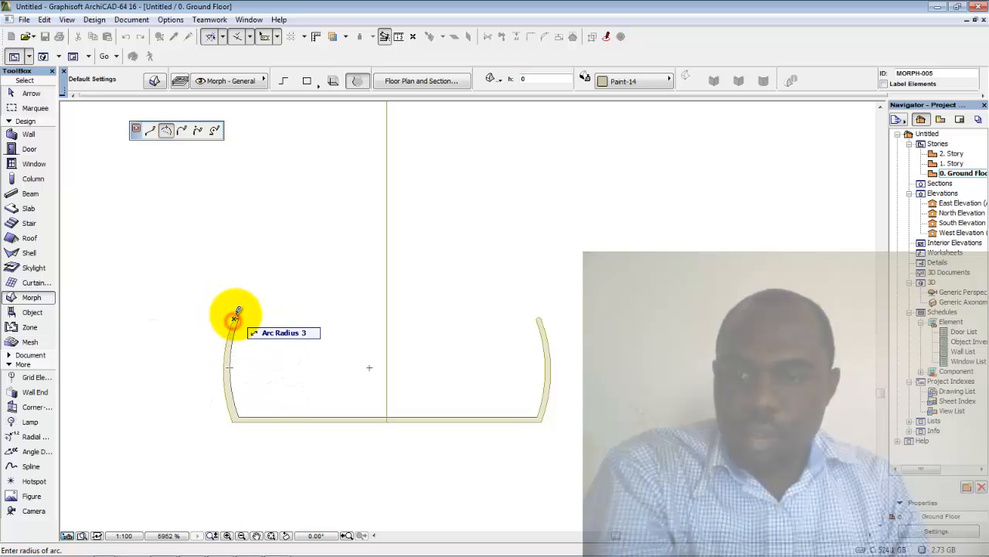
{"action": "left_click", "coordinate": [232, 421]}
{"action": "left_click", "coordinate": [229, 395]}
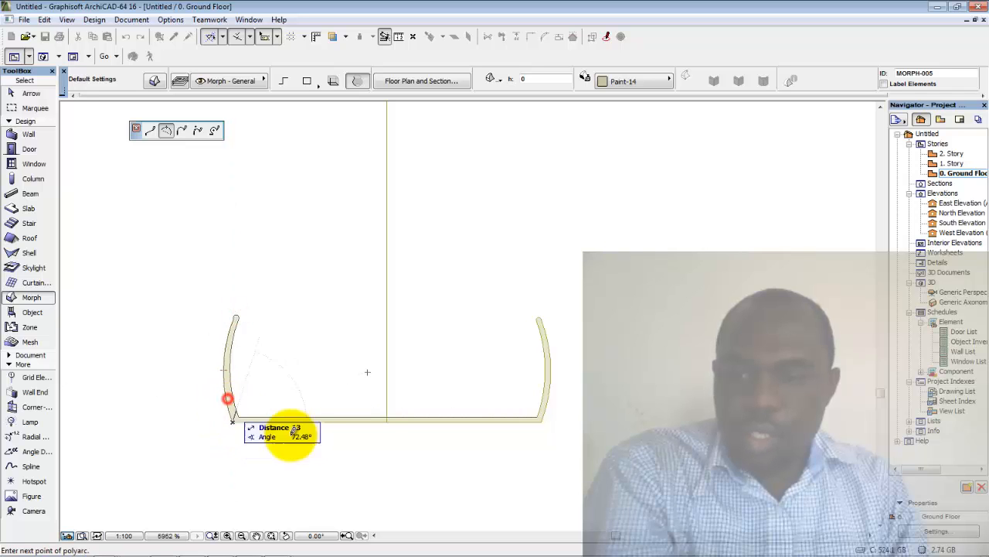
Trace the curved right side and close the profile at the bottom-right corner
{"action": "left_click", "coordinate": [544, 419]}
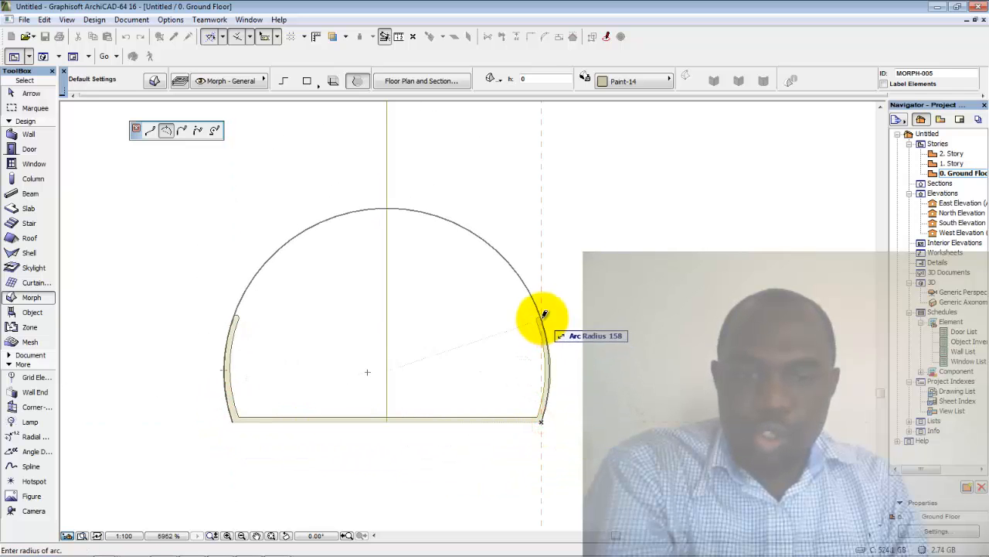
{"action": "left_click", "coordinate": [544, 420]}
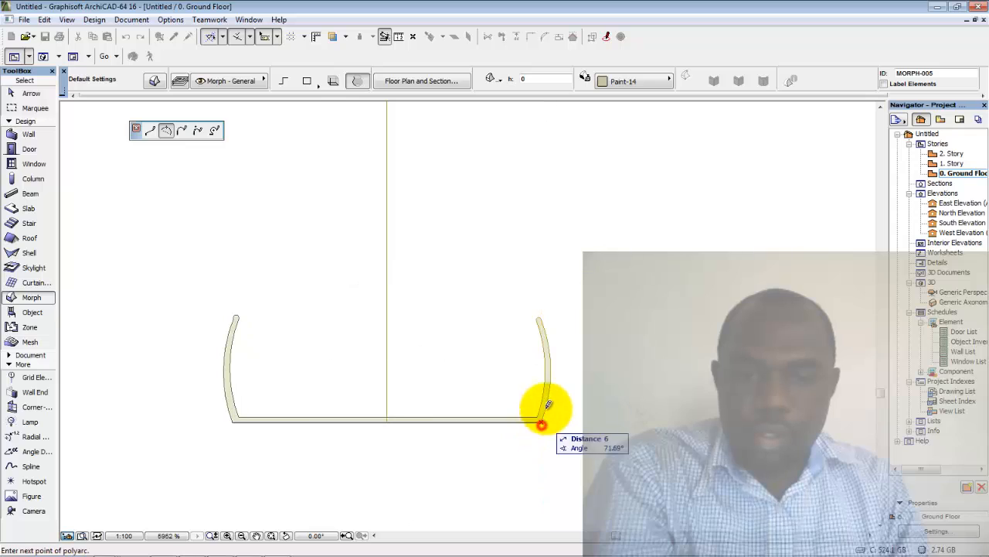
{"action": "left_click", "coordinate": [541, 318]}
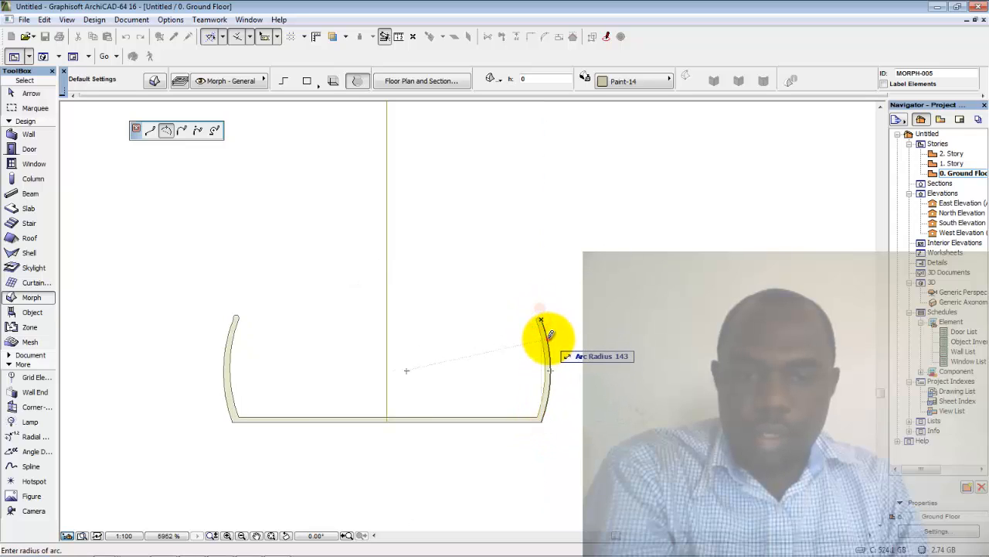
{"action": "left_click", "coordinate": [542, 320]}
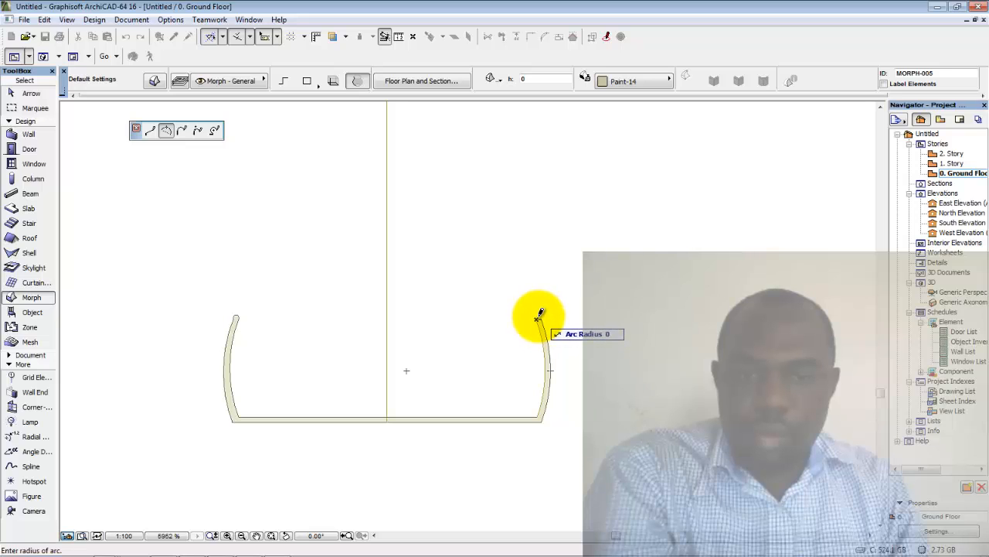
{"action": "scroll", "coordinate": [541, 317], "scroll_direction": "up", "scroll_amount": 2}
{"action": "left_click", "coordinate": [539, 314]}
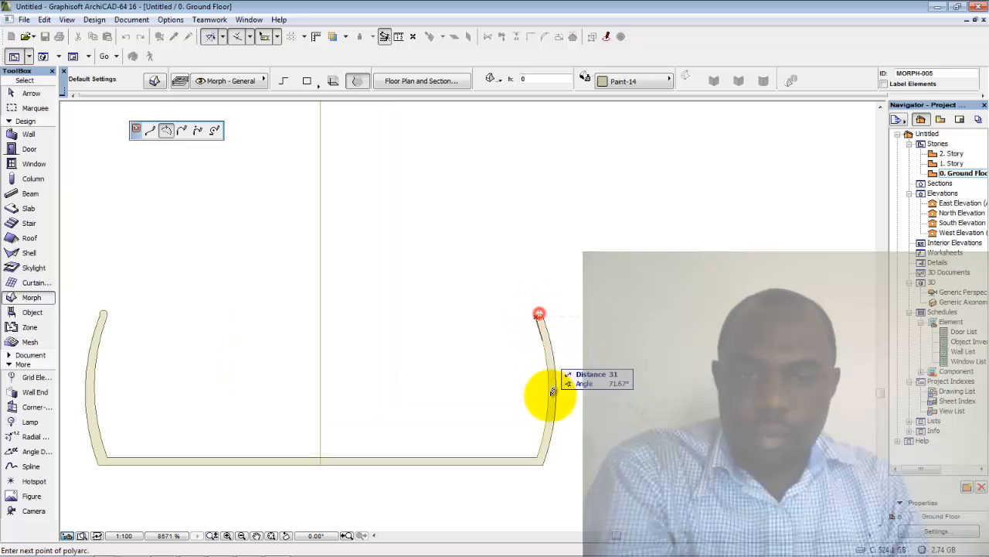
{"action": "left_click", "coordinate": [536, 456]}
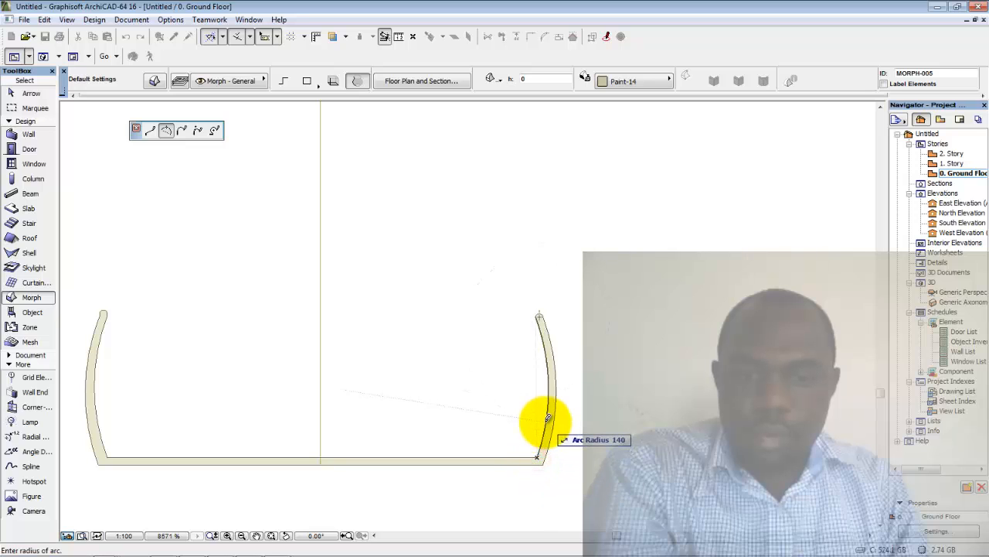
{"action": "left_click", "coordinate": [547, 417]}
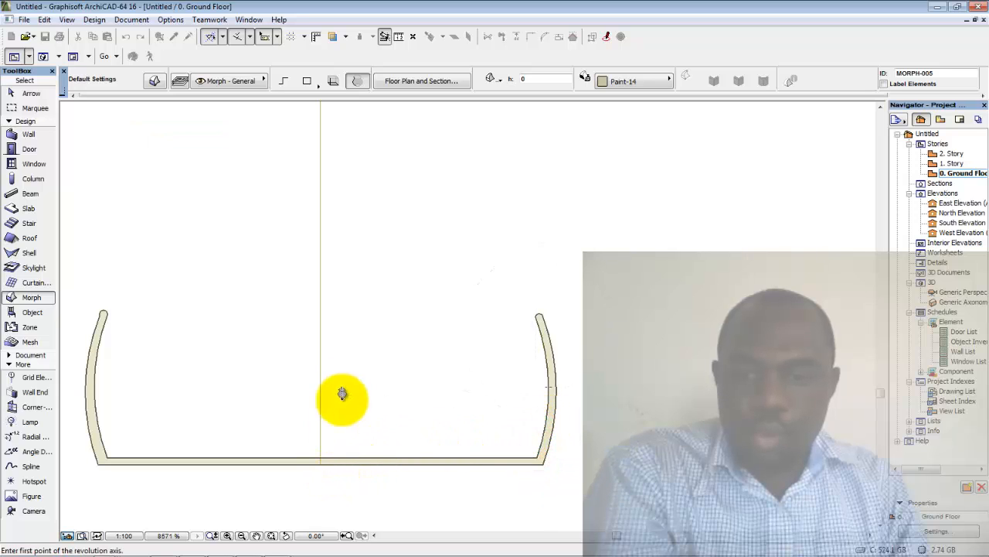
Draw the revolution axis with two points and revolve the profile a full 360°
{"action": "scroll", "coordinate": [348, 368], "scroll_direction": "down", "scroll_amount": 2}
{"action": "scroll", "coordinate": [348, 369], "scroll_direction": "down", "scroll_amount": 3}
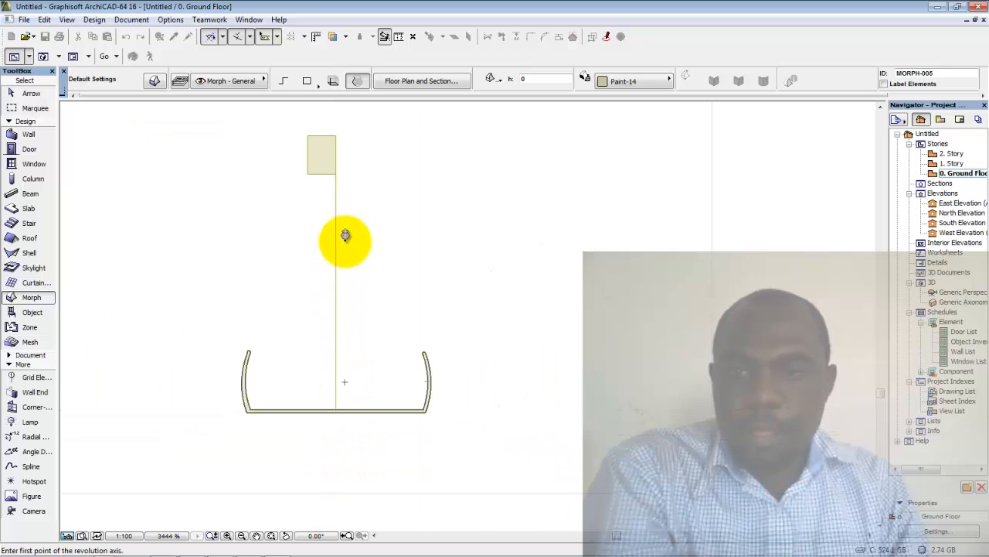
{"action": "left_click", "coordinate": [336, 170]}
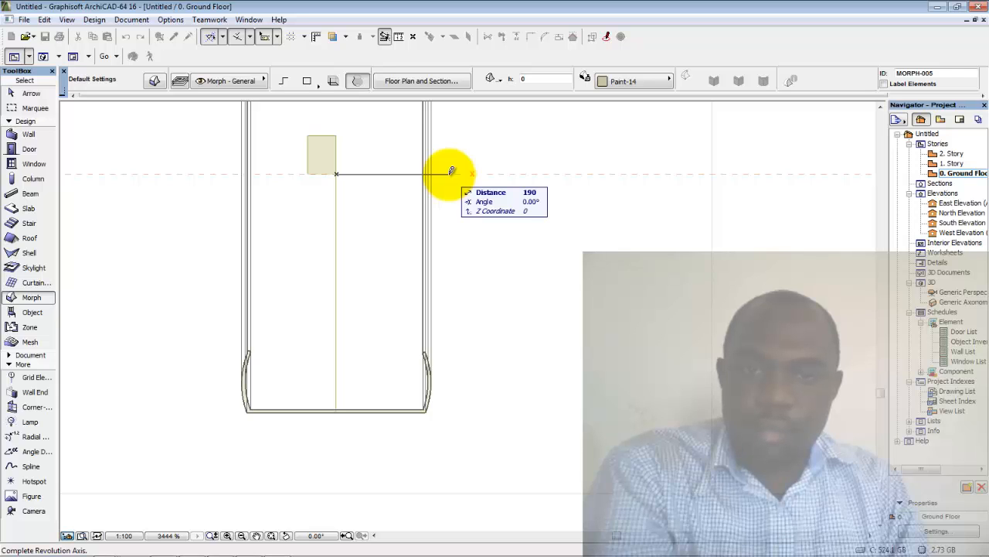
{"action": "left_click", "coordinate": [452, 170]}
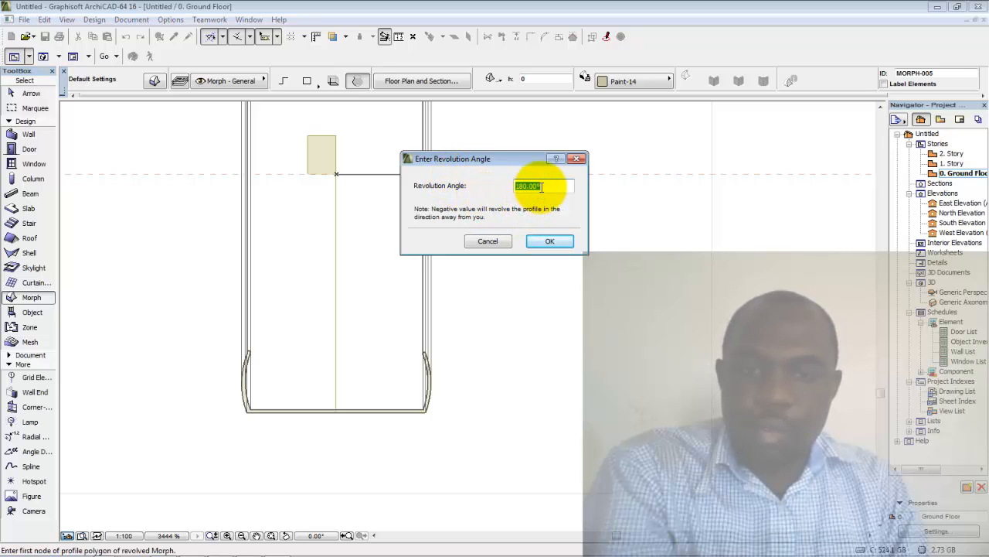
{"action": "type", "text": "36"}
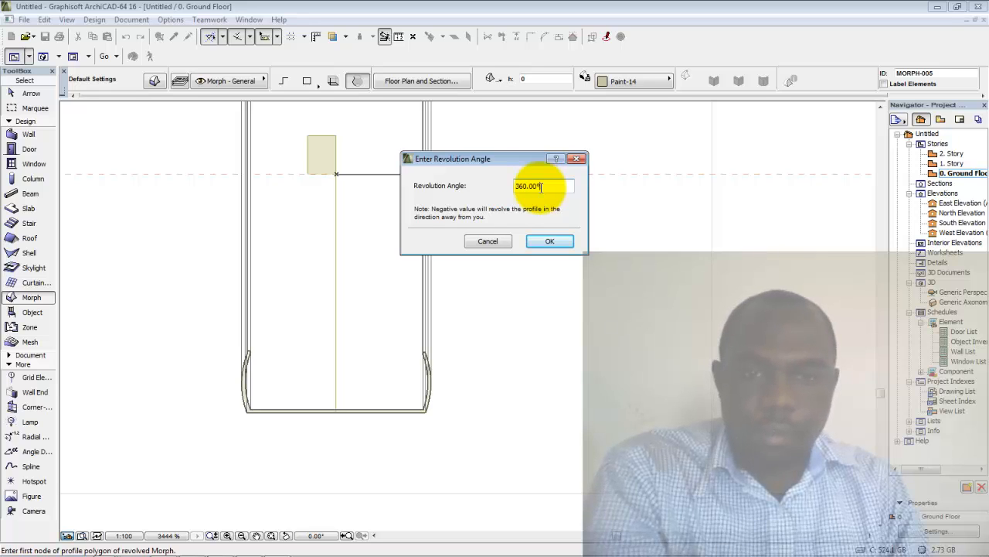
{"action": "key", "text": "Return"}
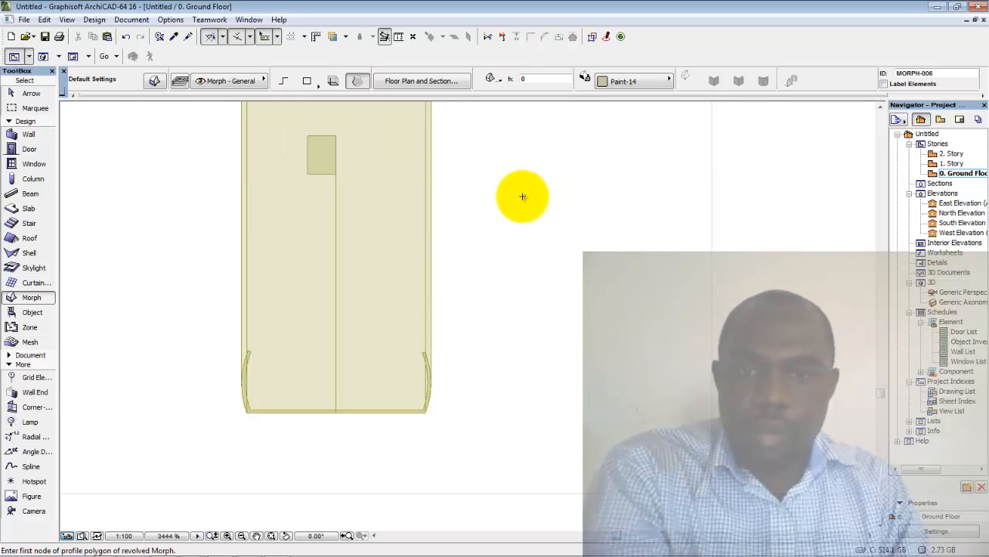
Open the Generic Perspective and orbit until the hollow tire ring faces the camera head-on
{"action": "scroll", "coordinate": [444, 220], "scroll_direction": "down", "scroll_amount": 3}
{"action": "middle_click_drag", "start_coordinate": [444, 229], "coordinate": [434, 298]}
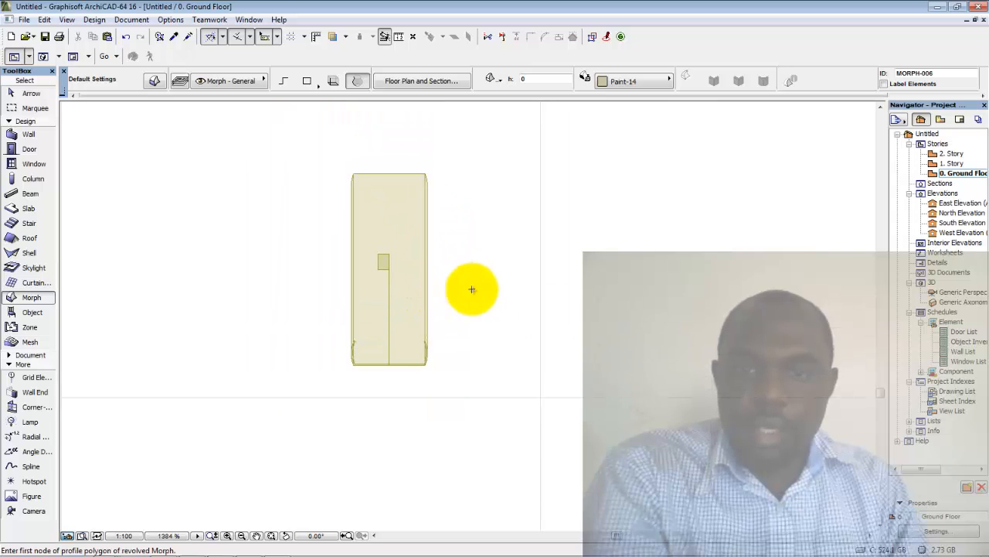
{"action": "double_click", "coordinate": [952, 294]}
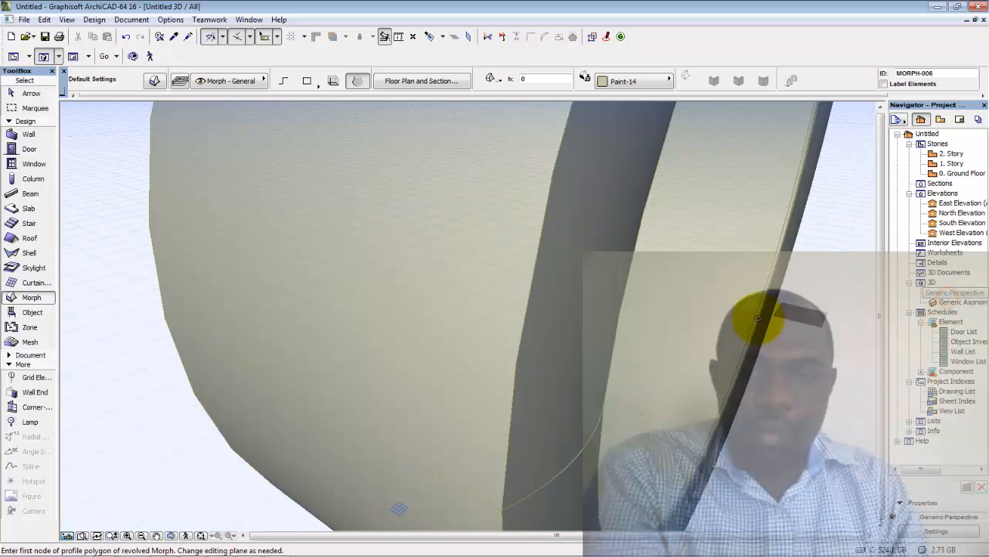
{"action": "scroll", "coordinate": [649, 317], "scroll_direction": "down", "scroll_amount": 5}
{"action": "middle_click_drag", "start_coordinate": [644, 312], "coordinate": [516, 335], "text": "shift"}
{"action": "scroll", "coordinate": [579, 327], "scroll_direction": "up", "scroll_amount": 3}
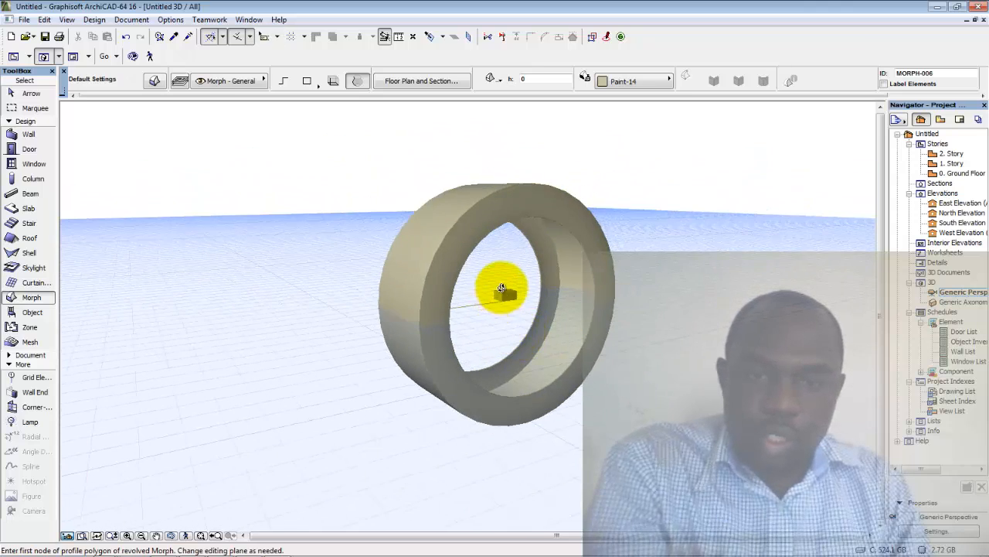
{"action": "scroll", "coordinate": [510, 301], "scroll_direction": "up", "scroll_amount": 3}
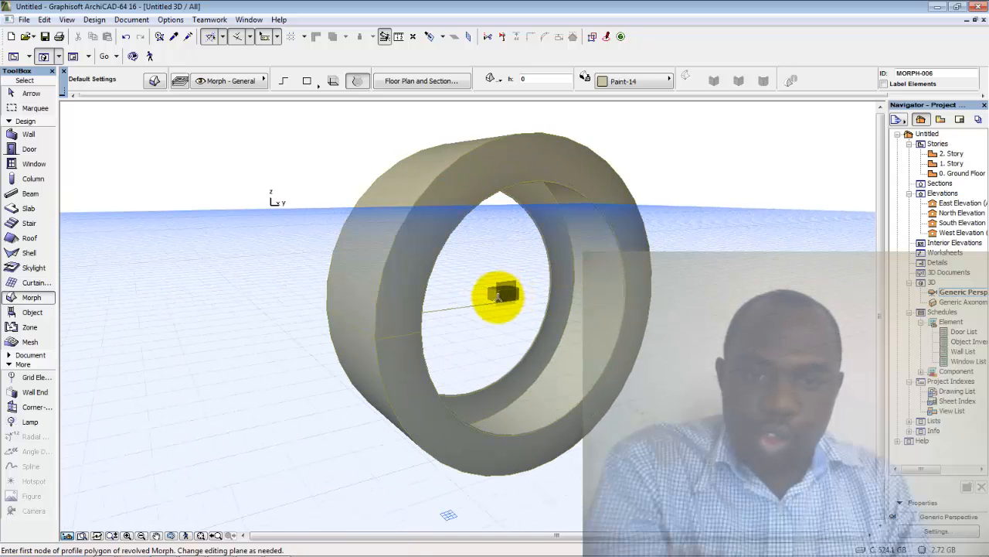
{"action": "middle_click_drag", "start_coordinate": [515, 292], "coordinate": [553, 376], "text": "shift"}
Zoom in and out on the ring, then return to the 0. Ground Floor plan
{"action": "scroll", "coordinate": [564, 325], "scroll_direction": "up", "scroll_amount": 5}
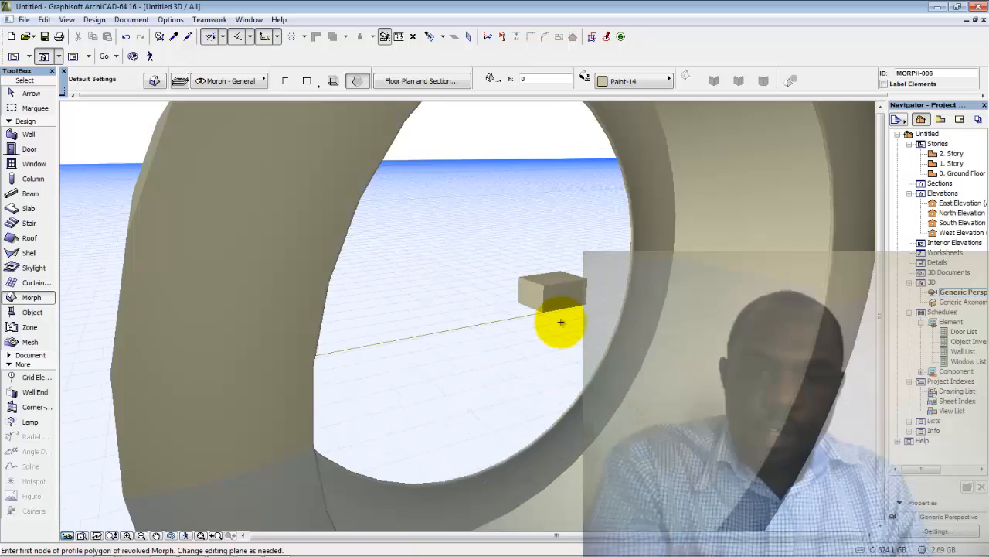
{"action": "scroll", "coordinate": [559, 328], "scroll_direction": "down", "scroll_amount": 7}
{"action": "scroll", "coordinate": [559, 327], "scroll_direction": "down", "scroll_amount": 2}
{"action": "scroll", "coordinate": [559, 328], "scroll_direction": "up", "scroll_amount": 3}
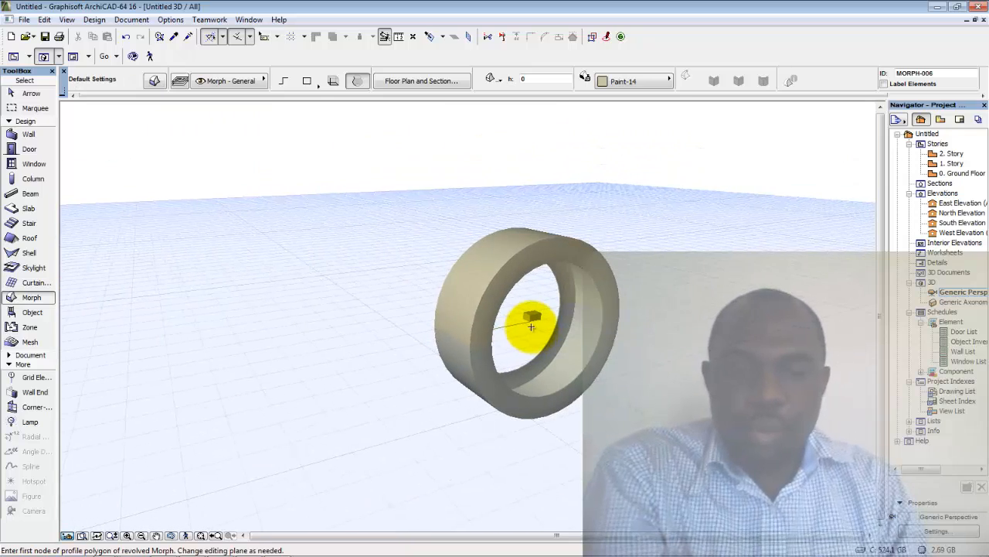
{"action": "double_click", "coordinate": [950, 173]}
Switch the Morph tool to polygon geometry and place the spoke outline's first node
{"action": "scroll", "coordinate": [394, 327], "scroll_direction": "up", "scroll_amount": 2}
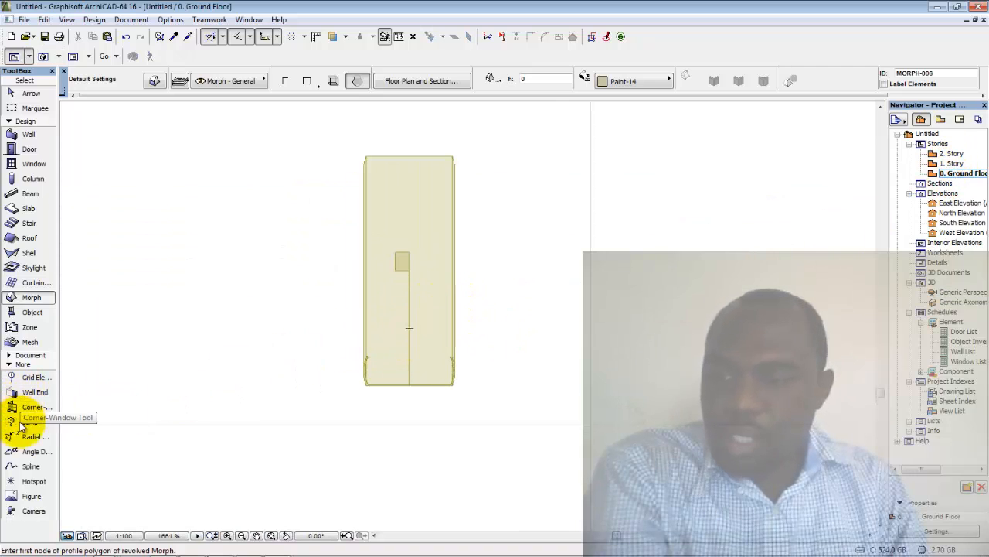
{"action": "left_click", "coordinate": [21, 297]}
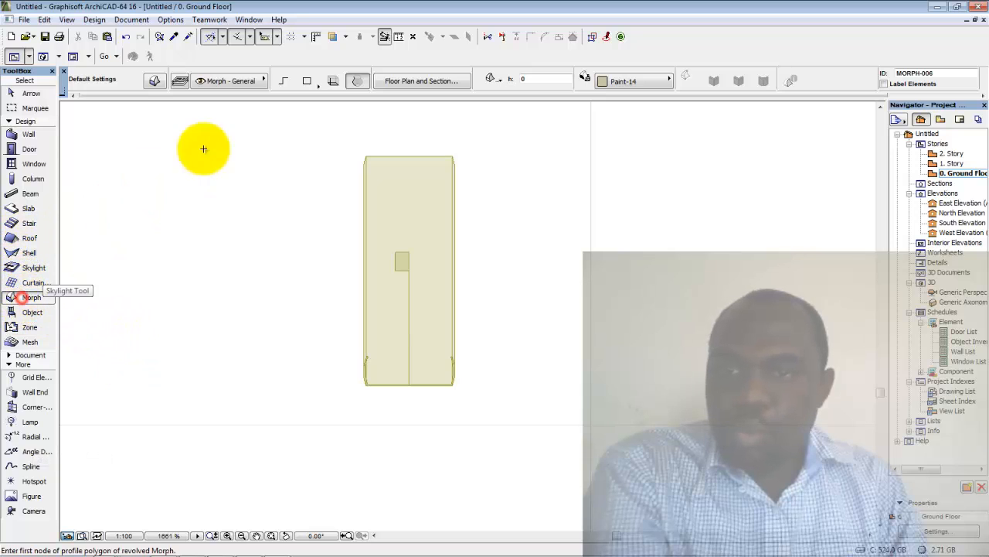
{"action": "left_click", "coordinate": [282, 85]}
{"action": "scroll", "coordinate": [376, 368], "scroll_direction": "up", "scroll_amount": 2}
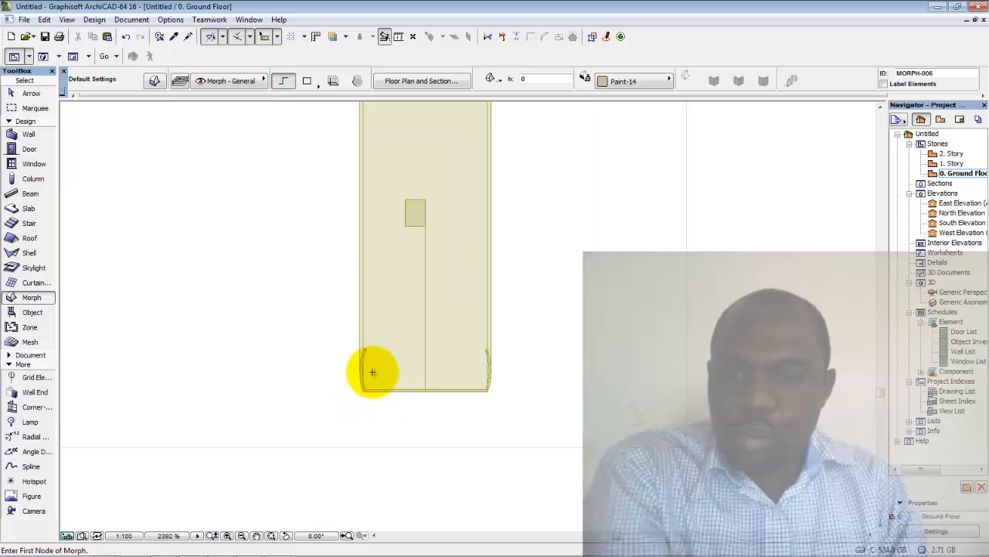
{"action": "scroll", "coordinate": [368, 352], "scroll_direction": "up", "scroll_amount": 2}
{"action": "scroll", "coordinate": [363, 347], "scroll_direction": "up", "scroll_amount": 1}
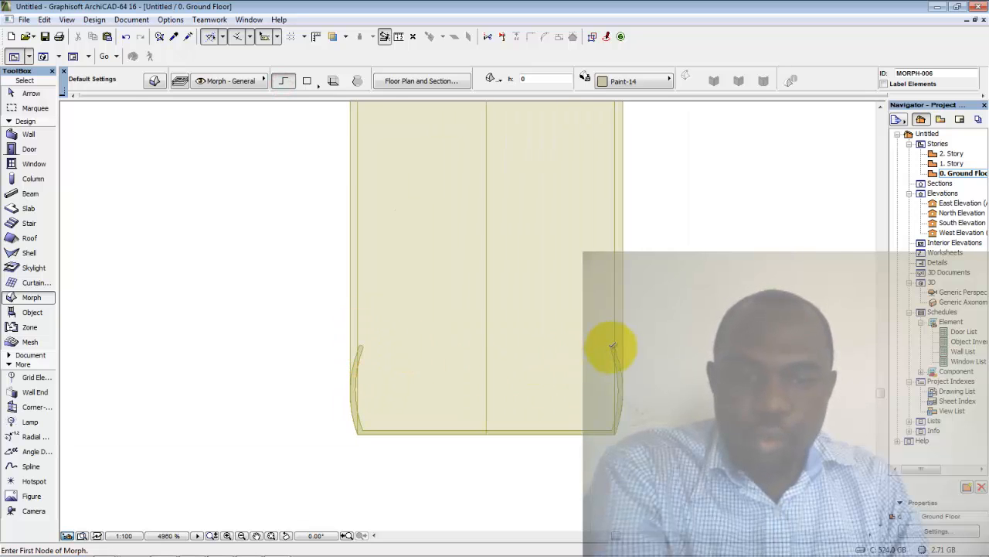
{"action": "scroll", "coordinate": [611, 345], "scroll_direction": "up", "scroll_amount": 2}
{"action": "scroll", "coordinate": [613, 348], "scroll_direction": "up", "scroll_amount": 3}
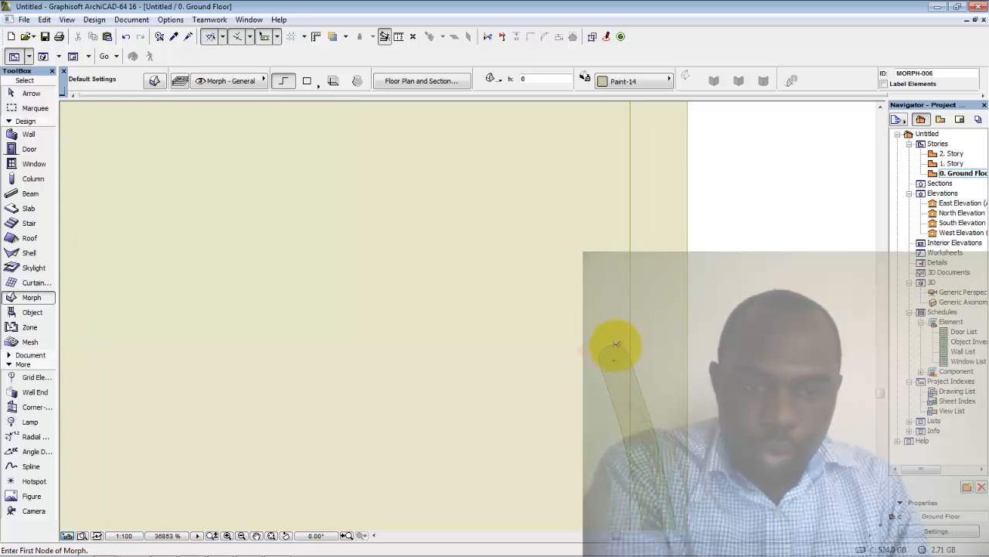
{"action": "left_click", "coordinate": [615, 344]}
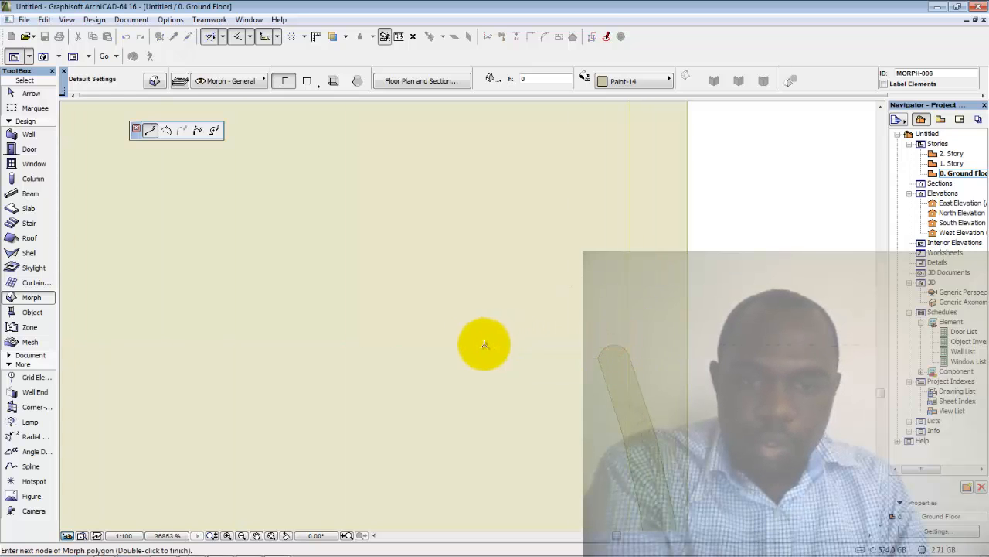
Add outline nodes on the tire's curved edge and along its vertical side
{"action": "scroll", "coordinate": [475, 342], "scroll_direction": "down", "scroll_amount": 3}
{"action": "scroll", "coordinate": [670, 332], "scroll_direction": "down", "scroll_amount": 1}
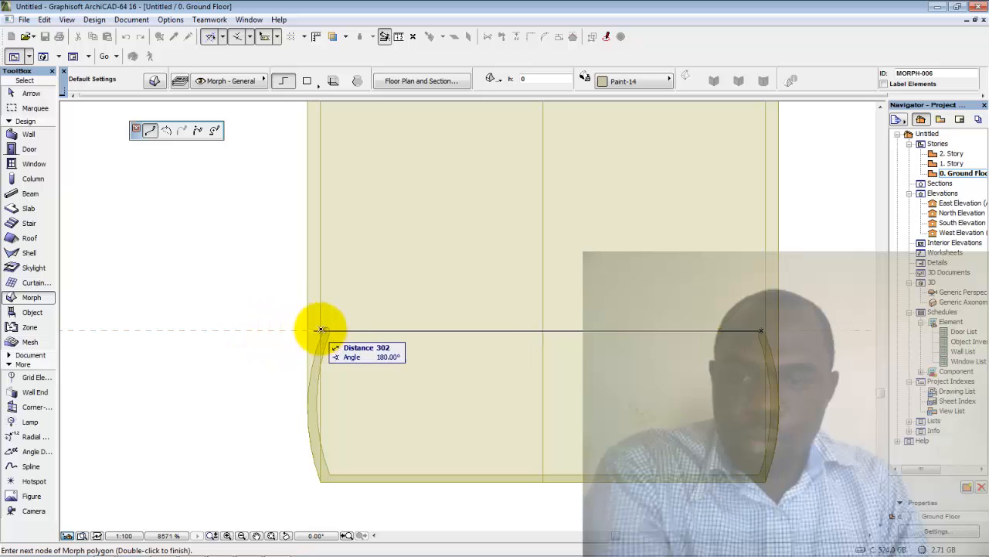
{"action": "scroll", "coordinate": [319, 330], "scroll_direction": "up", "scroll_amount": 2}
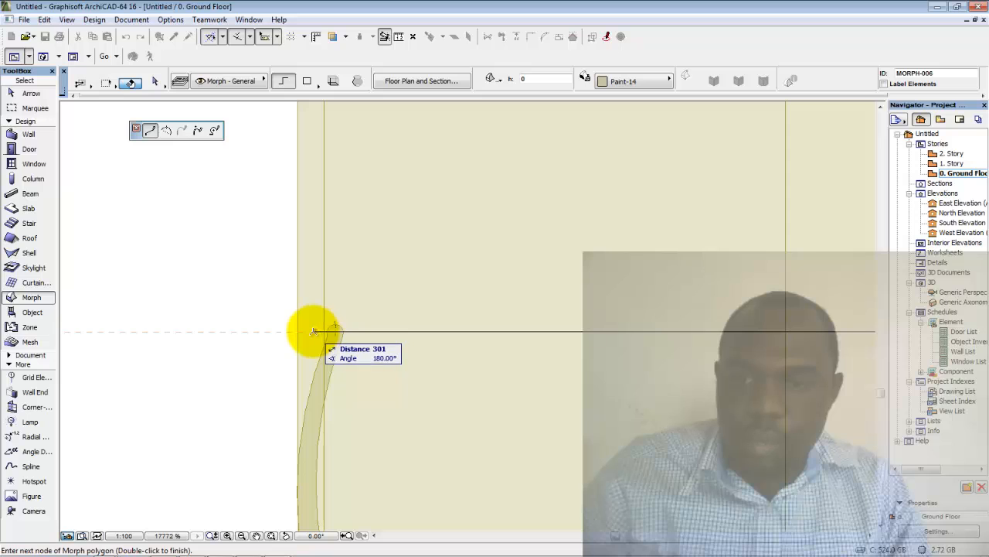
{"action": "left_click", "coordinate": [313, 330]}
{"action": "scroll", "coordinate": [324, 255], "scroll_direction": "down", "scroll_amount": 4}
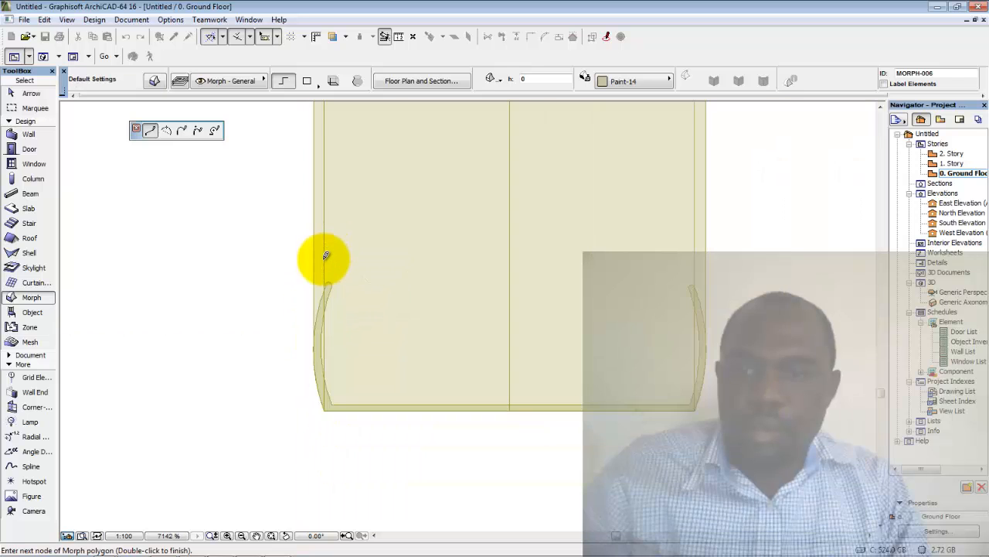
{"action": "scroll", "coordinate": [324, 243], "scroll_direction": "down", "scroll_amount": 2}
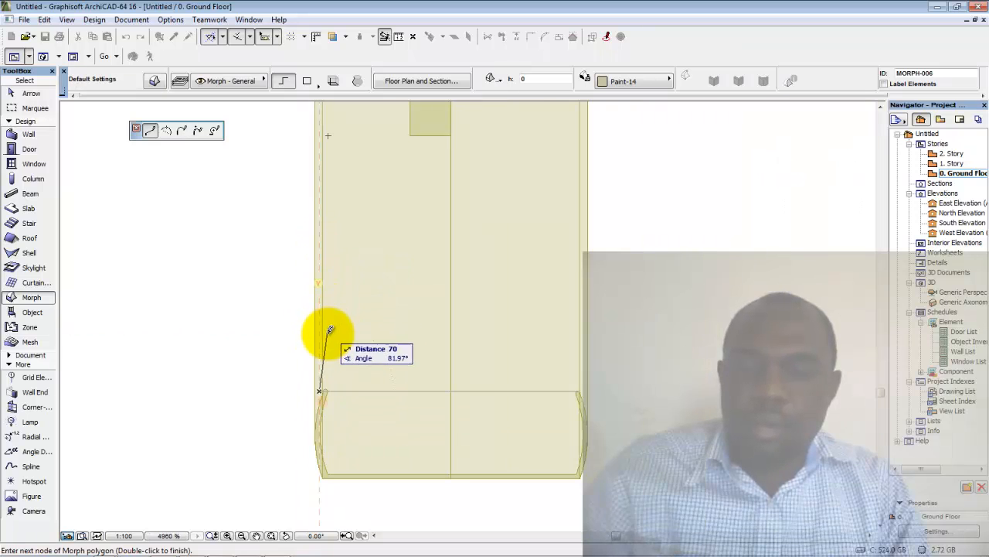
{"action": "scroll", "coordinate": [325, 338], "scroll_direction": "down", "scroll_amount": 1}
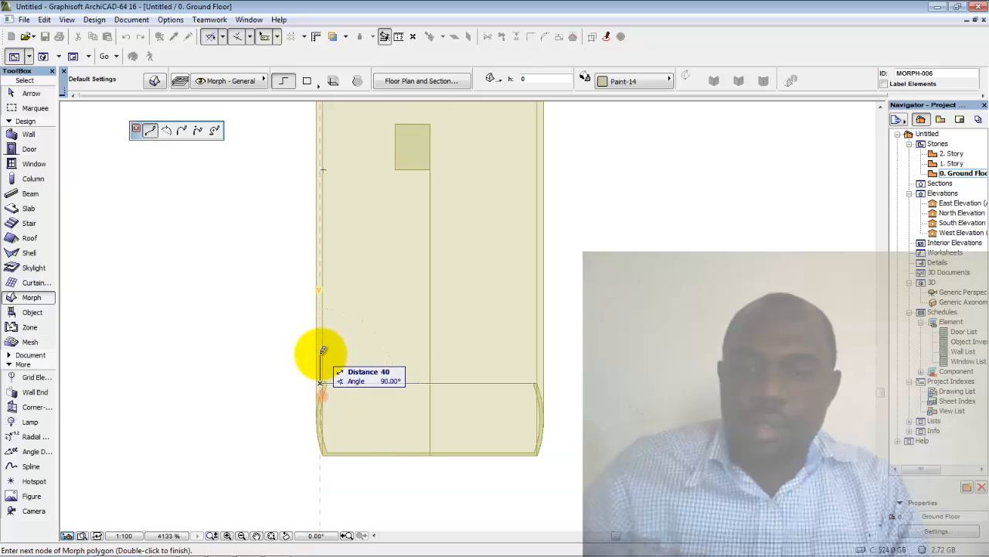
{"action": "scroll", "coordinate": [320, 357], "scroll_direction": "up", "scroll_amount": 5}
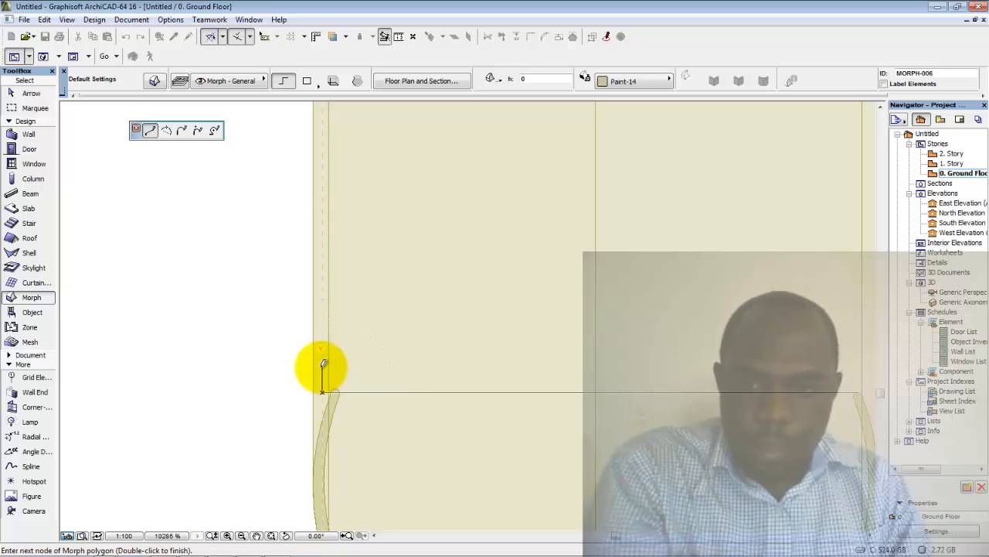
{"action": "left_click", "coordinate": [323, 364]}
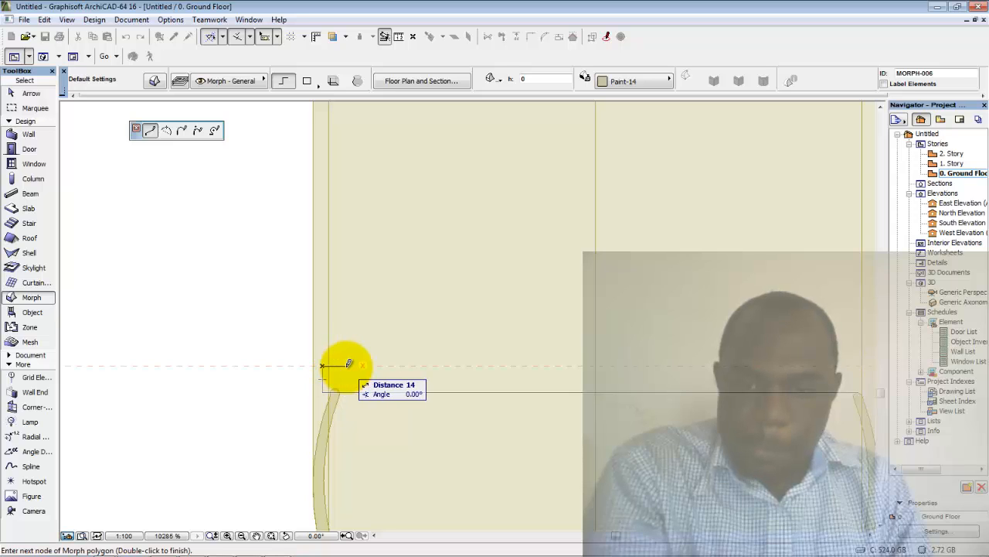
Enter exact edges with the tracker, placing a node at distance 240, angle 65°
{"action": "scroll", "coordinate": [387, 363], "scroll_direction": "down", "scroll_amount": 3}
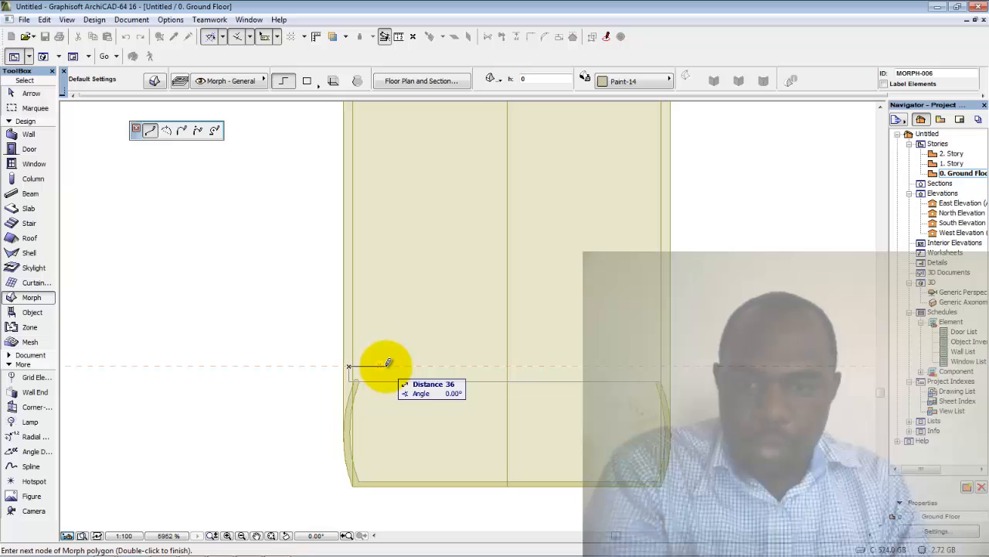
{"action": "key", "text": "Tab"}
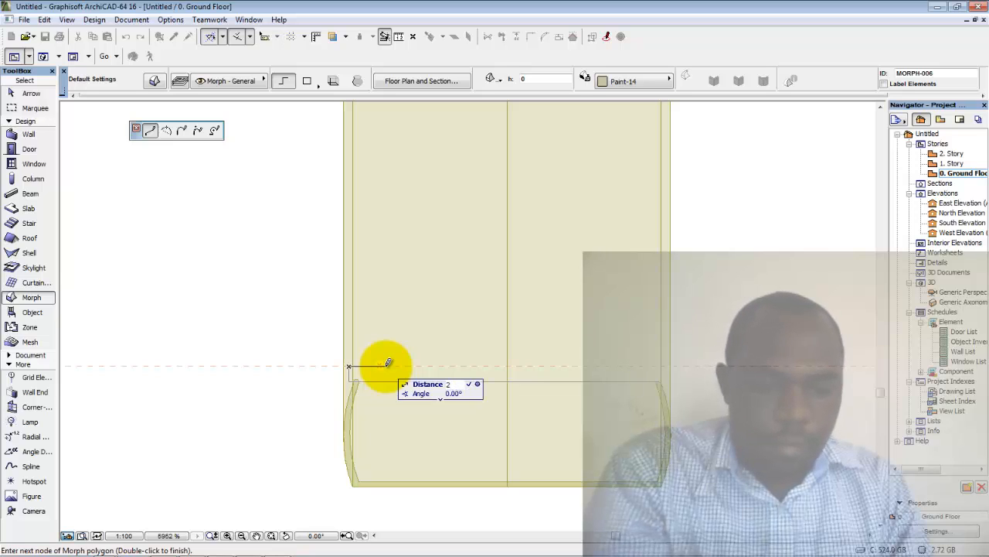
{"action": "type", "text": "35"}
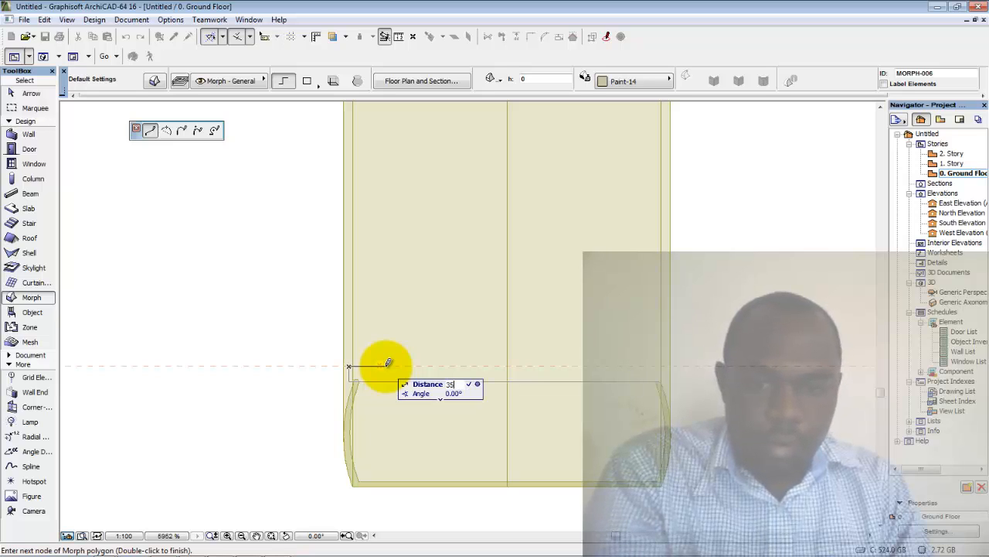
{"action": "key", "text": "Return"}
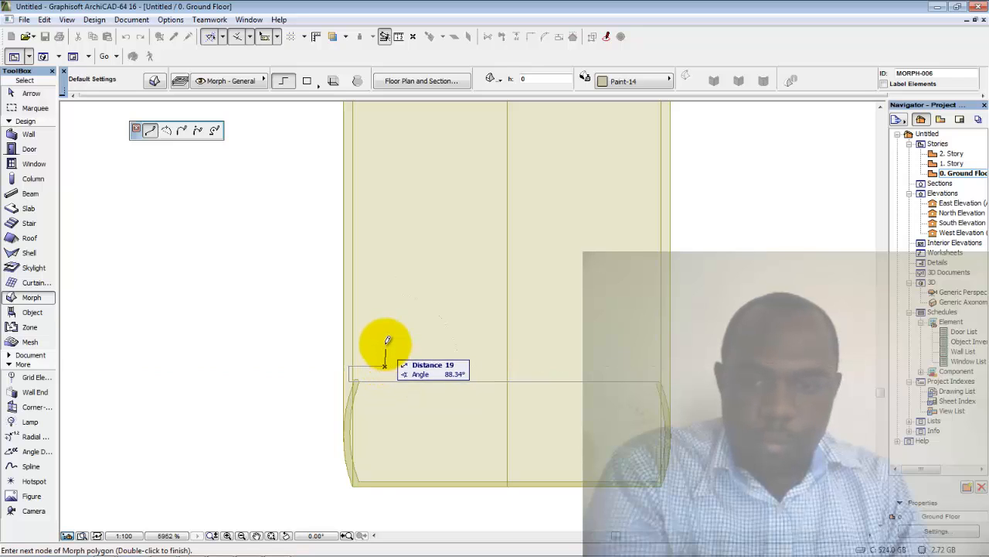
{"action": "scroll", "coordinate": [393, 320], "scroll_direction": "down", "scroll_amount": 1}
{"action": "middle_click_drag", "start_coordinate": [392, 320], "coordinate": [395, 364]}
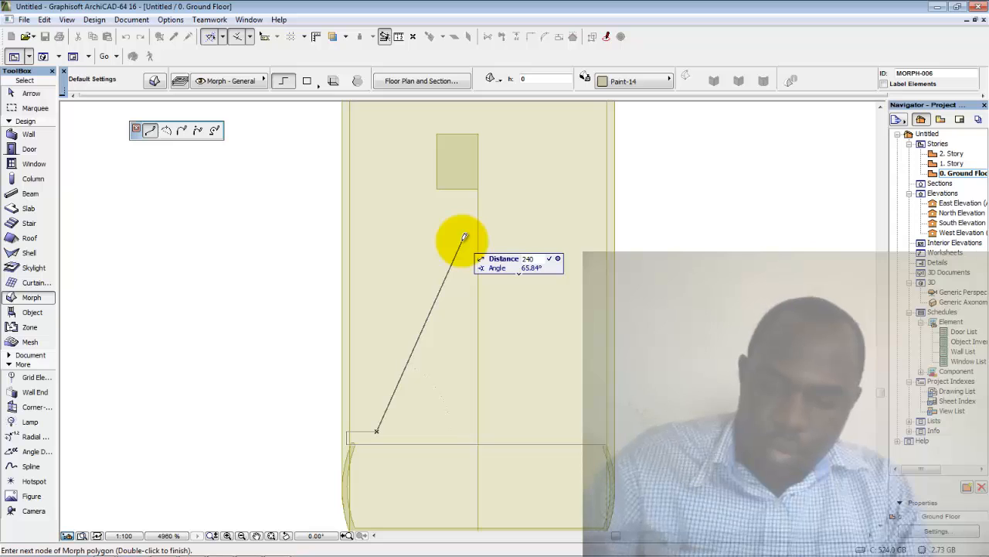
{"action": "key", "text": "Tab"}
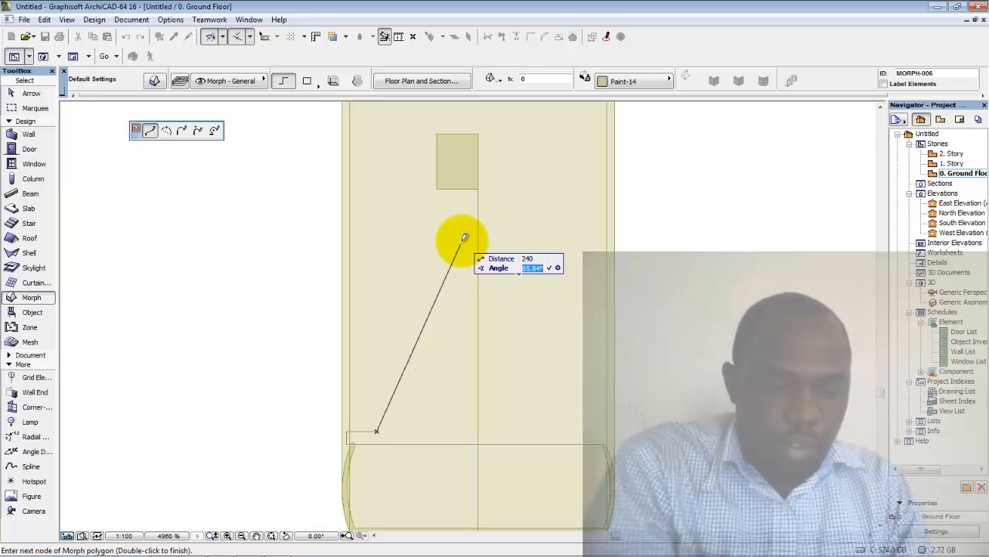
{"action": "type", "text": "65"}
{"action": "key", "text": "Return"}
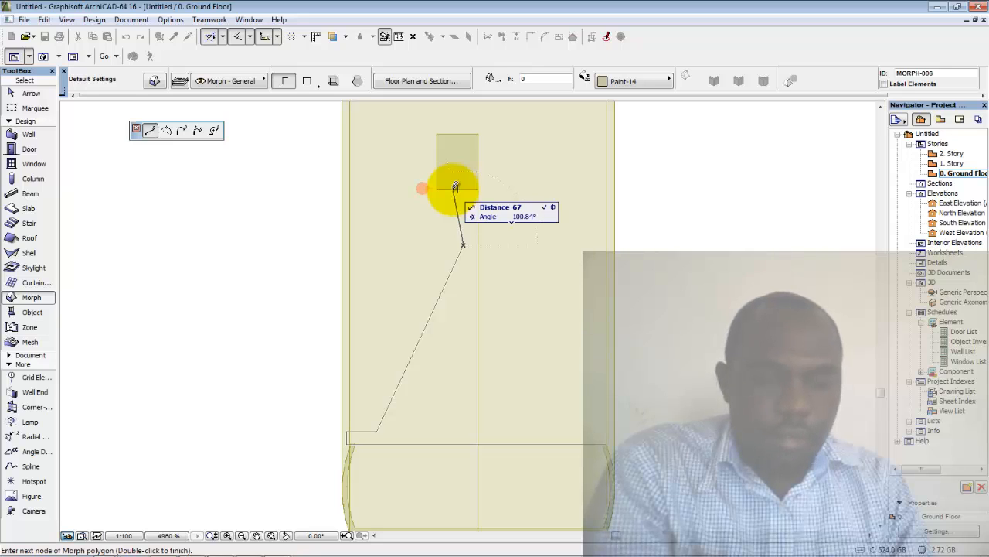
Add a 65-long edge at 100°, then nodes at the hub block's corners and below it
{"action": "type", "text": "65"}
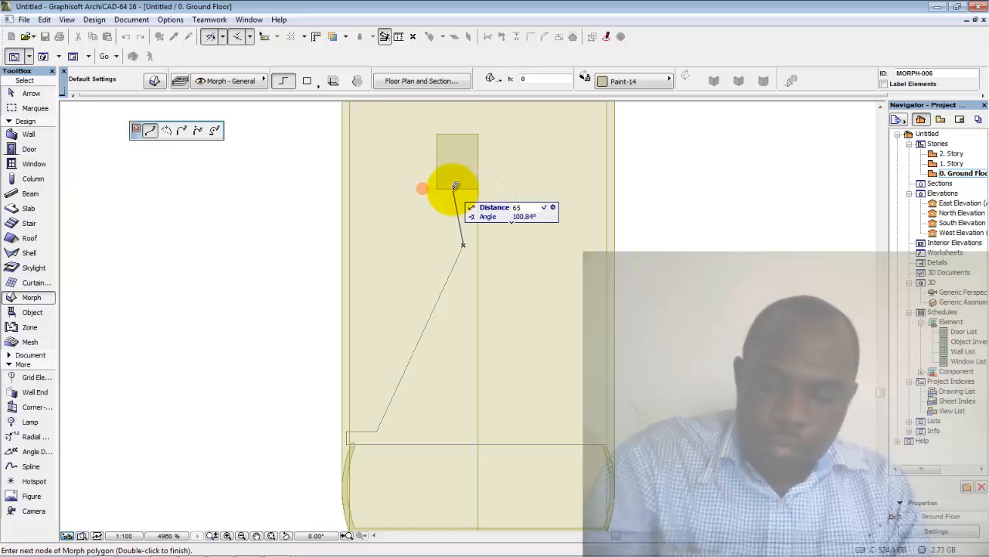
{"action": "key", "text": "Tab"}
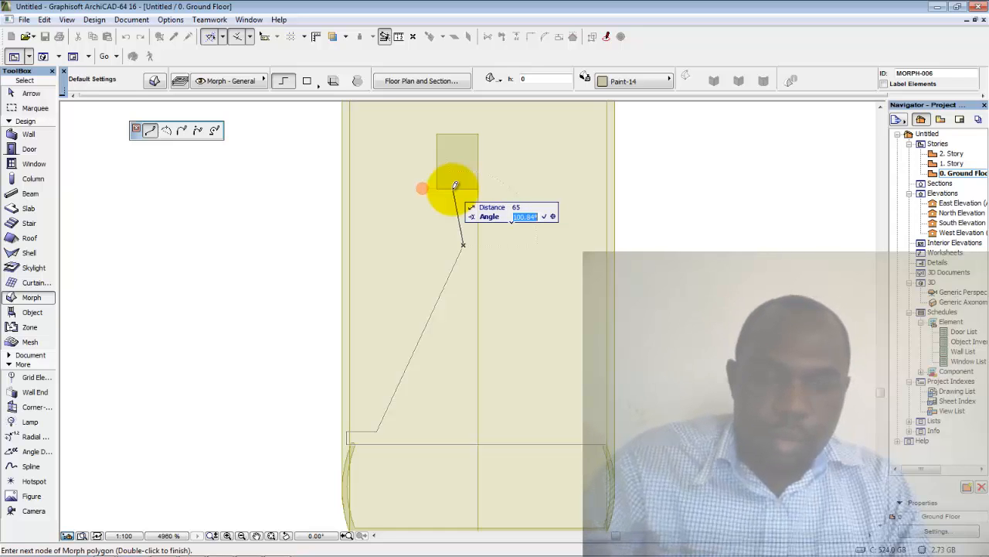
{"action": "type", "text": "100"}
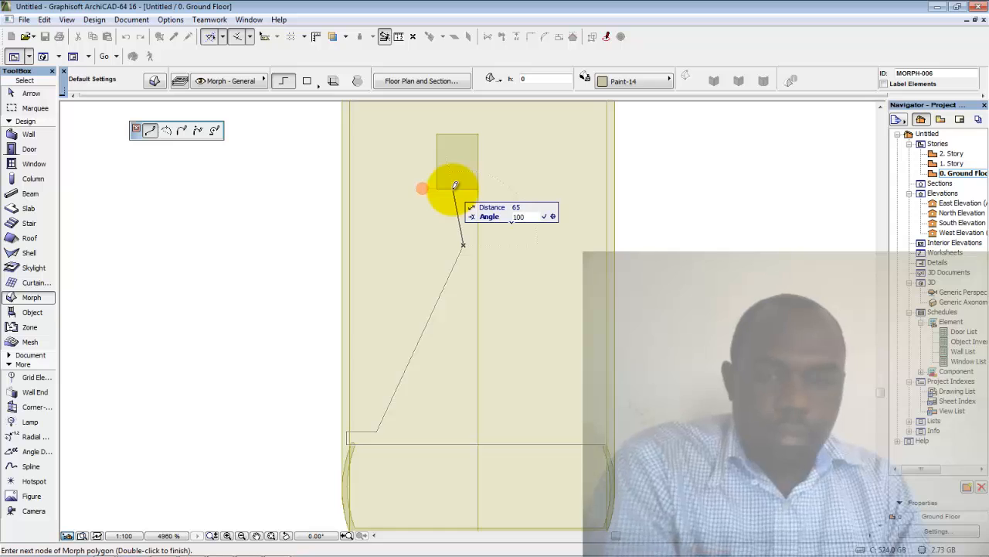
{"action": "key", "text": "Return"}
{"action": "left_click", "coordinate": [455, 187]}
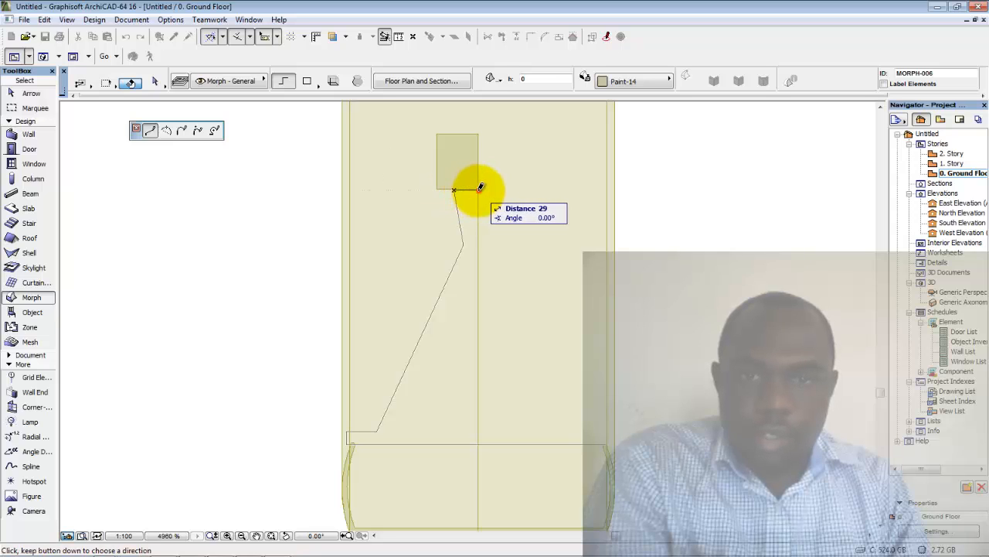
{"action": "left_click", "coordinate": [479, 189]}
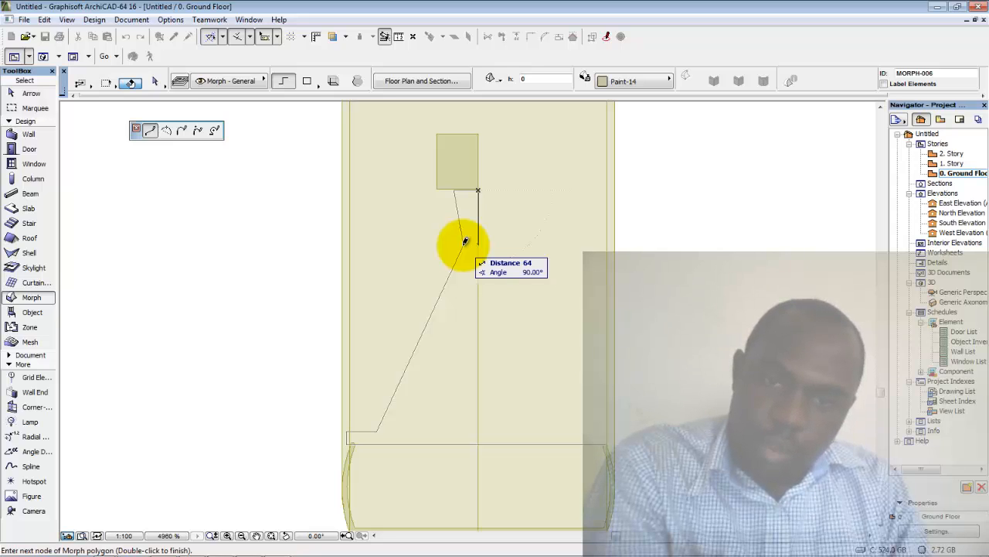
{"action": "left_click", "coordinate": [476, 245]}
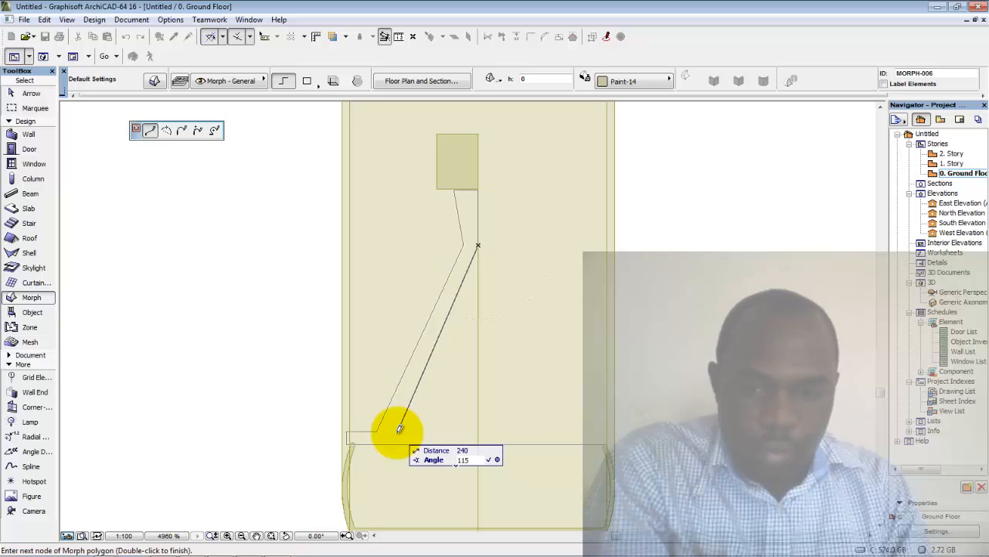
Run the spoke outline down to the rim and close it with a 255-long horizontal strip
{"action": "double_click", "coordinate": [400, 428]}
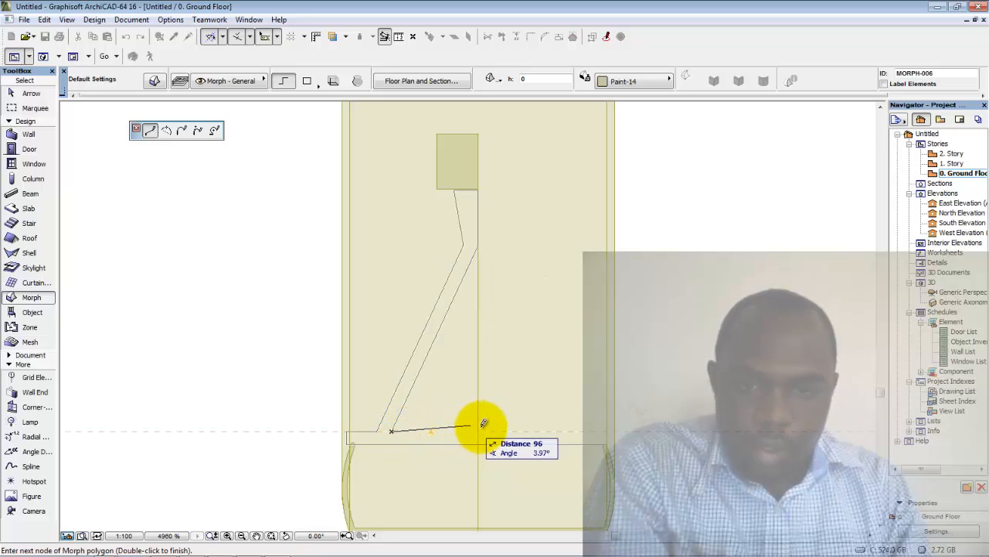
{"action": "scroll", "coordinate": [611, 429], "scroll_direction": "up", "scroll_amount": 2}
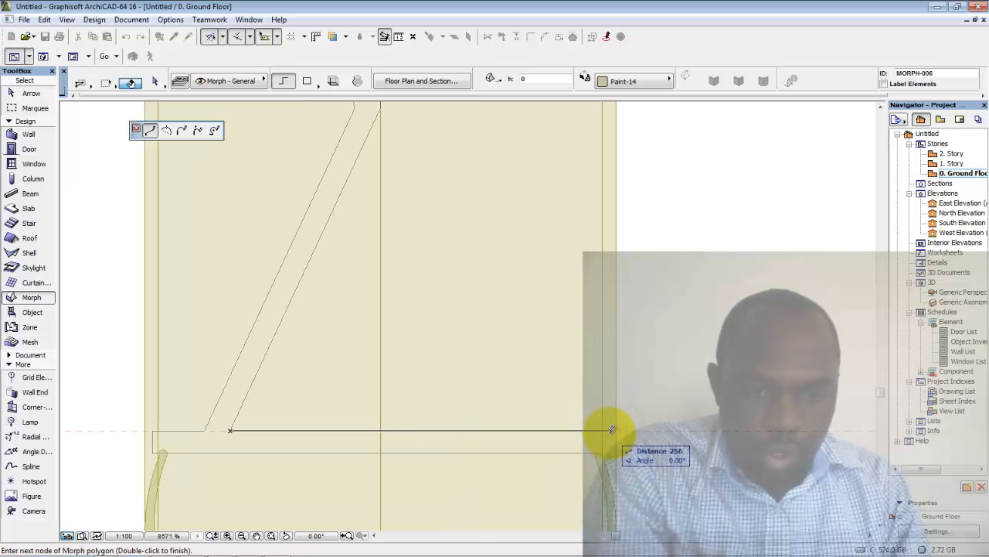
{"action": "scroll", "coordinate": [611, 429], "scroll_direction": "up", "scroll_amount": 2}
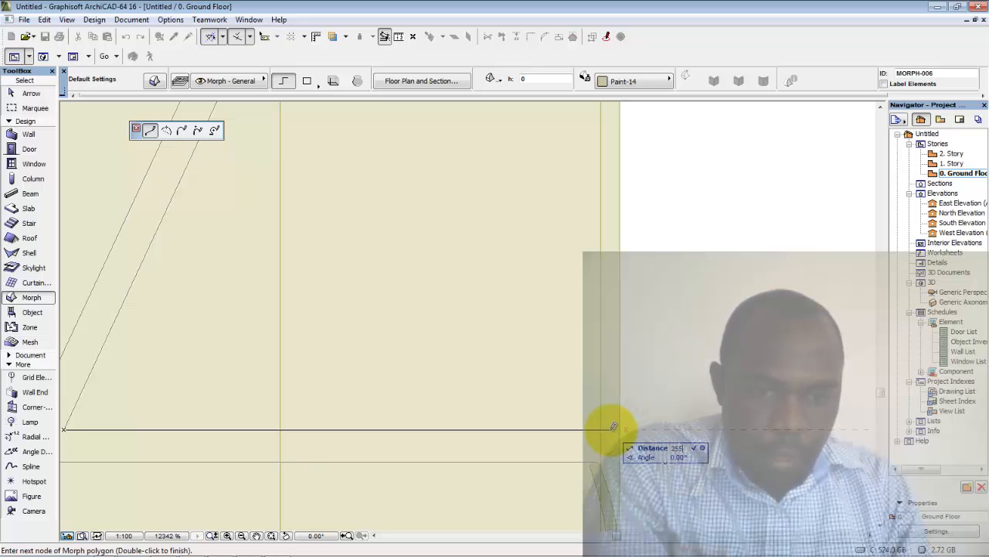
{"action": "left_click", "coordinate": [608, 429]}
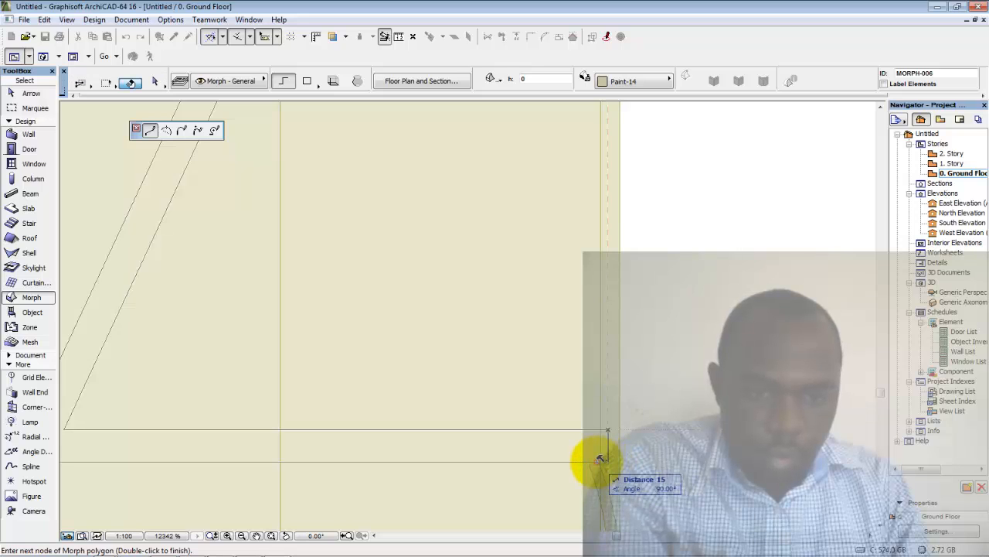
{"action": "left_click", "coordinate": [608, 459]}
{"action": "double_click", "coordinate": [597, 459]}
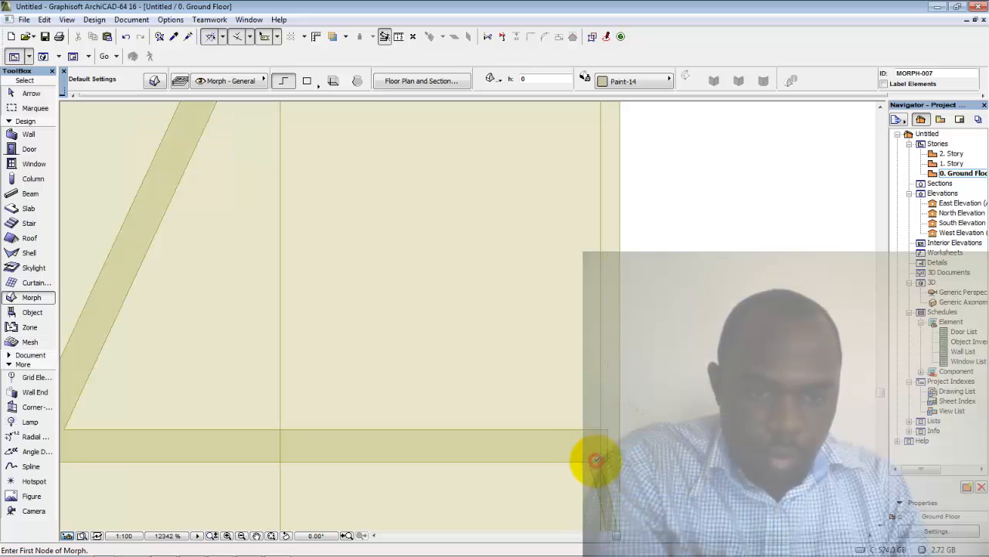
Open the Generic Perspective and orbit to face the tyre and spoke directly
{"action": "scroll", "coordinate": [601, 453], "scroll_direction": "down", "scroll_amount": 5}
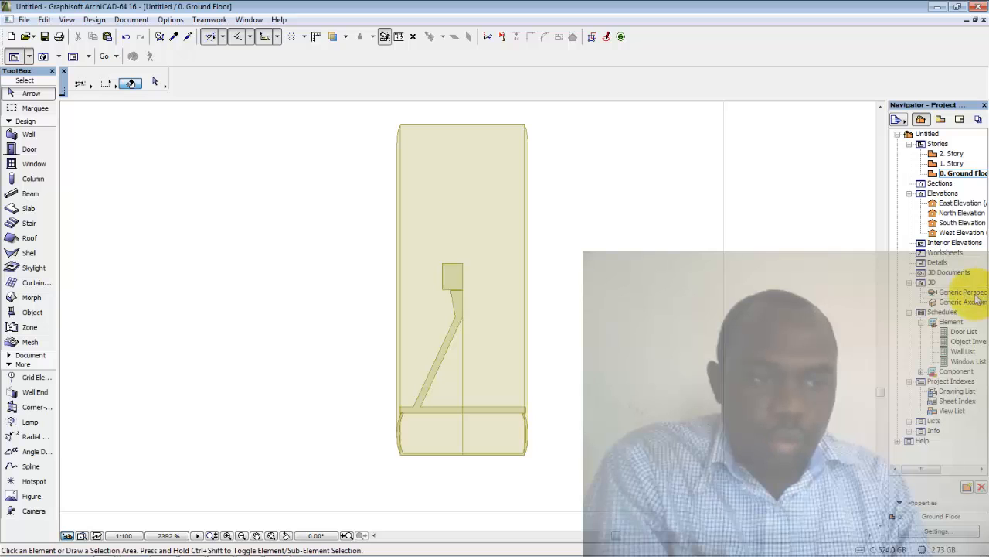
{"action": "double_click", "coordinate": [971, 293]}
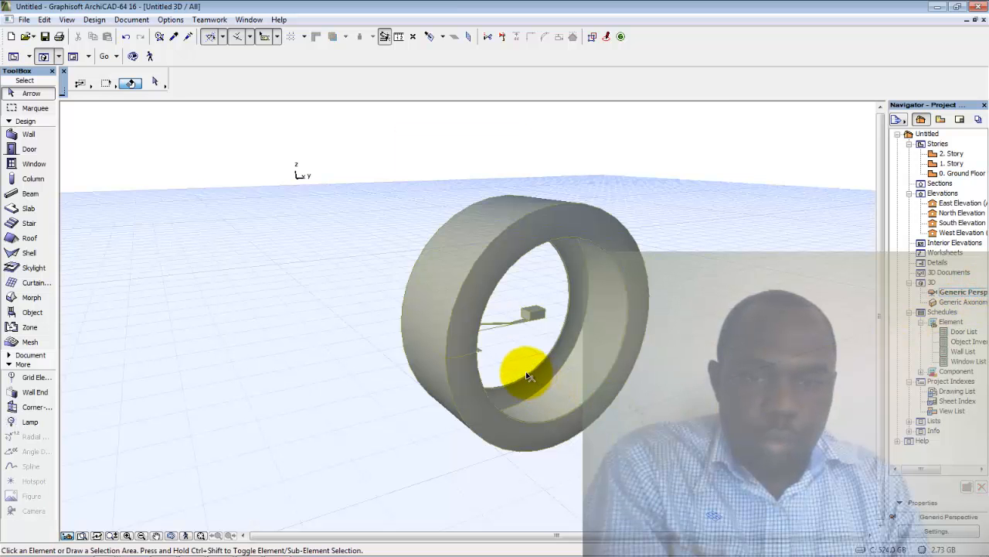
{"action": "middle_click_drag", "start_coordinate": [528, 377], "coordinate": [400, 395], "text": "shift"}
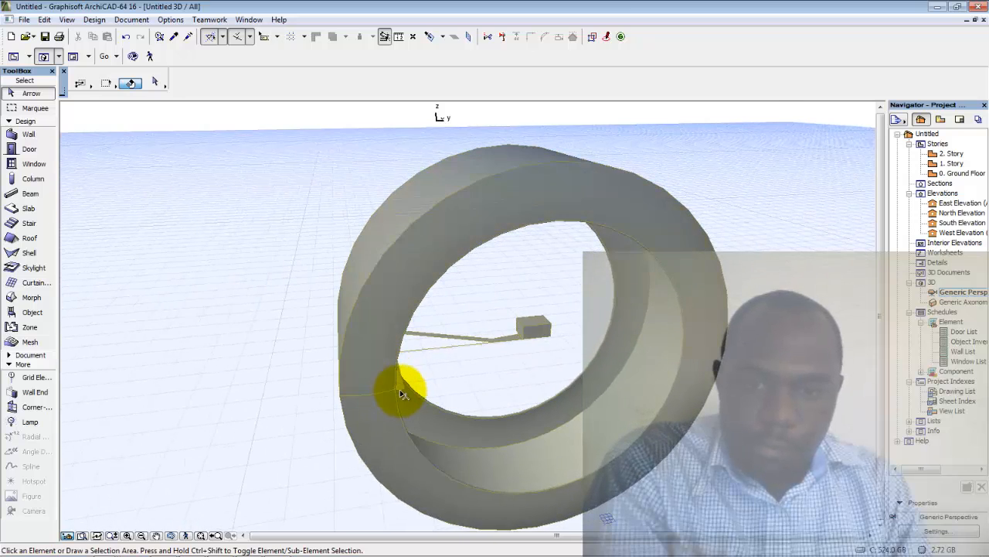
{"action": "scroll", "coordinate": [399, 386], "scroll_direction": "up", "scroll_amount": 3}
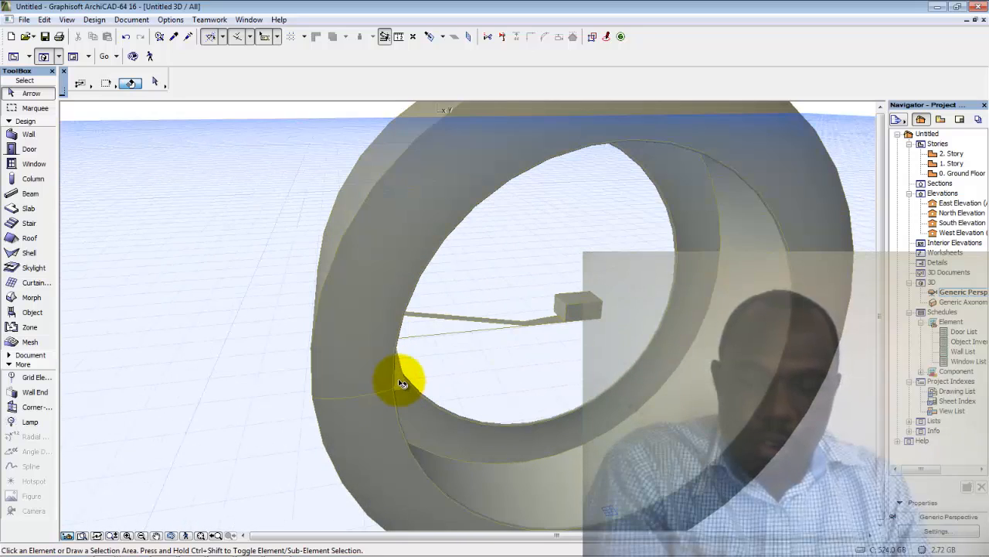
Select the spoke morph, cancel an accidental Bulge, and choose Rotate from its pet palette
{"action": "left_click", "coordinate": [398, 378]}
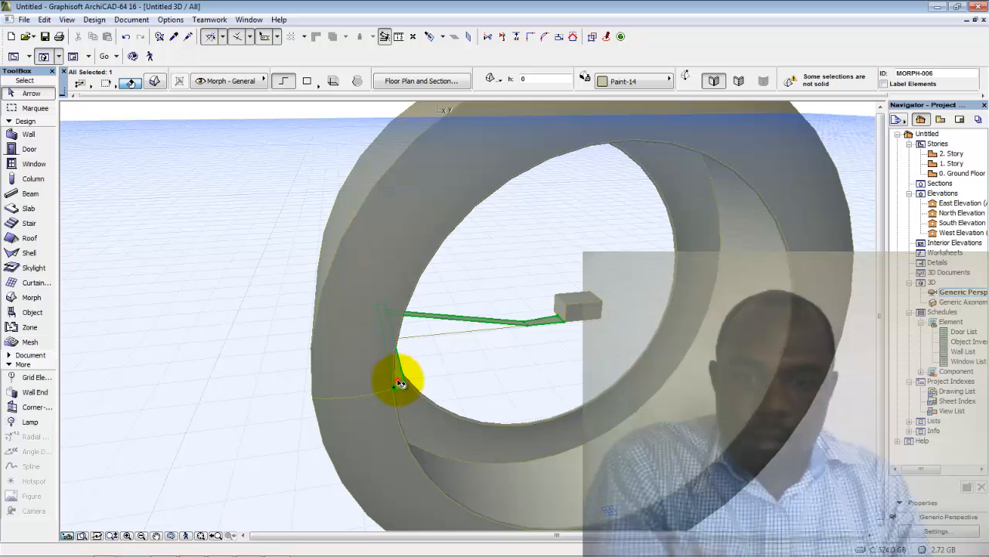
{"action": "left_click", "coordinate": [399, 381]}
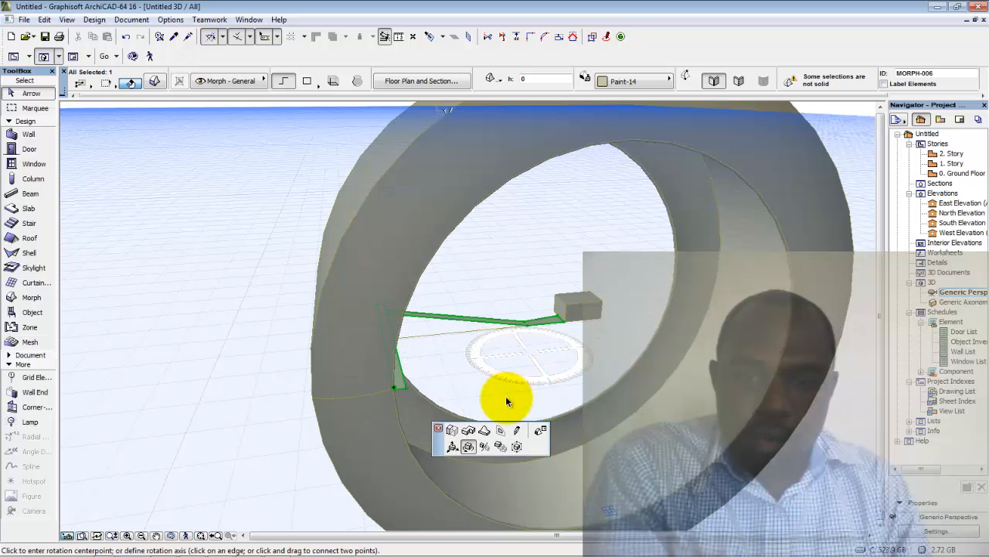
{"action": "left_click", "coordinate": [484, 431]}
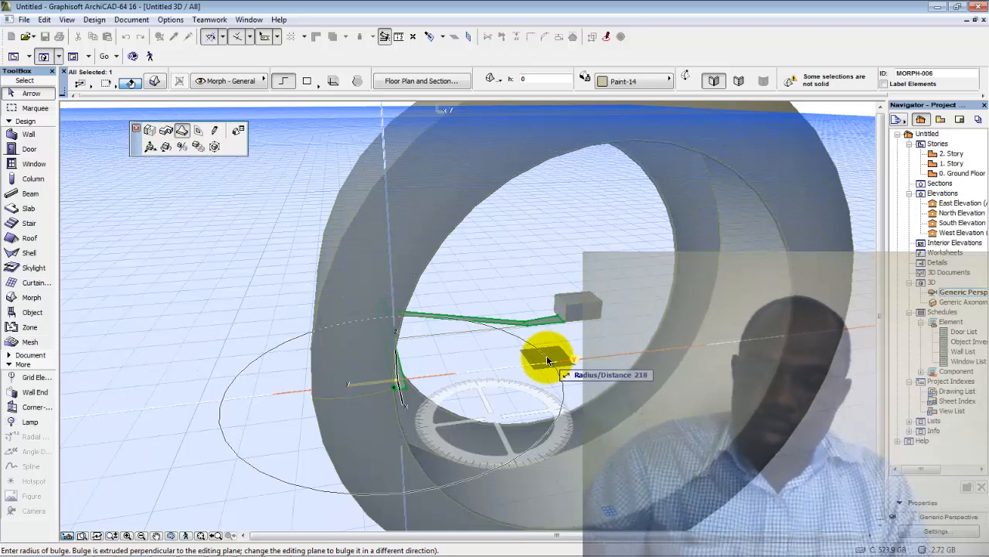
{"action": "key", "text": "Escape"}
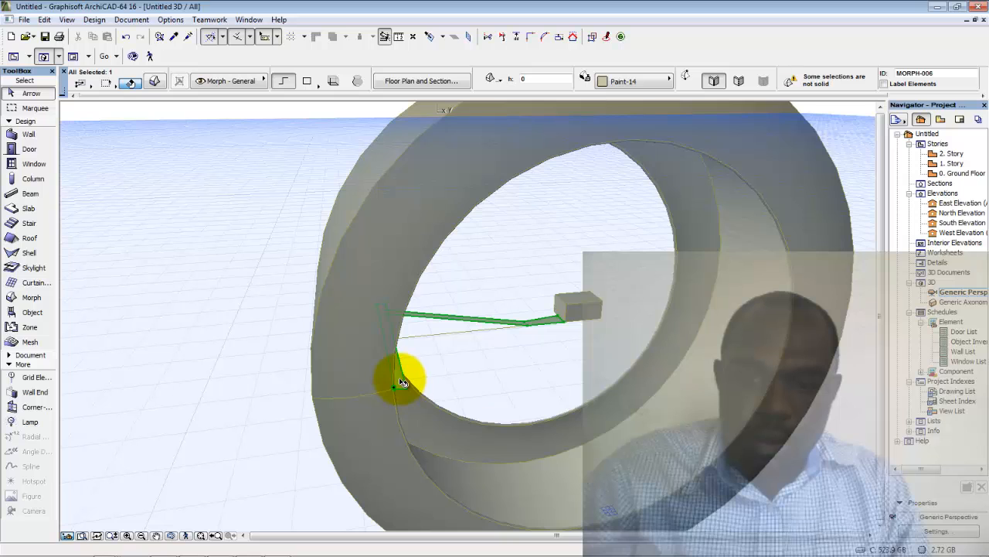
{"action": "left_click", "coordinate": [401, 379]}
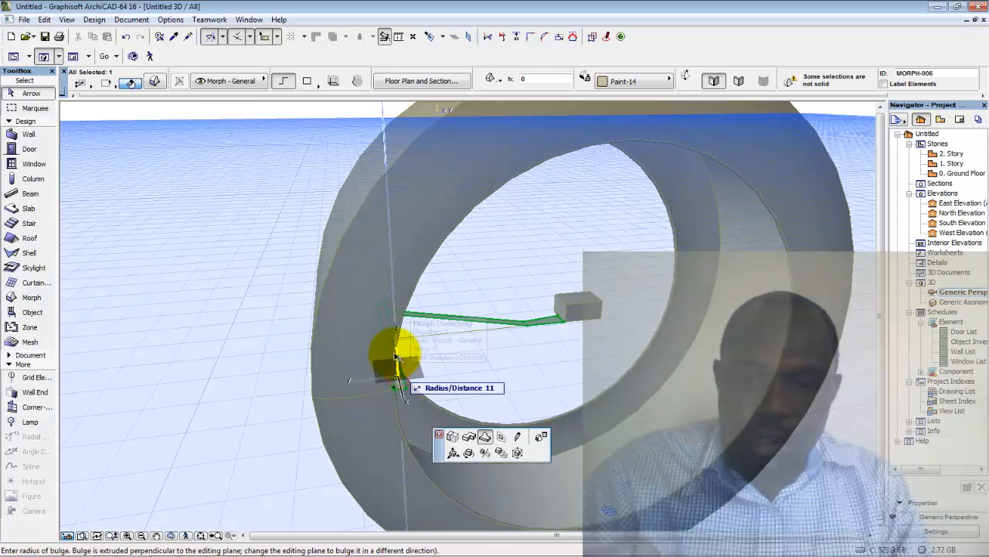
{"action": "left_click", "coordinate": [456, 442]}
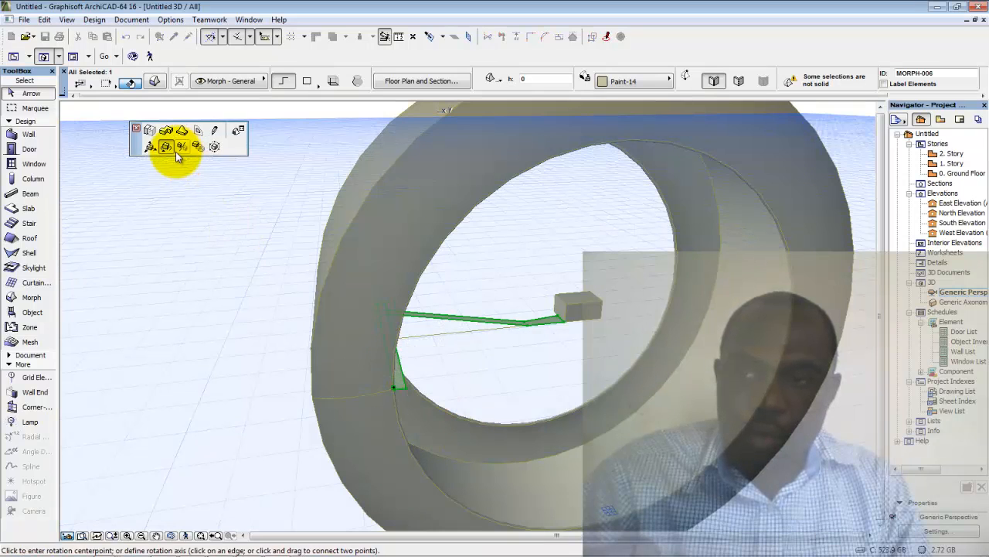
Set the editing plane by picking the hub block's face
{"action": "right_click", "coordinate": [579, 313]}
{"action": "mouse_move", "coordinate": [622, 375]}
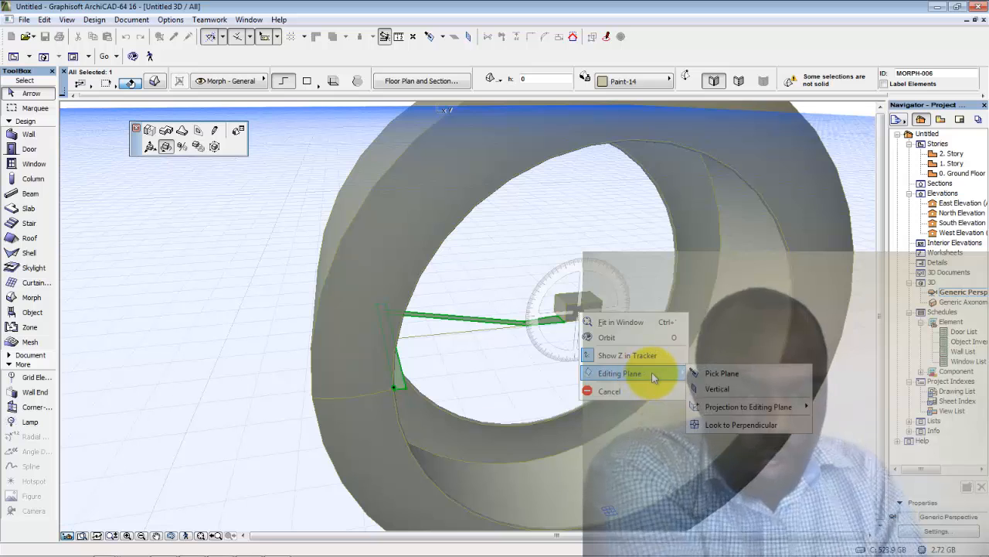
{"action": "left_click", "coordinate": [713, 374]}
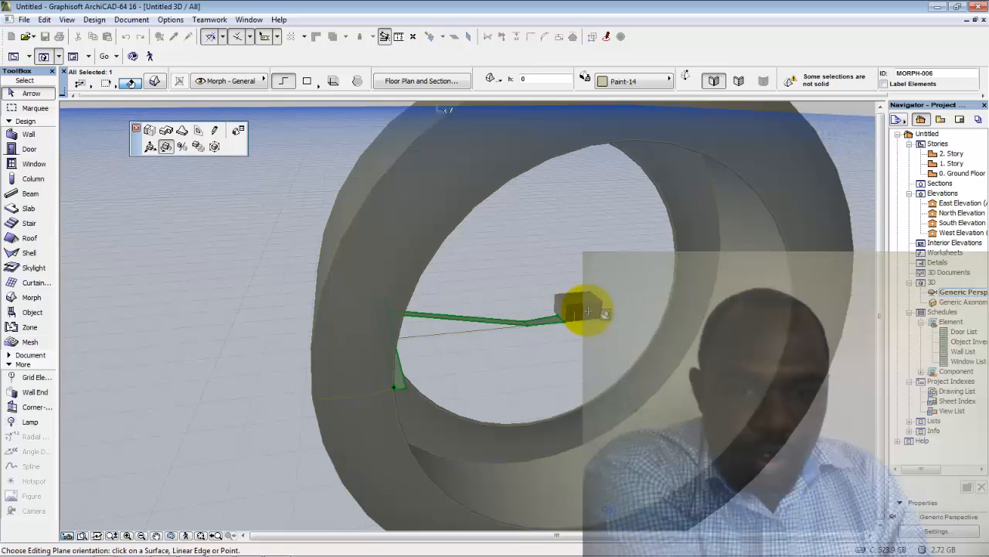
{"action": "left_click", "coordinate": [600, 317]}
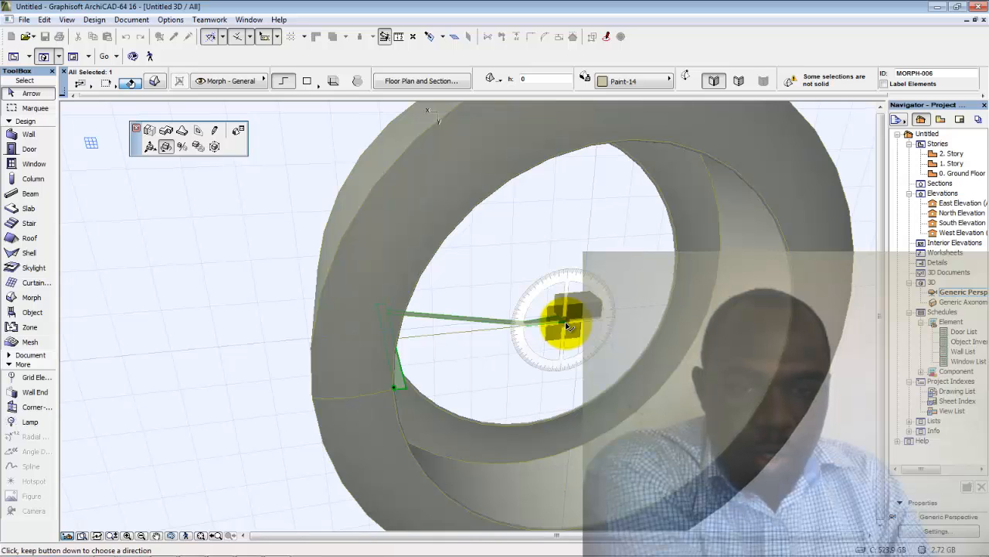
Rotate the spoke about the hub centre, then return to the 0. Ground Floor plan
{"action": "left_click", "coordinate": [567, 323]}
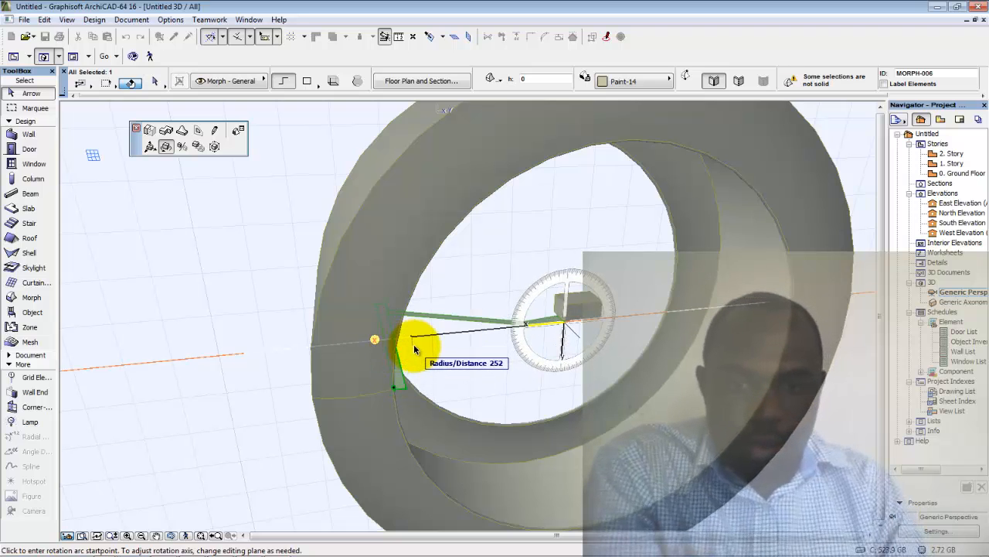
{"action": "left_click", "coordinate": [397, 389]}
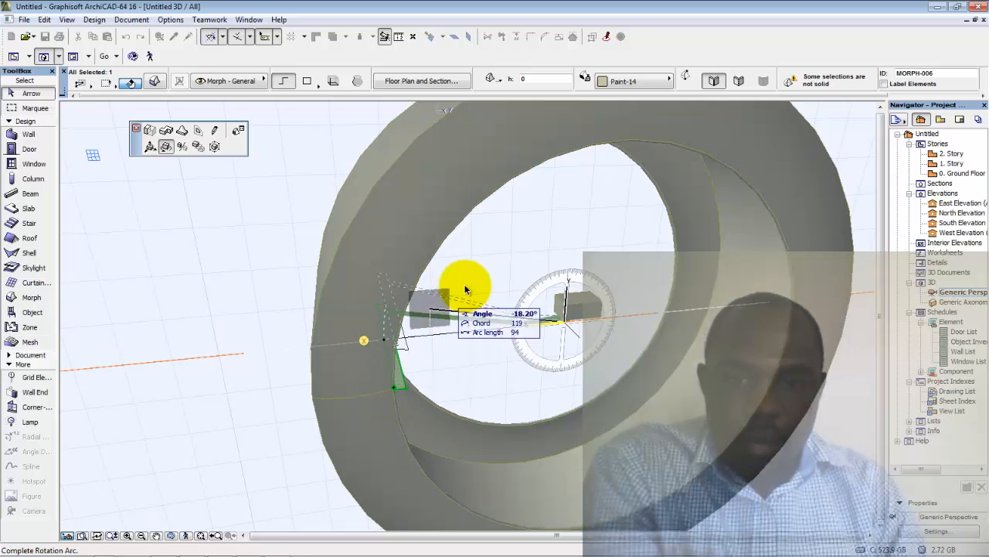
{"action": "left_click", "coordinate": [535, 237]}
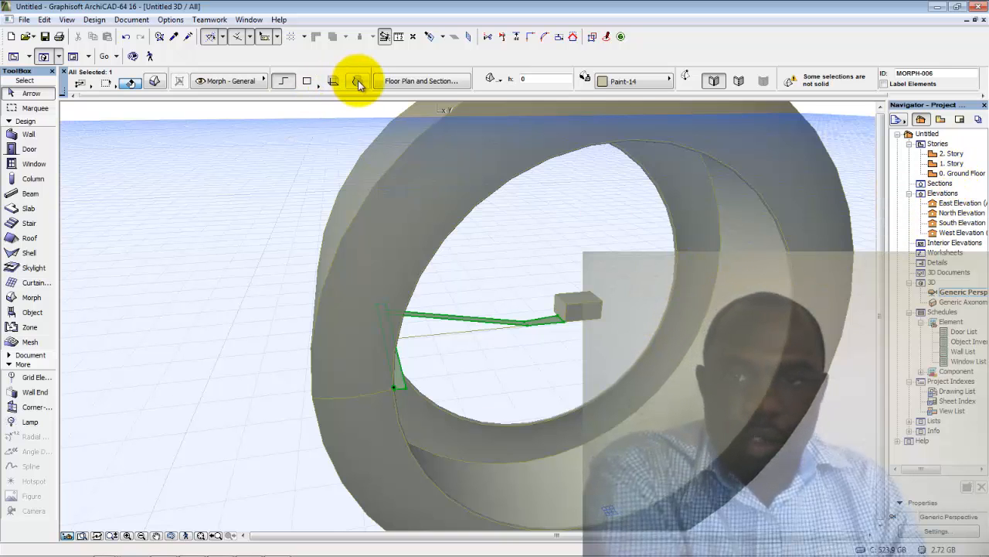
{"action": "double_click", "coordinate": [930, 175]}
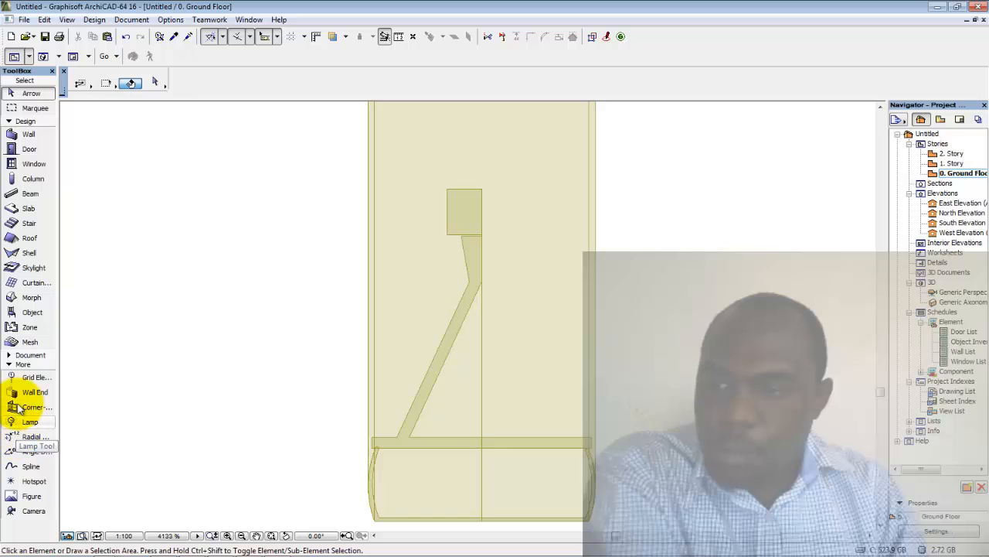
Select the Morph tool with Revolved geometry
{"action": "left_click", "coordinate": [24, 298]}
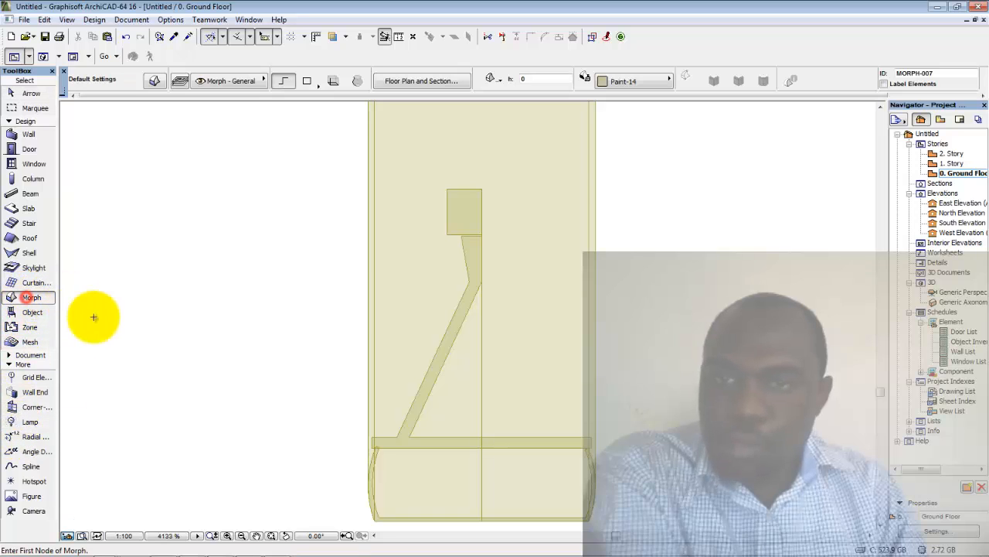
{"action": "left_click", "coordinate": [355, 80]}
{"action": "scroll", "coordinate": [483, 246], "scroll_direction": "up", "scroll_amount": 3}
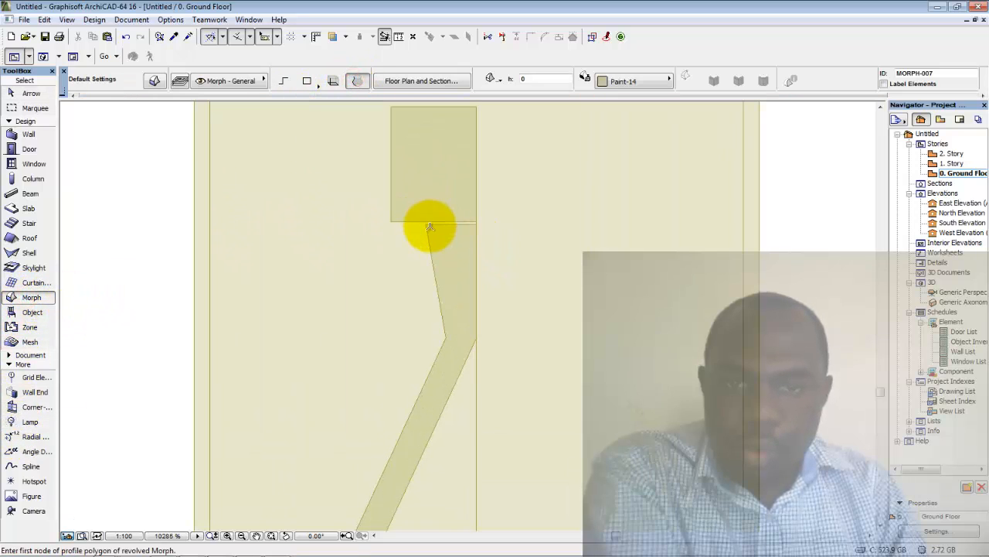
{"action": "scroll", "coordinate": [436, 225], "scroll_direction": "up", "scroll_amount": 2}
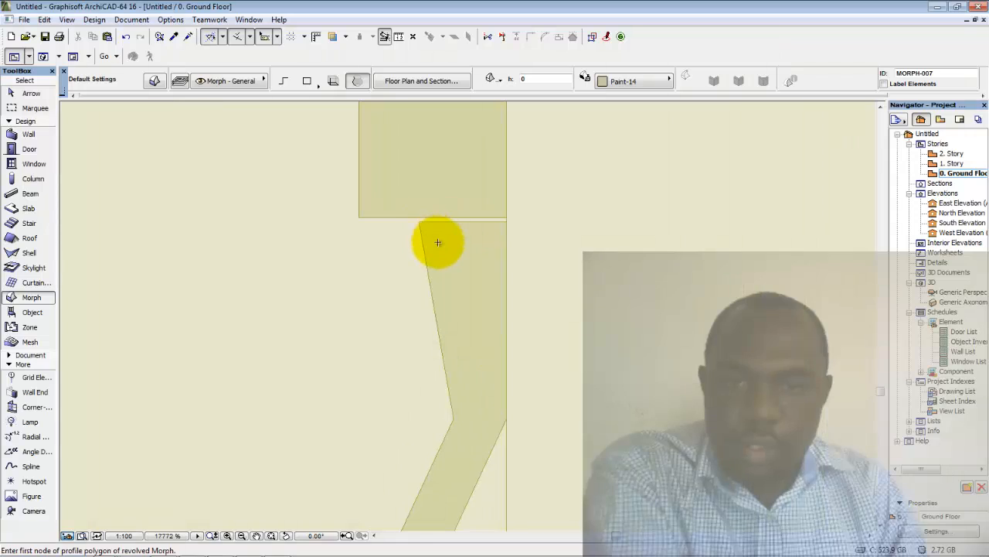
Offset the tapered morph's top edge up to meet the block above it
{"action": "left_click", "coordinate": [472, 222], "text": "shift"}
{"action": "left_click", "coordinate": [479, 223]}
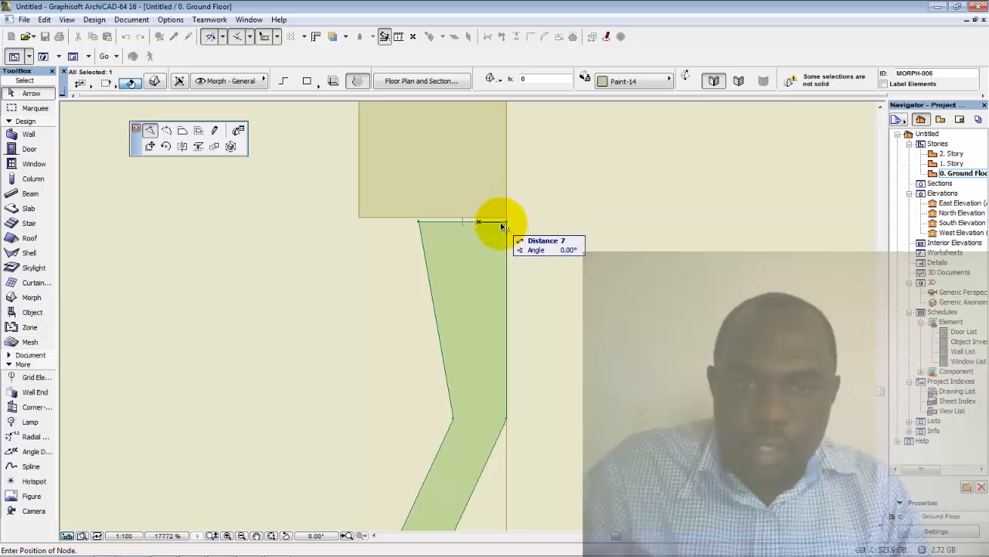
{"action": "left_click", "coordinate": [186, 133]}
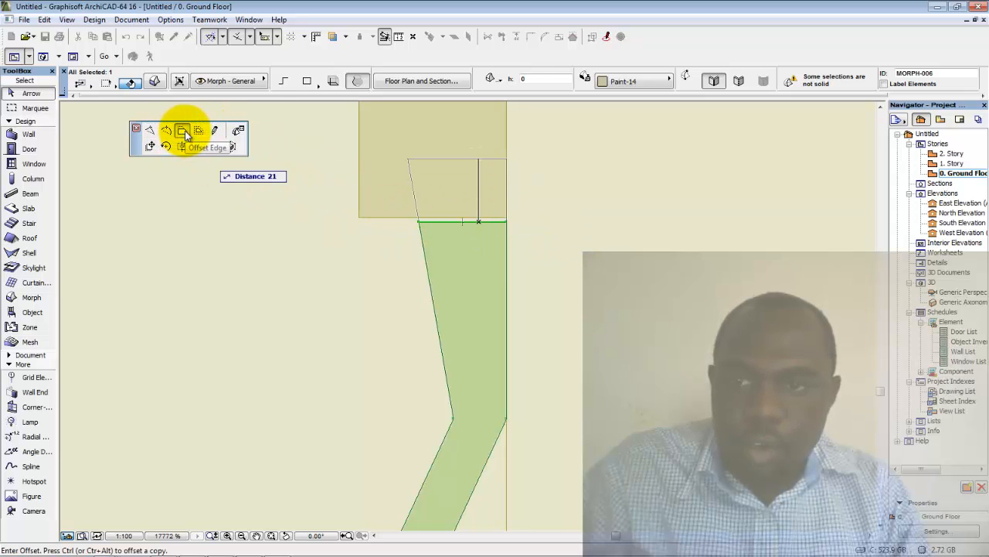
{"action": "left_click", "coordinate": [512, 220]}
{"action": "key", "text": "Escape"}
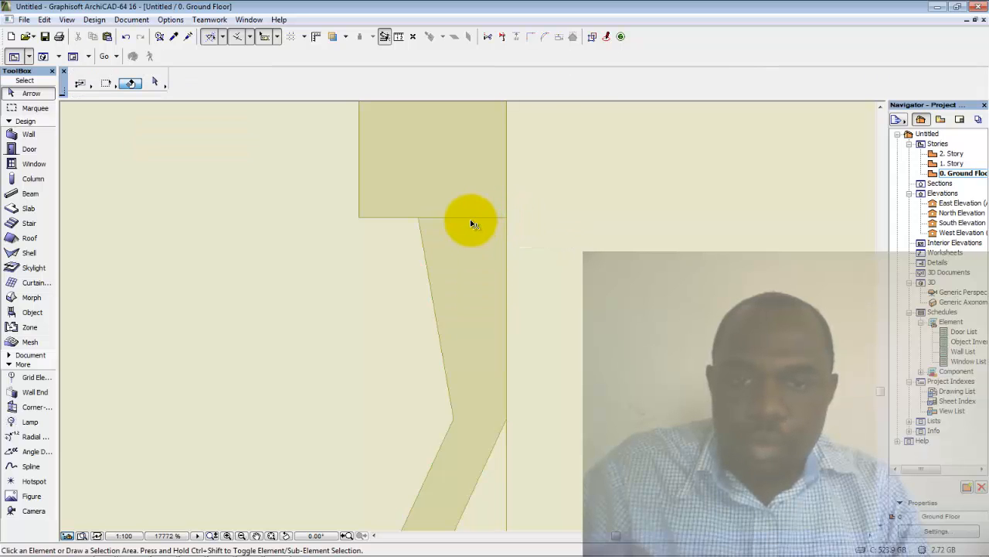
{"action": "left_click", "coordinate": [471, 218]}
{"action": "left_click", "coordinate": [460, 228]}
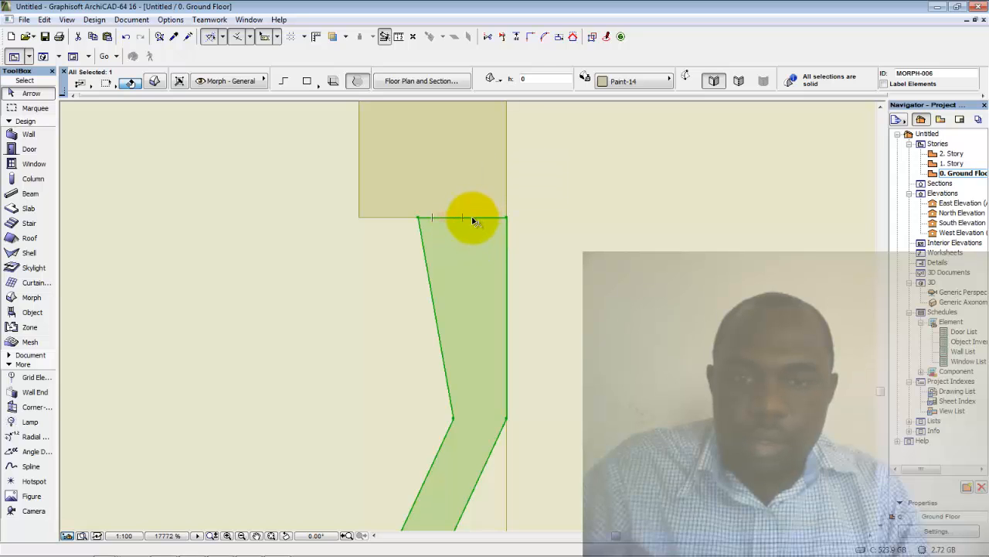
{"action": "left_click", "coordinate": [474, 222]}
{"action": "key", "text": "Escape"}
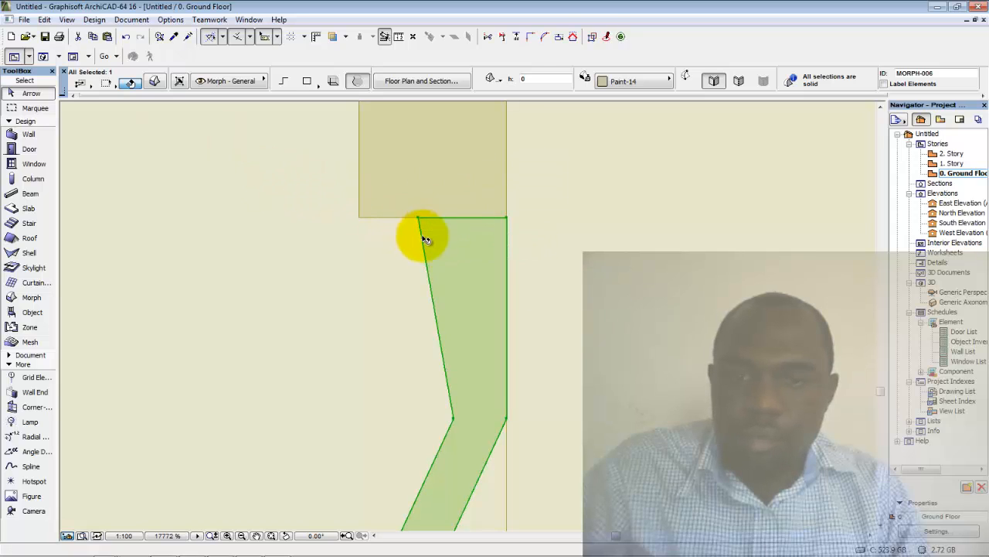
Start the revolve profile at the block corner and trace down the tapered edge
{"action": "key", "text": "Escape"}
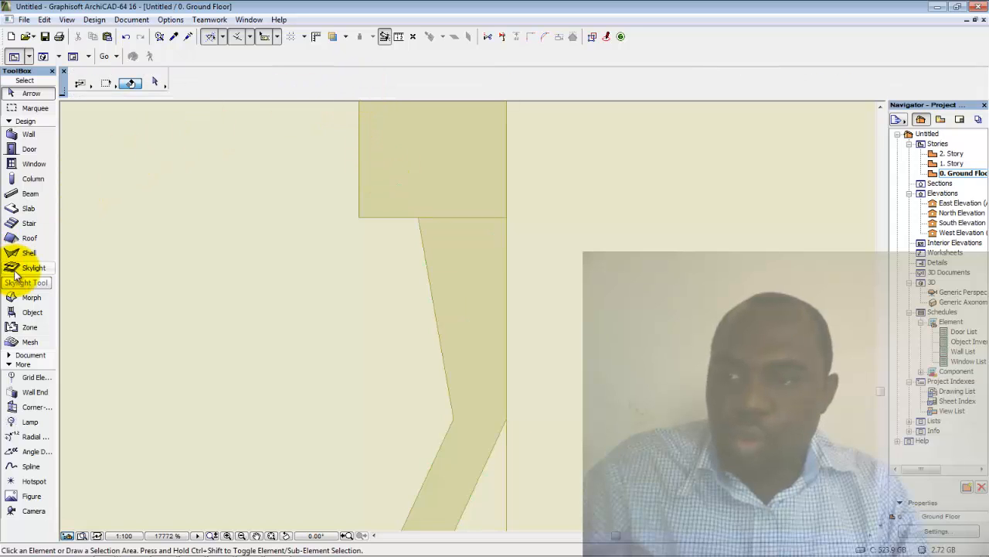
{"action": "left_click", "coordinate": [23, 297]}
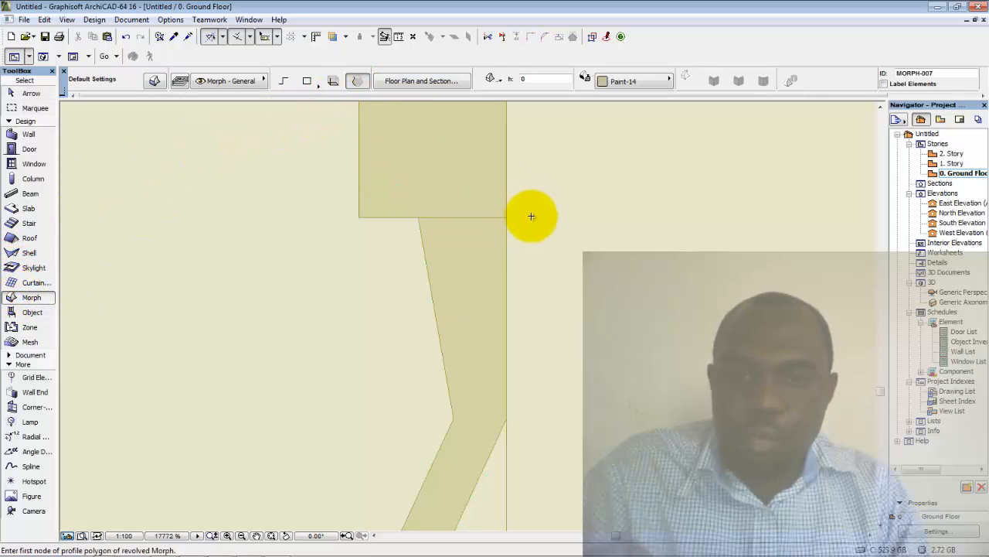
{"action": "left_click", "coordinate": [507, 217]}
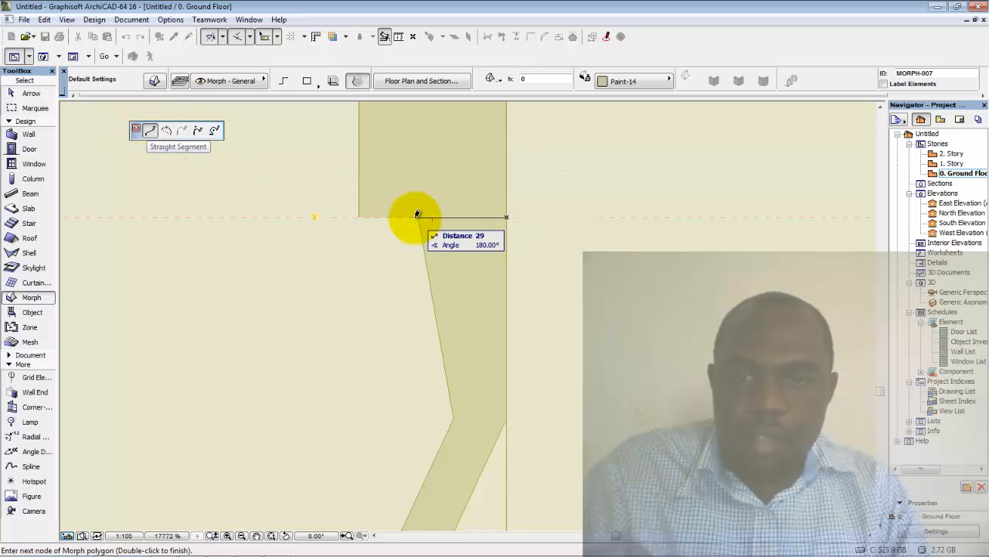
{"action": "left_click", "coordinate": [420, 216]}
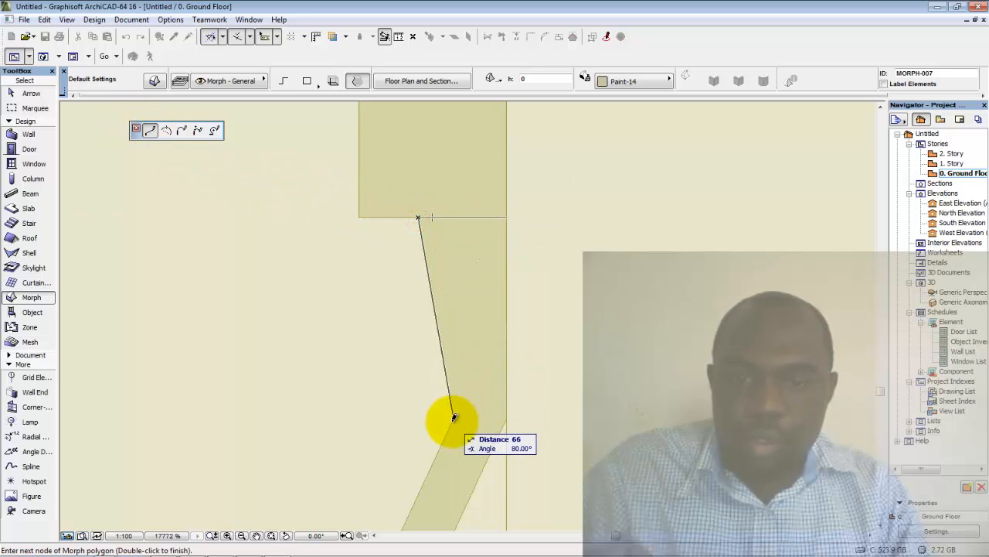
{"action": "left_click", "coordinate": [452, 420]}
{"action": "scroll", "coordinate": [458, 405], "scroll_direction": "down", "scroll_amount": 4}
{"action": "scroll", "coordinate": [453, 387], "scroll_direction": "down", "scroll_amount": 3, "text": "ctrl"}
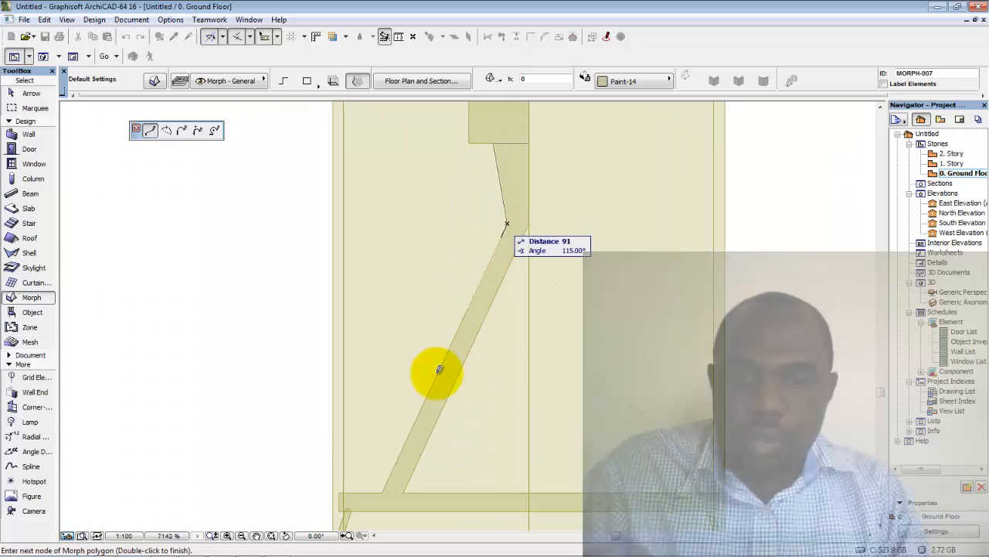
Trace the diagonal spoke edge and bottom bar, then back up to close the profile
{"action": "left_click", "coordinate": [383, 490]}
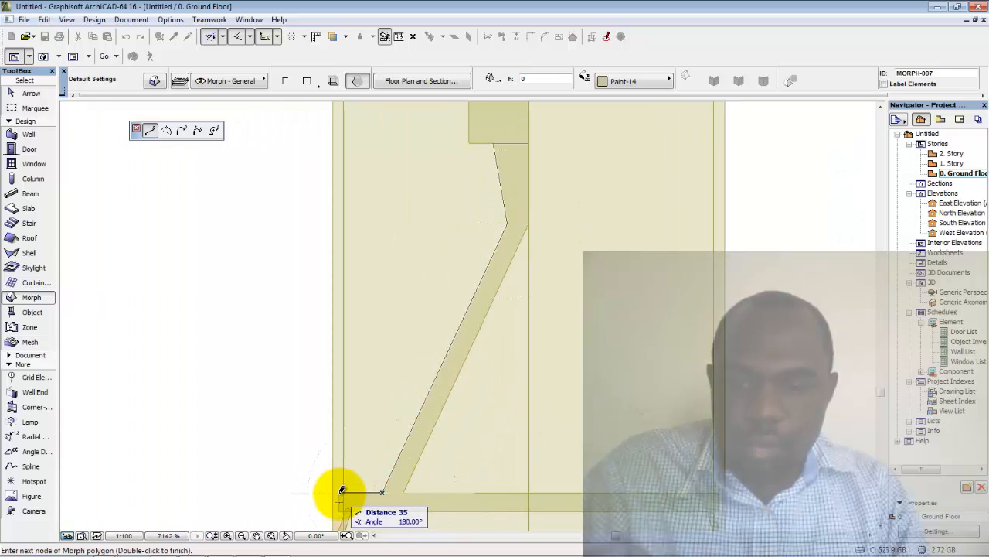
{"action": "left_click", "coordinate": [340, 492]}
{"action": "left_click", "coordinate": [339, 510]}
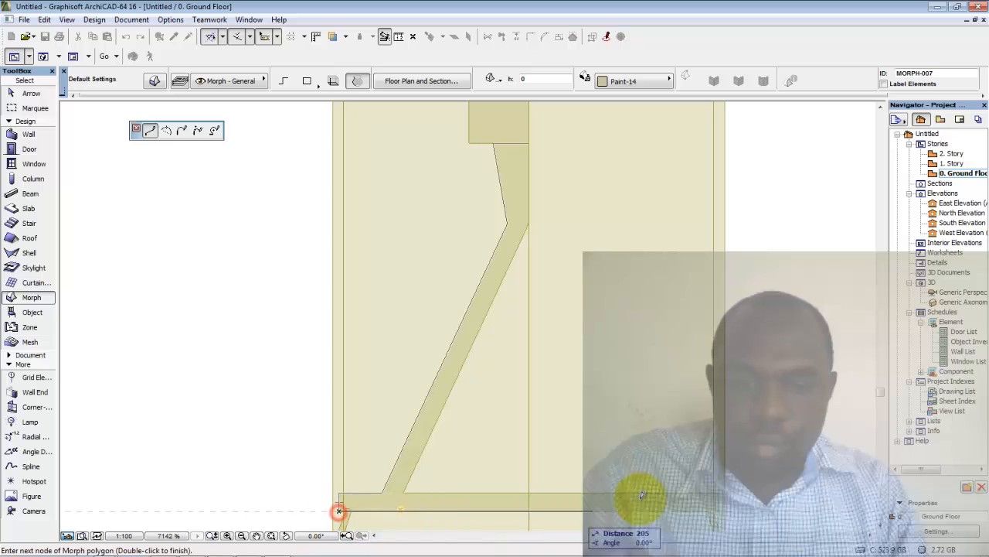
{"action": "left_click", "coordinate": [719, 510]}
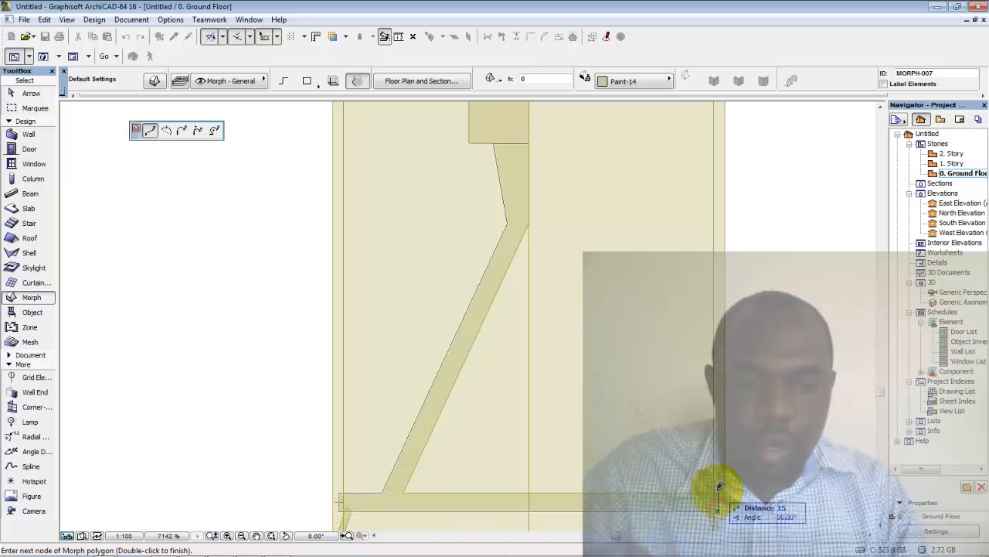
{"action": "left_click", "coordinate": [403, 490]}
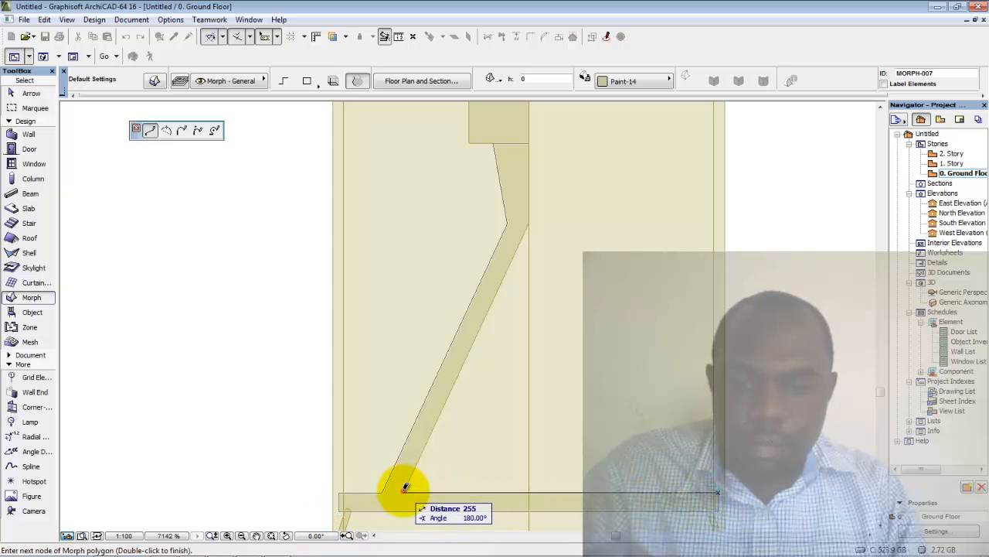
{"action": "left_click", "coordinate": [529, 224]}
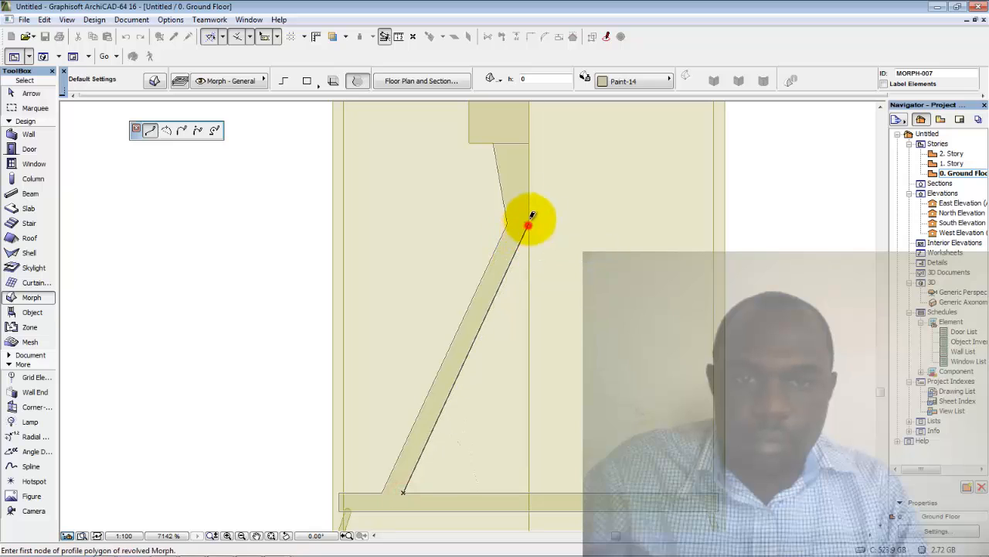
{"action": "left_click", "coordinate": [531, 142]}
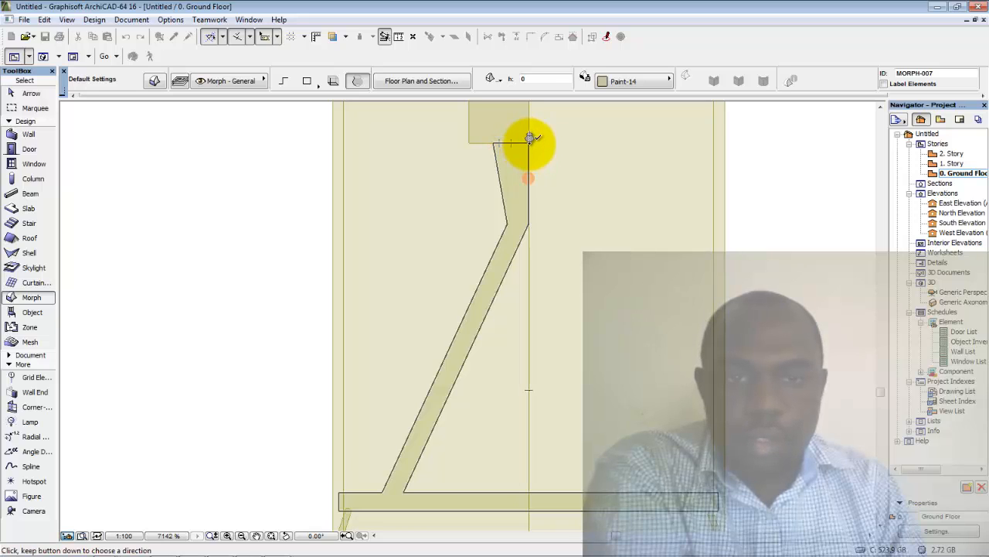
Set the revolution axis along the vertical centre line and revolve a full 360°
{"action": "left_click", "coordinate": [530, 140]}
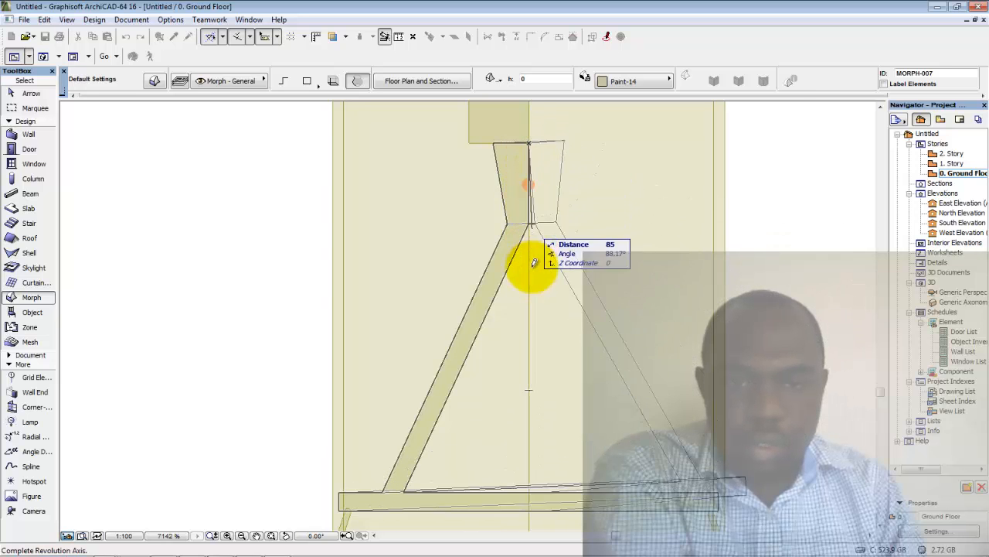
{"action": "left_click", "coordinate": [653, 139]}
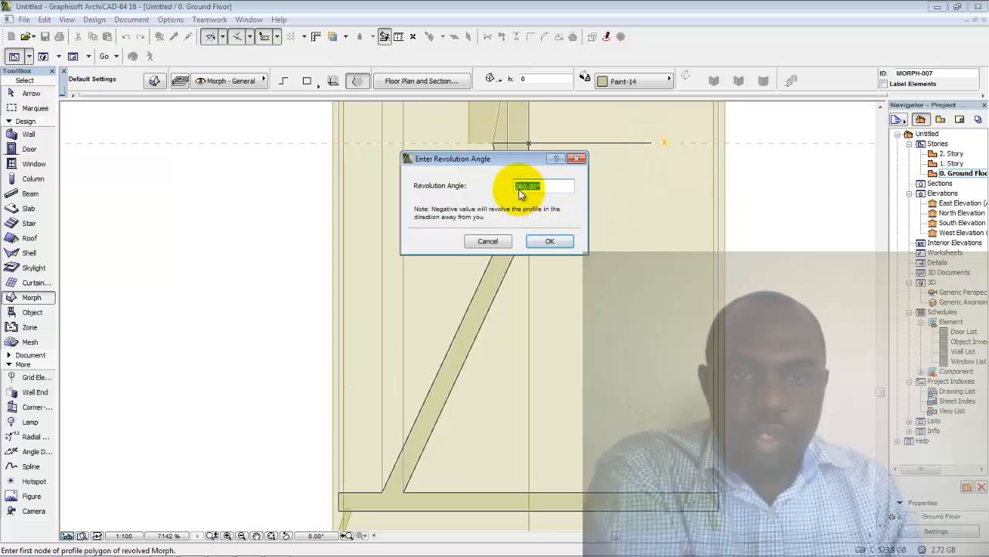
{"action": "left_click", "coordinate": [551, 242]}
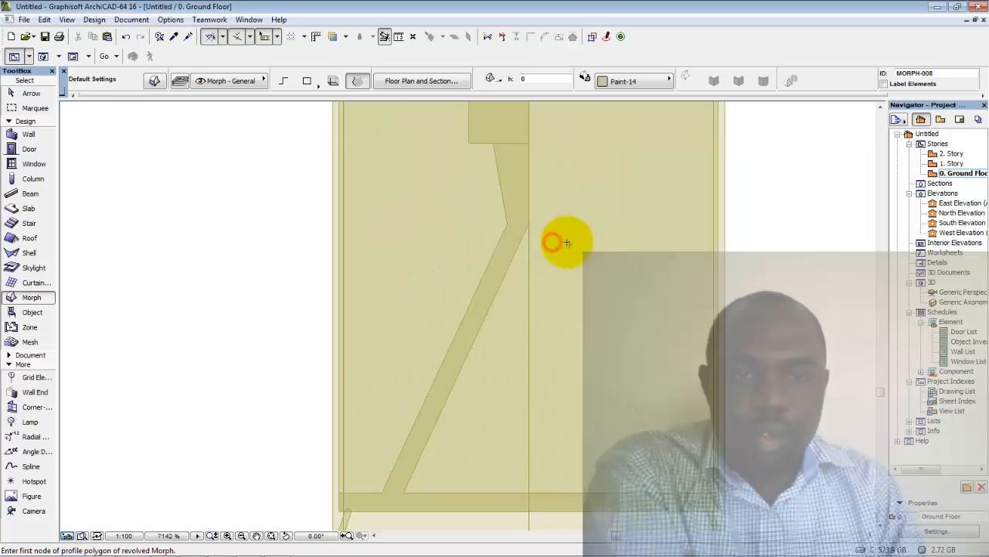
{"action": "scroll", "coordinate": [568, 241], "scroll_direction": "down", "scroll_amount": 5}
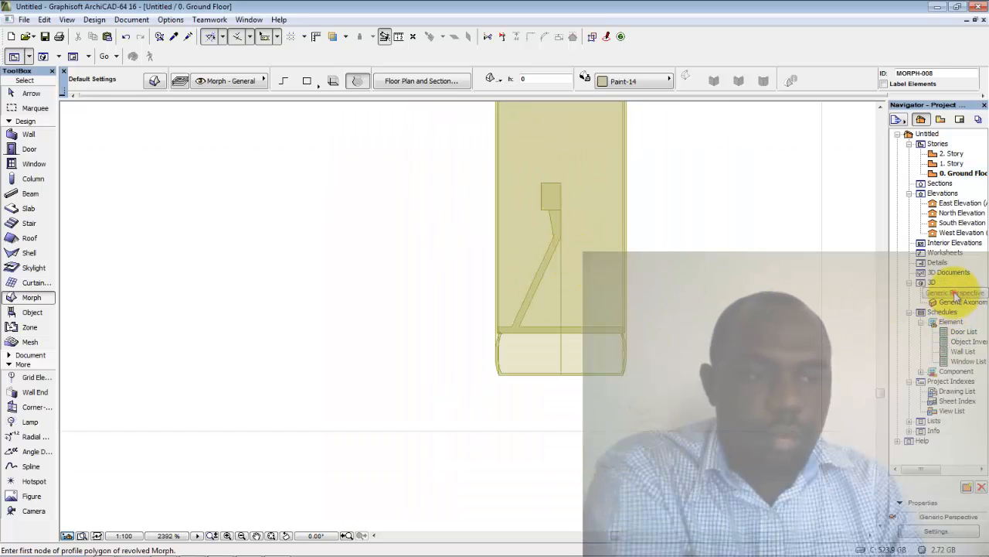
{"action": "double_click", "coordinate": [956, 296]}
{"action": "scroll", "coordinate": [680, 358], "scroll_direction": "down", "scroll_amount": 5}
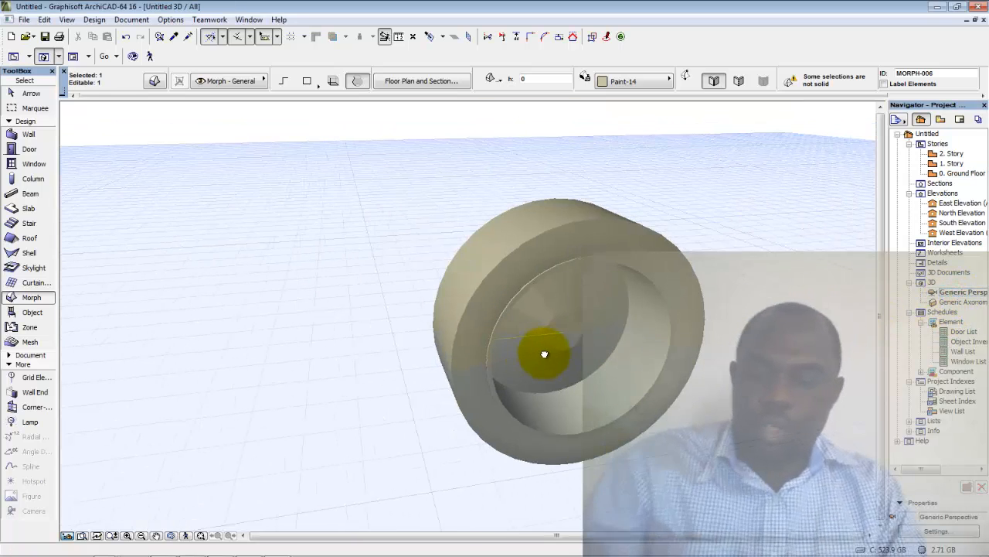
{"action": "middle_click_drag", "start_coordinate": [545, 354], "coordinate": [547, 268], "text": "shift"}
{"action": "left_click", "coordinate": [546, 269]}
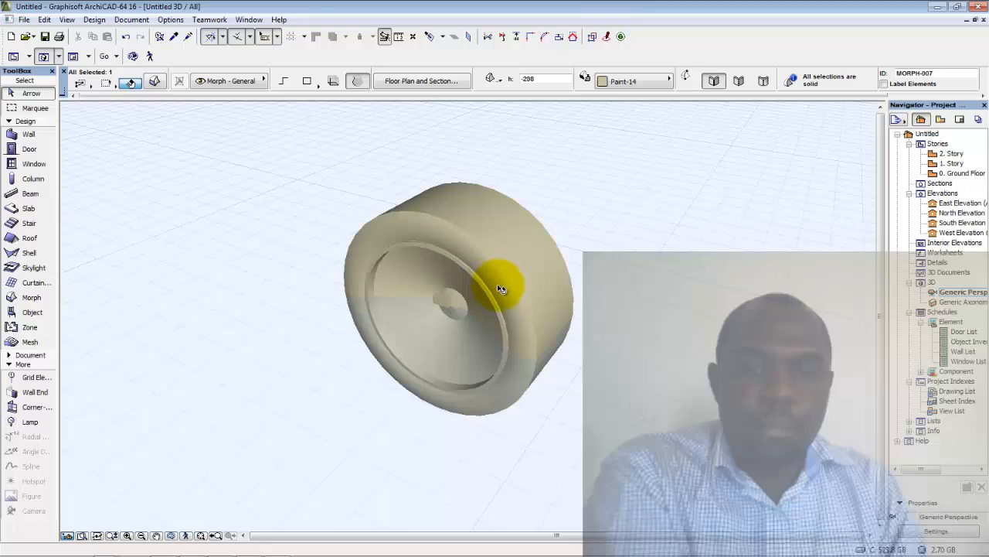
{"action": "double_click", "coordinate": [964, 176]}
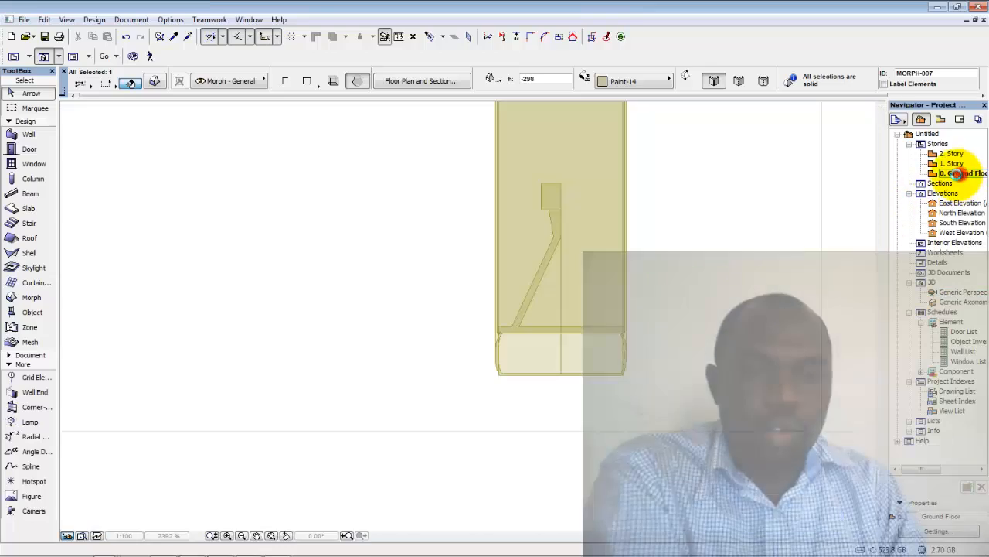
{"action": "scroll", "coordinate": [525, 307], "scroll_direction": "up", "scroll_amount": 2}
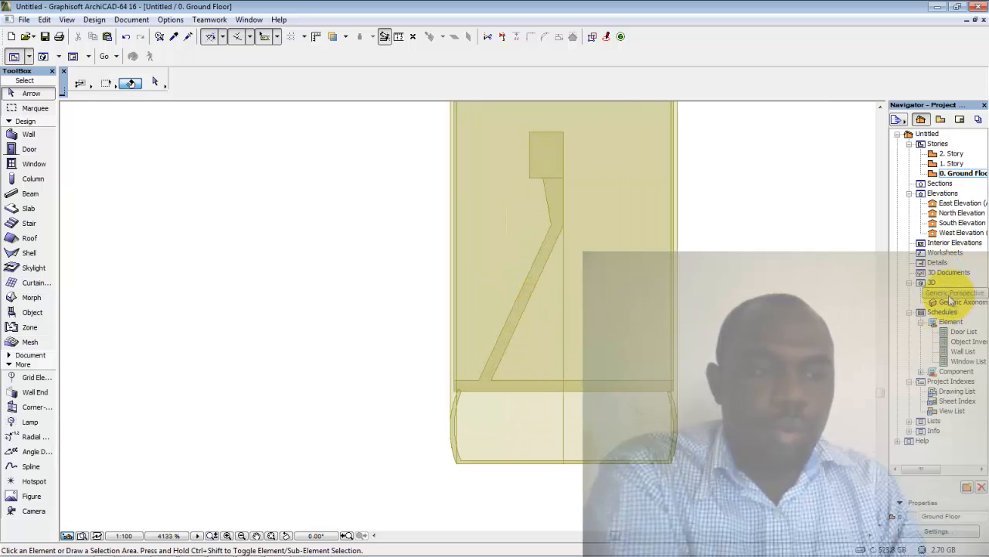
{"action": "double_click", "coordinate": [950, 226]}
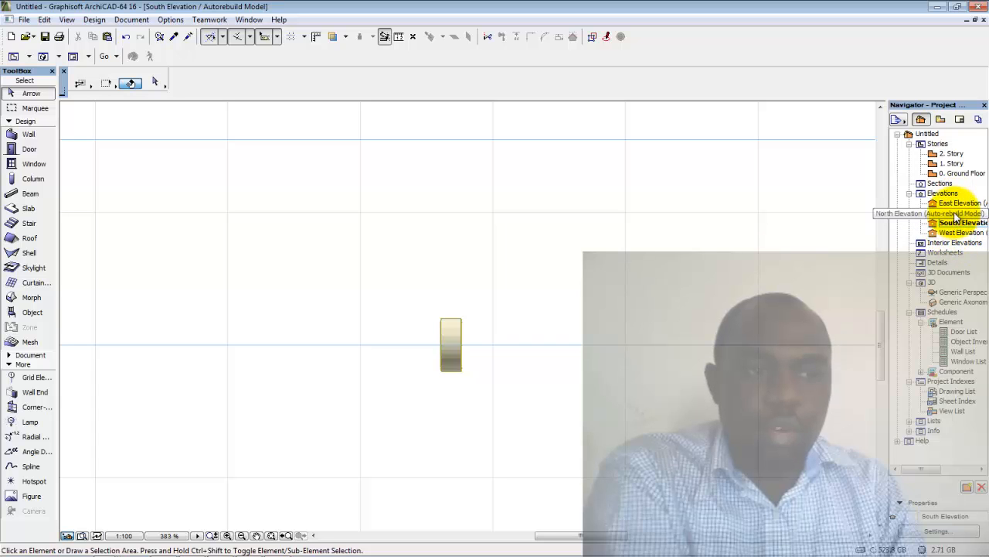
{"action": "scroll", "coordinate": [449, 368], "scroll_direction": "up", "scroll_amount": 3}
{"action": "scroll", "coordinate": [465, 343], "scroll_direction": "up", "scroll_amount": 2}
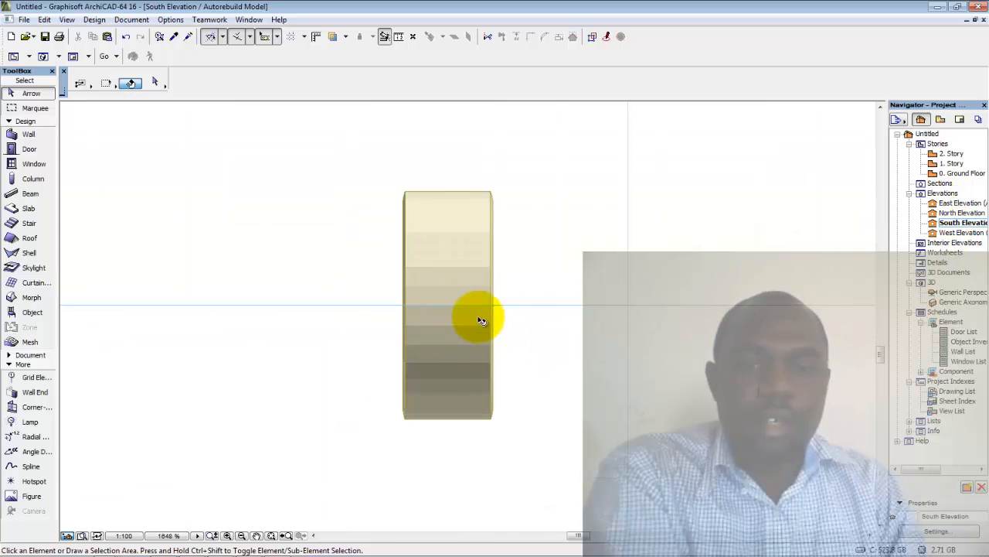
{"action": "double_click", "coordinate": [945, 203]}
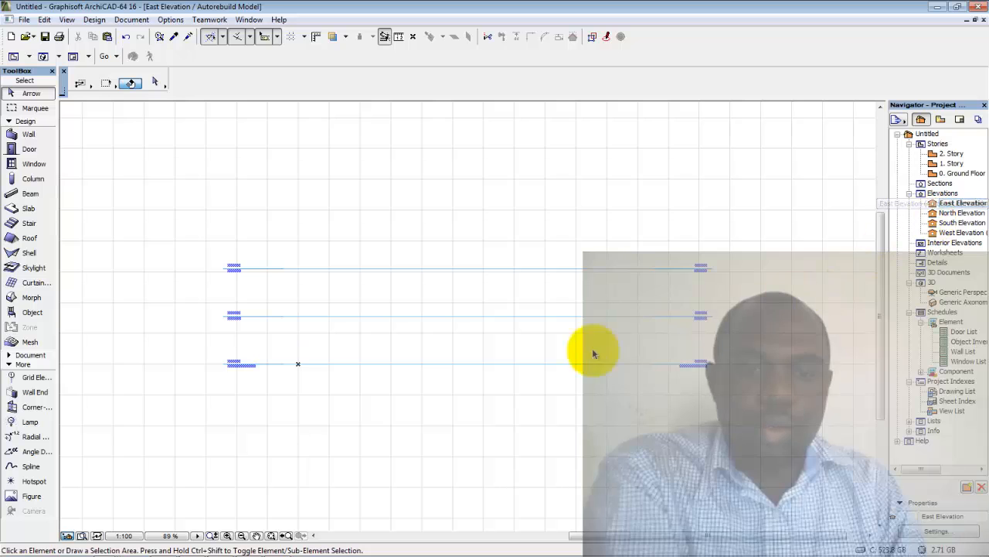
{"action": "middle_click_drag", "start_coordinate": [520, 358], "coordinate": [535, 295]}
{"action": "scroll", "coordinate": [532, 315], "scroll_direction": "down", "scroll_amount": 1}
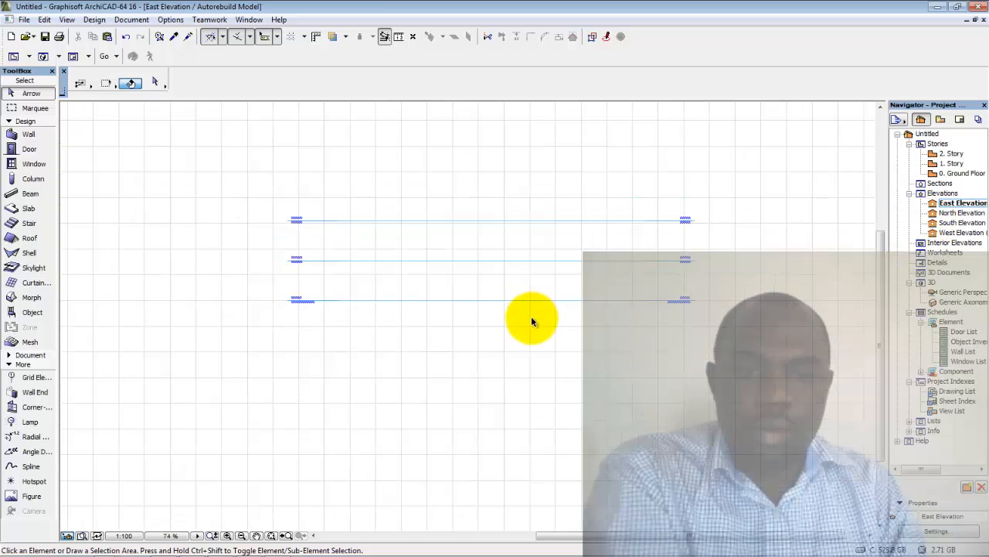
{"action": "middle_click_drag", "start_coordinate": [569, 323], "coordinate": [525, 323]}
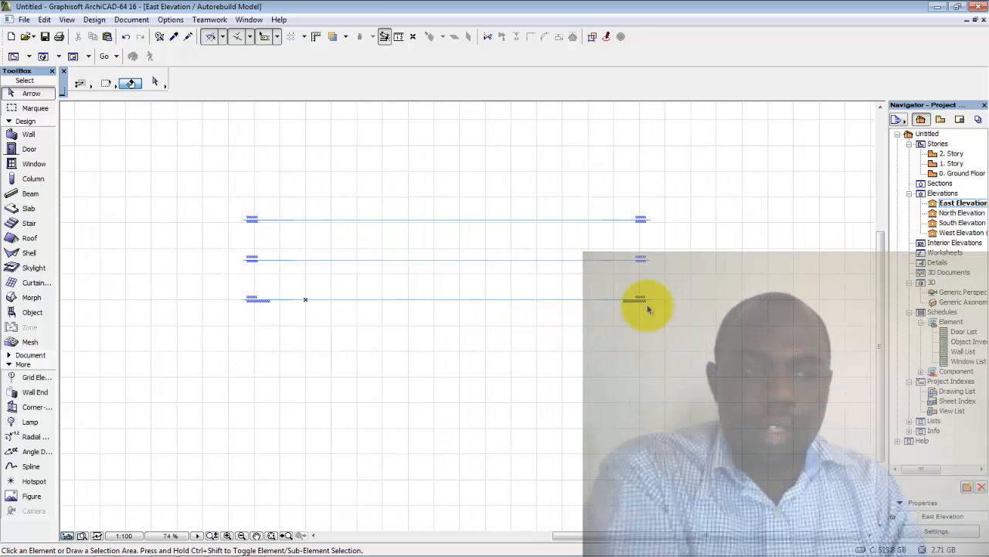
On the 0. Ground Floor plan, select both the West and East elevation markers
{"action": "double_click", "coordinate": [963, 174]}
{"action": "scroll", "coordinate": [618, 259], "scroll_direction": "down", "scroll_amount": 5}
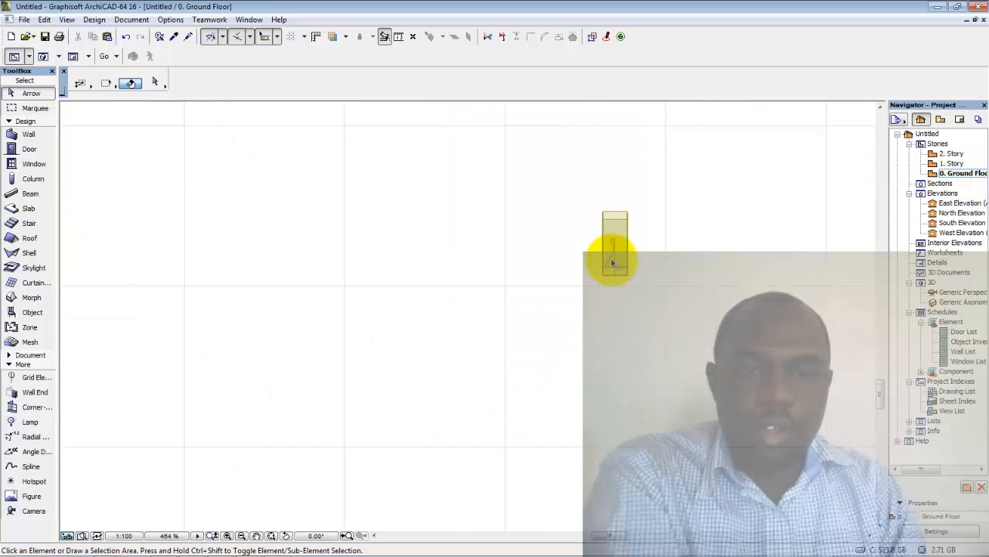
{"action": "scroll", "coordinate": [600, 270], "scroll_direction": "down", "scroll_amount": 7}
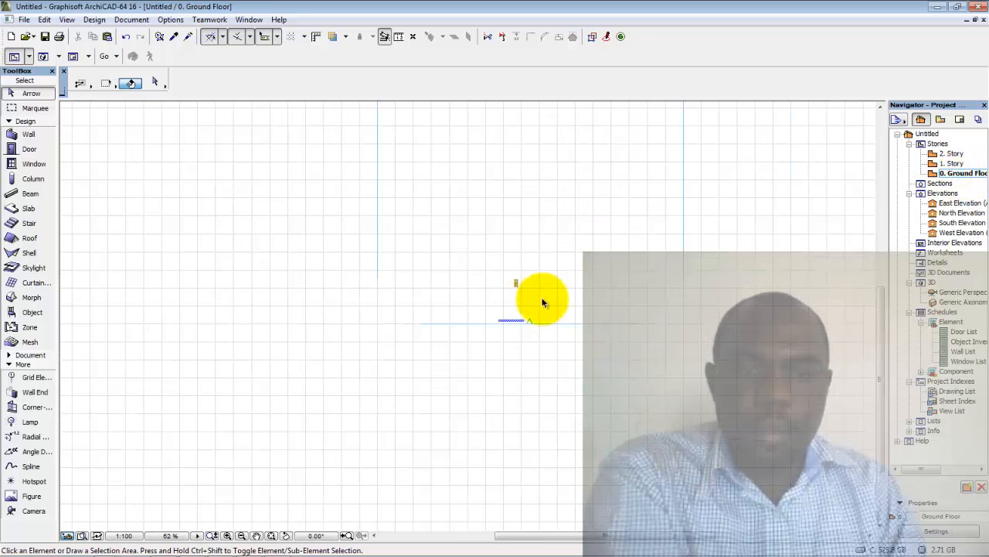
{"action": "left_click_drag", "start_coordinate": [685, 270], "coordinate": [280, 196]}
{"action": "left_click", "coordinate": [703, 206]}
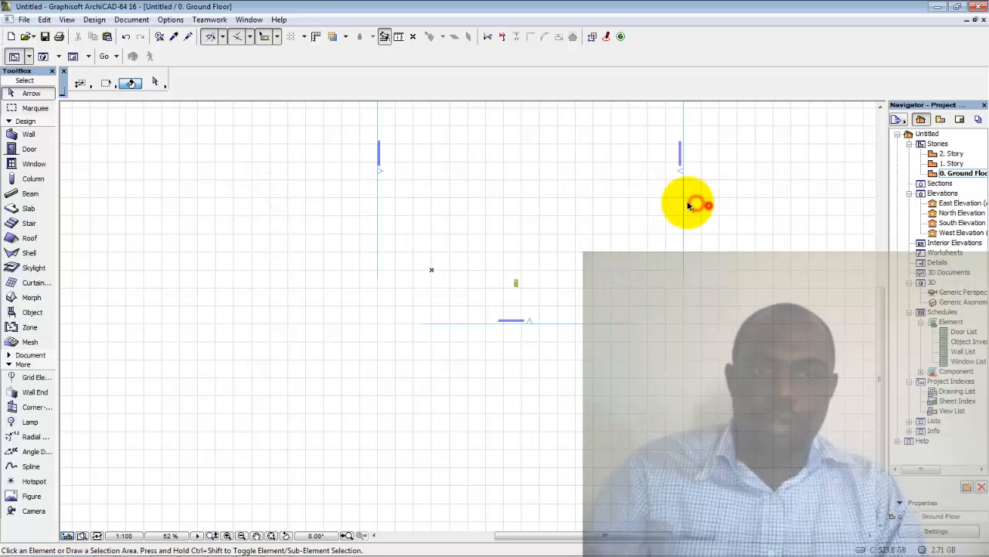
{"action": "left_click", "coordinate": [317, 150]}
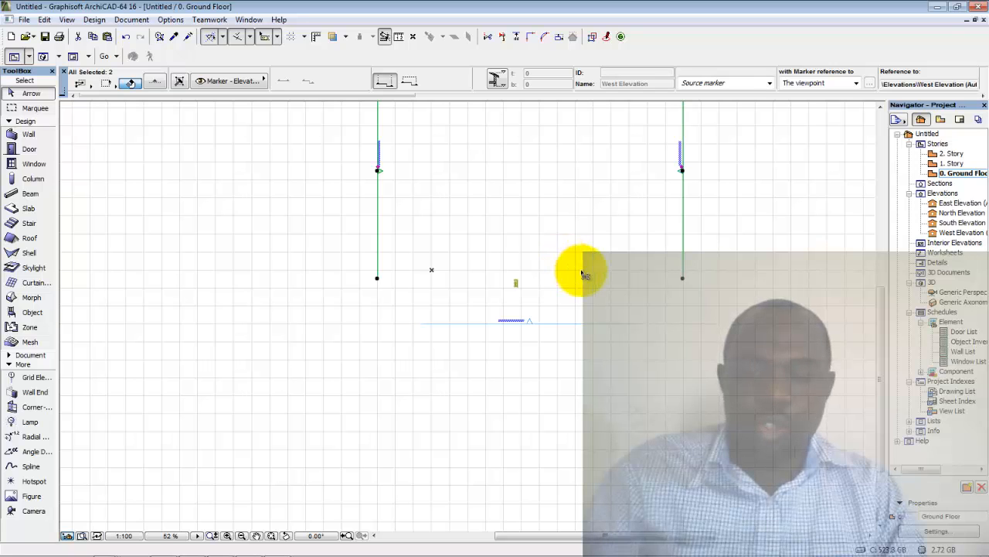
Drag both elevation markers downward, then check the West Elevation marker
{"action": "right_click", "coordinate": [605, 305]}
{"action": "mouse_move", "coordinate": [679, 409]}
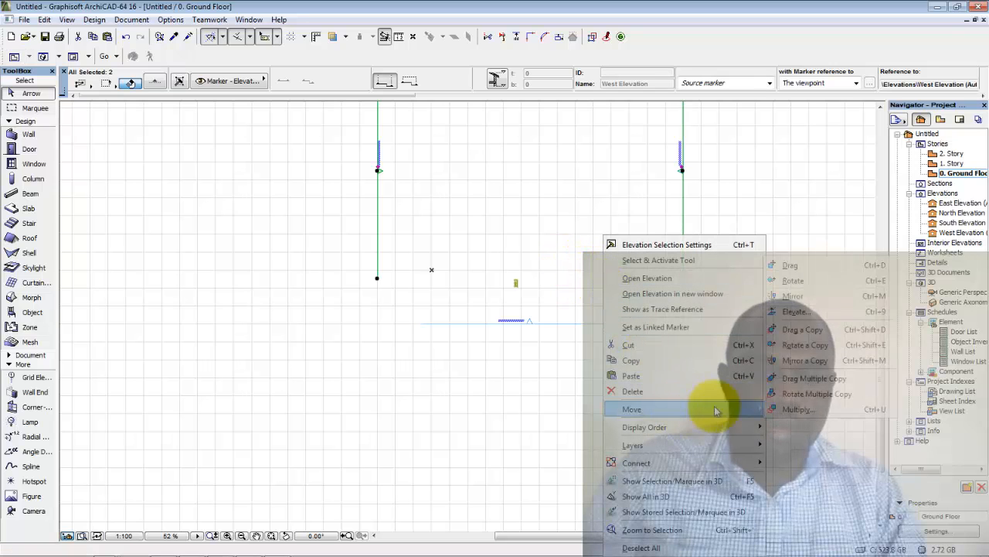
{"action": "left_click", "coordinate": [808, 265]}
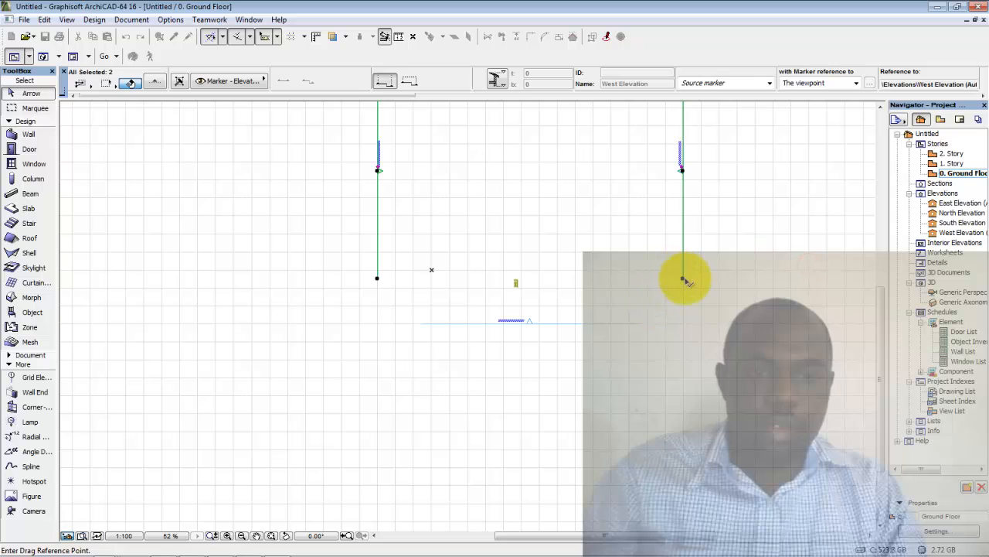
{"action": "left_click", "coordinate": [683, 279]}
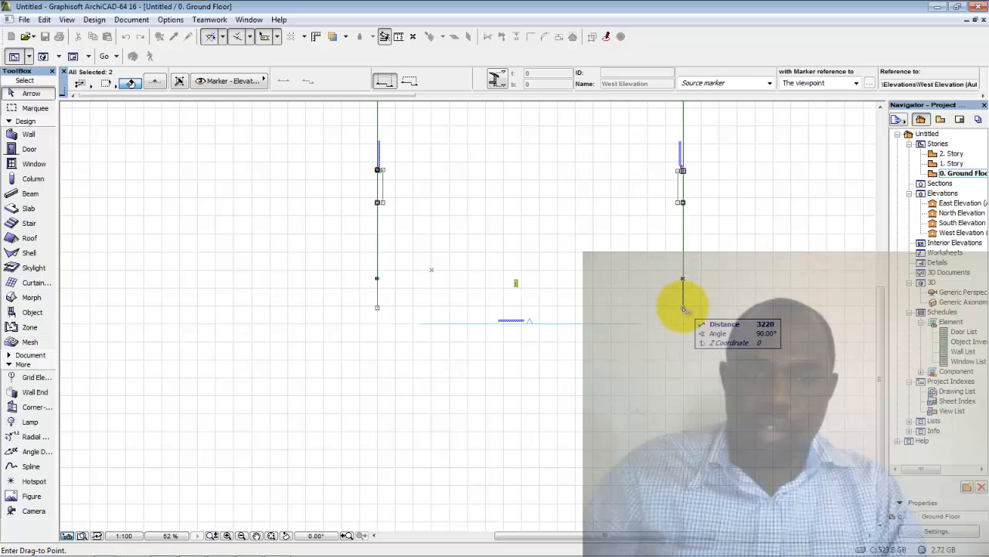
{"action": "left_click", "coordinate": [683, 300]}
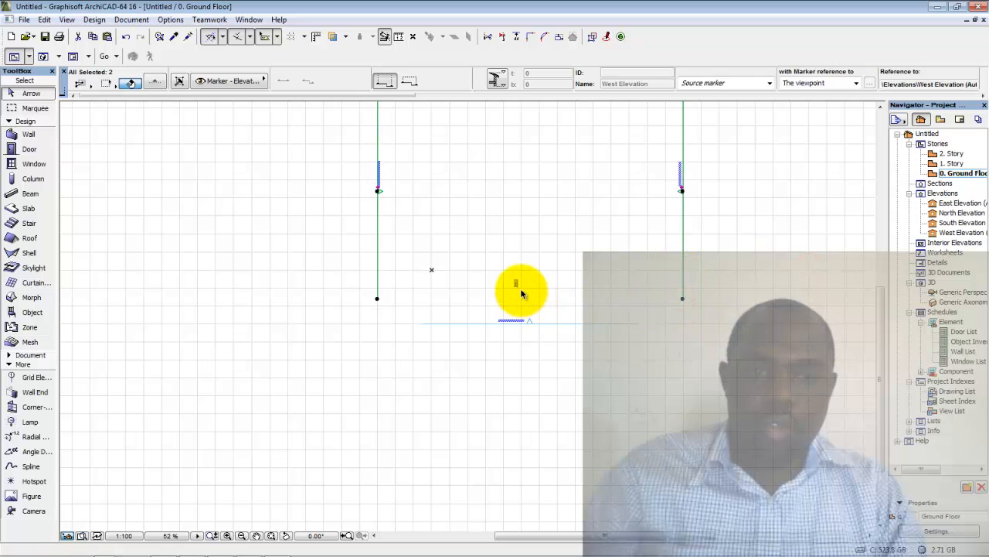
{"action": "scroll", "coordinate": [519, 285], "scroll_direction": "up", "scroll_amount": 3}
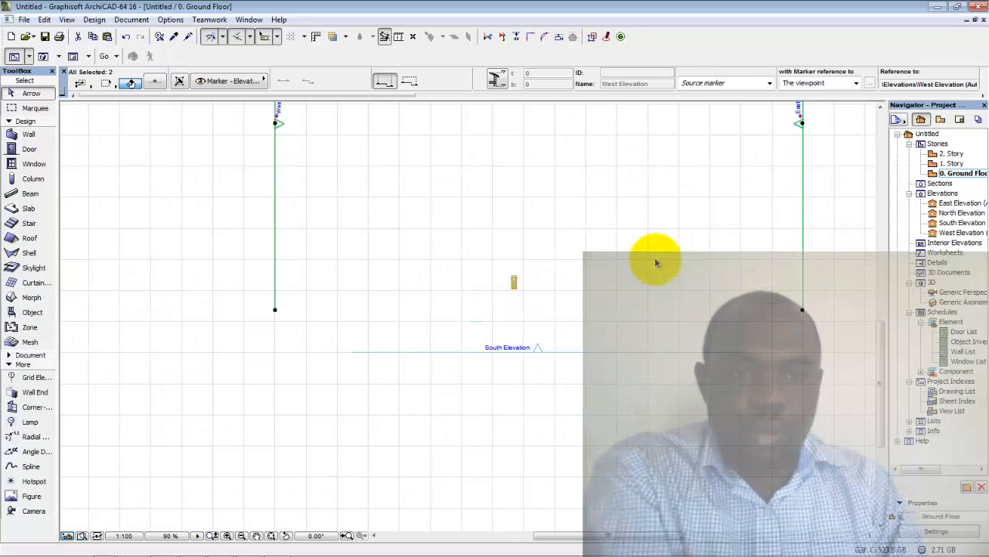
{"action": "left_click", "coordinate": [557, 316]}
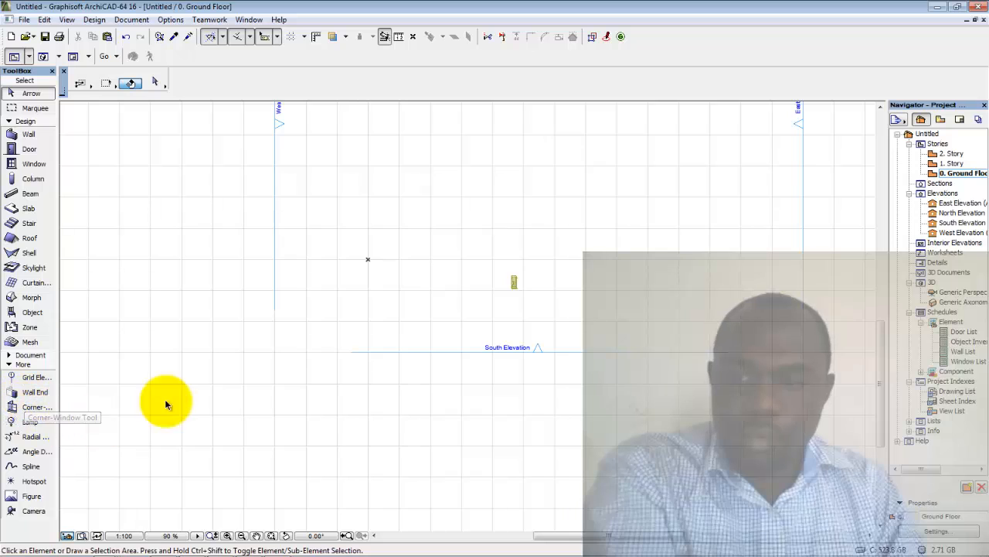
{"action": "left_click", "coordinate": [276, 314]}
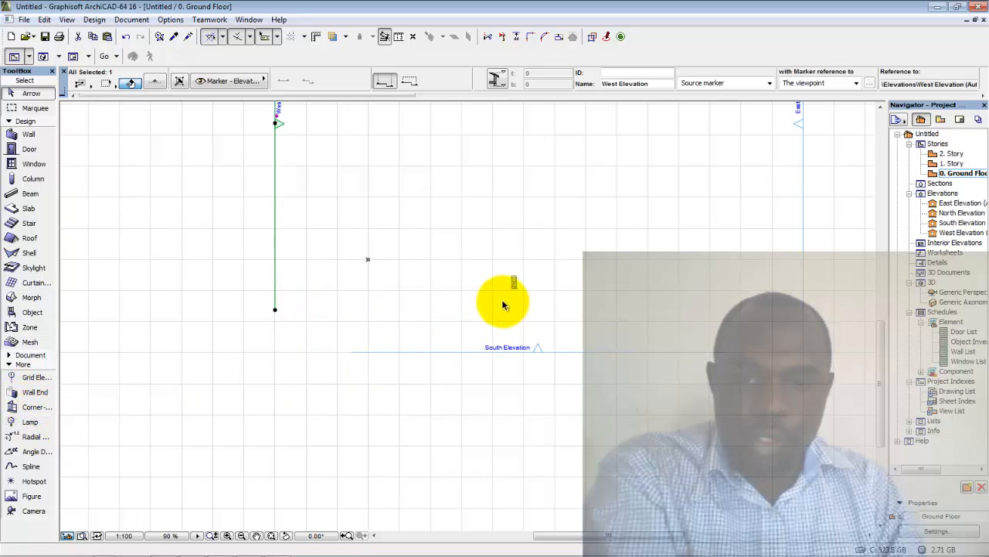
{"action": "left_click", "coordinate": [378, 336]}
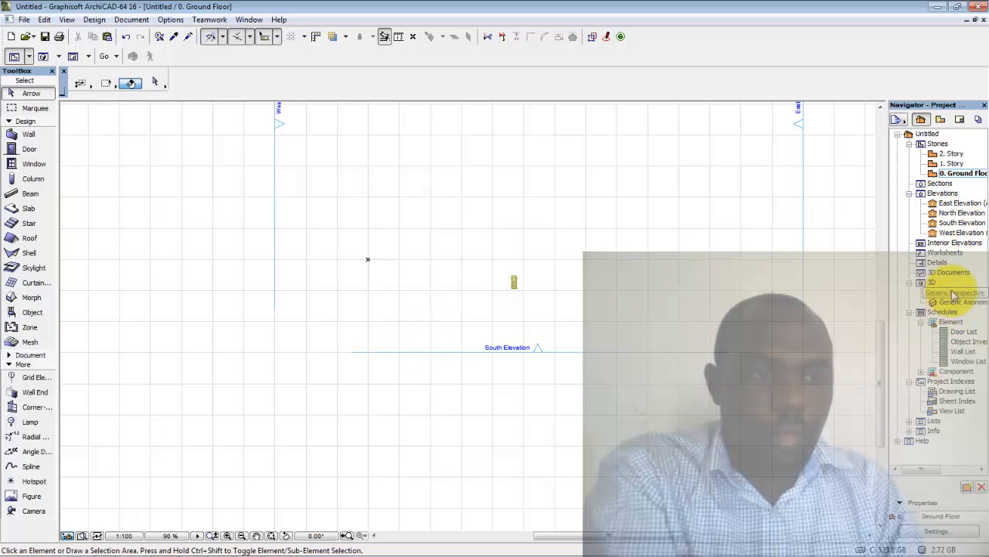
Open the West Elevation and set the Morph tool to polygon geometry
{"action": "double_click", "coordinate": [961, 204]}
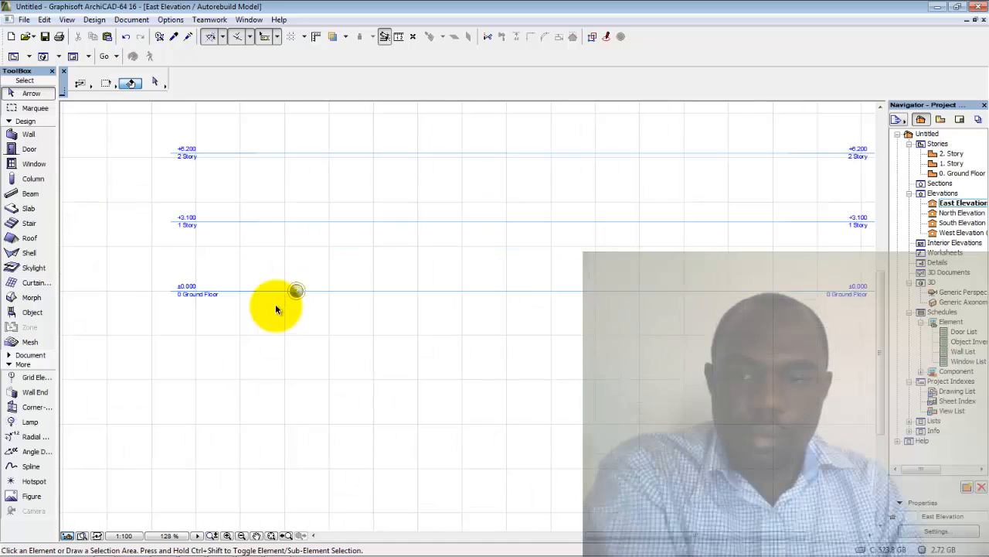
{"action": "scroll", "coordinate": [297, 291], "scroll_direction": "up", "scroll_amount": 4}
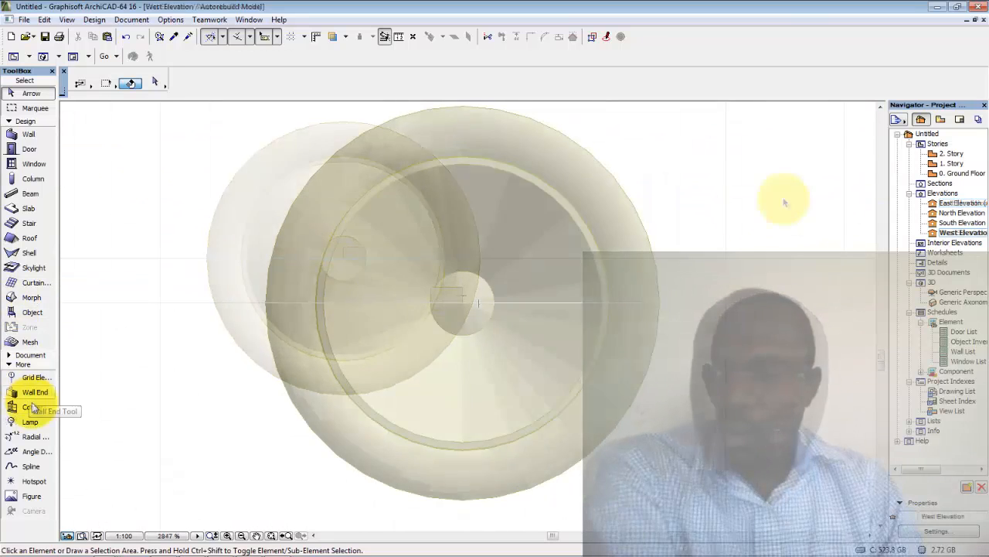
{"action": "left_click", "coordinate": [21, 356]}
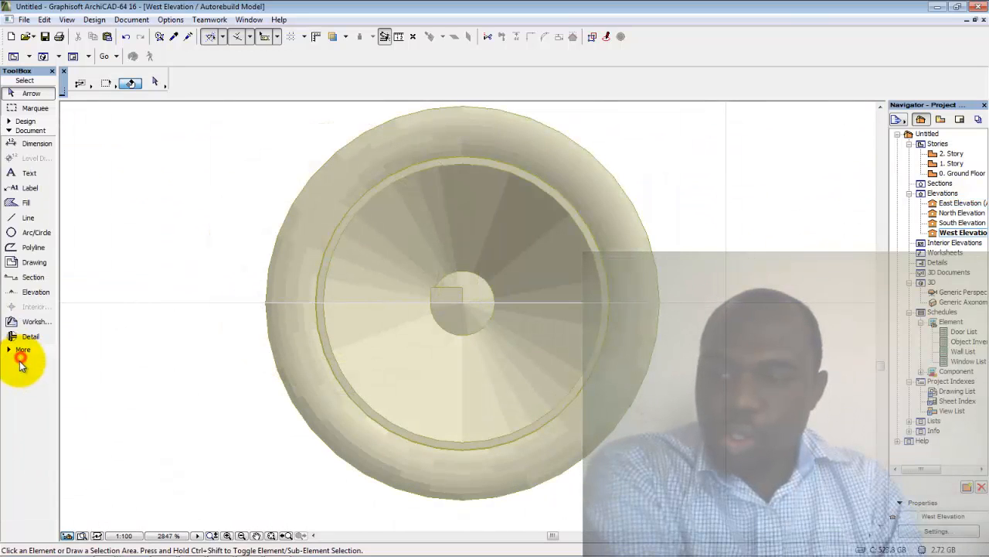
{"action": "left_click", "coordinate": [23, 219]}
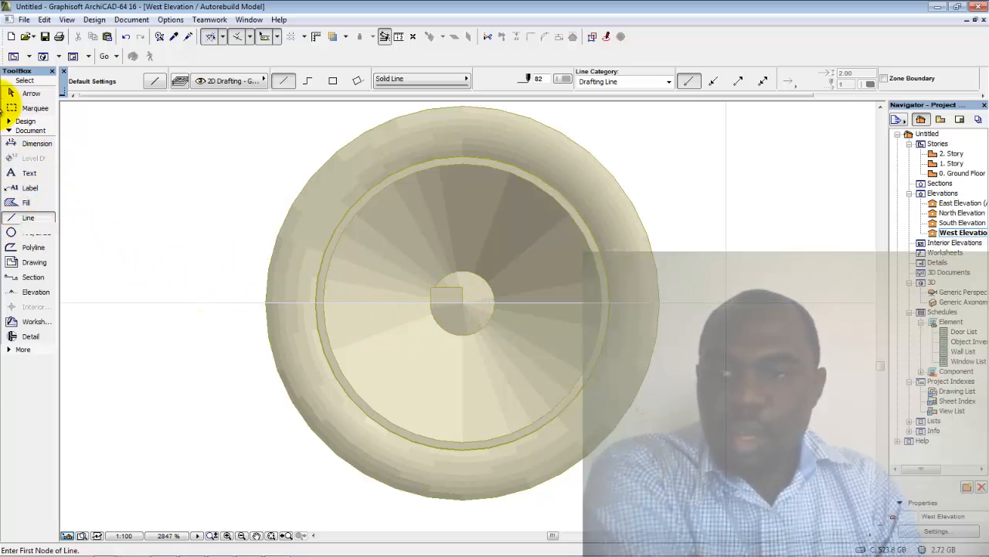
{"action": "left_click", "coordinate": [13, 121]}
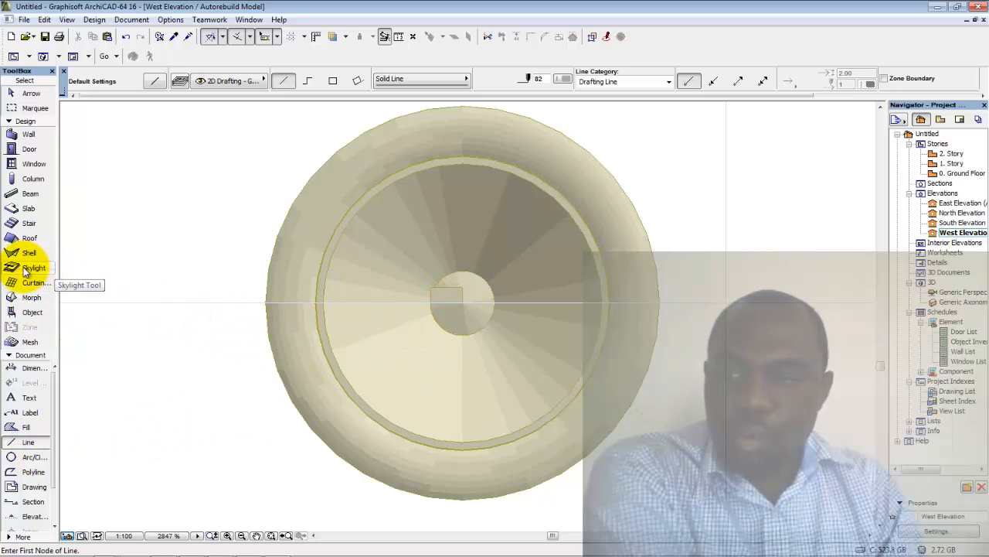
{"action": "left_click", "coordinate": [31, 297]}
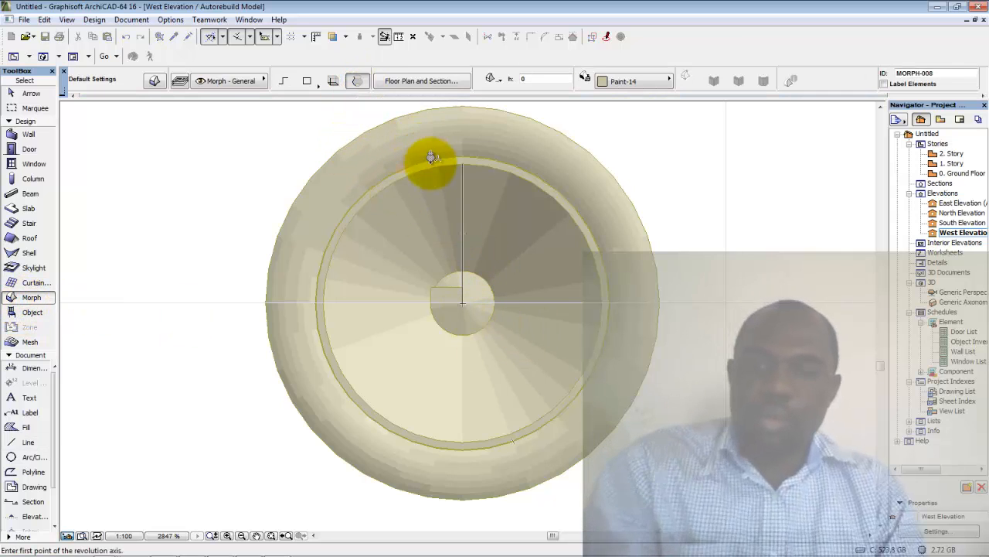
{"action": "left_click", "coordinate": [296, 94]}
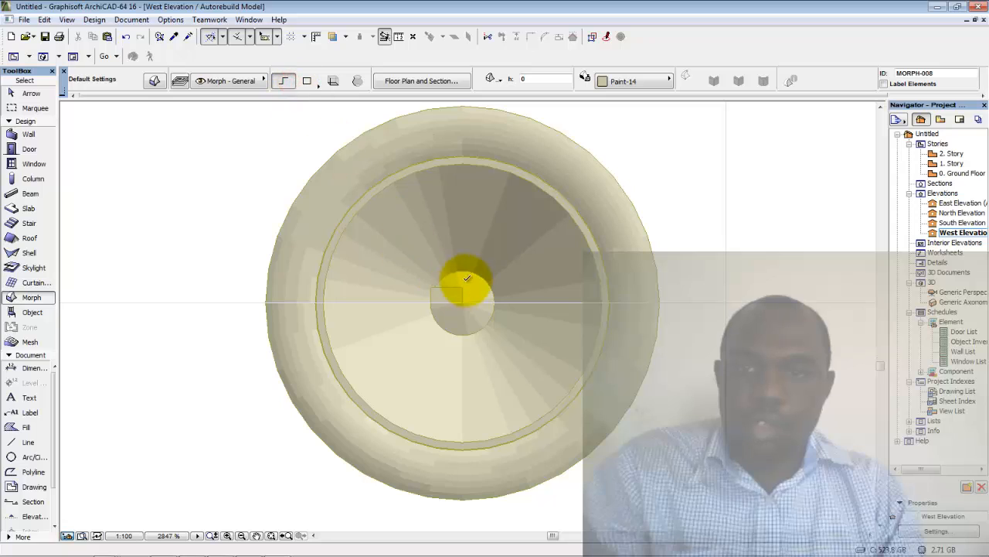
Draw a 268-long Morph line from the wheel centre up to the inner rim
{"action": "left_click", "coordinate": [464, 301]}
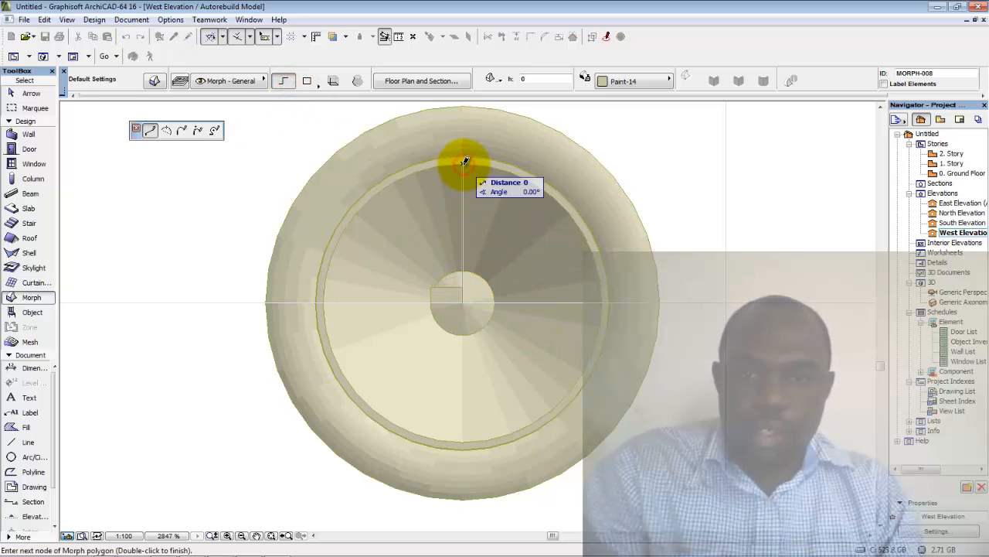
{"action": "double_click", "coordinate": [465, 160]}
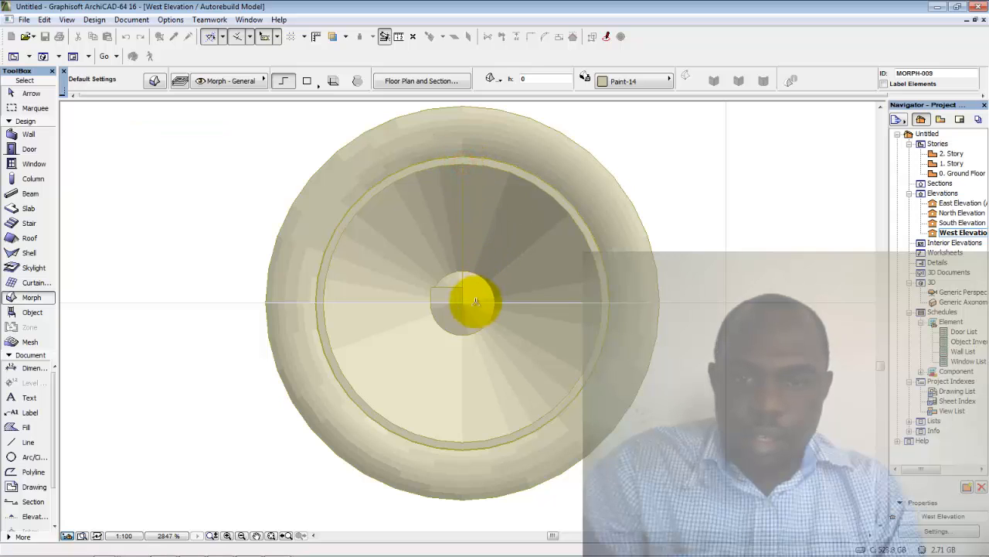
{"action": "scroll", "coordinate": [465, 178], "scroll_direction": "up", "scroll_amount": 2}
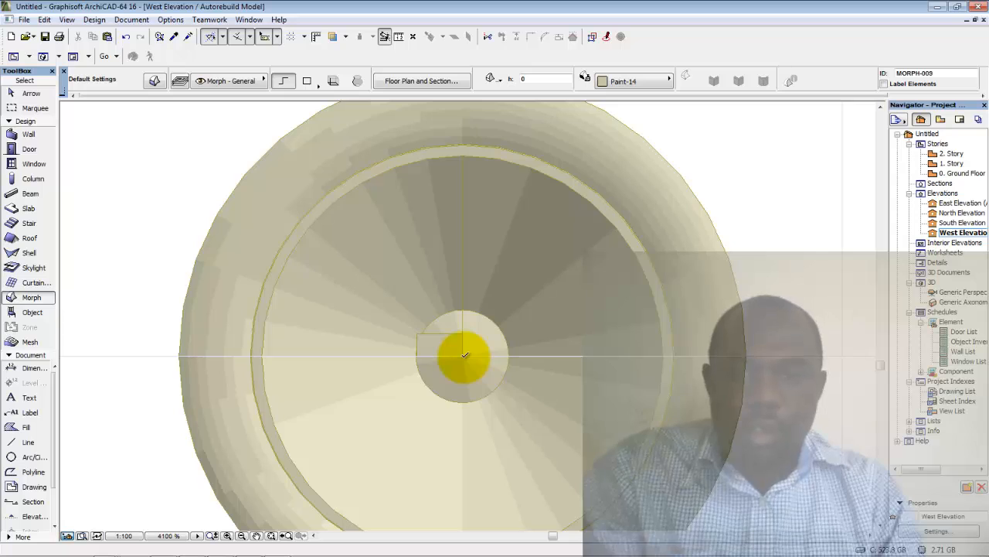
{"action": "scroll", "coordinate": [466, 337], "scroll_direction": "down", "scroll_amount": 2}
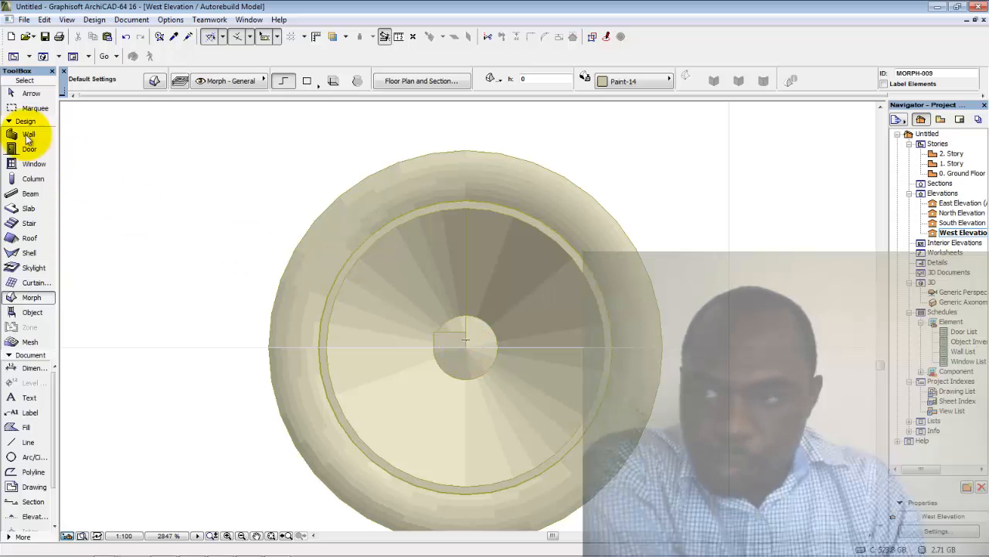
Select the new spoke morph to check it, then deselect it
{"action": "left_click", "coordinate": [20, 93]}
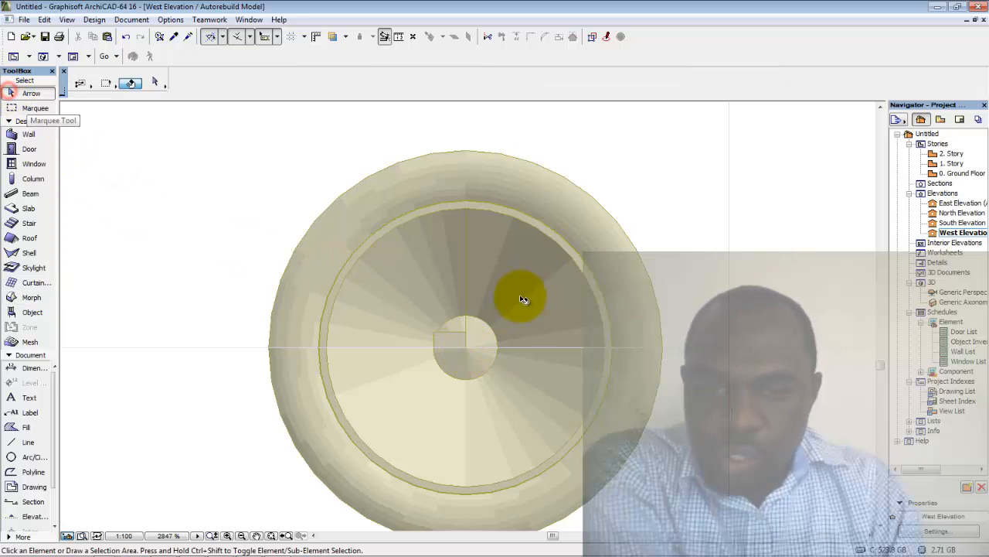
{"action": "left_click", "coordinate": [467, 267]}
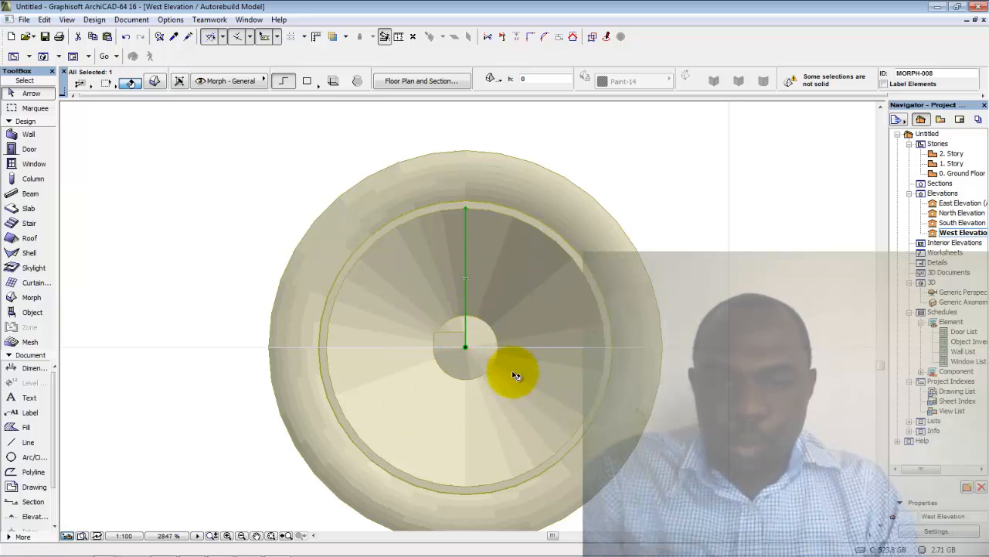
{"action": "scroll", "coordinate": [512, 372], "scroll_direction": "up", "scroll_amount": 3}
{"action": "key", "text": "Escape"}
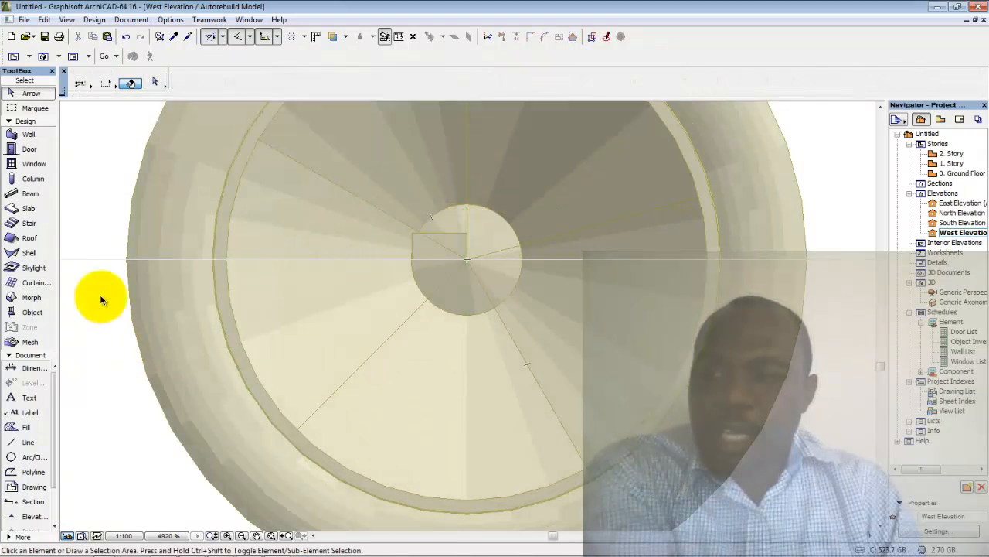
Start an arc-edged Morph around the hub centre, then cancel it
{"action": "left_click", "coordinate": [11, 299]}
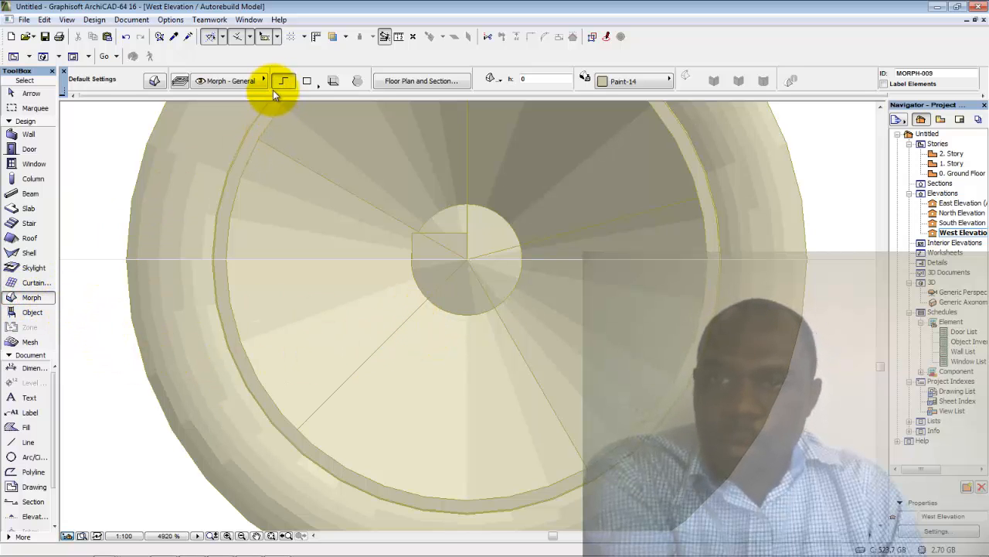
{"action": "left_click", "coordinate": [467, 256]}
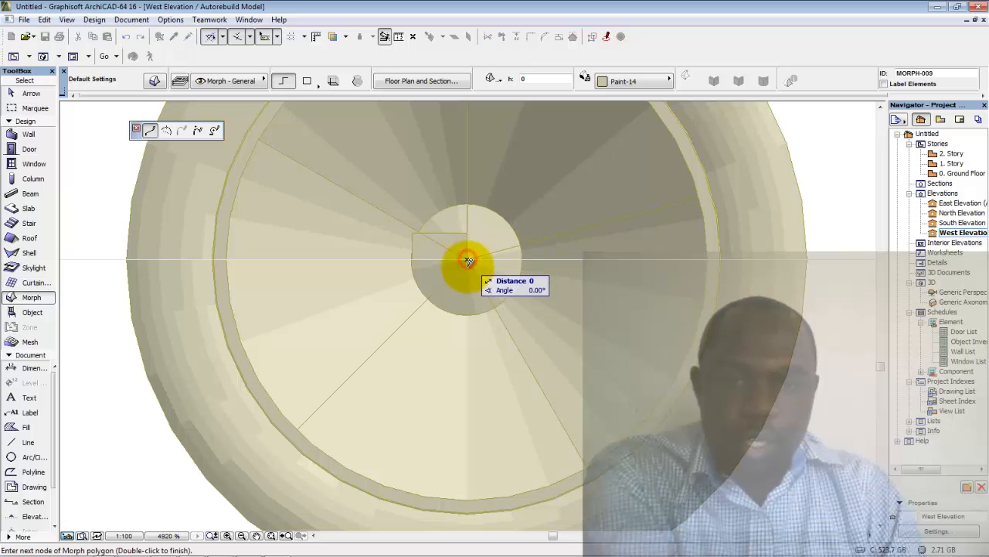
{"action": "left_click", "coordinate": [214, 131]}
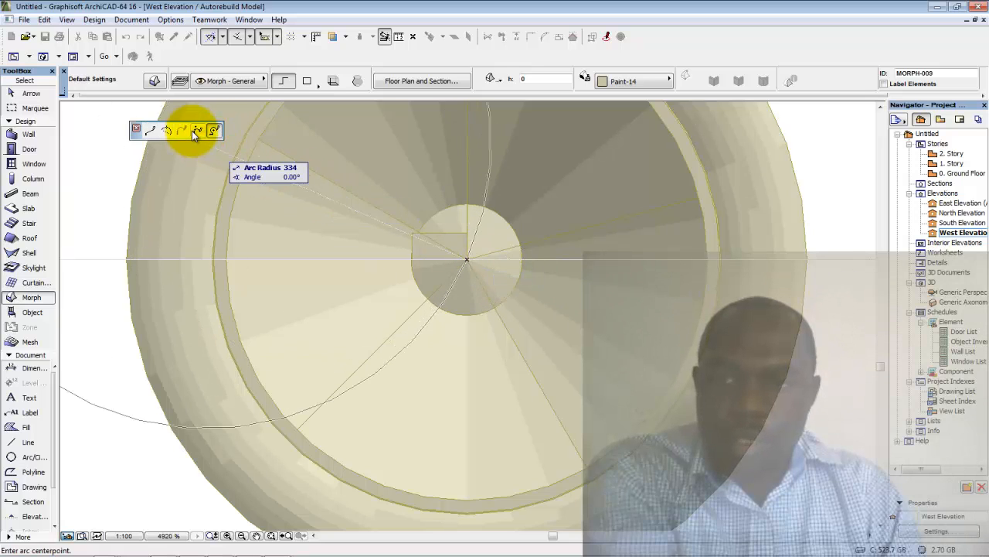
{"action": "left_click", "coordinate": [401, 219]}
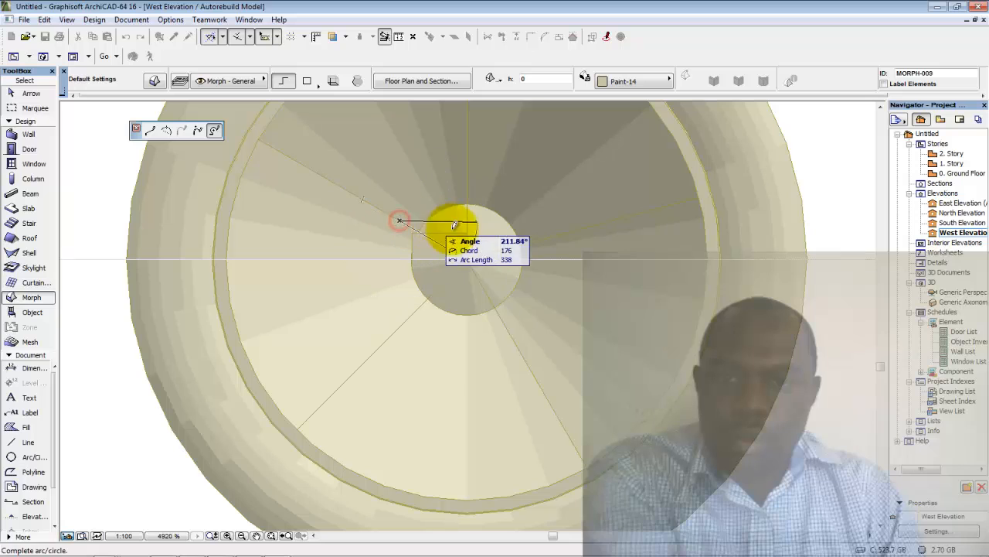
{"action": "left_click", "coordinate": [462, 228]}
{"action": "right_click", "coordinate": [481, 260]}
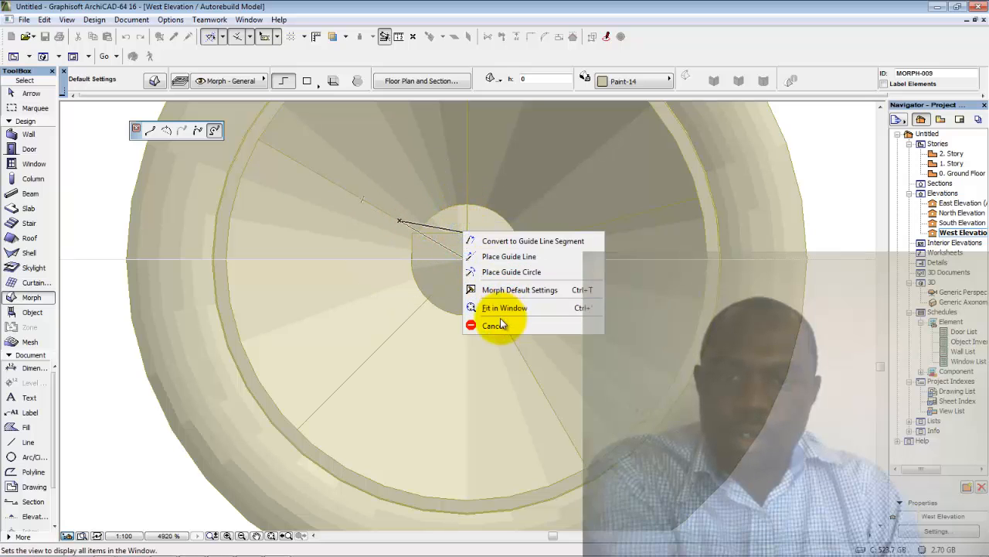
{"action": "left_click", "coordinate": [497, 325]}
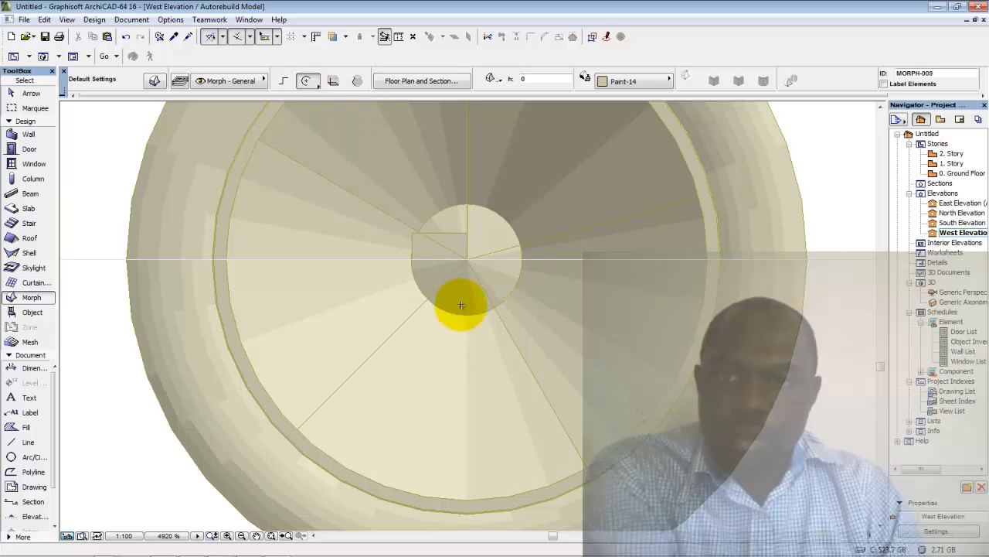
Draw a circular disc of radius 95 centred on the wheel centre
{"action": "left_click", "coordinate": [468, 258]}
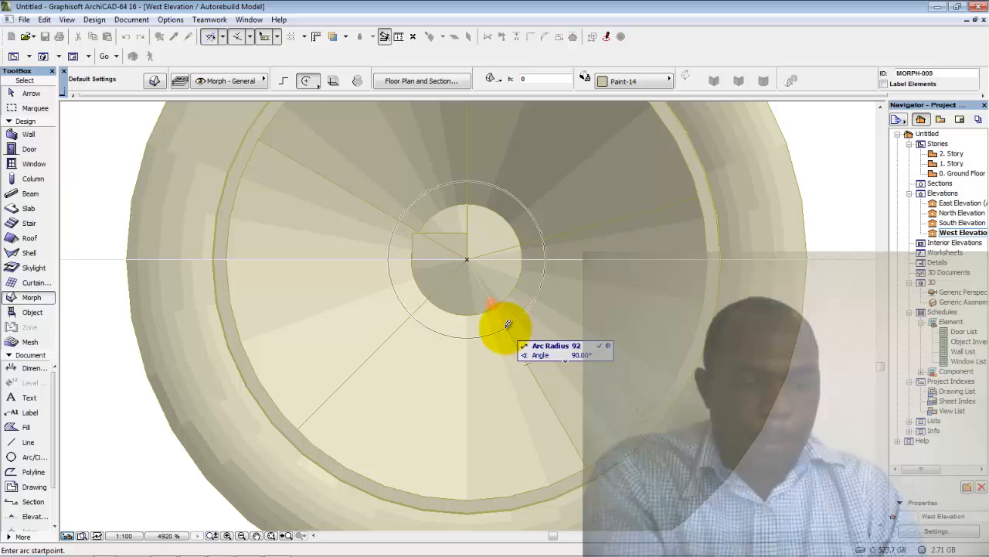
{"action": "type", "text": "95"}
{"action": "left_click", "coordinate": [508, 325]}
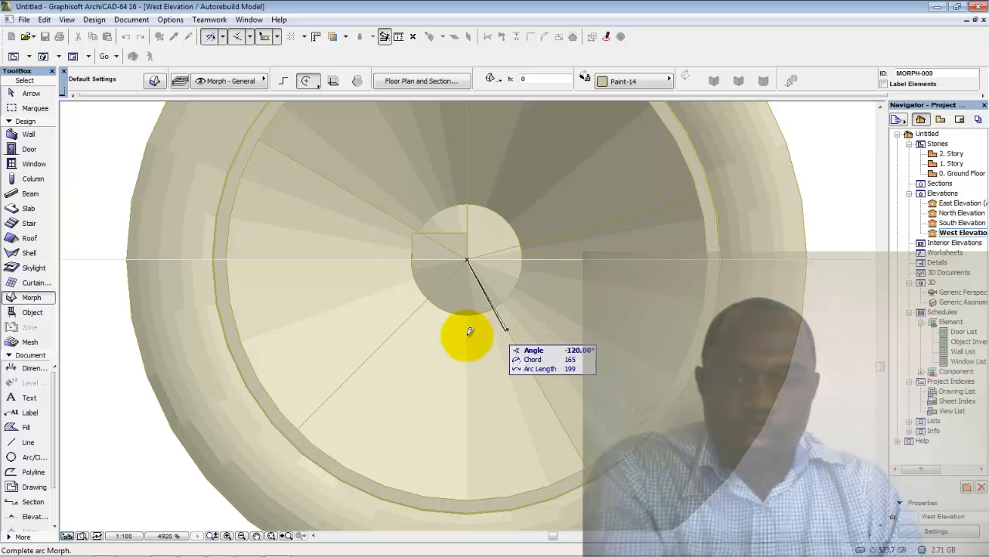
{"action": "left_click", "coordinate": [507, 330]}
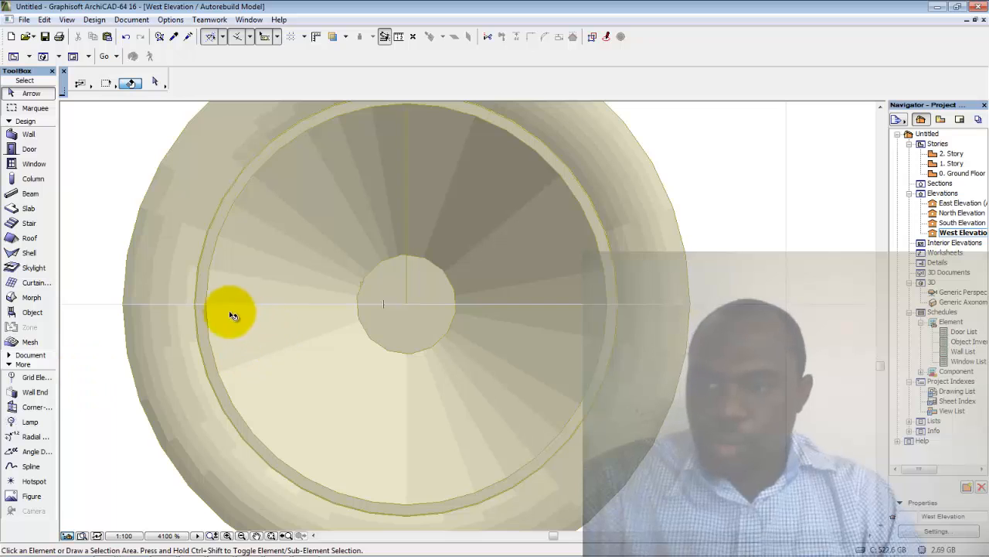
Add a circle-method Morph disc of radius 230 on the wheel centre, then return to selection
{"action": "left_click", "coordinate": [30, 297]}
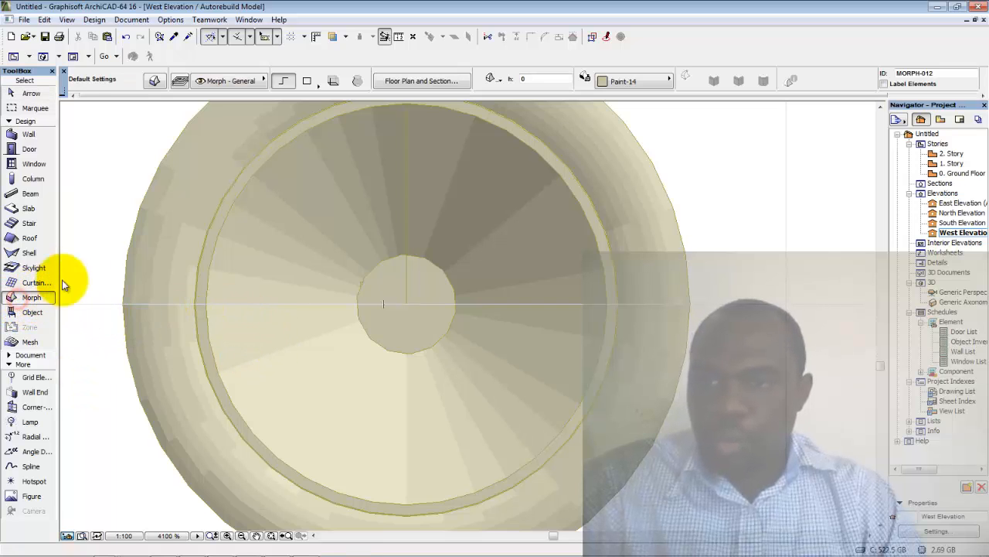
{"action": "left_click", "coordinate": [312, 81]}
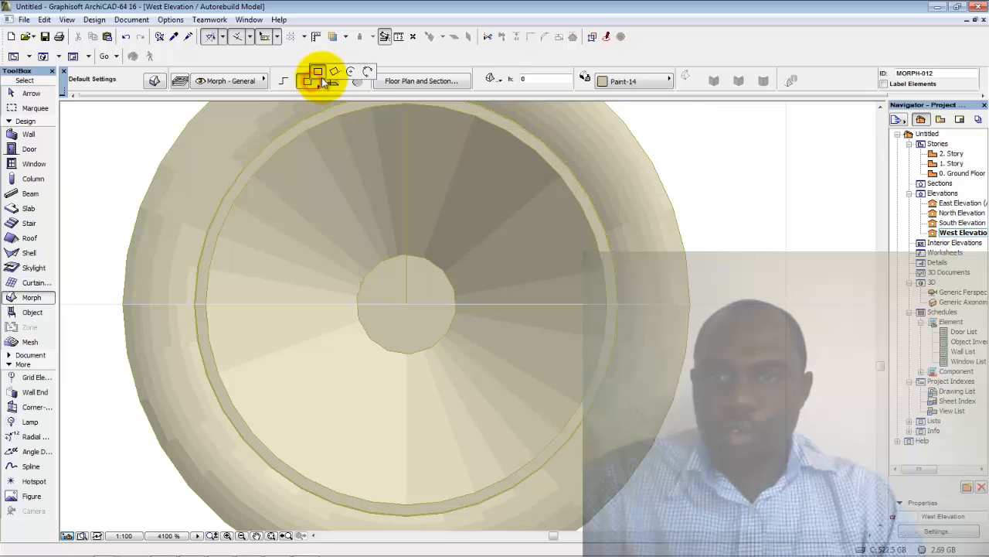
{"action": "left_click", "coordinate": [351, 72]}
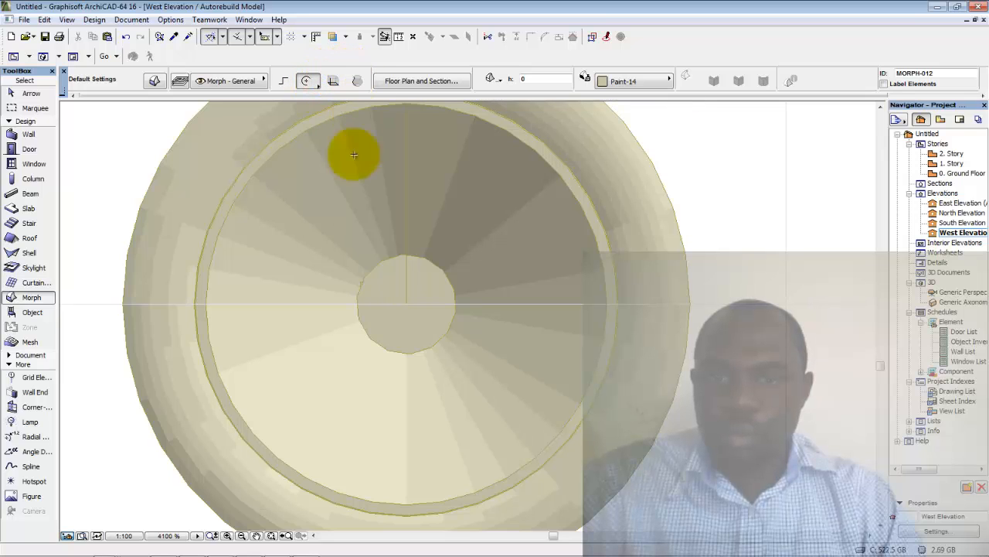
{"action": "left_click", "coordinate": [406, 303]}
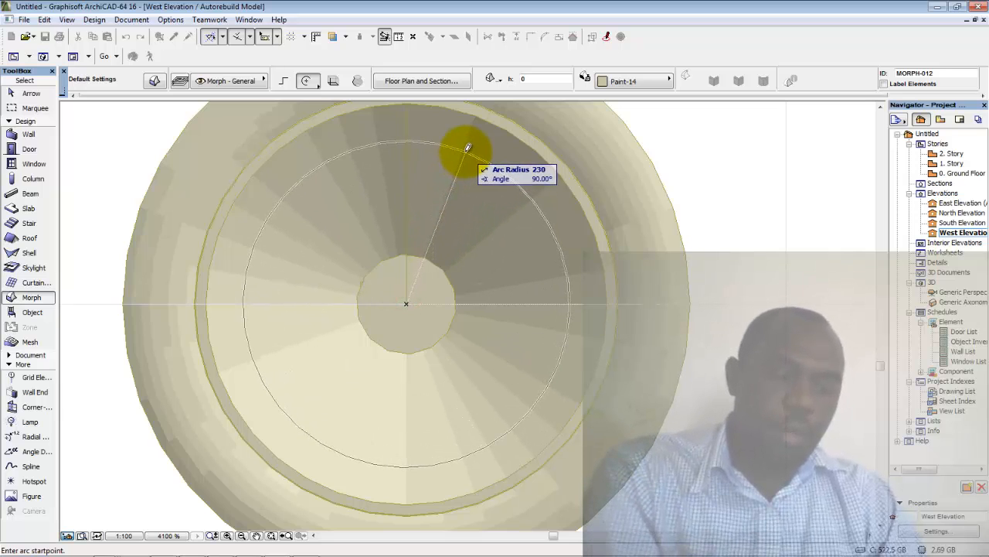
{"action": "left_click", "coordinate": [467, 147]}
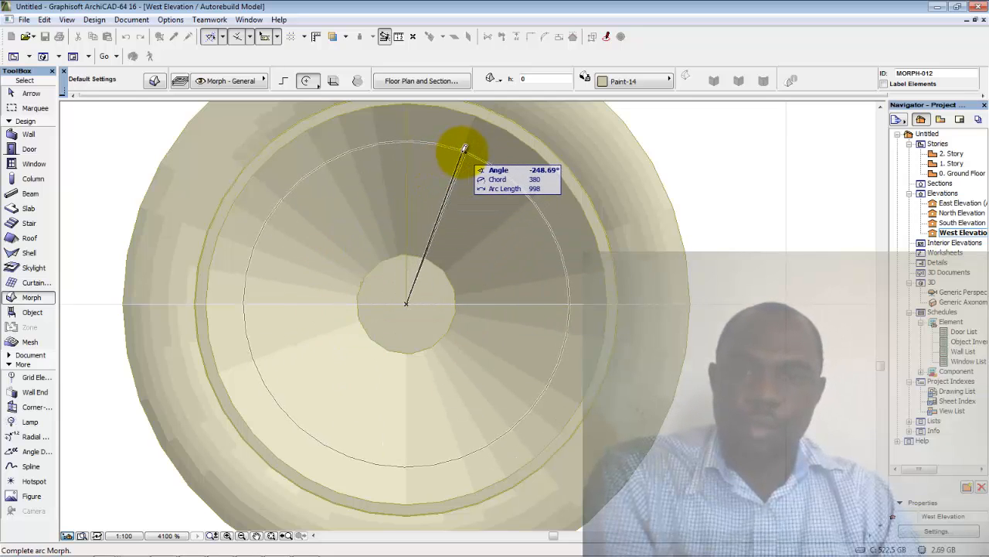
{"action": "left_click", "coordinate": [466, 149]}
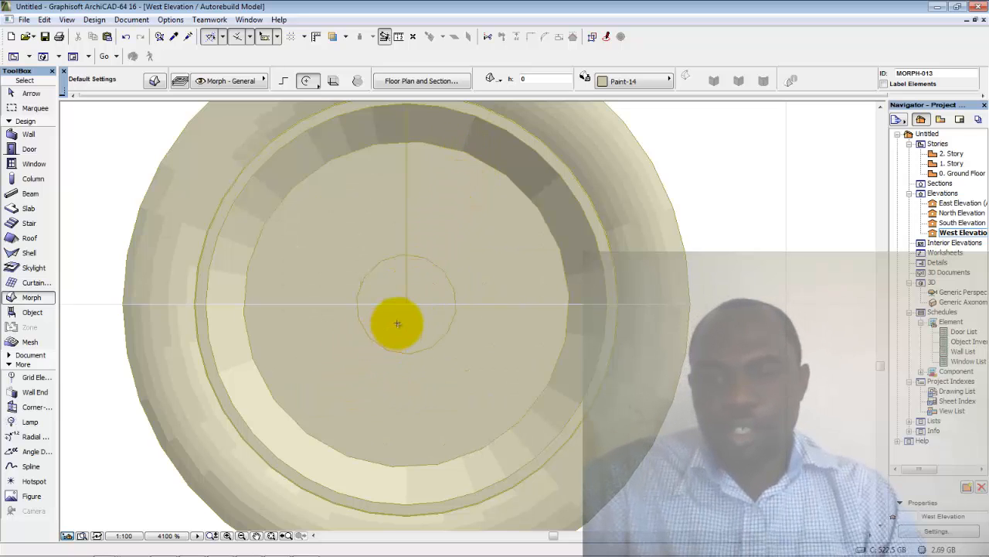
{"action": "key", "text": "Escape"}
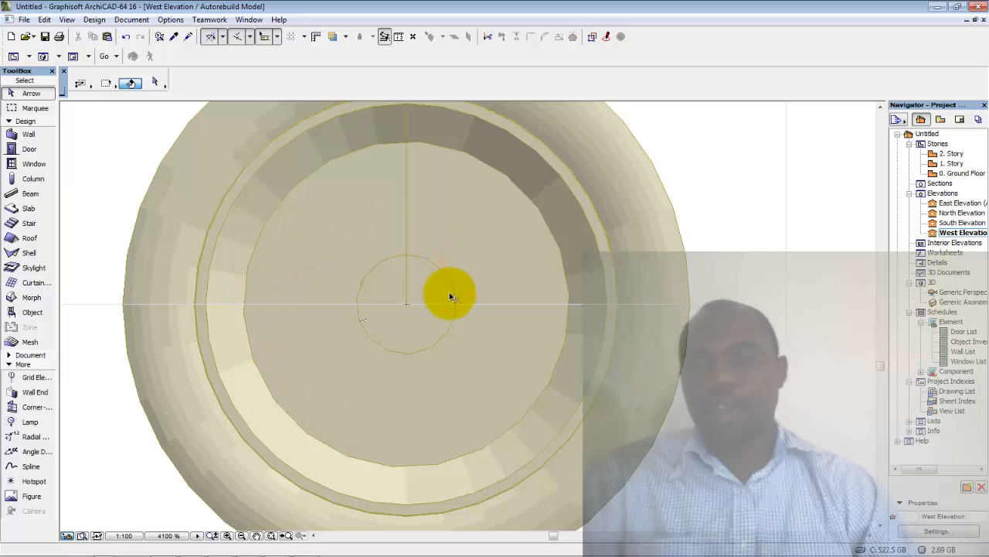
Rotate the vertical spoke line -72° about the wheel centre
{"action": "left_click", "coordinate": [409, 234]}
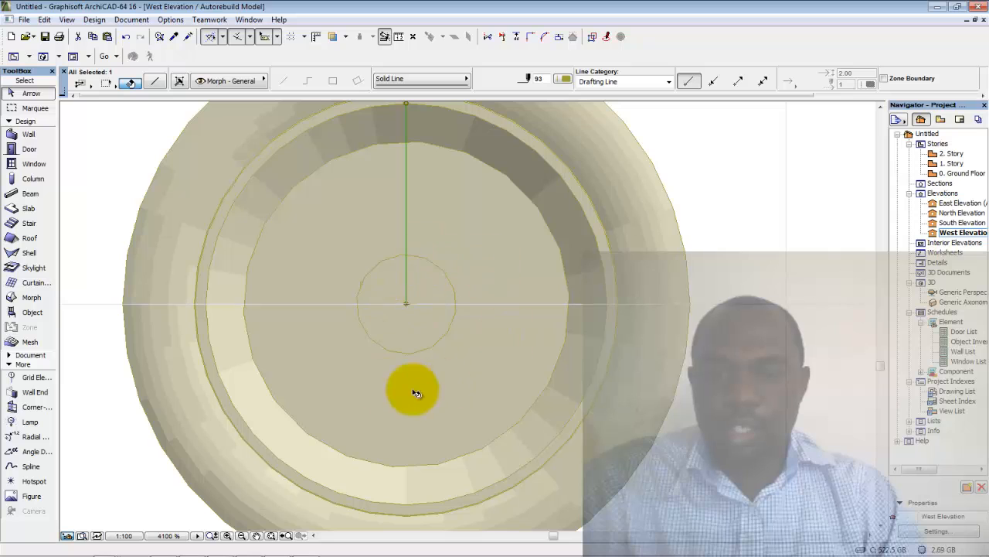
{"action": "left_click", "coordinate": [727, 268]}
{"action": "left_click", "coordinate": [750, 232]}
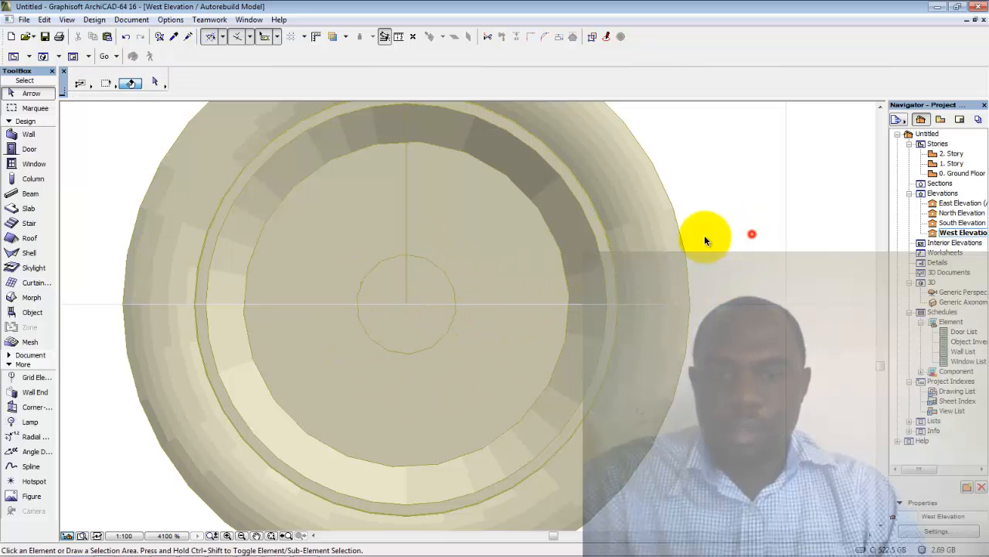
{"action": "left_click", "coordinate": [405, 232]}
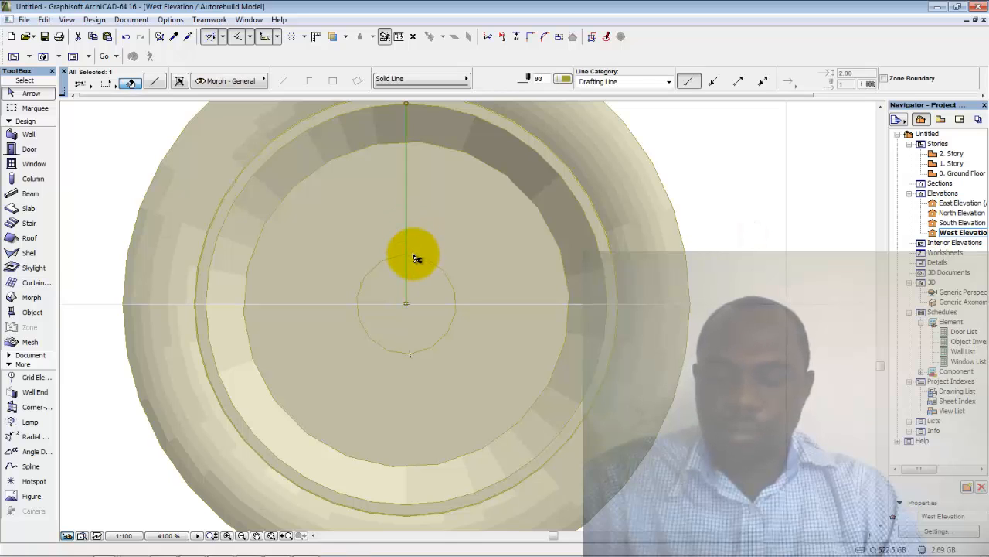
{"action": "key", "text": "ctrl+e"}
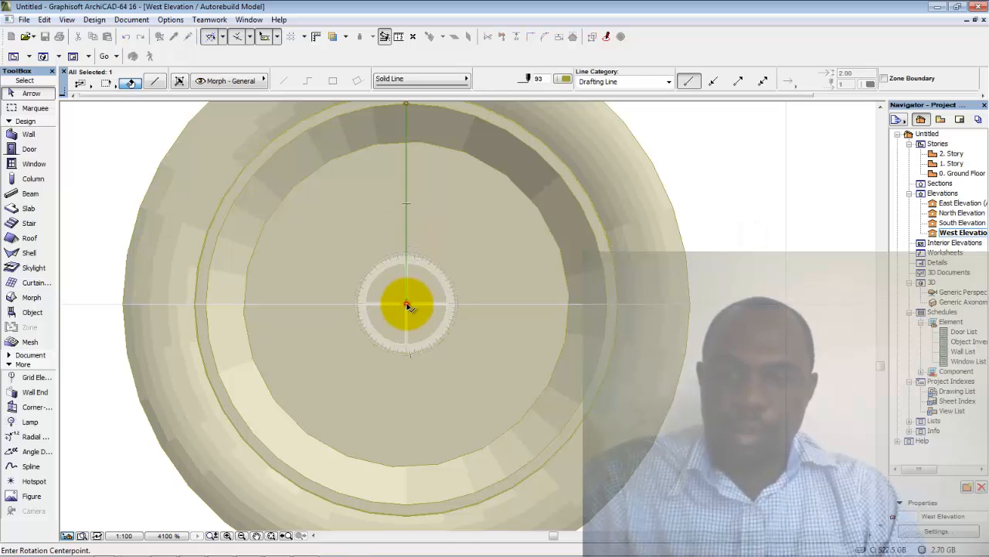
{"action": "left_click", "coordinate": [407, 305]}
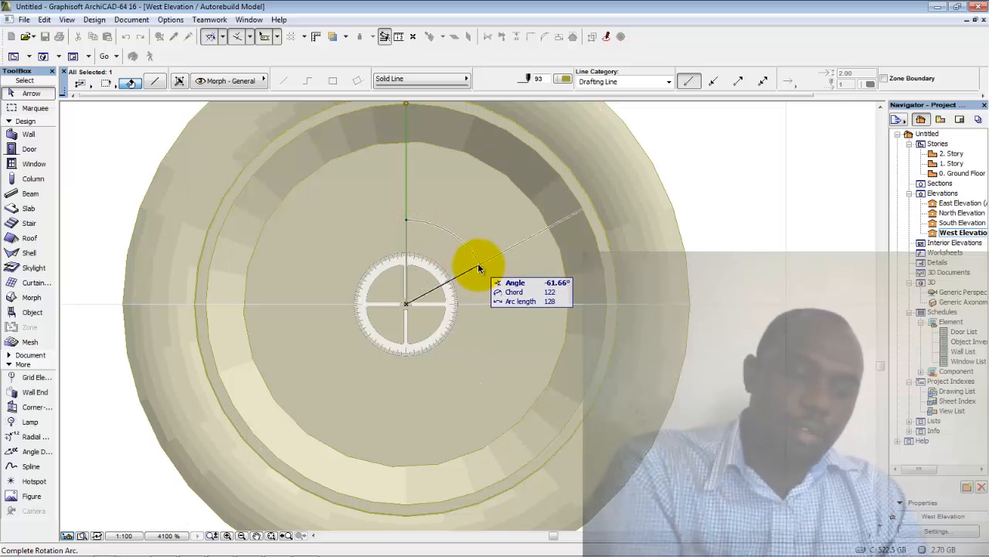
{"action": "type", "text": "-72"}
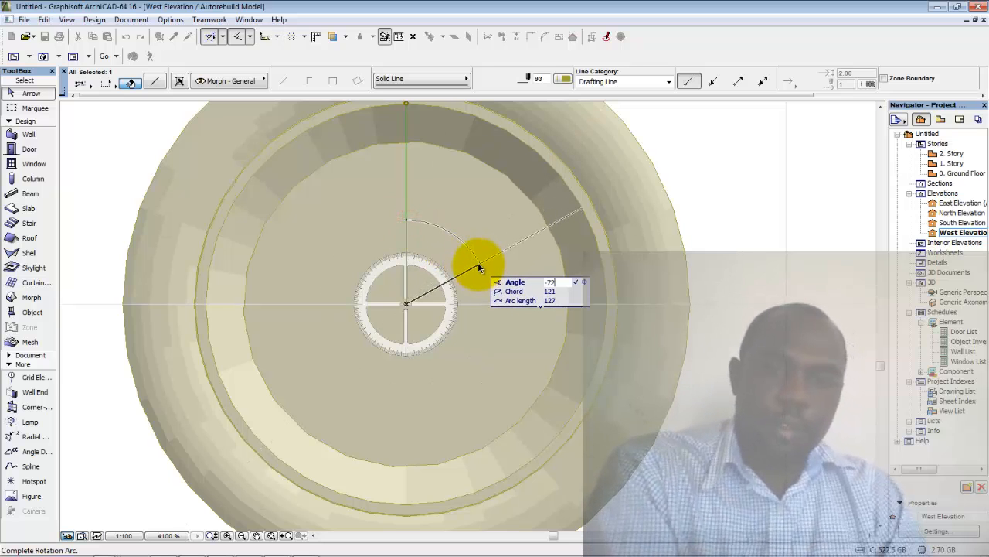
{"action": "key", "text": "Return"}
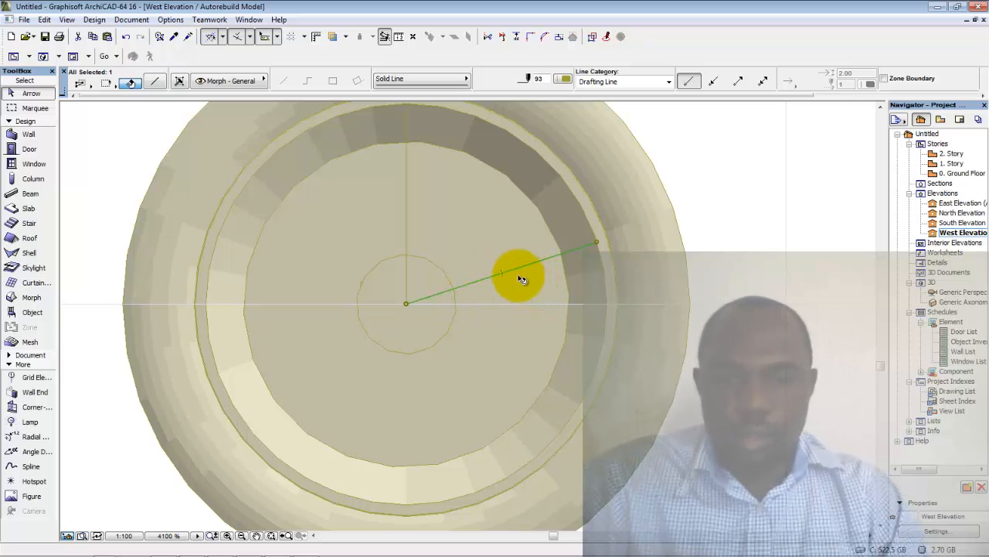
Make rotated multiple copies of the spoke line around the wheel centre
{"action": "right_click", "coordinate": [726, 231]}
{"action": "mouse_move", "coordinate": [785, 355]}
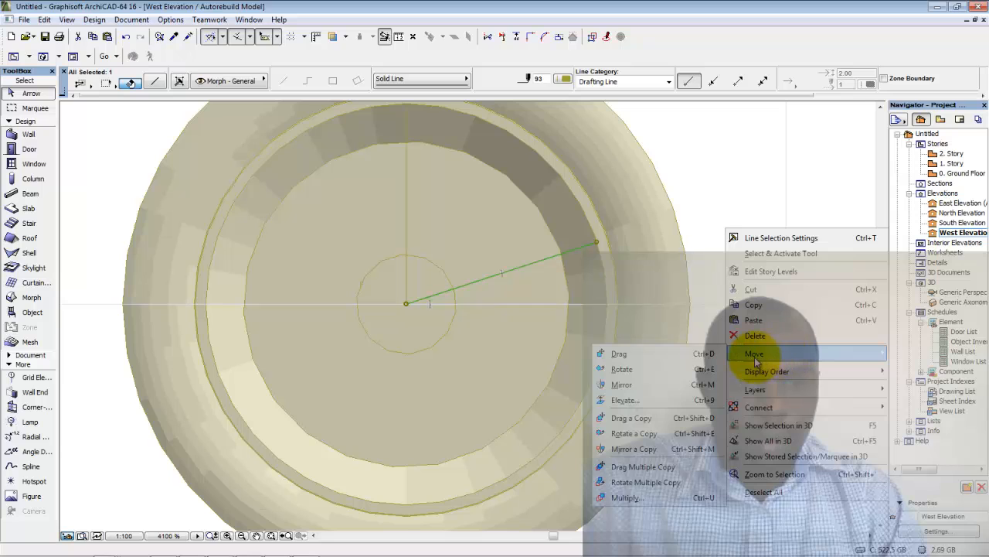
{"action": "left_click", "coordinate": [628, 482]}
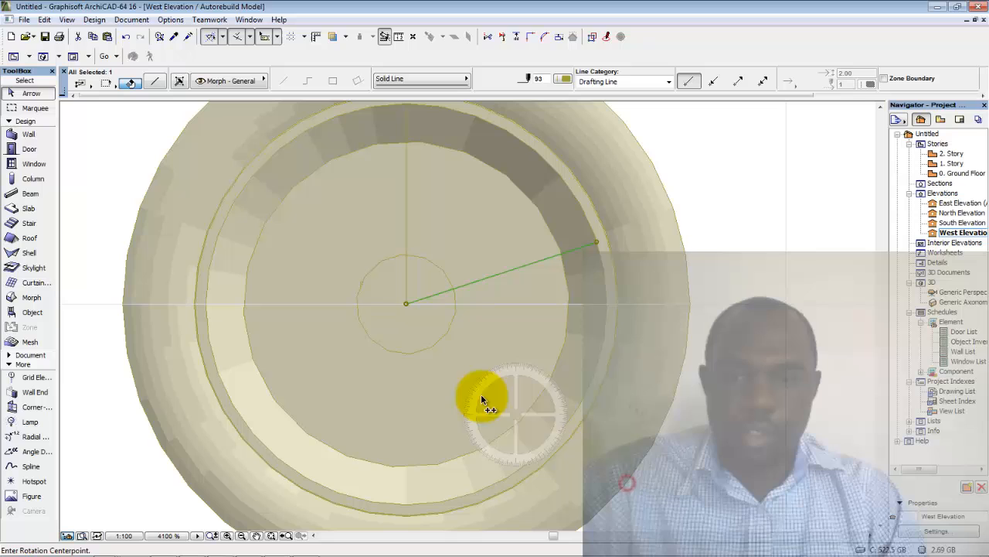
{"action": "left_click", "coordinate": [407, 304]}
{"action": "left_click", "coordinate": [407, 221]}
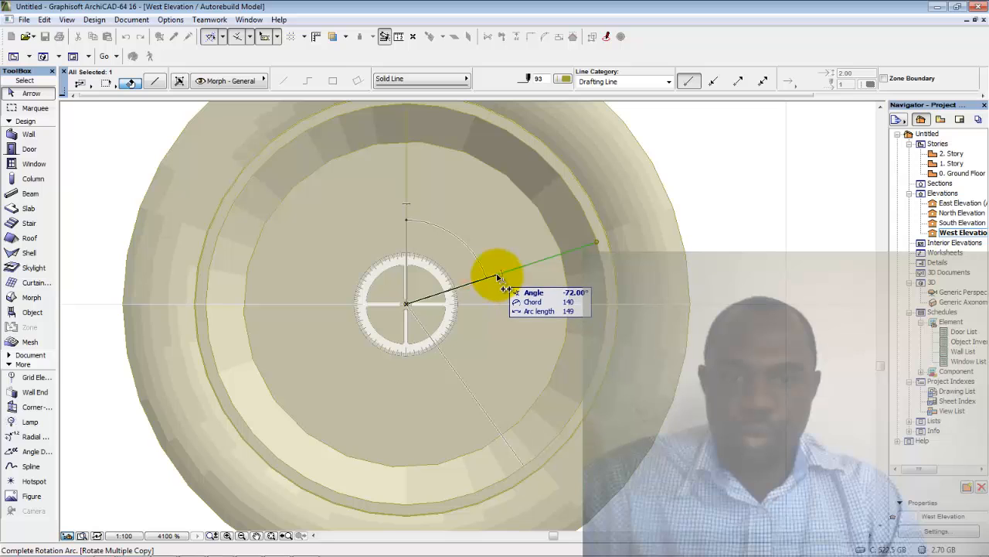
{"action": "left_click", "coordinate": [472, 394]}
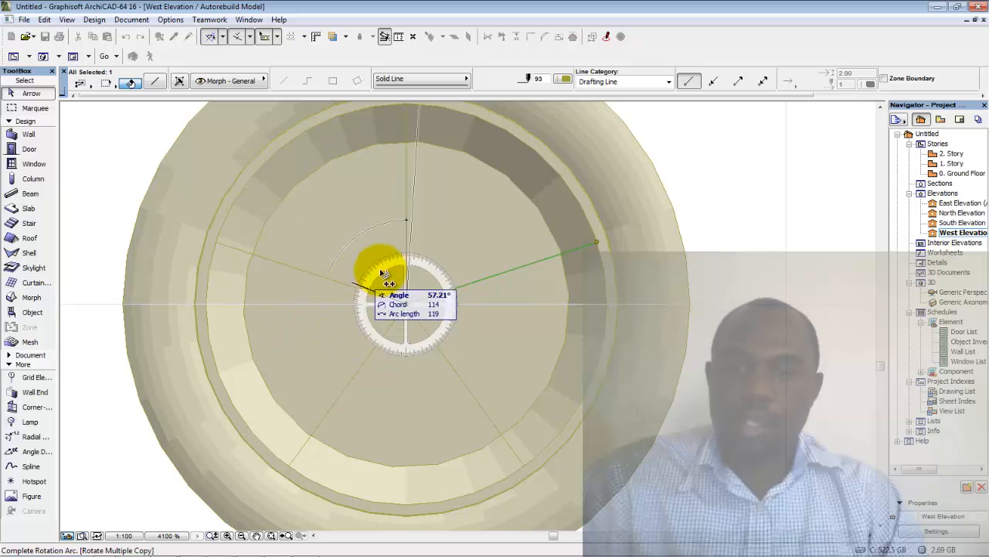
{"action": "left_click", "coordinate": [433, 263]}
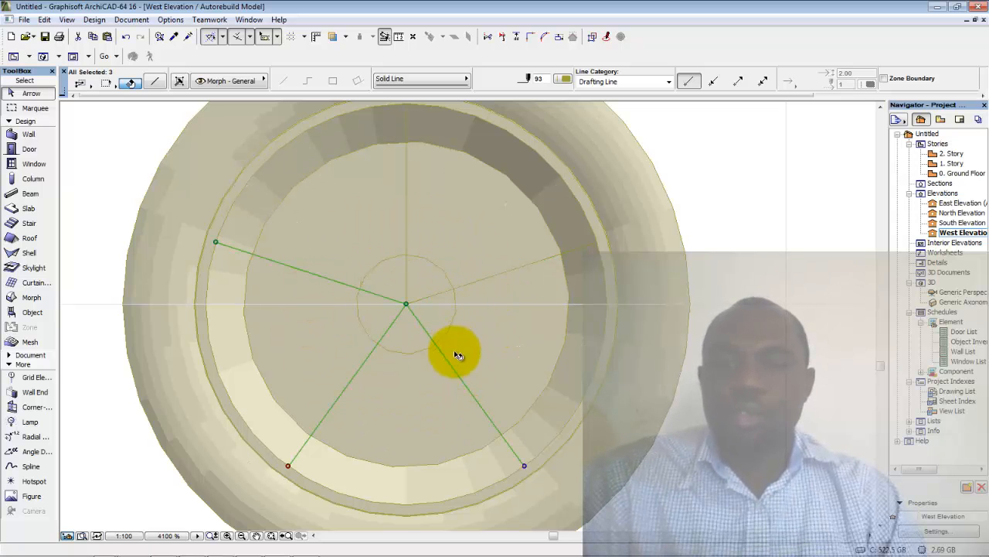
{"action": "left_click", "coordinate": [775, 199]}
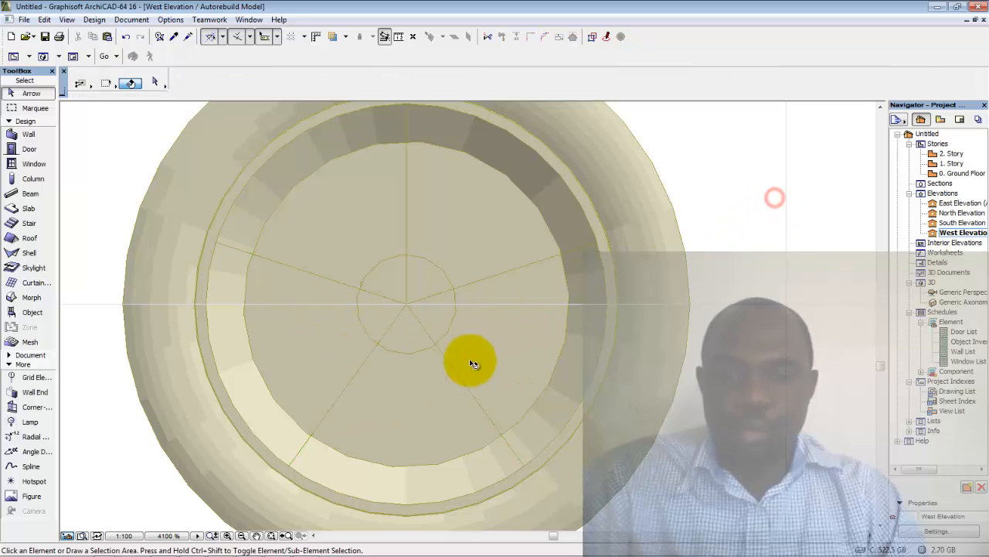
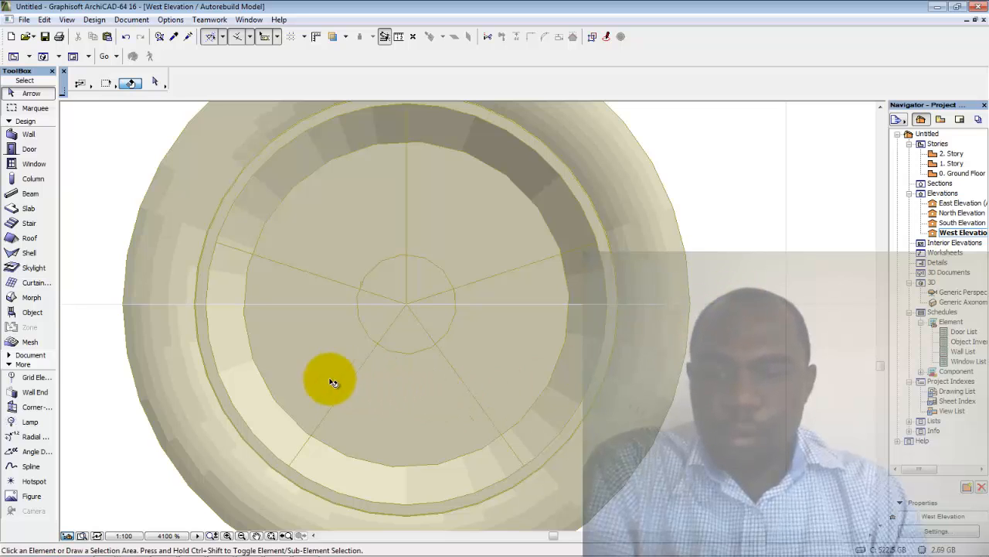
Copy the vertical line rotated -10° about the wheel centre
{"action": "left_click", "coordinate": [408, 286]}
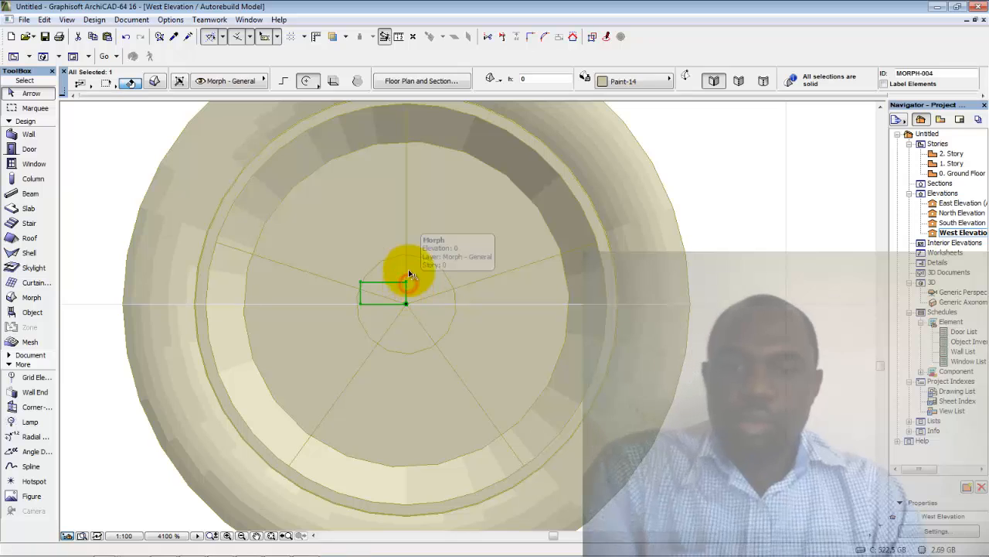
{"action": "left_click", "coordinate": [407, 220]}
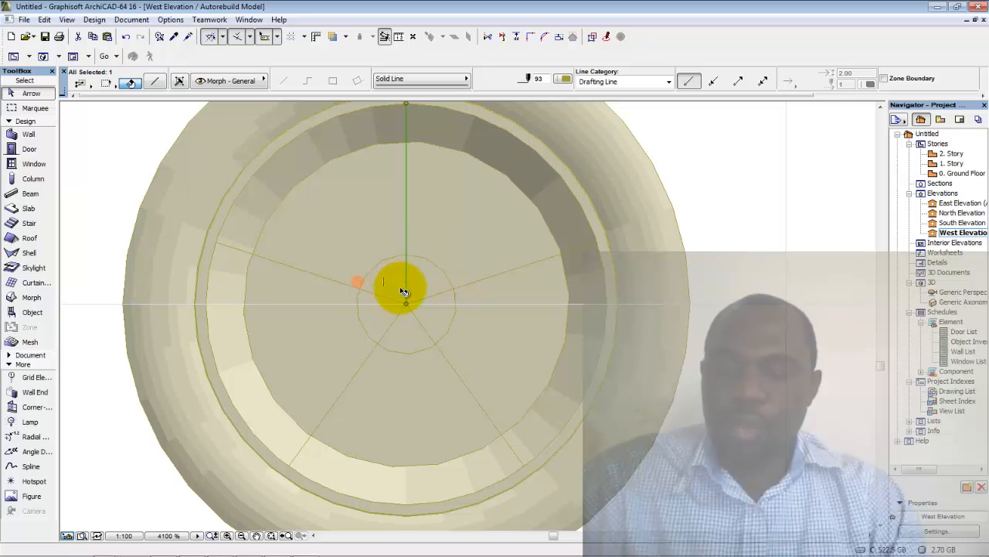
{"action": "key", "text": "ctrl+alt+e"}
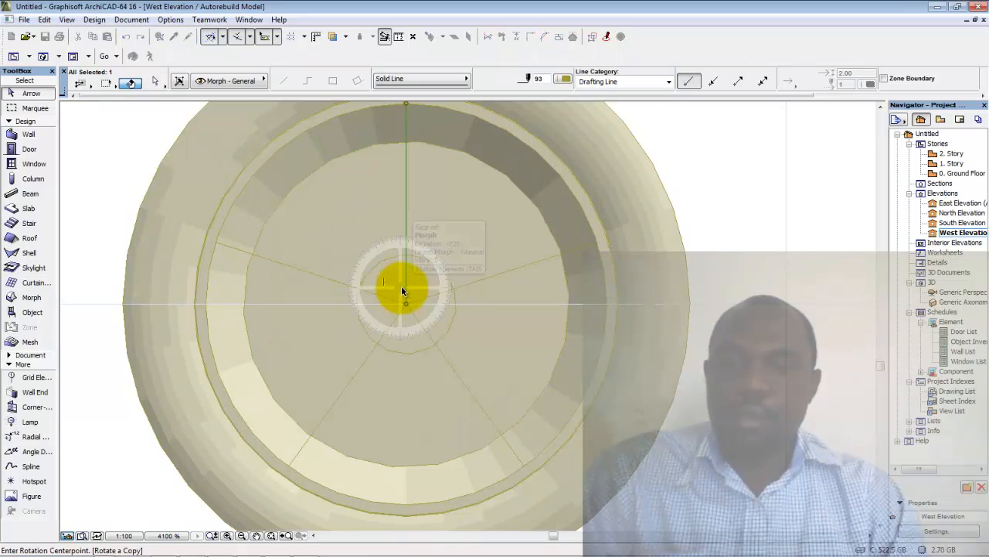
{"action": "left_click", "coordinate": [406, 303]}
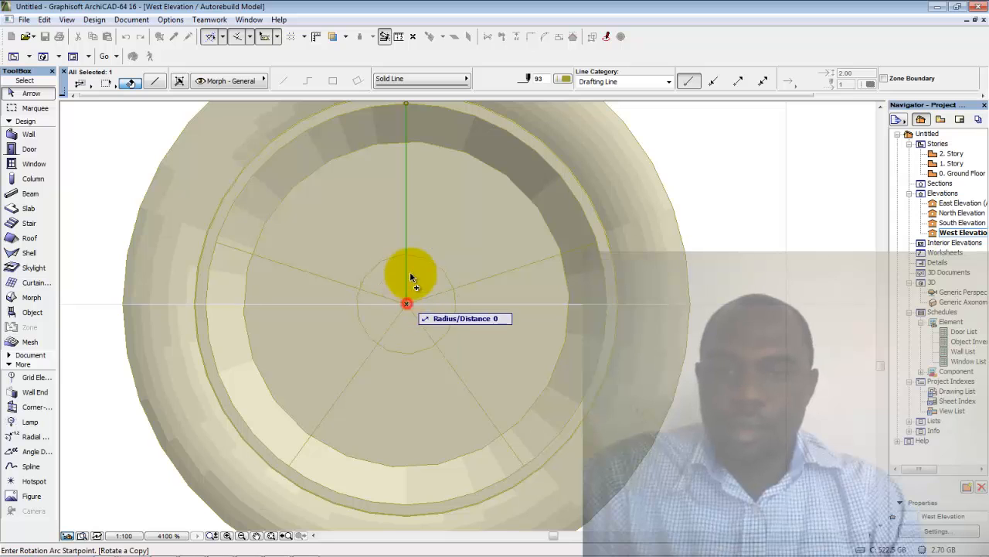
{"action": "left_click", "coordinate": [407, 227]}
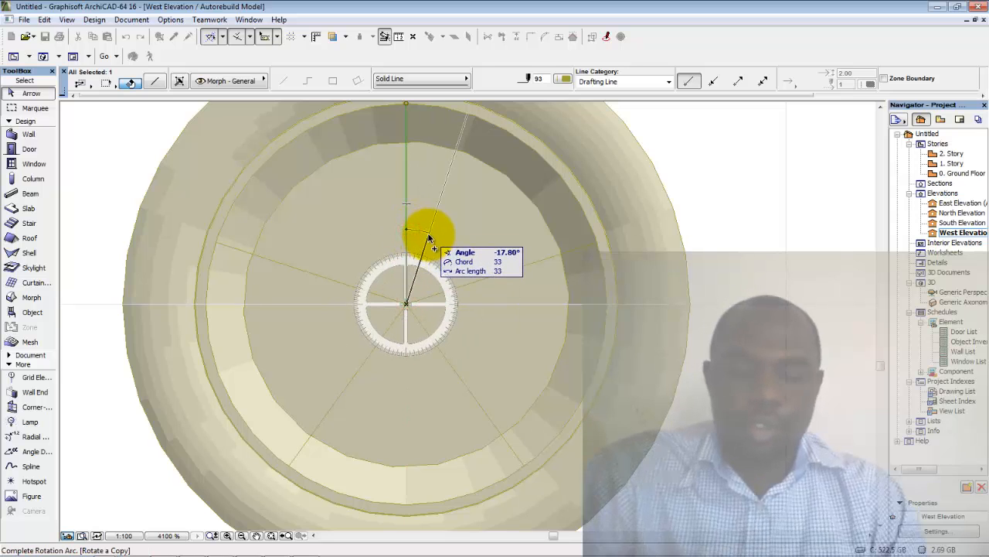
{"action": "type", "text": "-"}
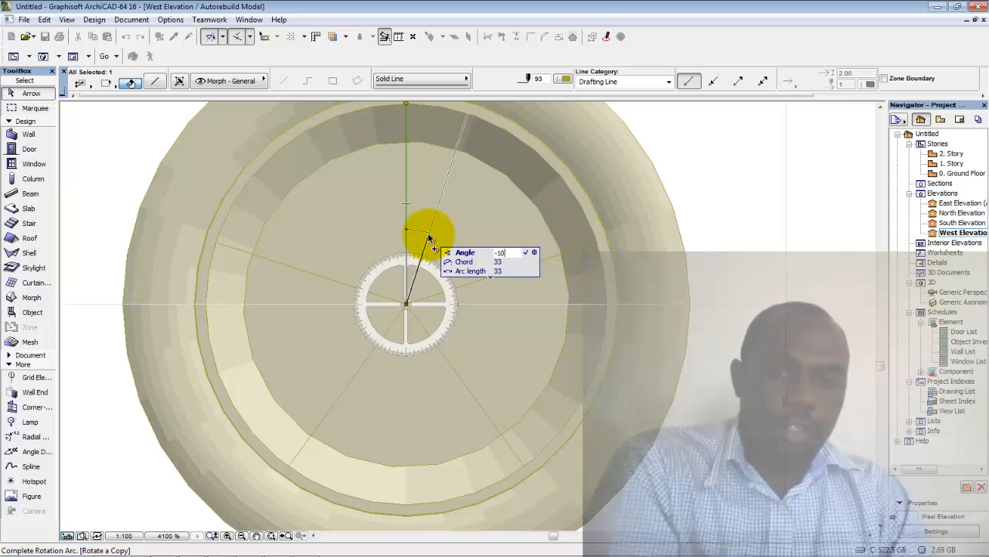
{"action": "type", "text": "10"}
{"action": "key", "text": "Return"}
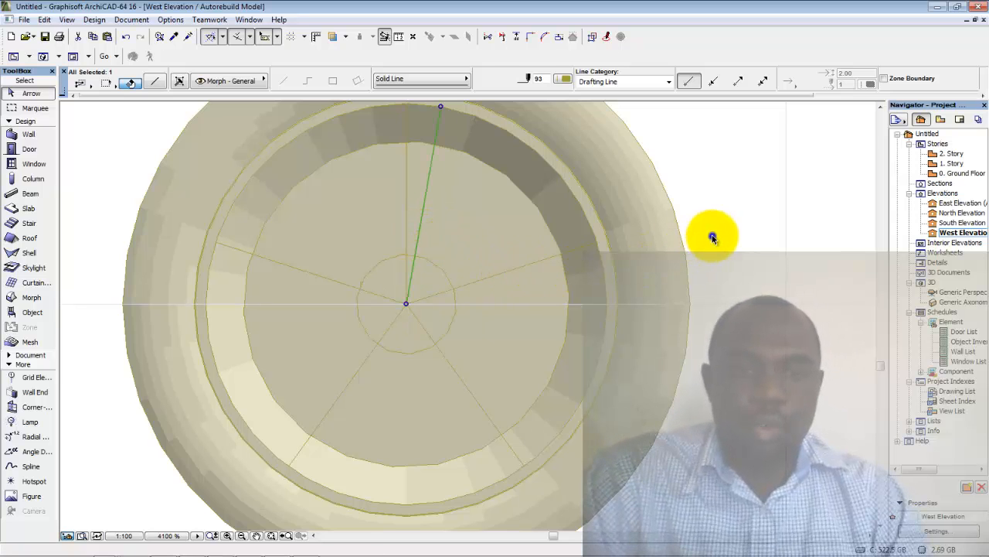
Start a Rotate Multiple Copy of the new line about the centre, then cancel it
{"action": "right_click", "coordinate": [713, 238]}
{"action": "mouse_move", "coordinate": [790, 370]}
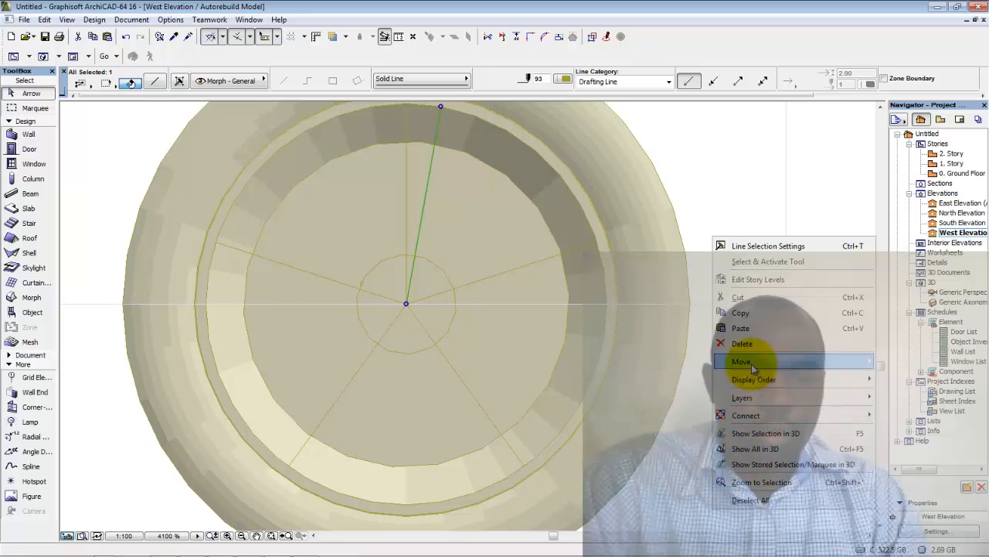
{"action": "mouse_move", "coordinate": [753, 369]}
{"action": "left_click", "coordinate": [684, 490]}
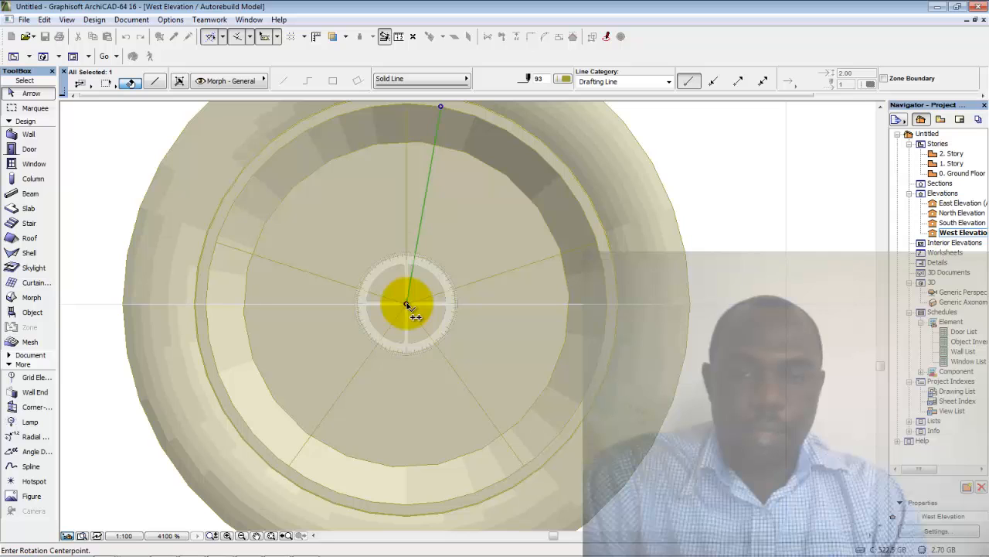
{"action": "left_click", "coordinate": [406, 304]}
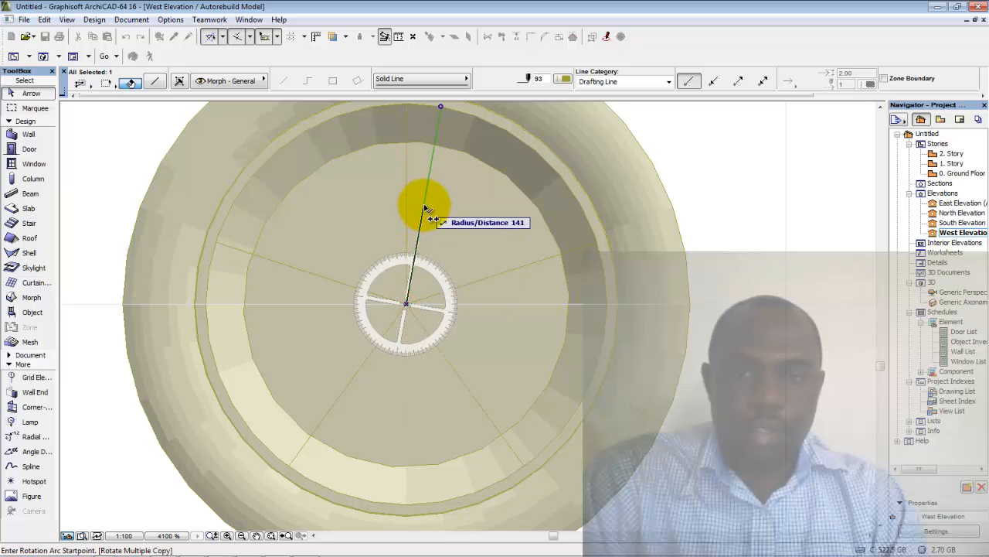
{"action": "left_click", "coordinate": [424, 206]}
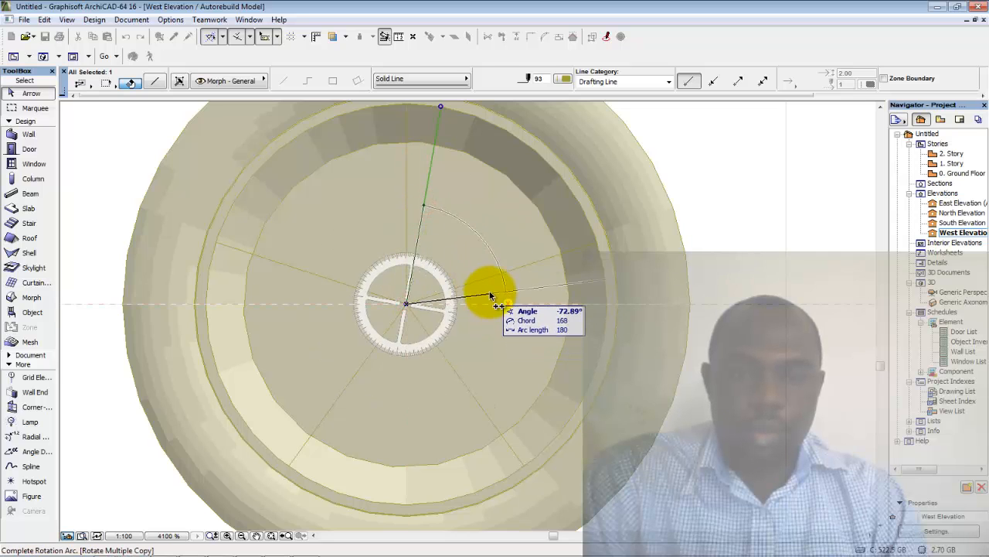
{"action": "key", "text": "Escape"}
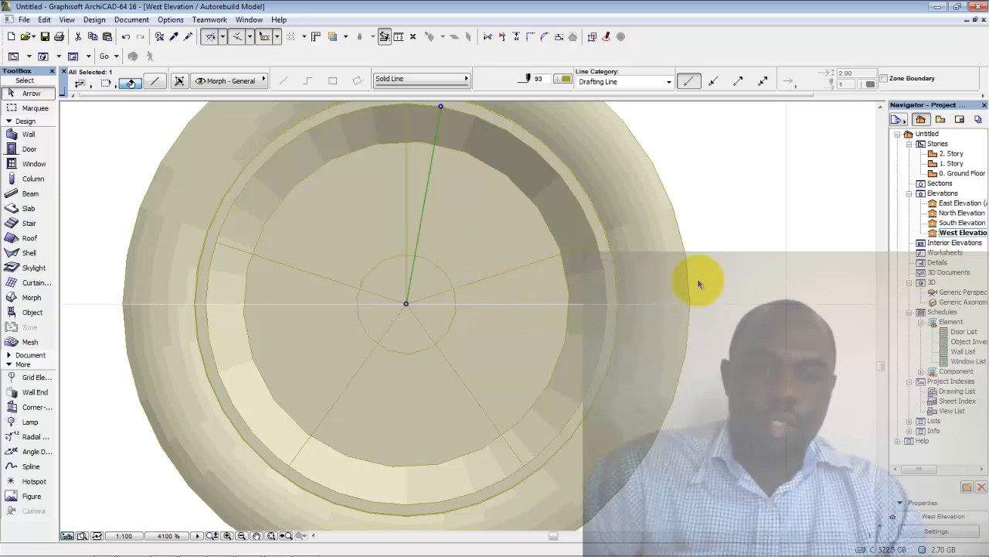
Make four copies of the -10° line at 72° intervals around the wheel centre
{"action": "right_click", "coordinate": [721, 270]}
{"action": "mouse_move", "coordinate": [730, 392]}
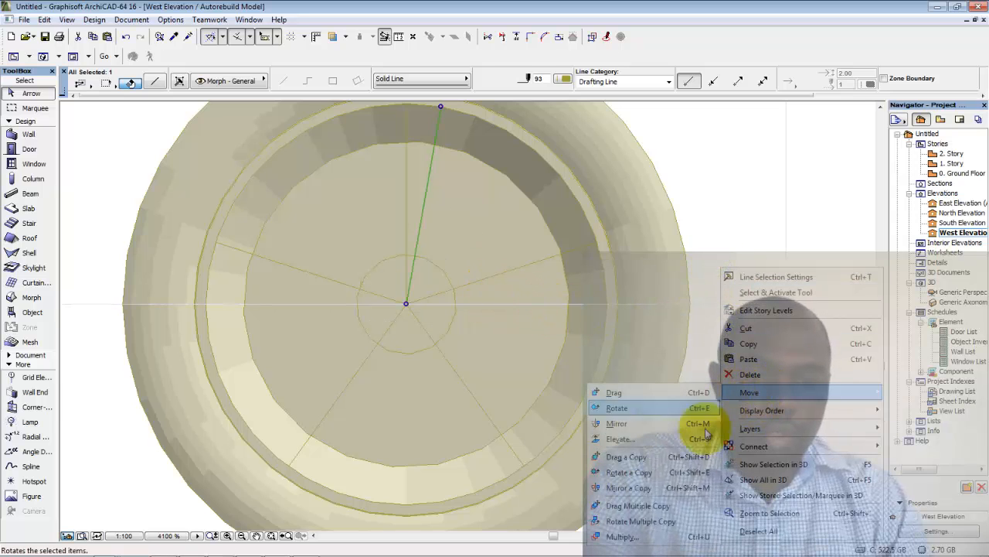
{"action": "left_click", "coordinate": [688, 521]}
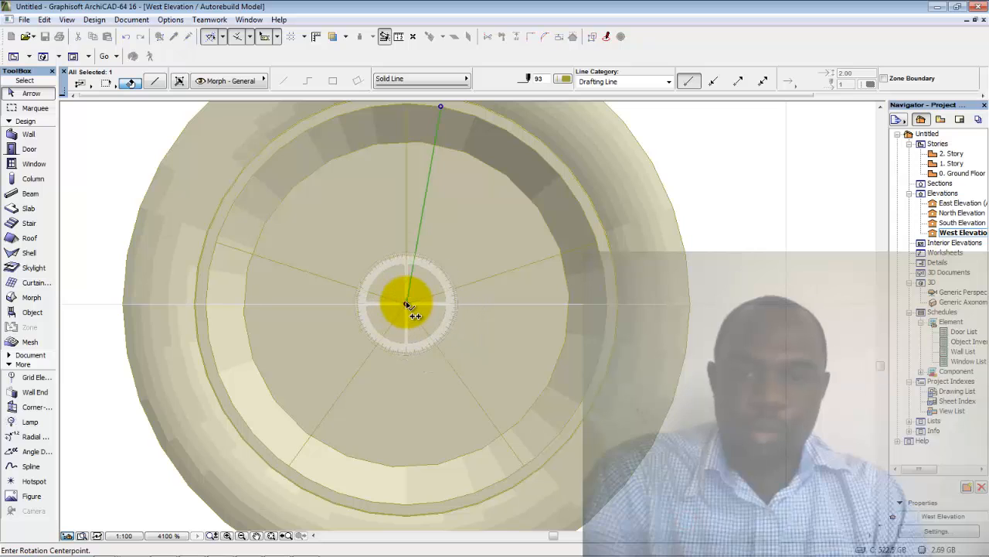
{"action": "left_click", "coordinate": [406, 303]}
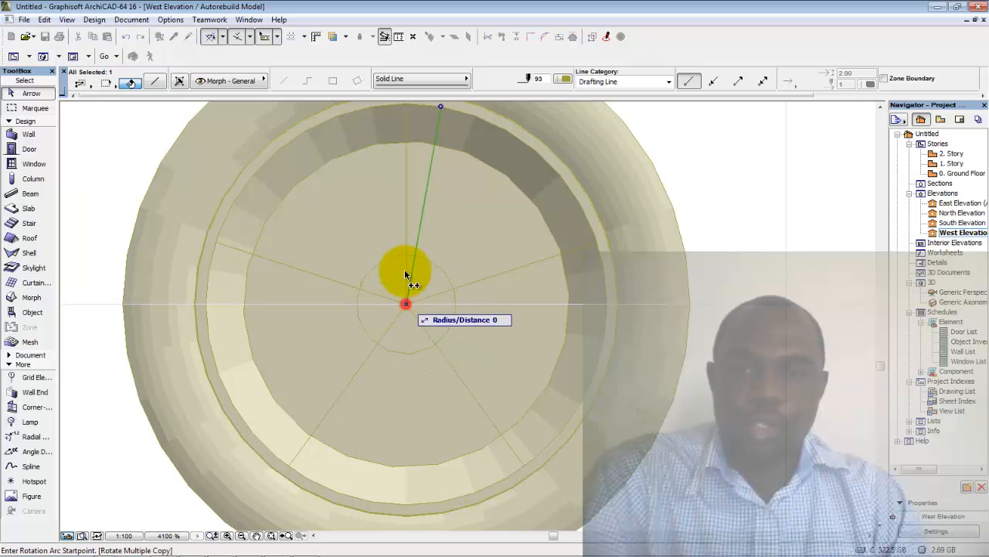
{"action": "left_click", "coordinate": [406, 206]}
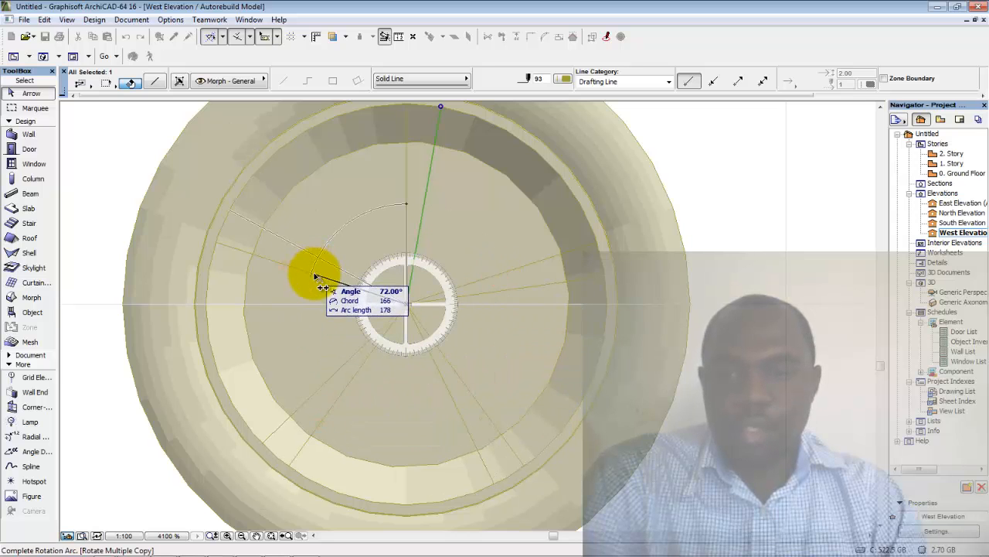
{"action": "left_click", "coordinate": [341, 262]}
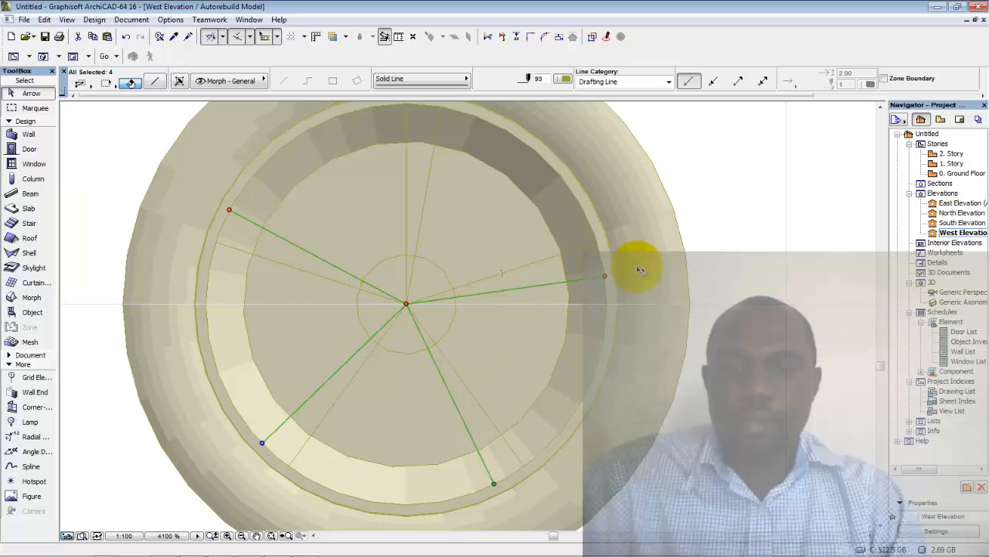
{"action": "left_click", "coordinate": [761, 259]}
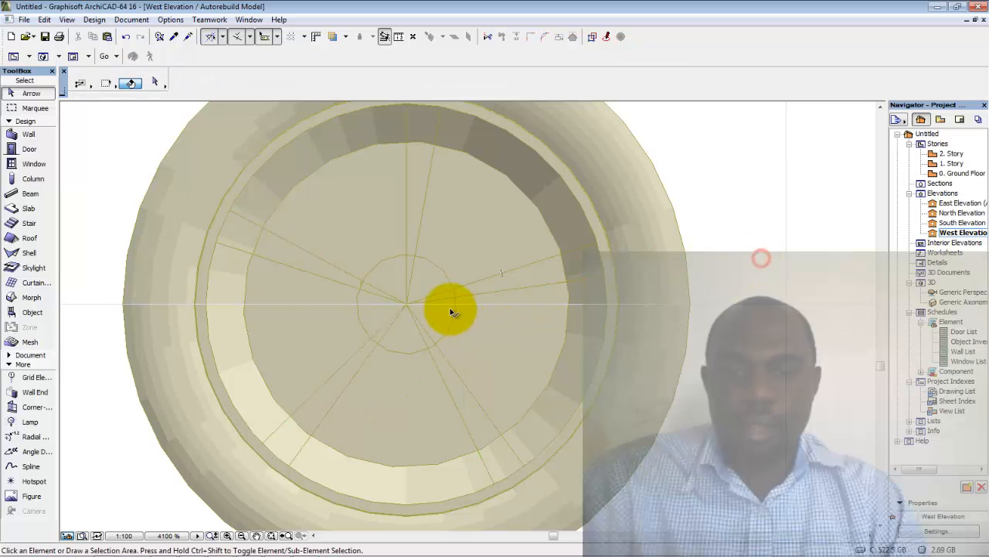
{"action": "left_click", "coordinate": [407, 236]}
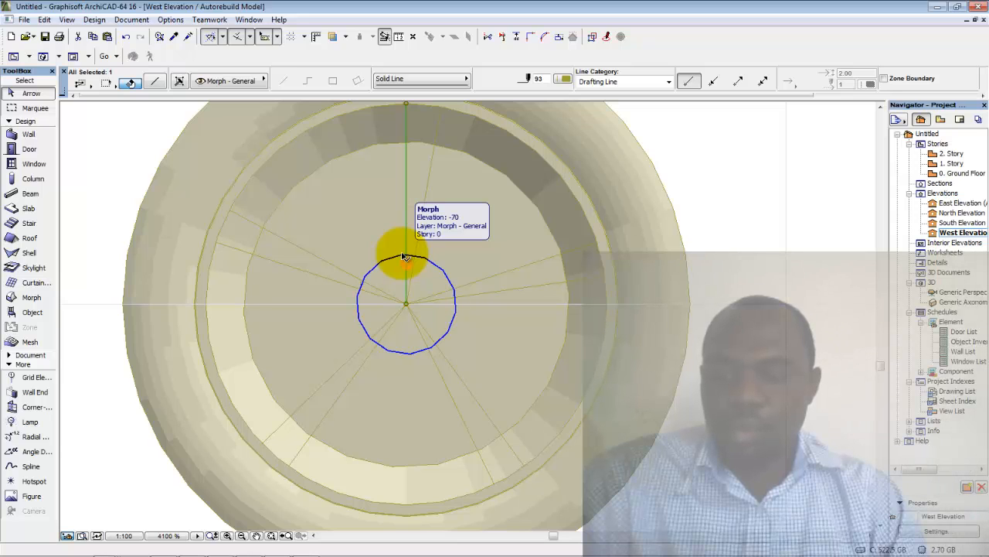
Copy the vertical line rotated 10° counterclockwise about the wheel centre
{"action": "key", "text": "ctrl+alt+e"}
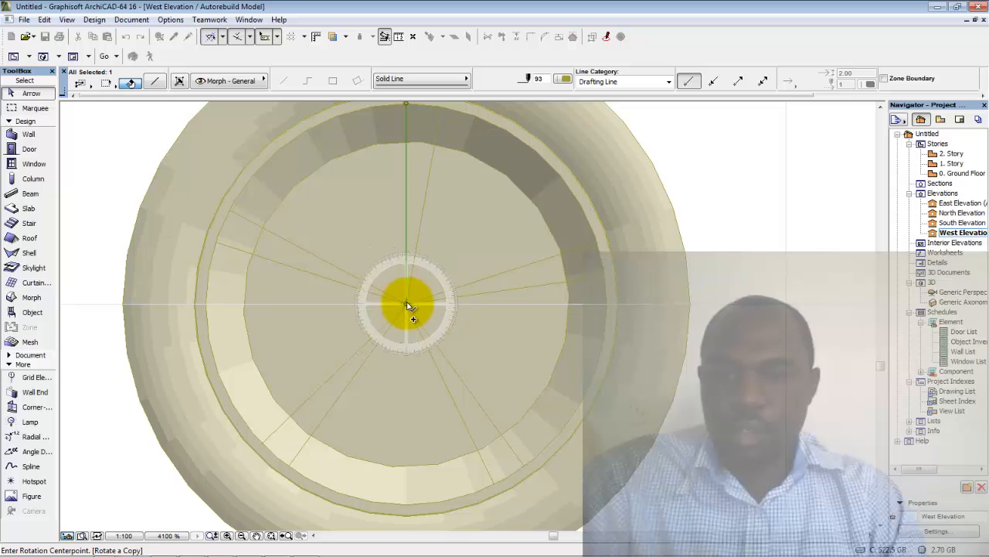
{"action": "left_click", "coordinate": [407, 208]}
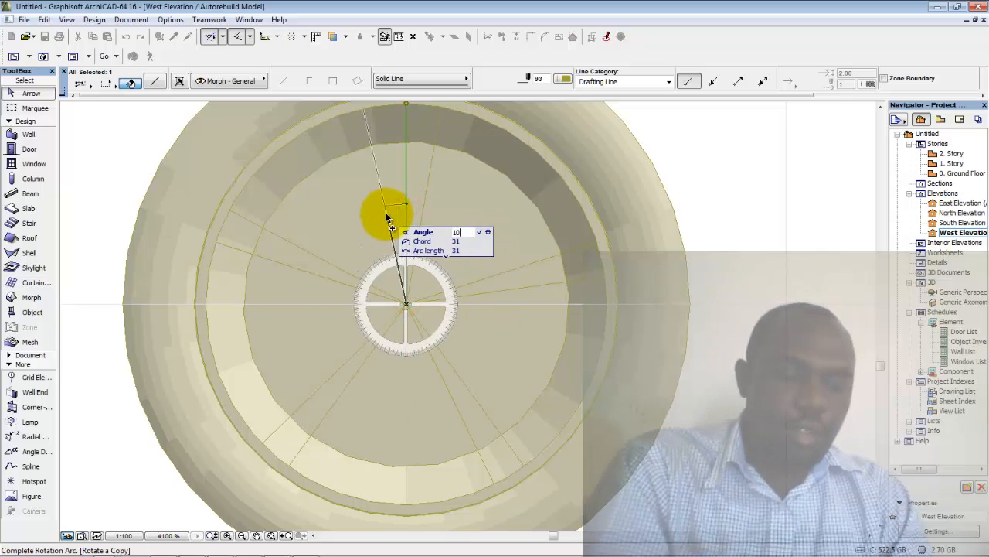
{"action": "left_click", "coordinate": [388, 217]}
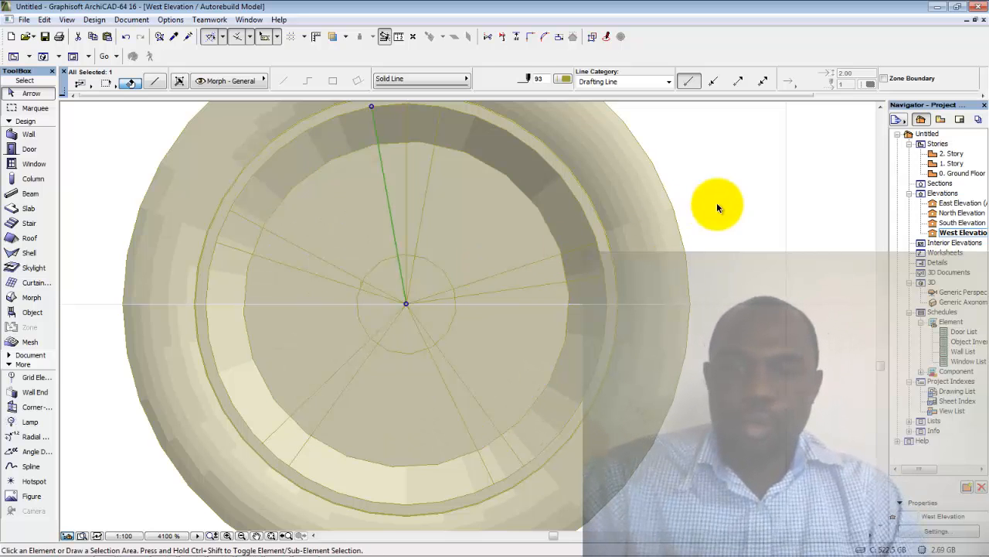
Make four Rotate Multiple Copies of that line every 72° around the wheel
{"action": "right_click", "coordinate": [752, 198]}
{"action": "mouse_move", "coordinate": [788, 318]}
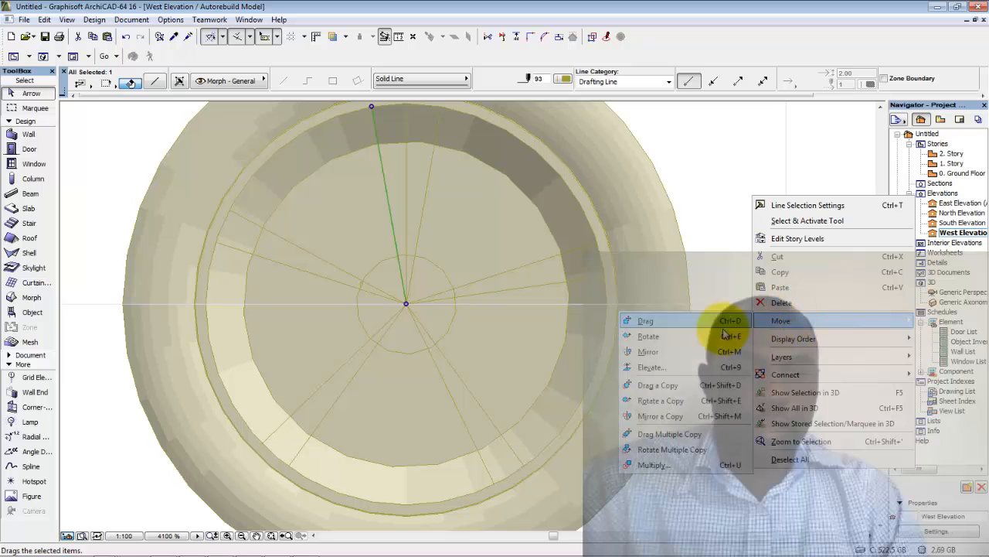
{"action": "left_click", "coordinate": [699, 450]}
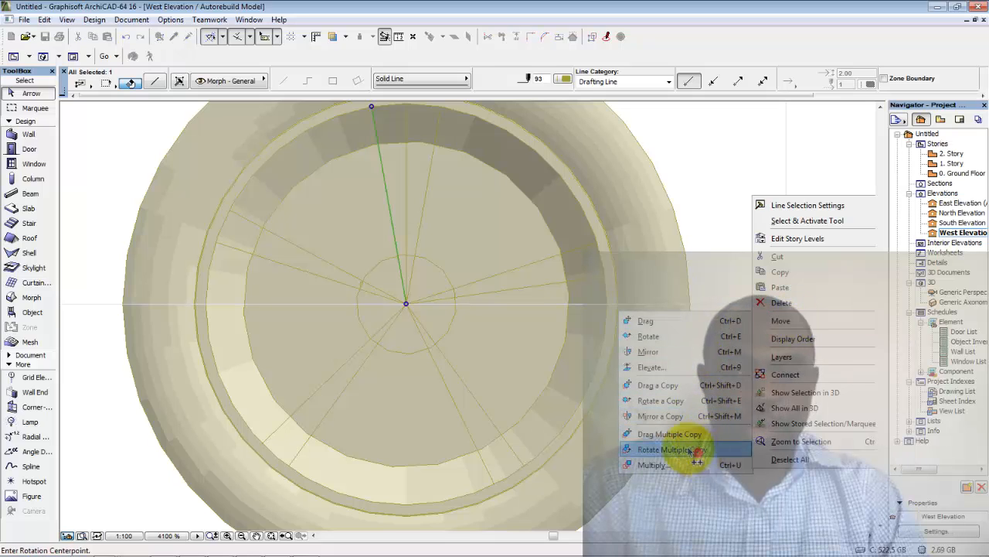
{"action": "left_click", "coordinate": [405, 306]}
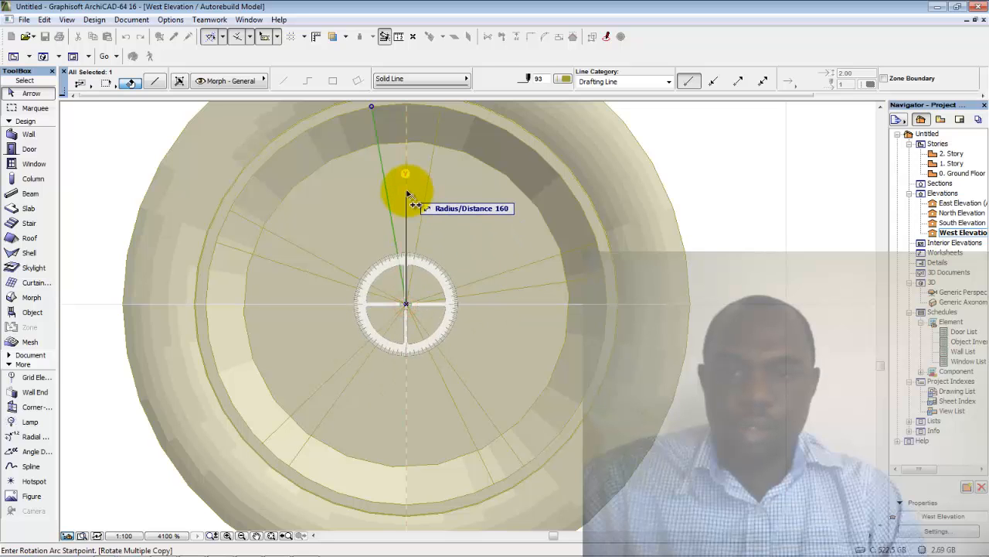
{"action": "left_click", "coordinate": [407, 208]}
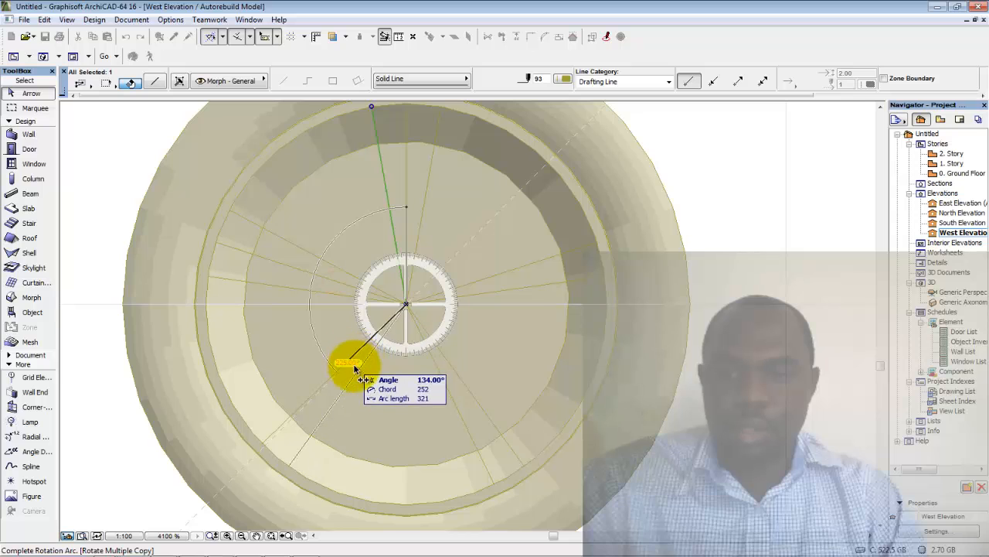
{"action": "left_click", "coordinate": [466, 384]}
{"action": "left_click", "coordinate": [499, 273]}
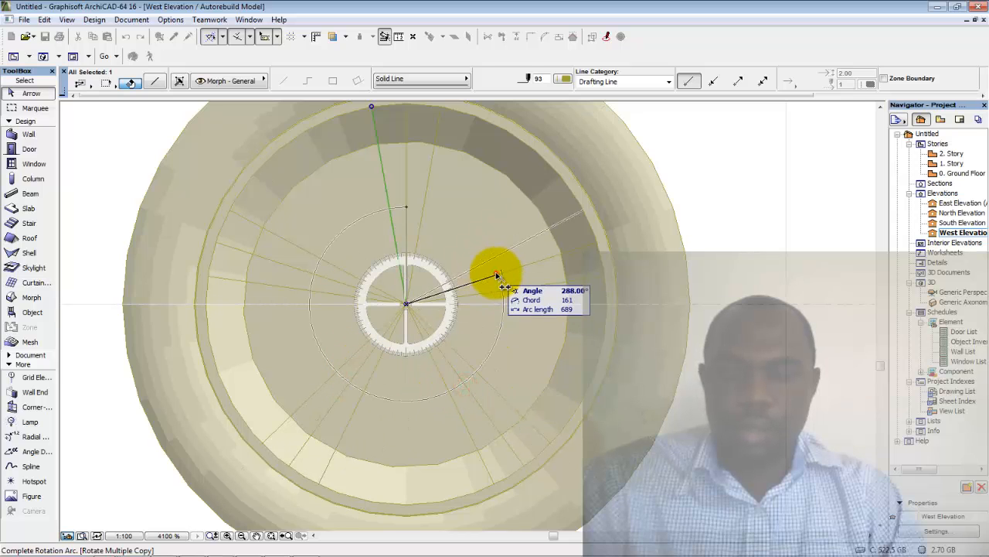
{"action": "left_click", "coordinate": [711, 223]}
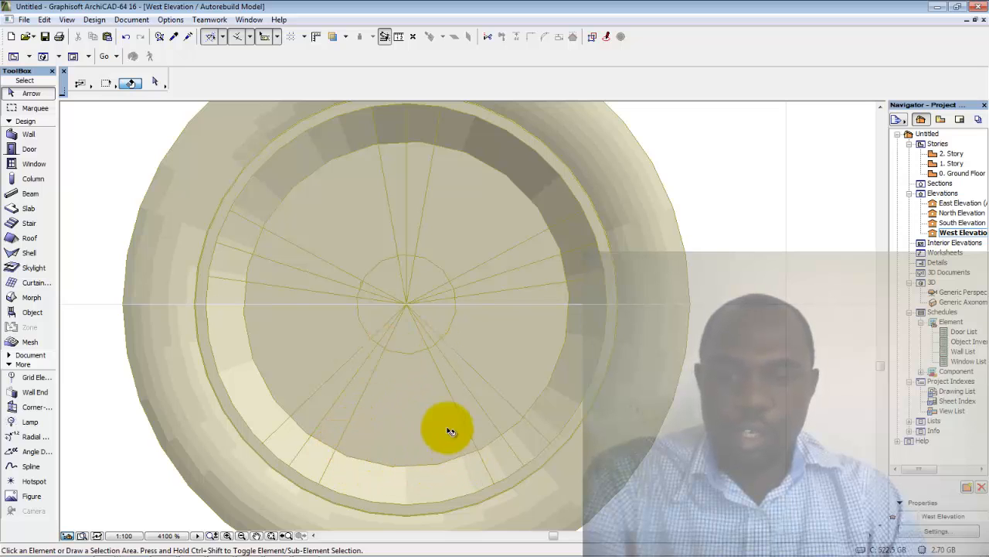
Using the Morph polygon method, draw the wedge's side and its curved outer edge along the rim
{"action": "left_click", "coordinate": [31, 299]}
{"action": "left_click", "coordinate": [282, 81]}
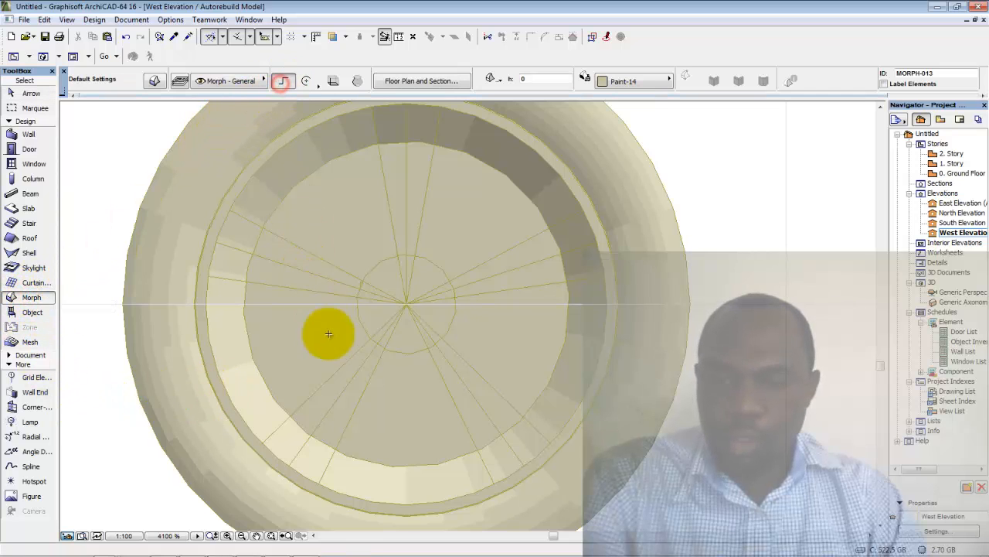
{"action": "left_click", "coordinate": [385, 347]}
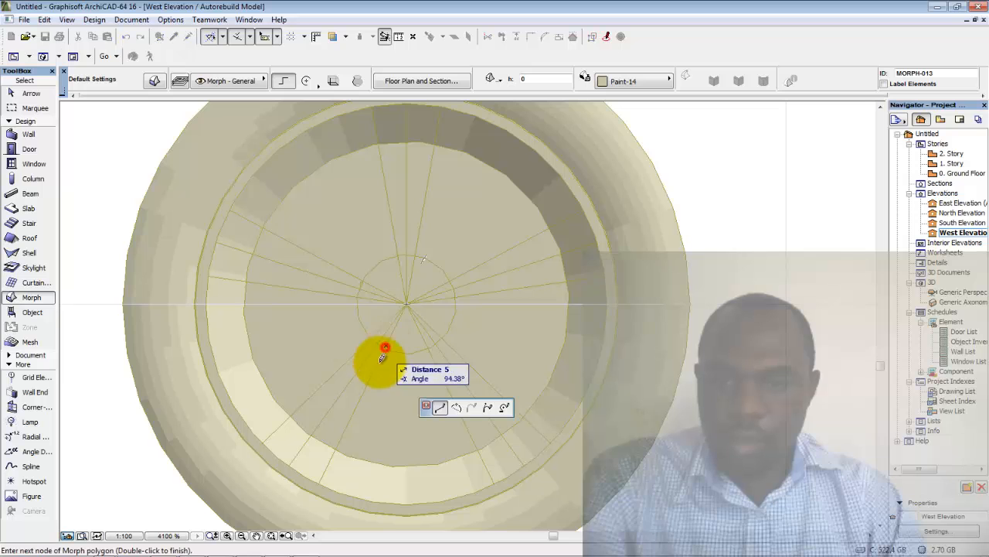
{"action": "scroll", "coordinate": [384, 365], "scroll_direction": "up", "scroll_amount": 3}
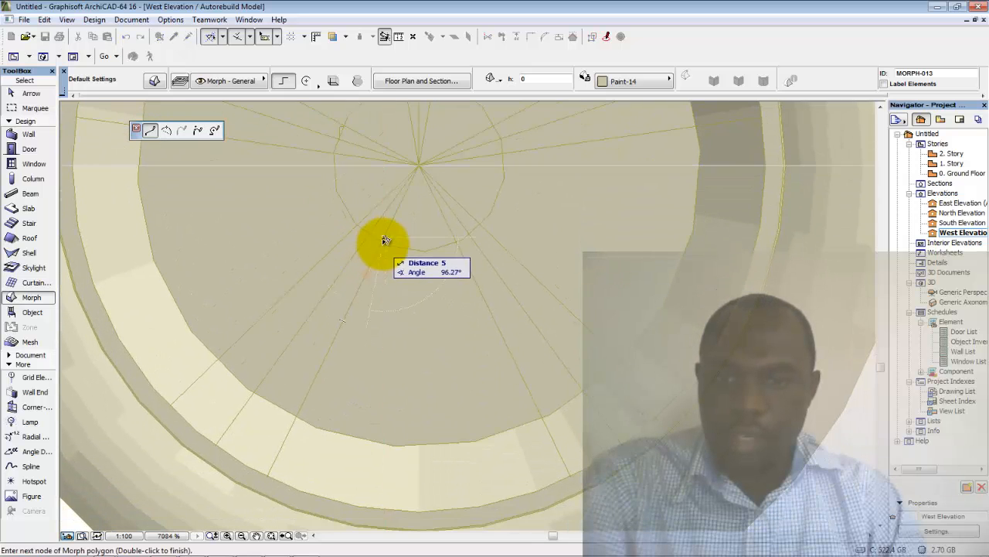
{"action": "scroll", "coordinate": [386, 239], "scroll_direction": "up", "scroll_amount": 3}
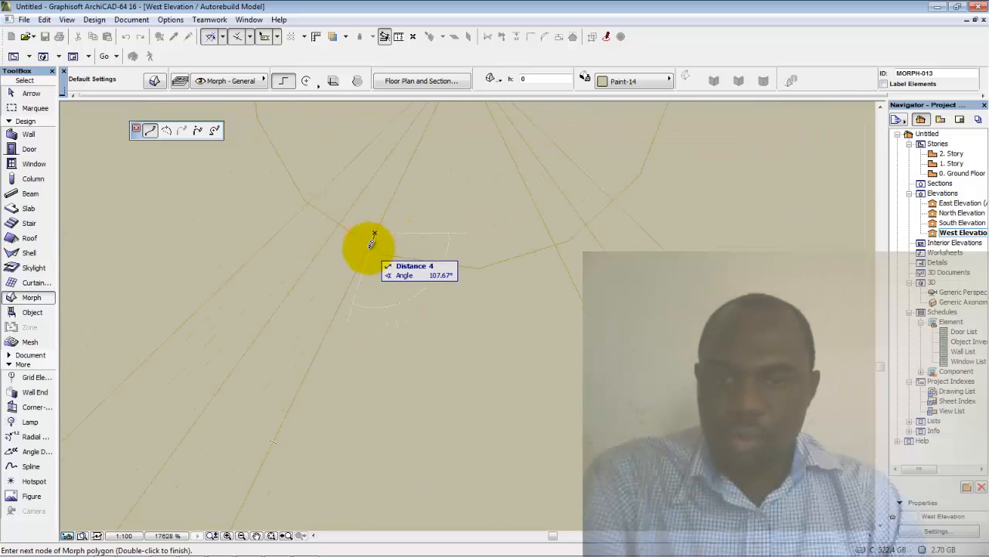
{"action": "scroll", "coordinate": [374, 251], "scroll_direction": "down", "scroll_amount": 2}
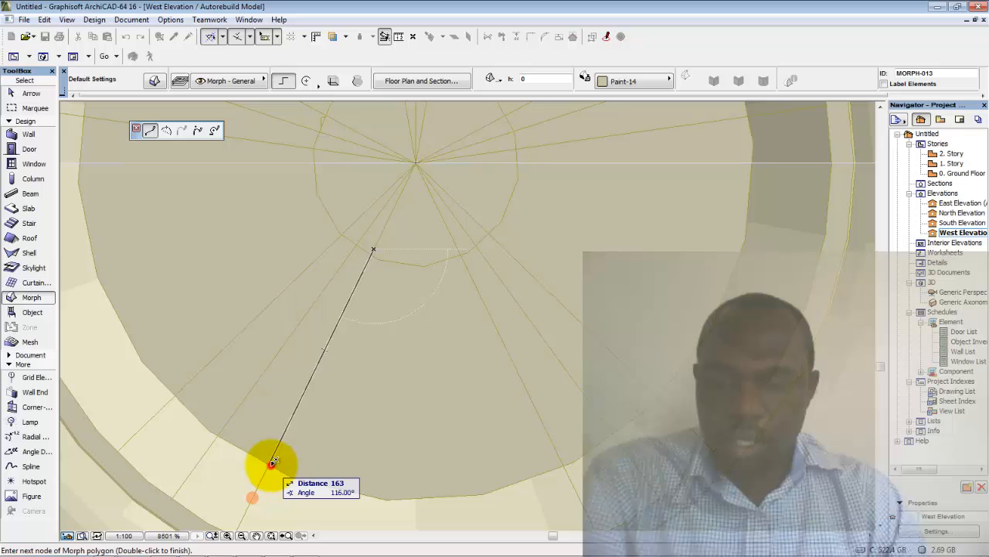
{"action": "left_click", "coordinate": [270, 464]}
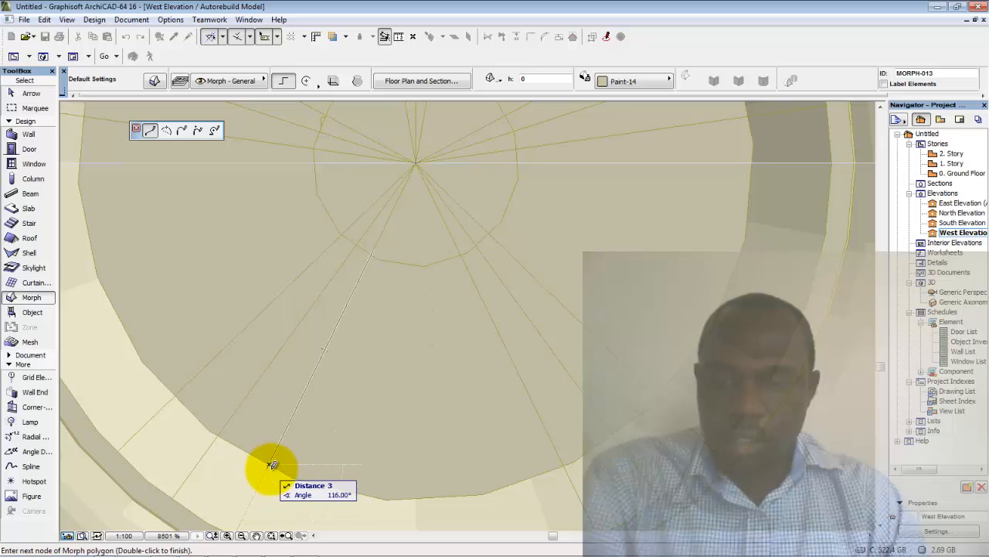
{"action": "left_click", "coordinate": [168, 132]}
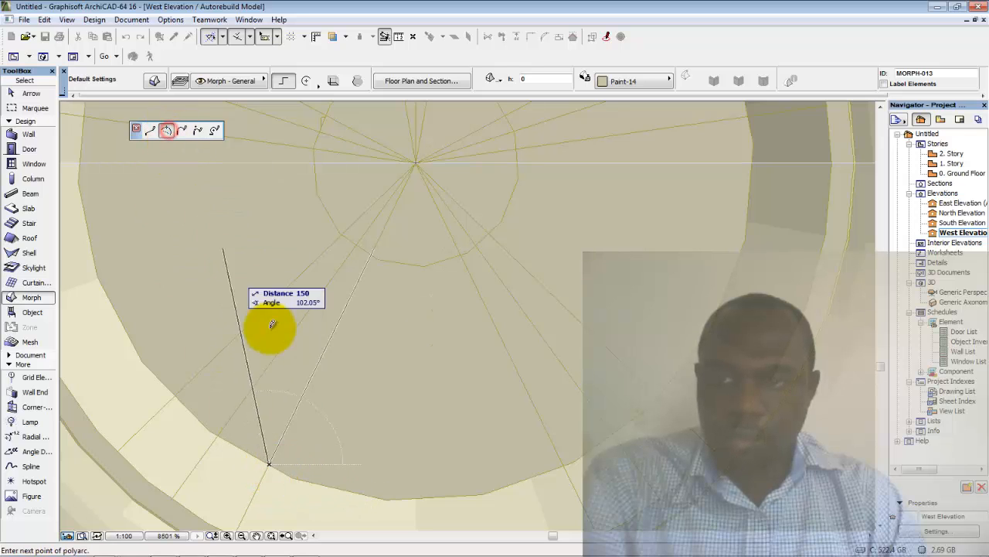
{"action": "left_click", "coordinate": [564, 463]}
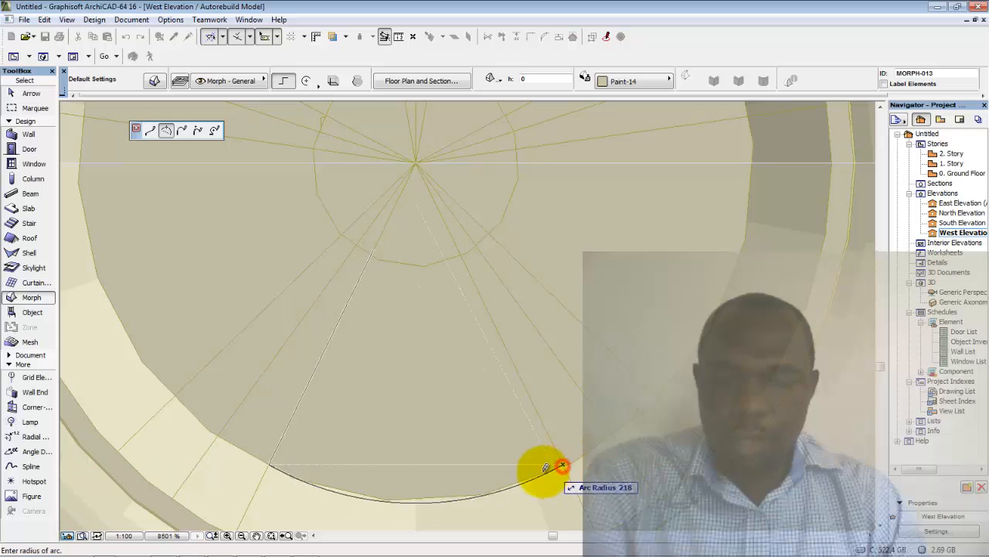
{"action": "left_click", "coordinate": [438, 491]}
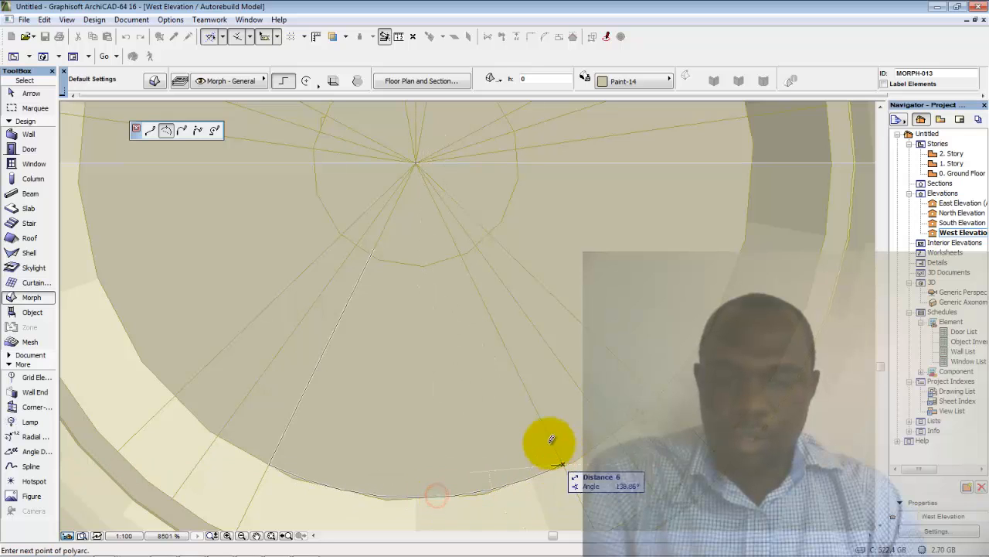
{"action": "left_click", "coordinate": [150, 131]}
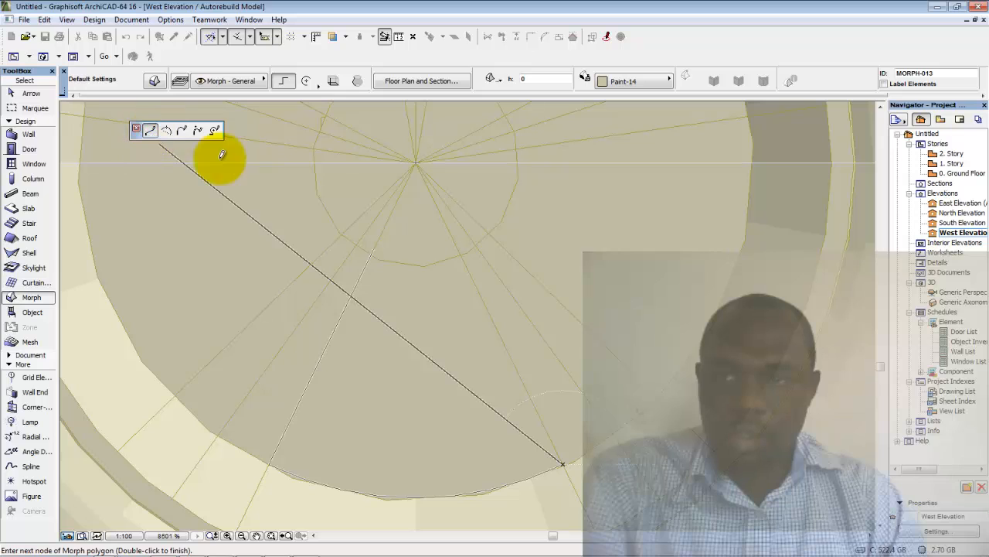
Add the hub-side corner and curved inner edge, then close the wedge outline
{"action": "left_click", "coordinate": [462, 253]}
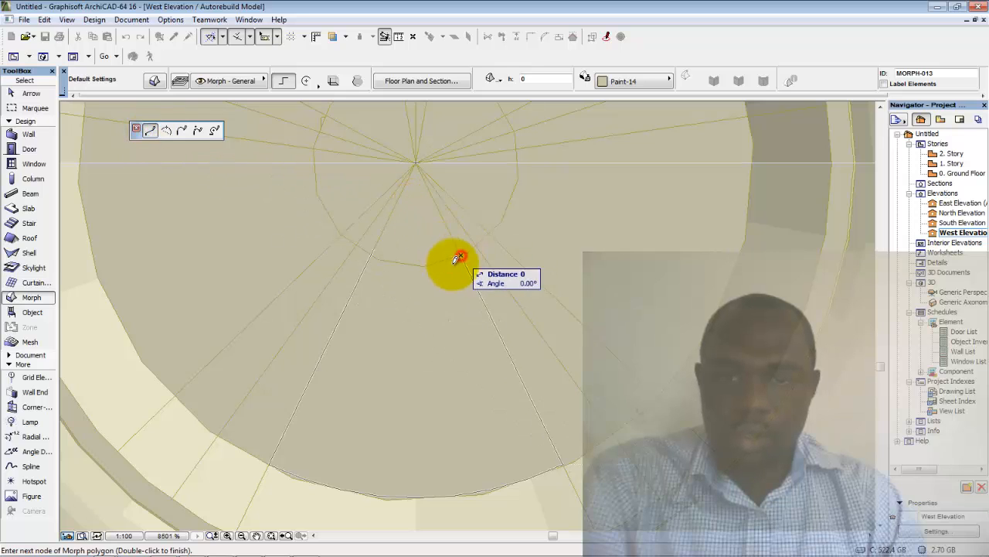
{"action": "left_click", "coordinate": [165, 130]}
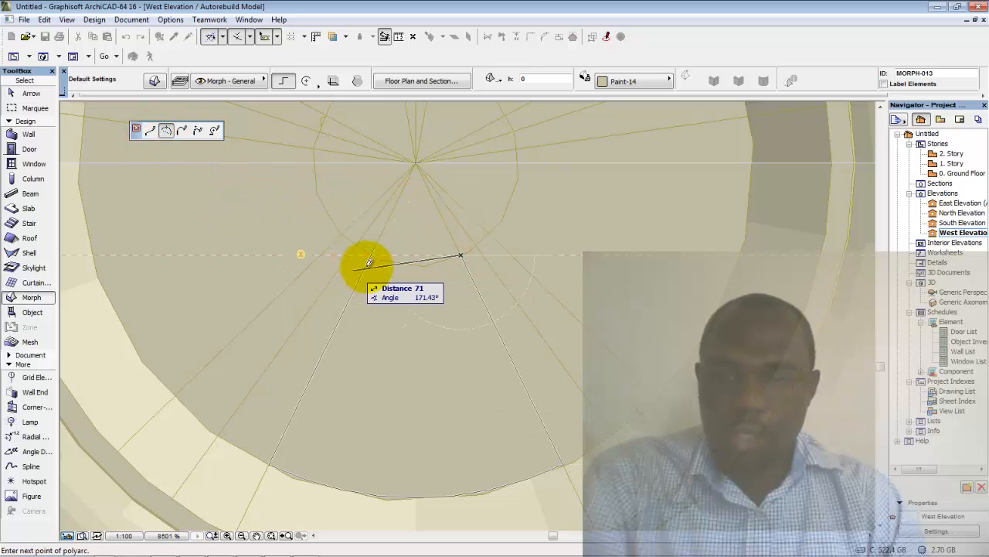
{"action": "scroll", "coordinate": [373, 254], "scroll_direction": "up", "scroll_amount": 3}
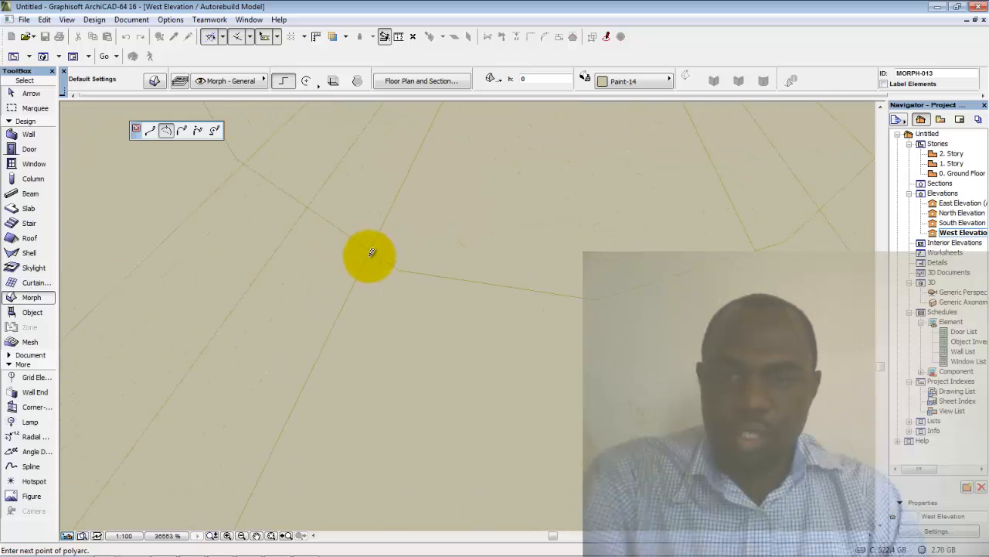
{"action": "left_click", "coordinate": [372, 248]}
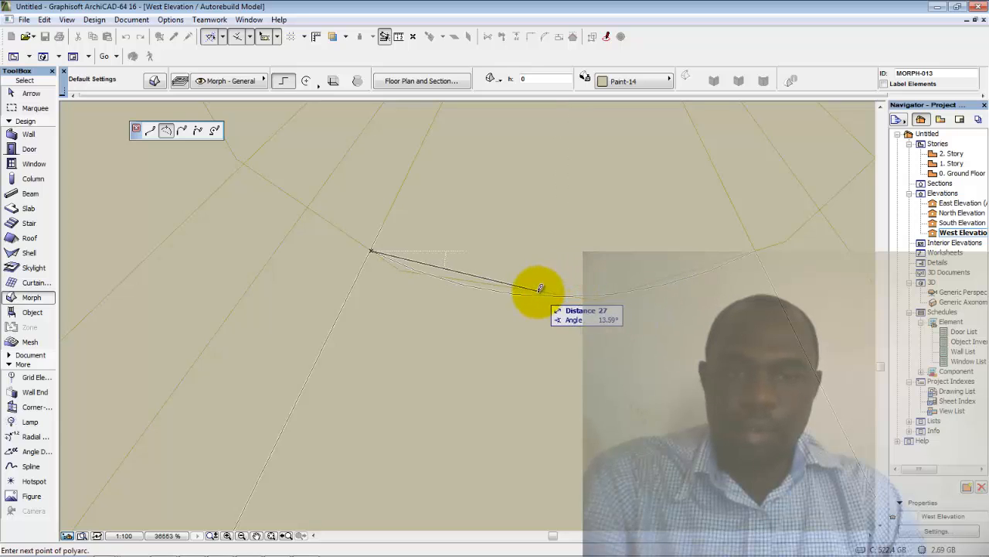
{"action": "left_click", "coordinate": [152, 131]}
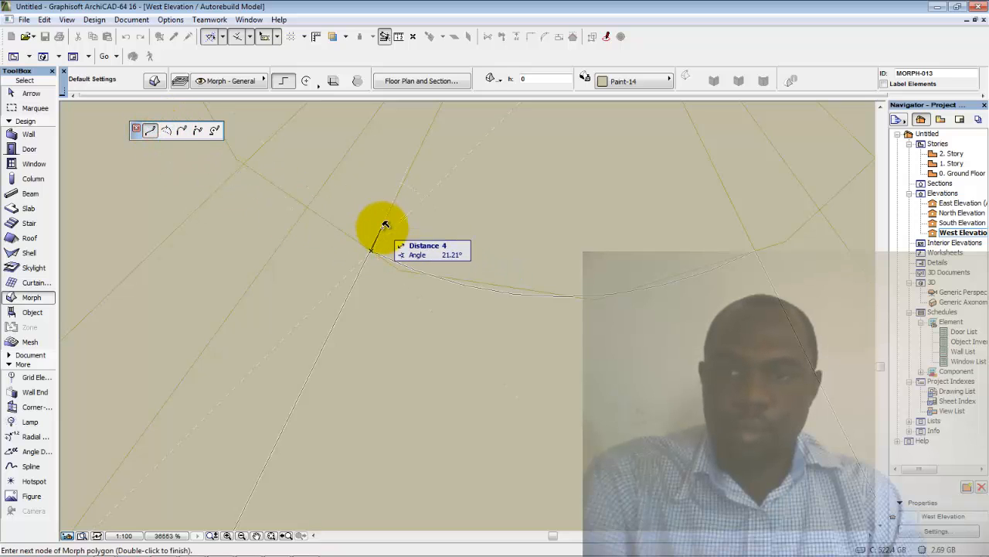
{"action": "scroll", "coordinate": [382, 223], "scroll_direction": "up", "scroll_amount": 3}
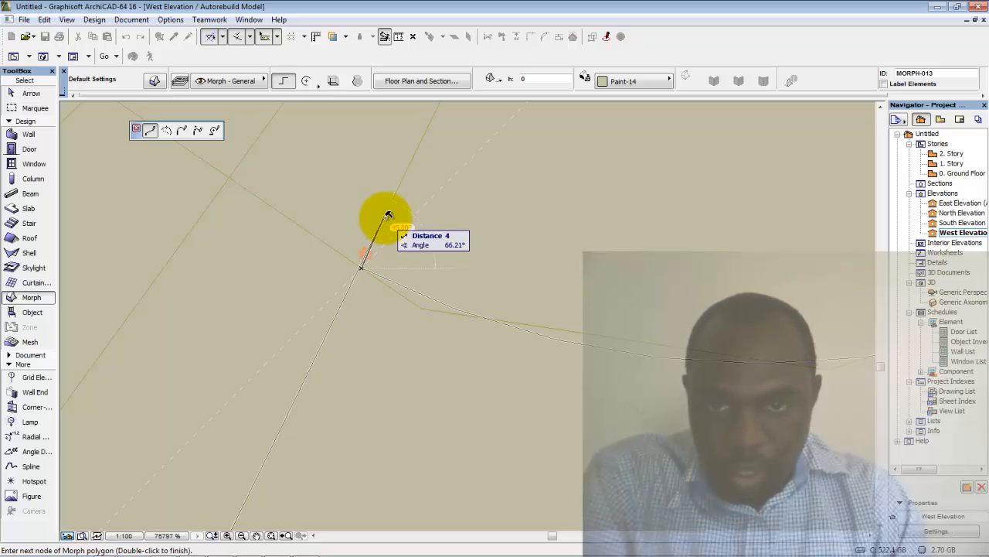
{"action": "double_click", "coordinate": [389, 214]}
{"action": "scroll", "coordinate": [382, 224], "scroll_direction": "up", "scroll_amount": 1}
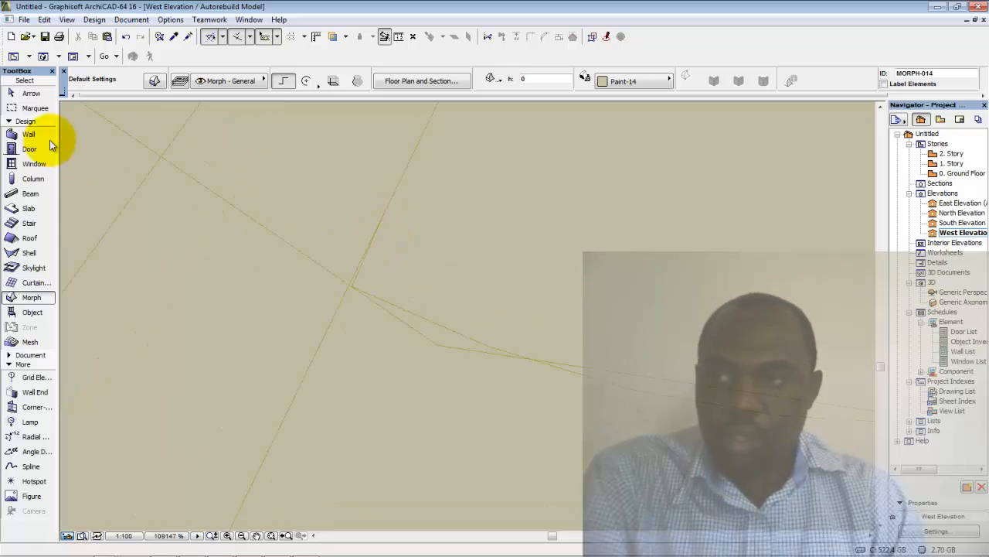
Select the wedge Morph and try inserting a node on its edge, then cancel
{"action": "left_click", "coordinate": [12, 93]}
{"action": "left_click", "coordinate": [381, 395]}
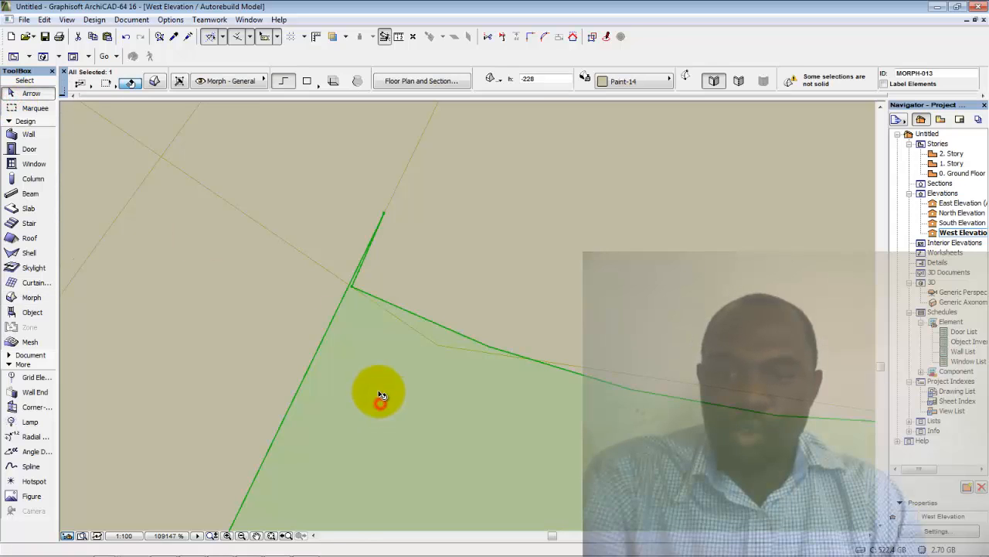
{"action": "scroll", "coordinate": [371, 274], "scroll_direction": "up", "scroll_amount": 2}
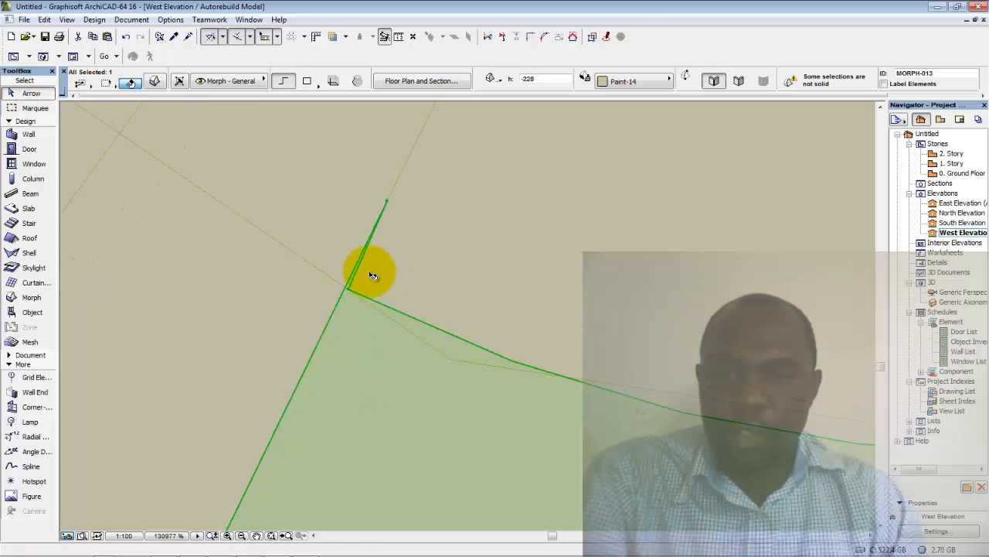
{"action": "left_click", "coordinate": [318, 323]}
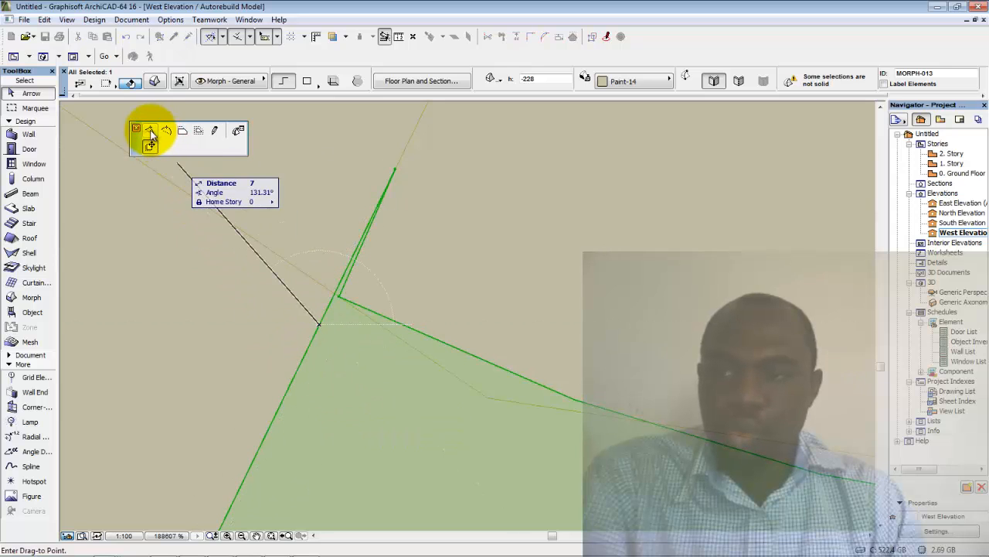
{"action": "left_click", "coordinate": [151, 132]}
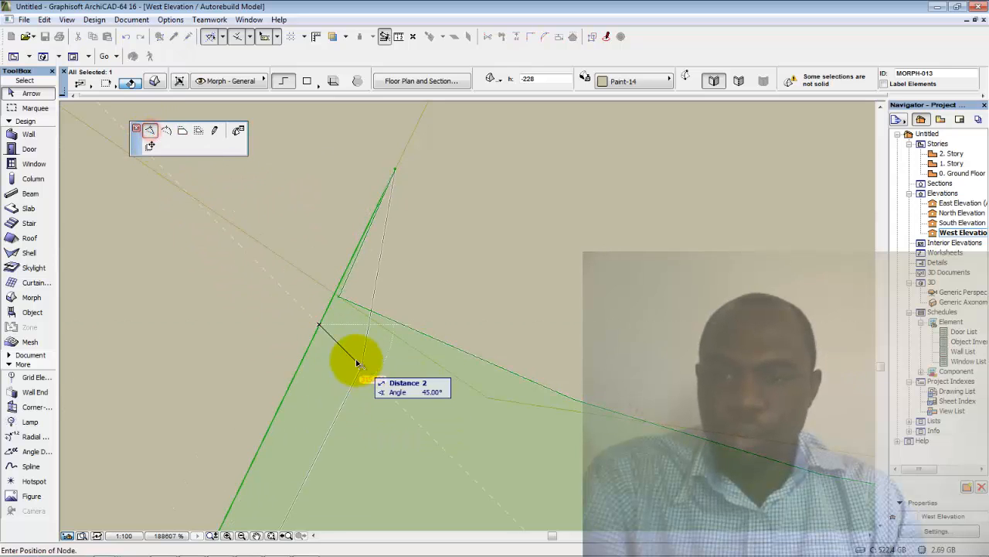
{"action": "left_click", "coordinate": [336, 298]}
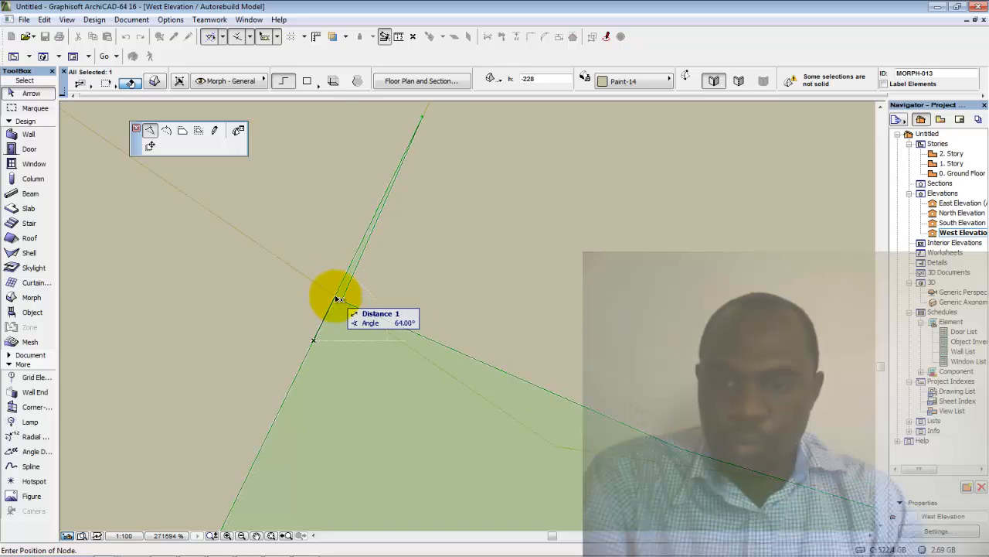
{"action": "scroll", "coordinate": [332, 293], "scroll_direction": "up", "scroll_amount": 2}
{"action": "key", "text": "Escape"}
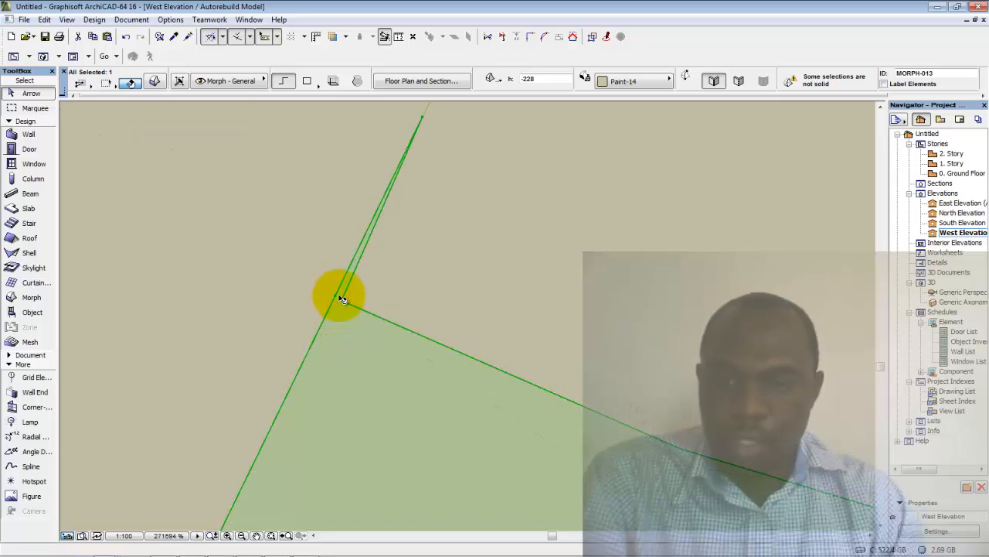
{"action": "scroll", "coordinate": [340, 301], "scroll_direction": "up", "scroll_amount": 2}
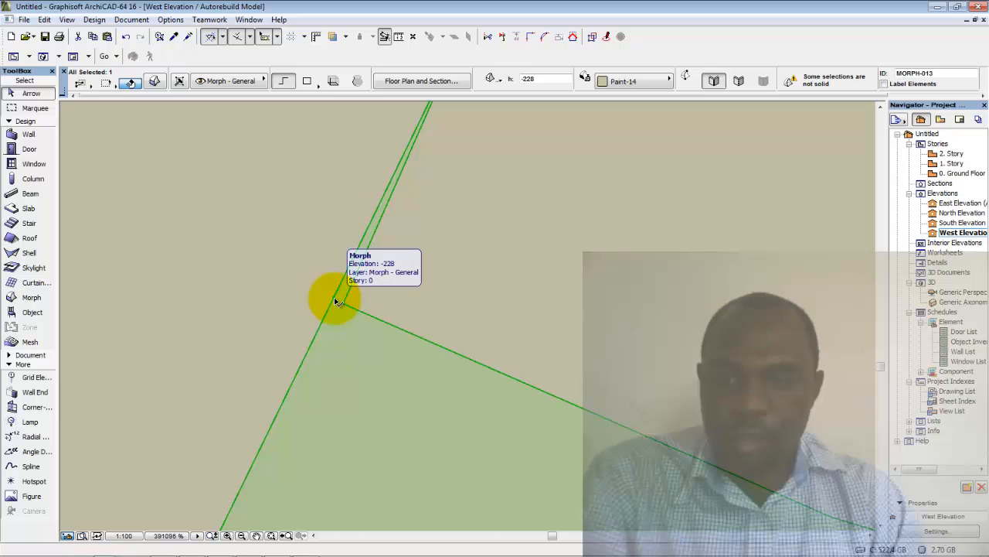
Snap the Morph's corner and upper nodes onto the corner, merging the edges
{"action": "right_click", "coordinate": [337, 302]}
{"action": "left_click", "coordinate": [344, 308]}
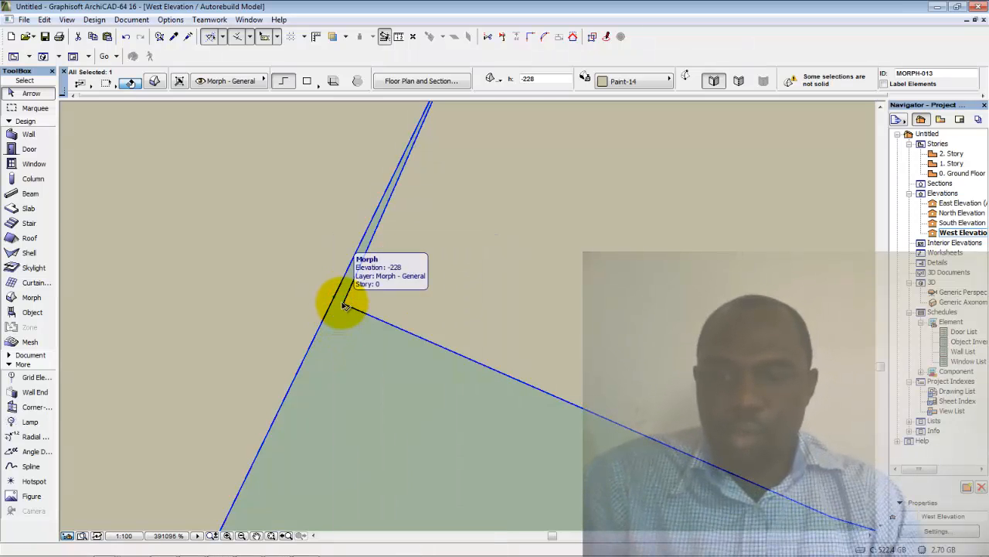
{"action": "left_click", "coordinate": [342, 304]}
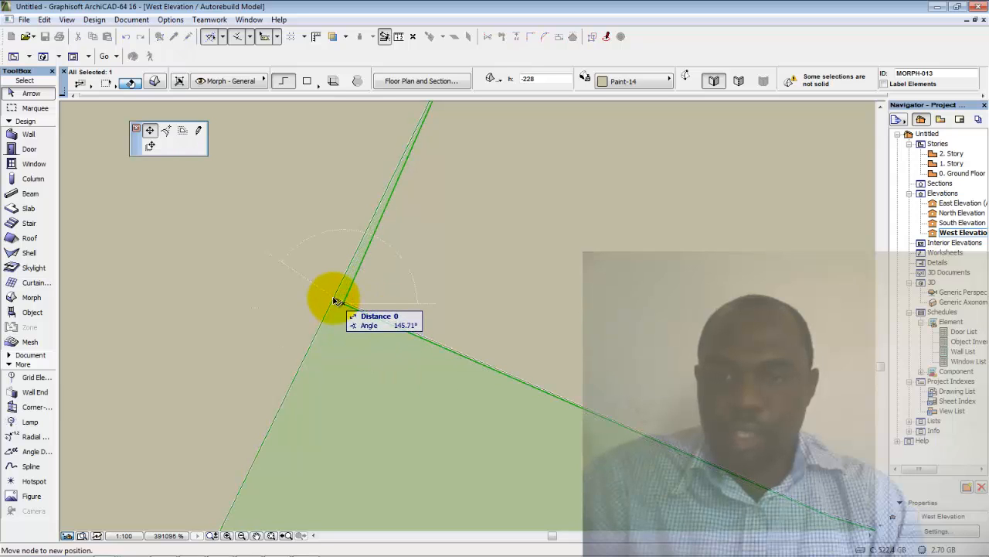
{"action": "left_click", "coordinate": [335, 300]}
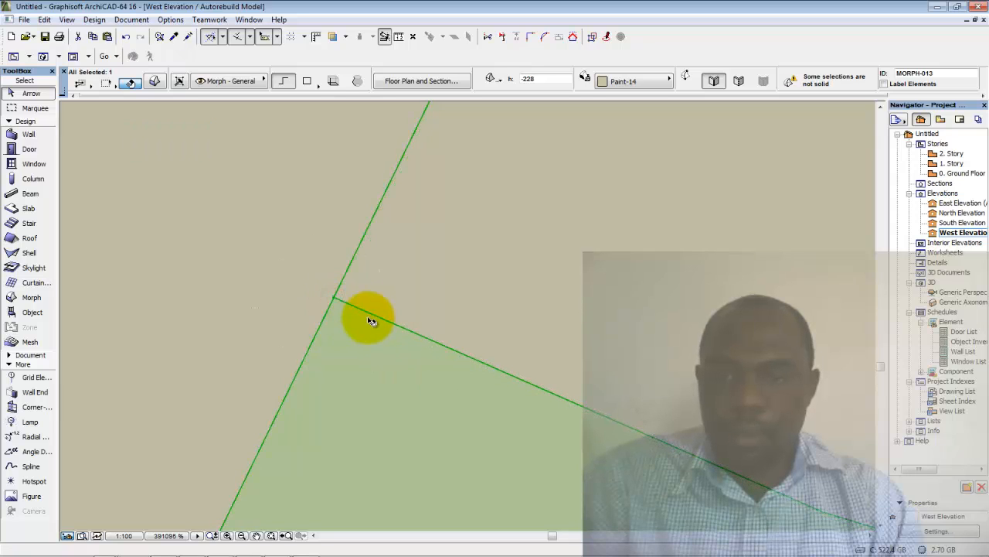
{"action": "scroll", "coordinate": [372, 314], "scroll_direction": "down", "scroll_amount": 3}
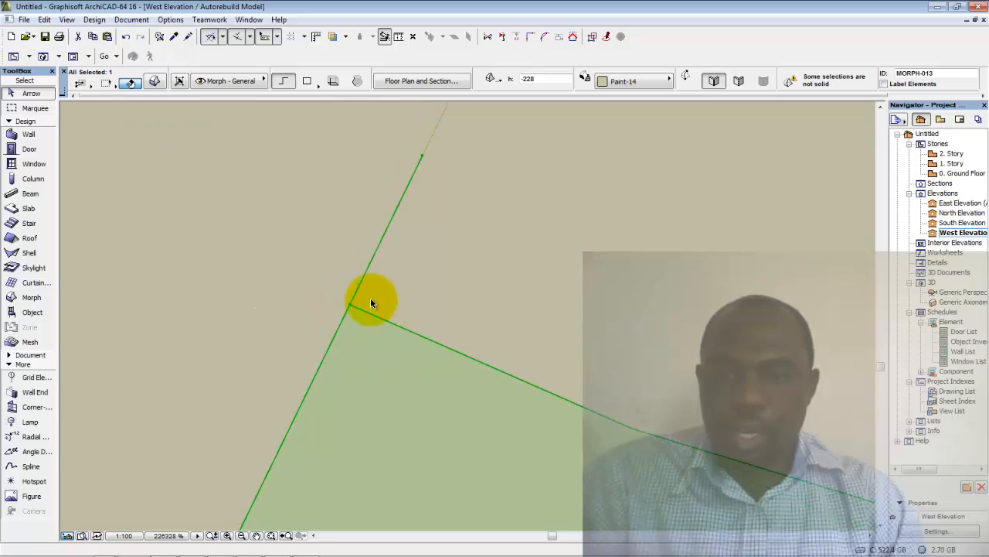
{"action": "left_click", "coordinate": [424, 159]}
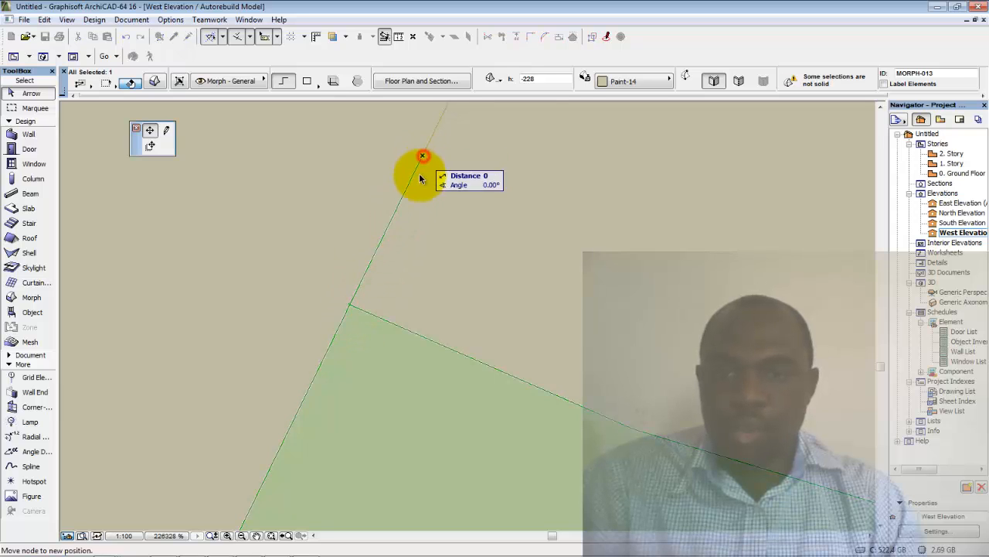
{"action": "left_click", "coordinate": [350, 304]}
Bend the wedge's inner edge beside the hub into an arc, then clear the selection
{"action": "scroll", "coordinate": [484, 308], "scroll_direction": "down", "scroll_amount": 6}
{"action": "middle_click_drag", "start_coordinate": [470, 309], "coordinate": [358, 286]}
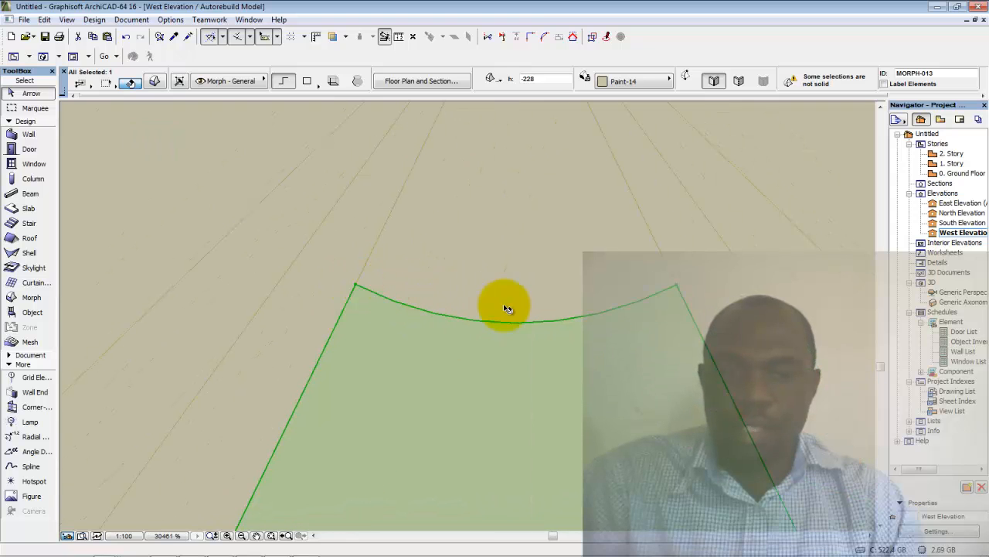
{"action": "scroll", "coordinate": [514, 340], "scroll_direction": "down", "scroll_amount": 6}
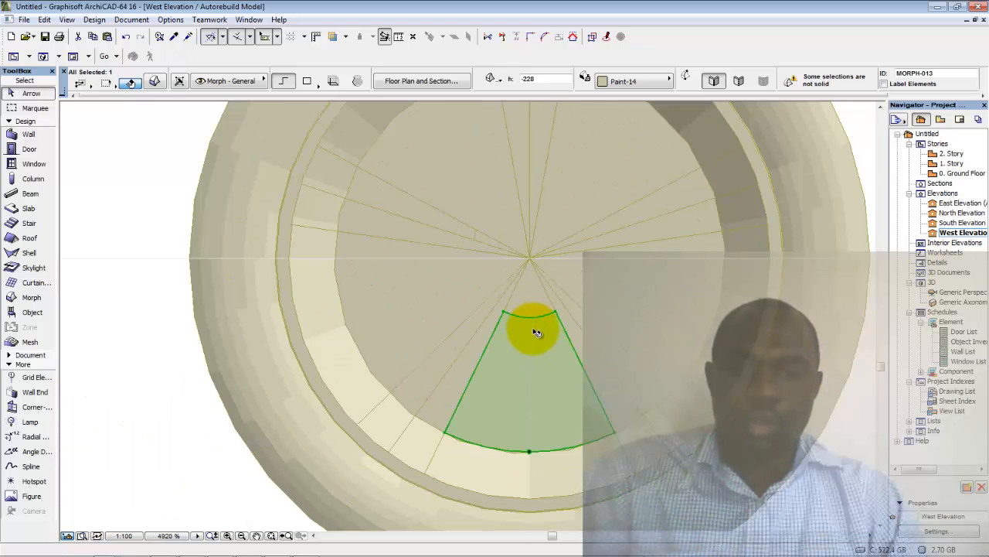
{"action": "scroll", "coordinate": [532, 315], "scroll_direction": "up", "scroll_amount": 7}
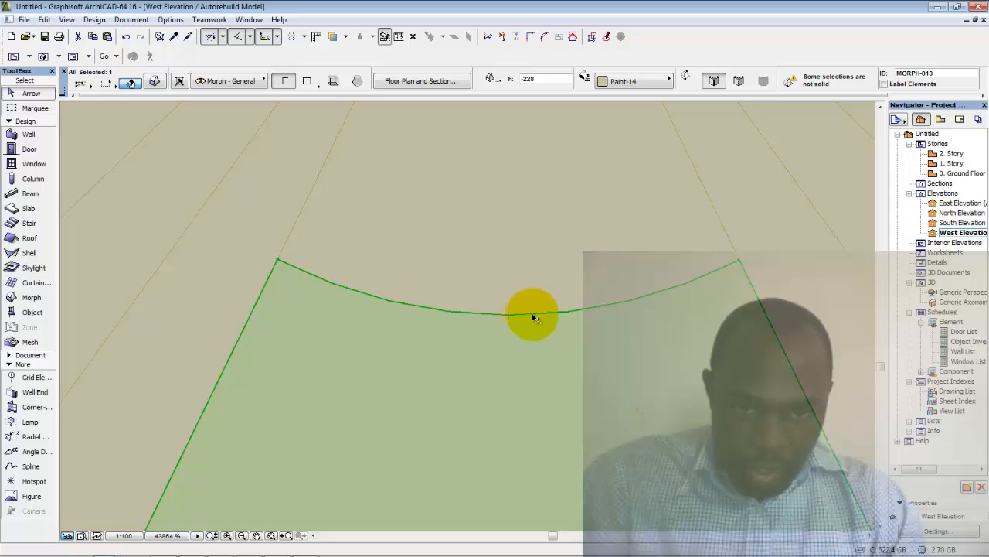
{"action": "left_click", "coordinate": [519, 314]}
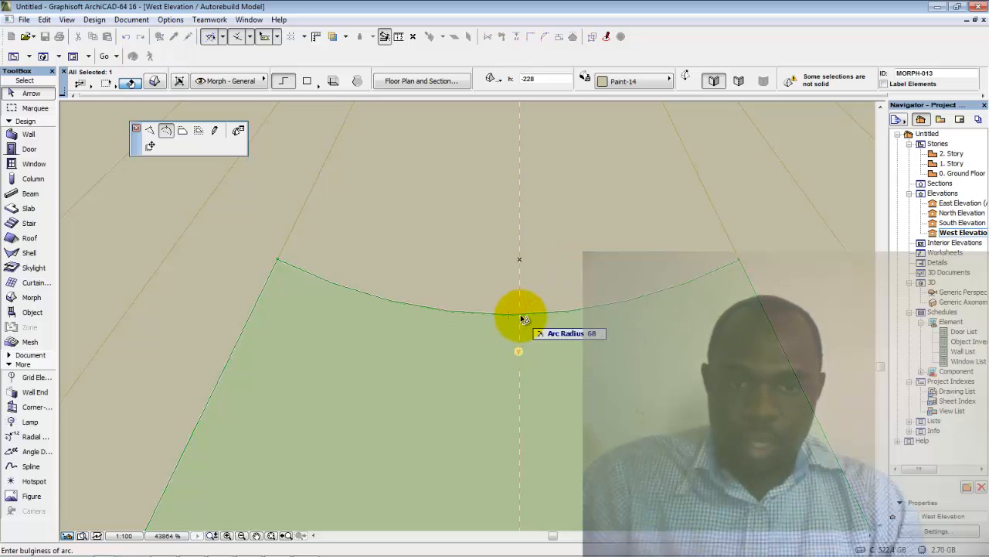
{"action": "left_click", "coordinate": [523, 318]}
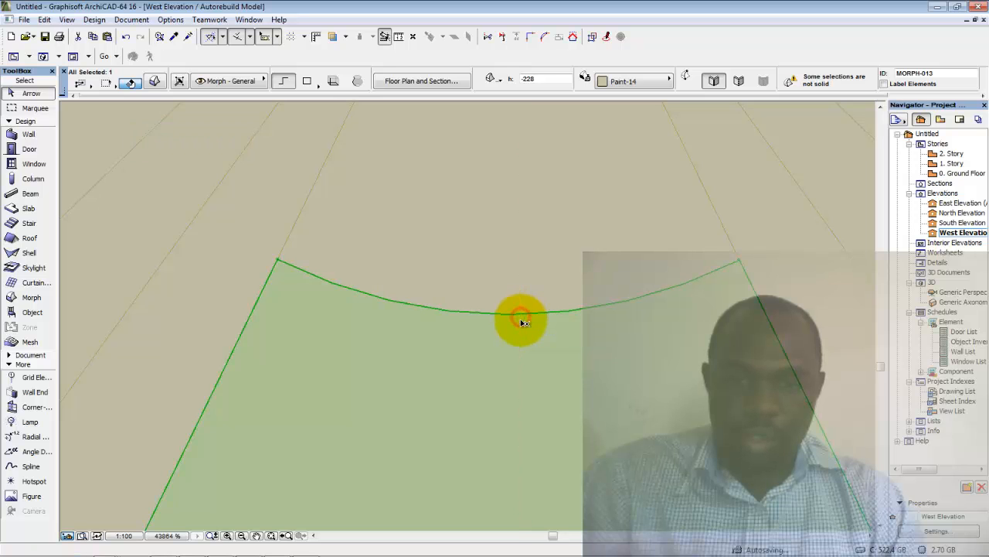
{"action": "scroll", "coordinate": [519, 322], "scroll_direction": "down", "scroll_amount": 7}
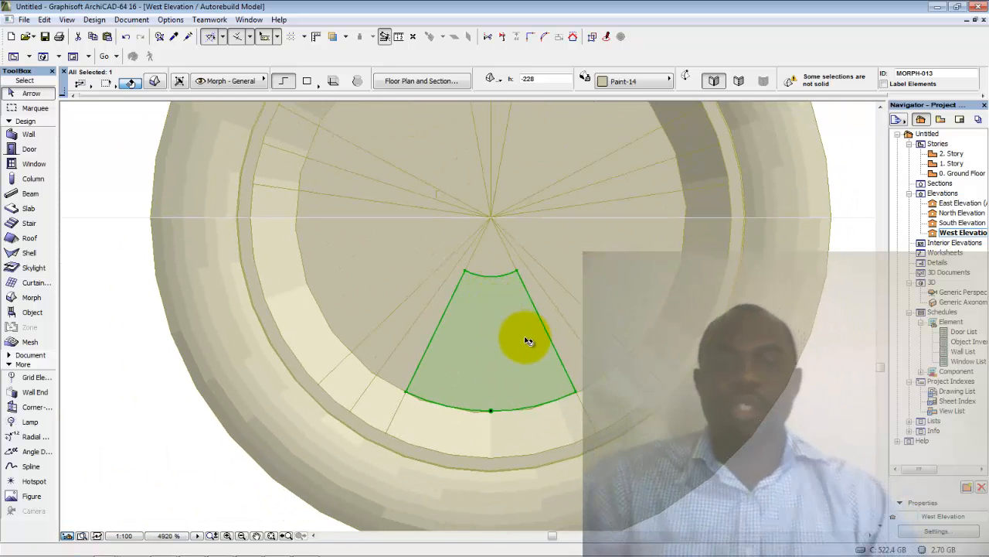
{"action": "left_click", "coordinate": [816, 431]}
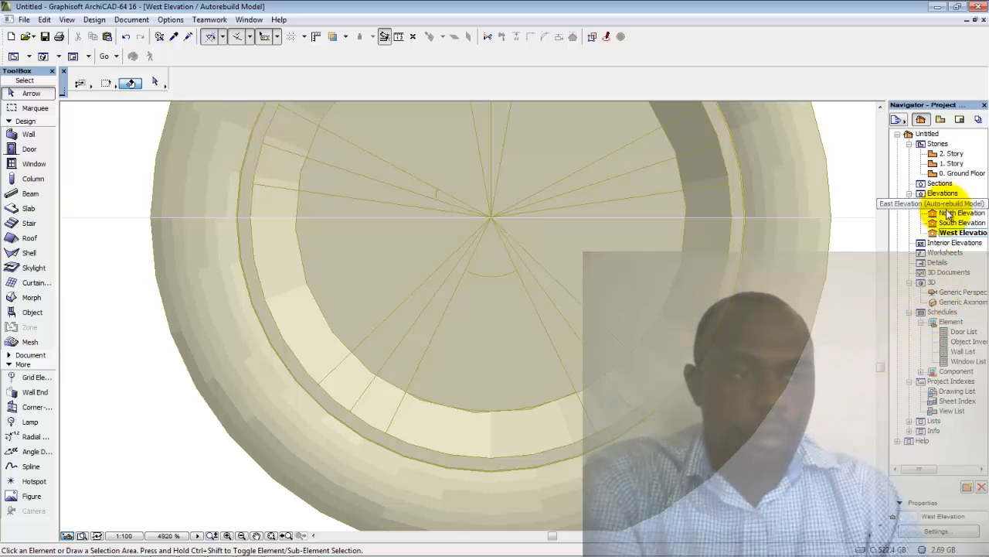
In the Ground Floor plan, select the wedge morph and start, then cancel, a rotation
{"action": "double_click", "coordinate": [952, 173]}
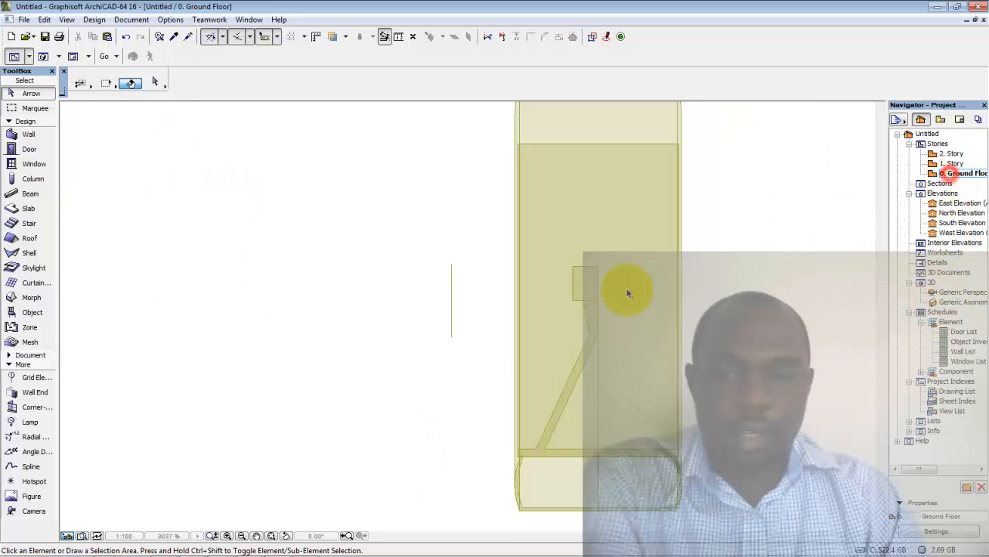
{"action": "scroll", "coordinate": [424, 333], "scroll_direction": "down", "scroll_amount": 5}
{"action": "scroll", "coordinate": [433, 325], "scroll_direction": "down", "scroll_amount": 3}
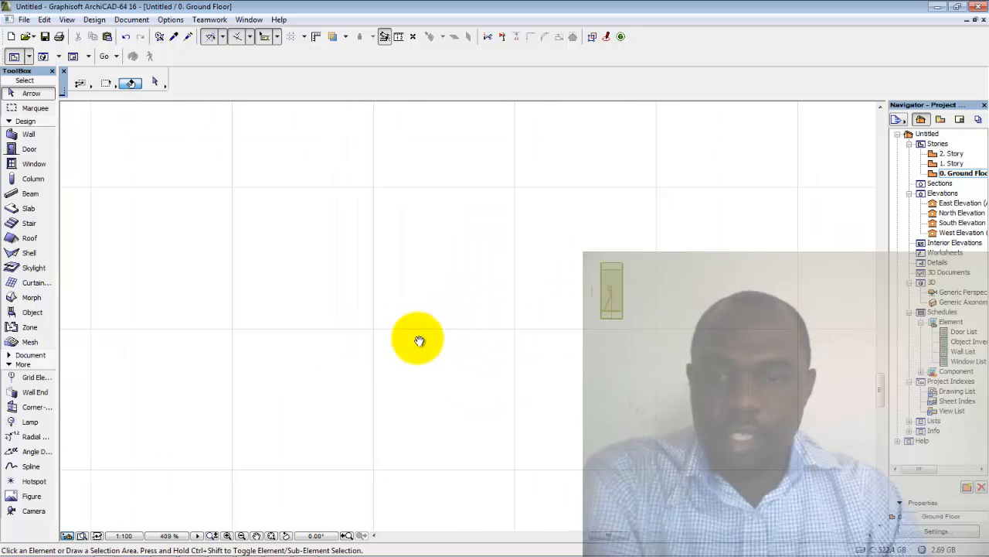
{"action": "scroll", "coordinate": [379, 310], "scroll_direction": "down", "scroll_amount": 2}
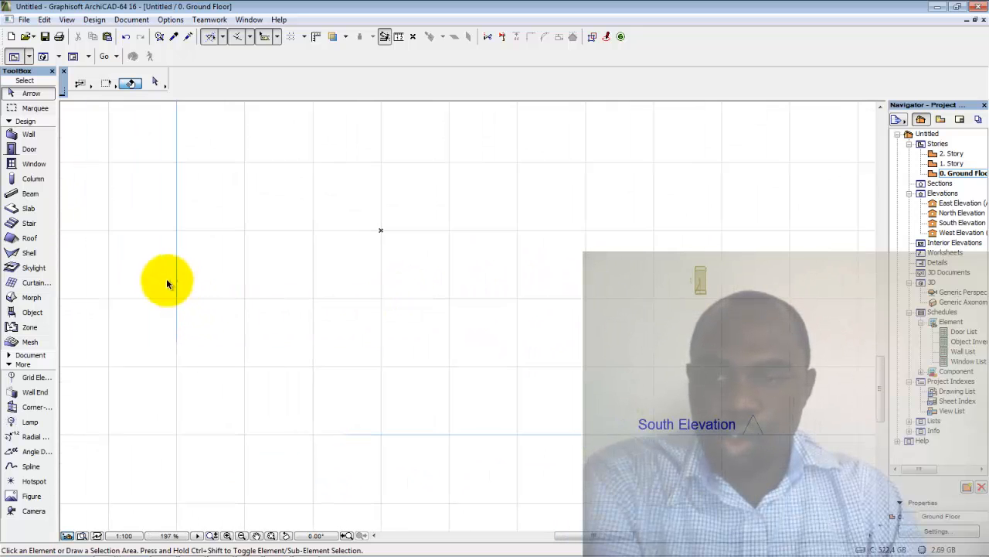
{"action": "left_click", "coordinate": [194, 314]}
{"action": "scroll", "coordinate": [181, 284], "scroll_direction": "up", "scroll_amount": 5}
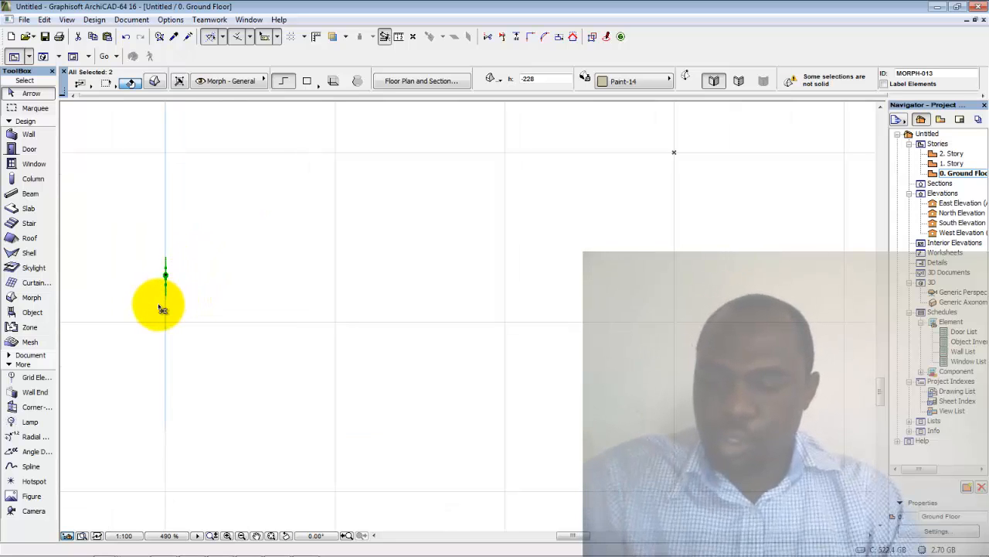
{"action": "key", "text": "ctrl+e"}
{"action": "left_click", "coordinate": [166, 296]}
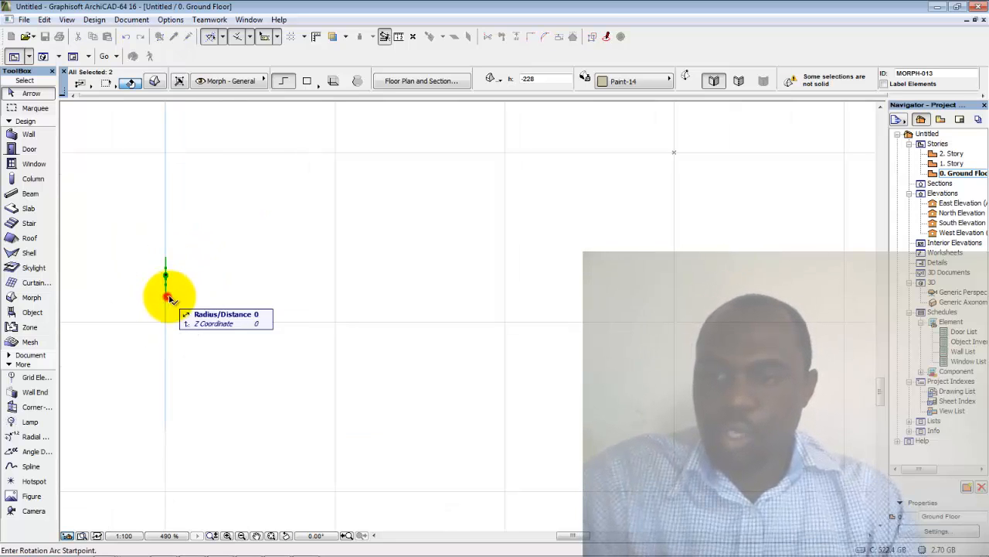
{"action": "key", "text": "Escape"}
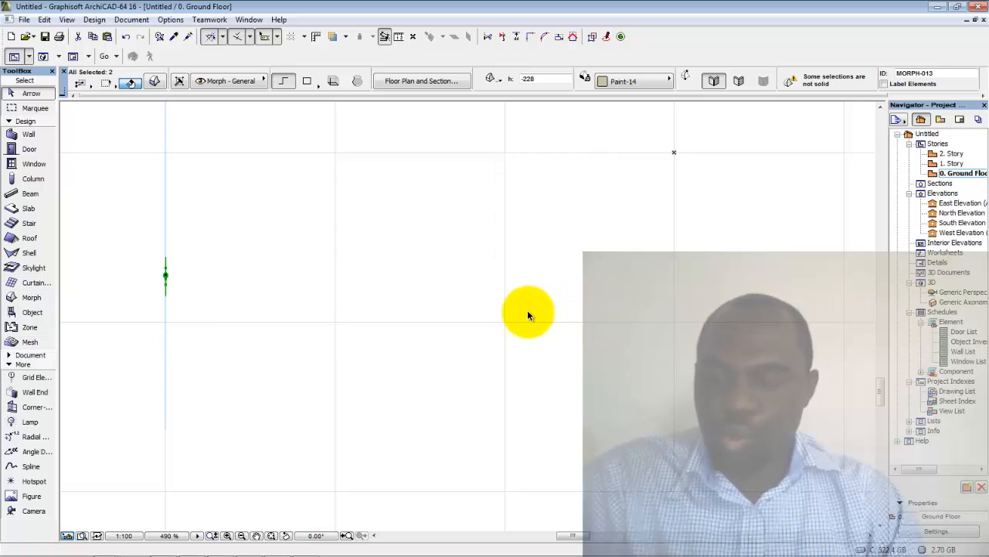
Move the wedge morph beside the wheel with Drag (Ctrl+D)
{"action": "key", "text": "ctrl+d"}
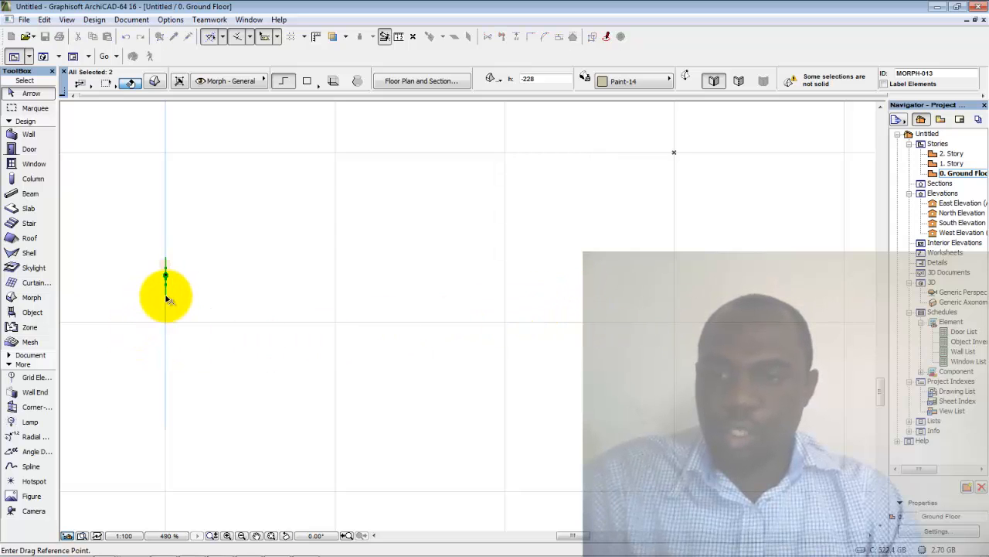
{"action": "left_click", "coordinate": [167, 296]}
{"action": "scroll", "coordinate": [618, 310], "scroll_direction": "down", "scroll_amount": 3}
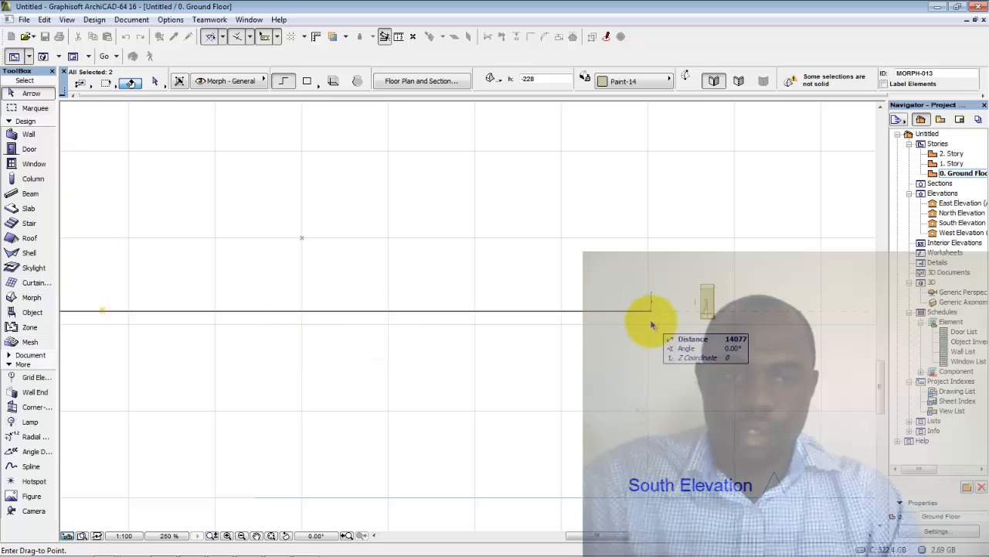
{"action": "left_click", "coordinate": [691, 317]}
{"action": "scroll", "coordinate": [684, 318], "scroll_direction": "up", "scroll_amount": 8}
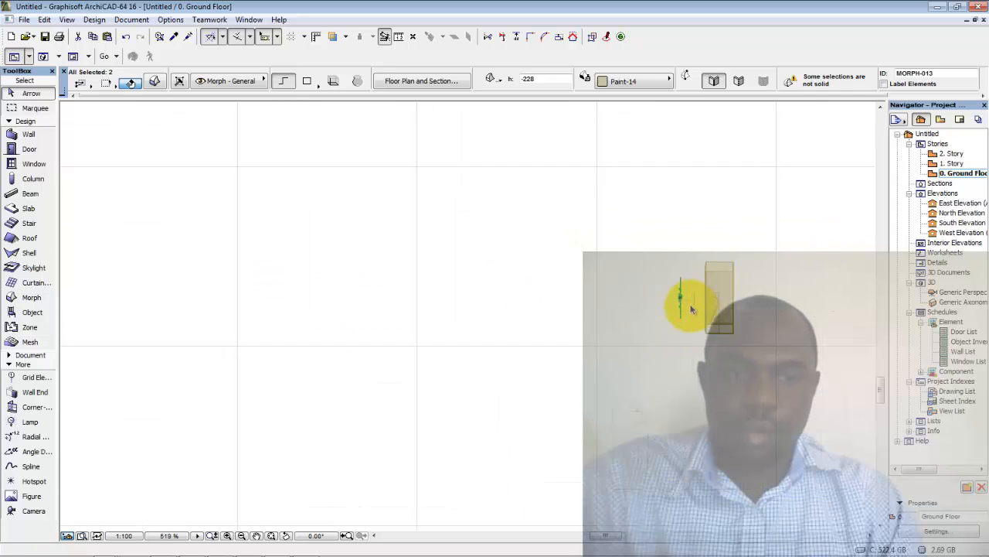
Nudge the thin morph line into place with the pet palette Drag, then deselect it
{"action": "left_click", "coordinate": [661, 334]}
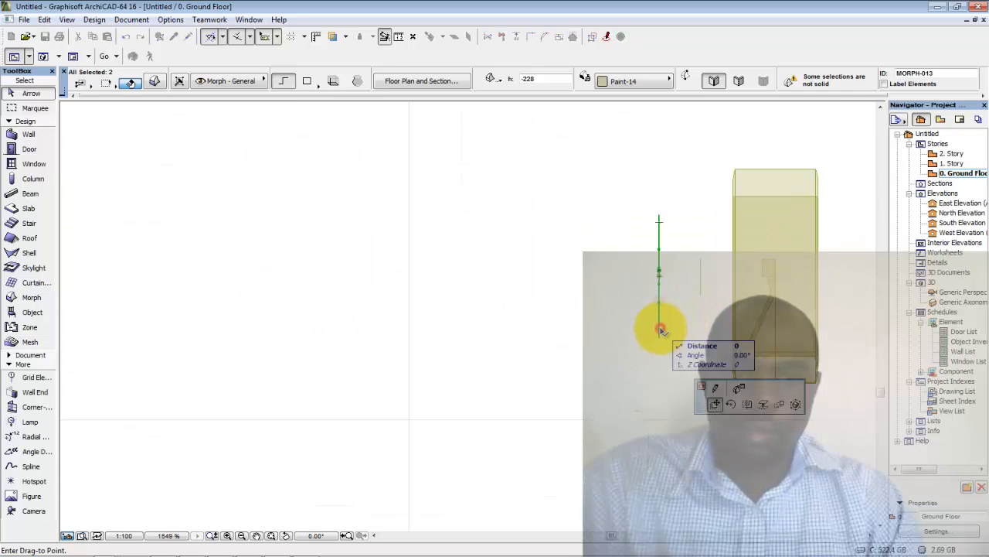
{"action": "key", "text": "Escape"}
{"action": "key", "text": "Escape"}
{"action": "left_click", "coordinate": [661, 332]}
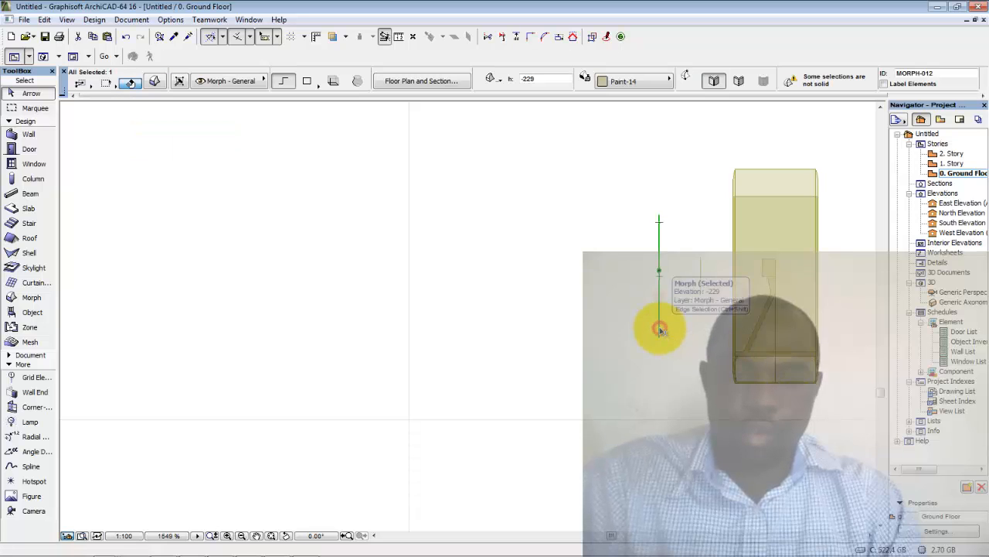
{"action": "left_click", "coordinate": [662, 332]}
{"action": "left_click", "coordinate": [677, 344]}
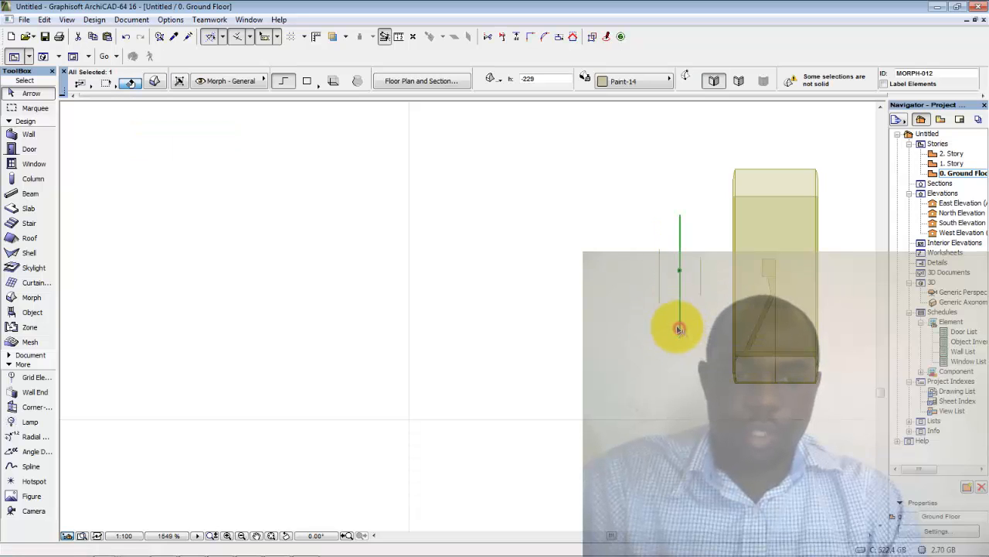
{"action": "scroll", "coordinate": [673, 288], "scroll_direction": "up", "scroll_amount": 3}
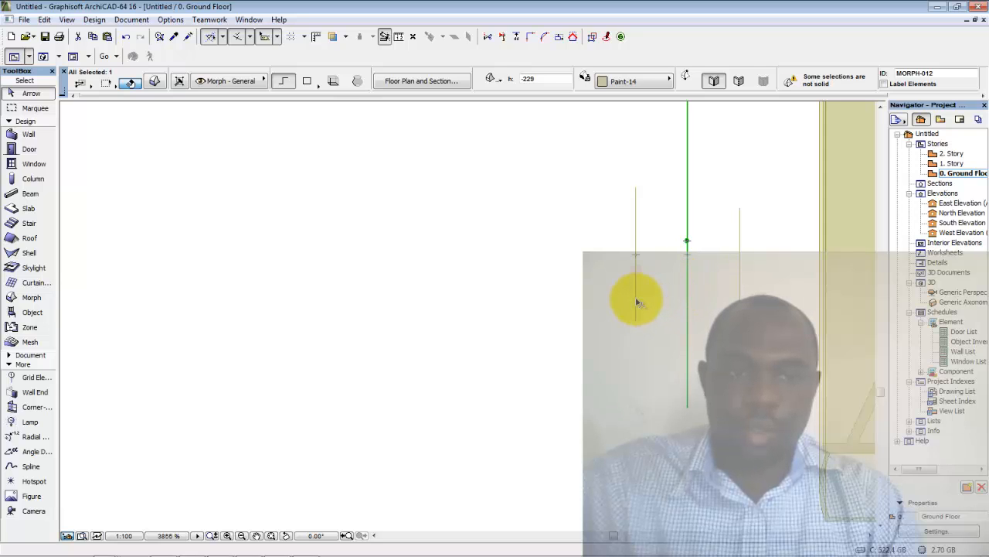
{"action": "left_click", "coordinate": [654, 329]}
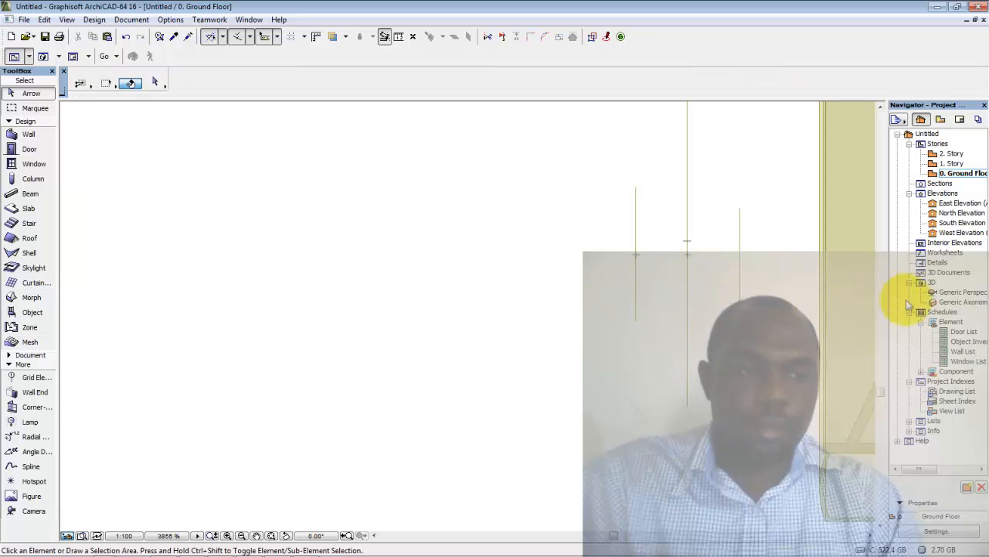
Open Generic Perspective, orbit to face the wheel, and select the wedge morph
{"action": "double_click", "coordinate": [947, 295]}
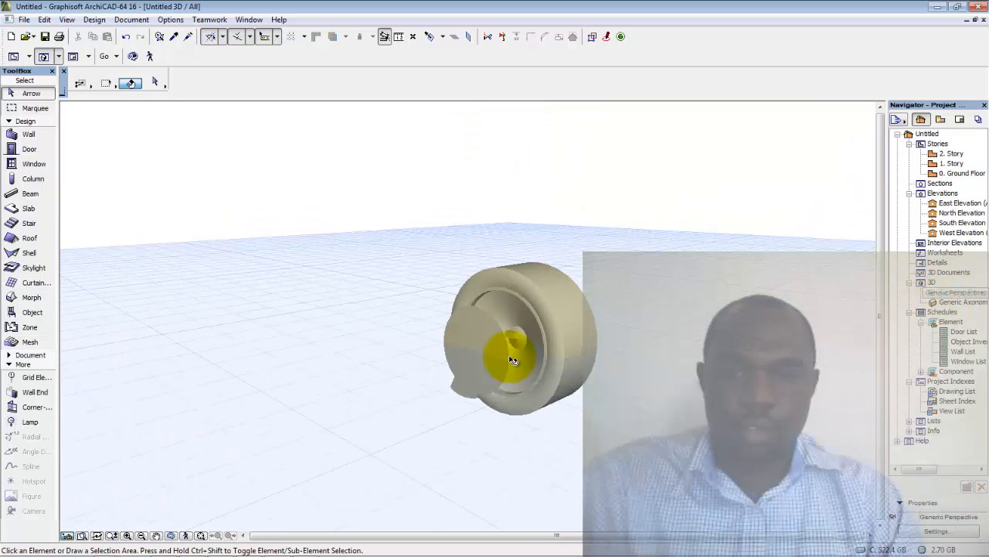
{"action": "middle_click_drag", "start_coordinate": [501, 374], "coordinate": [446, 357], "text": "shift"}
{"action": "left_click", "coordinate": [446, 363]}
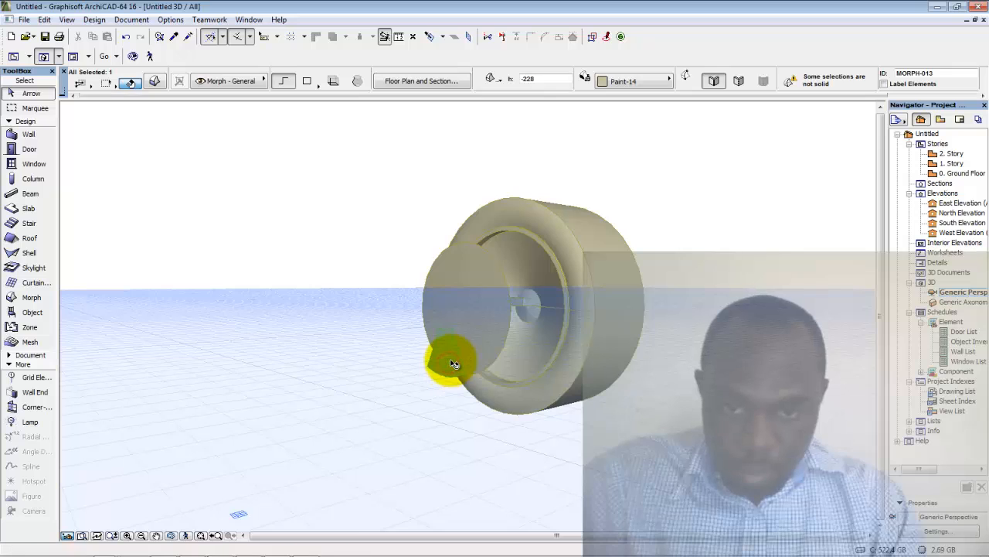
{"action": "scroll", "coordinate": [456, 361], "scroll_direction": "up", "scroll_amount": 2}
{"action": "scroll", "coordinate": [456, 361], "scroll_direction": "up", "scroll_amount": 3}
{"action": "left_click", "coordinate": [443, 369]}
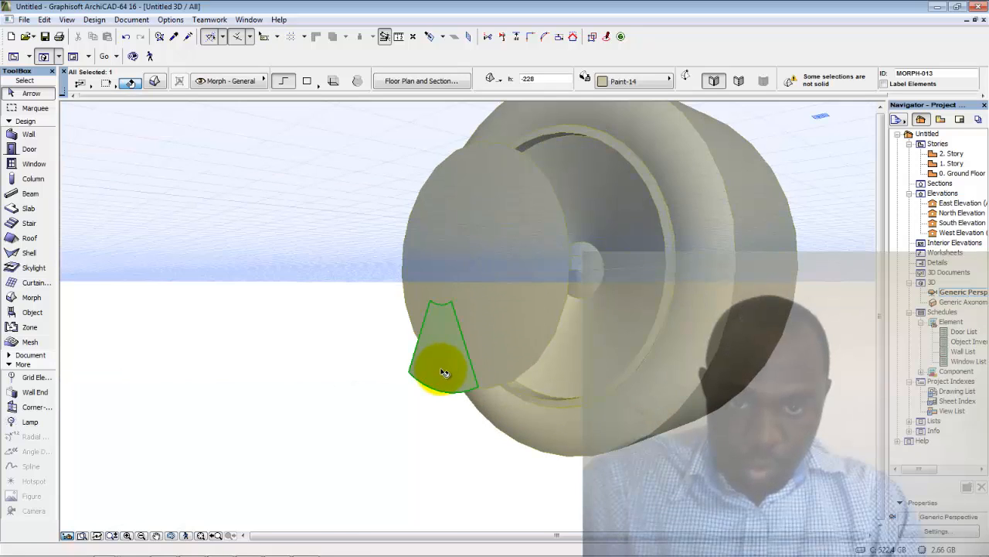
In the Ground Floor plan, shift the wedge morph 216 units closer to the wheel, then reopen 3D
{"action": "left_click", "coordinate": [502, 344]}
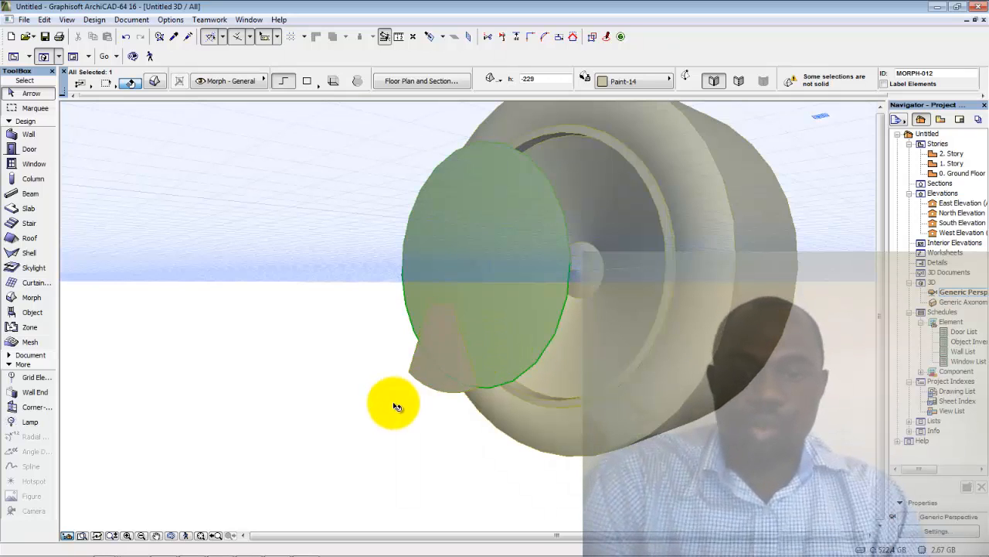
{"action": "left_click", "coordinate": [389, 442]}
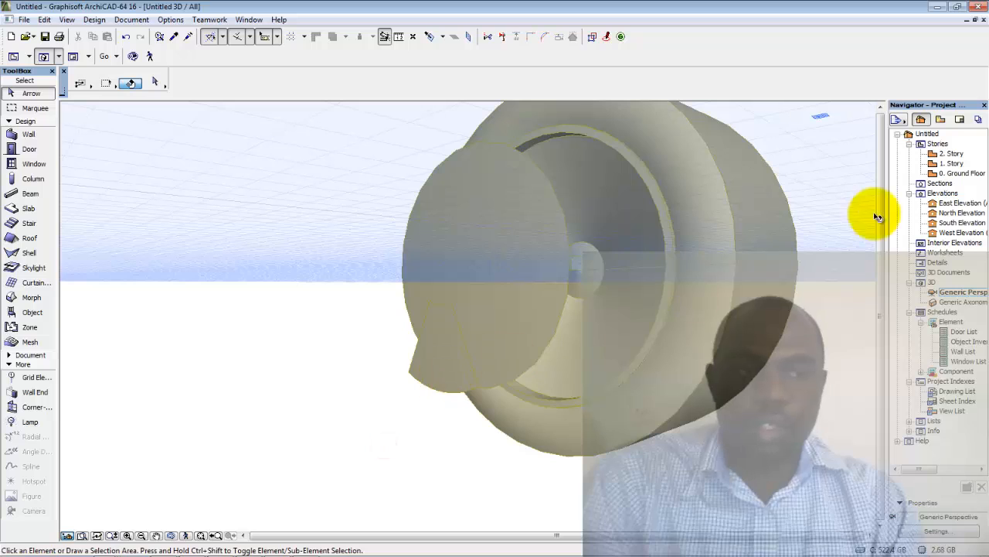
{"action": "double_click", "coordinate": [949, 173]}
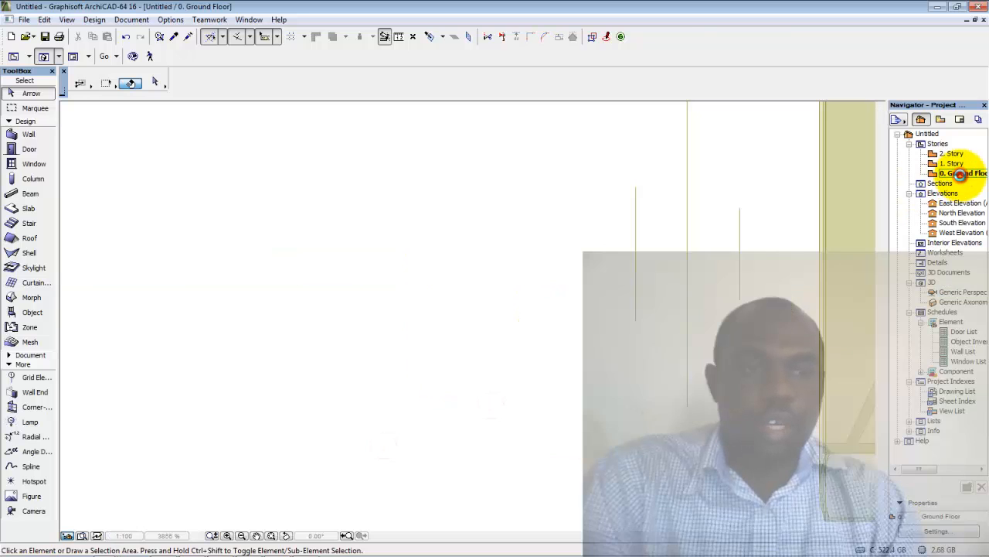
{"action": "left_click", "coordinate": [635, 300]}
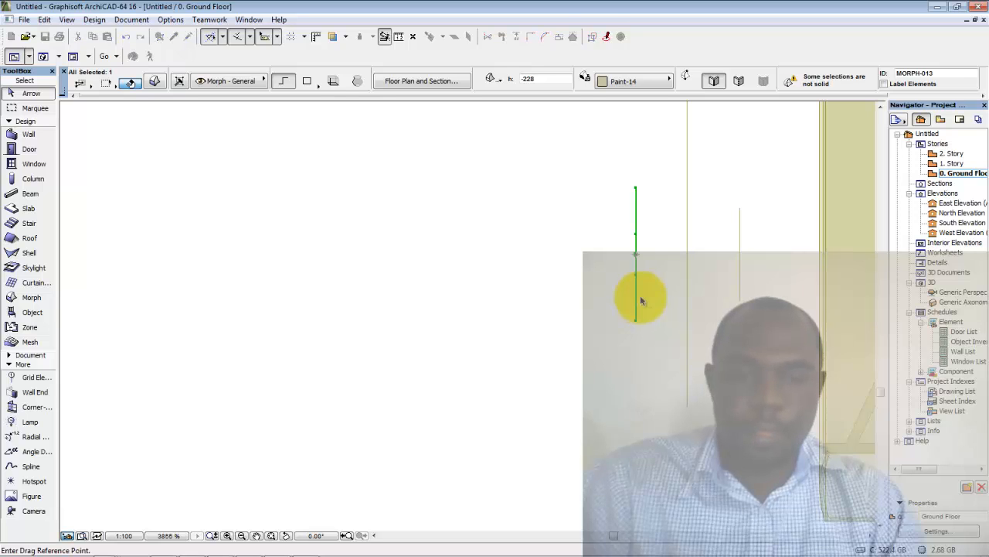
{"action": "left_click", "coordinate": [617, 339]}
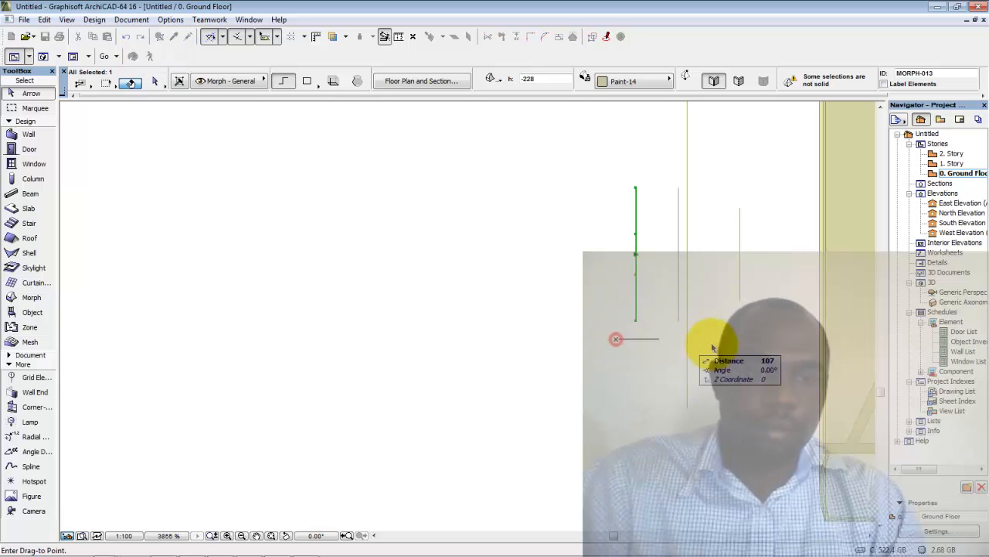
{"action": "left_click", "coordinate": [767, 341]}
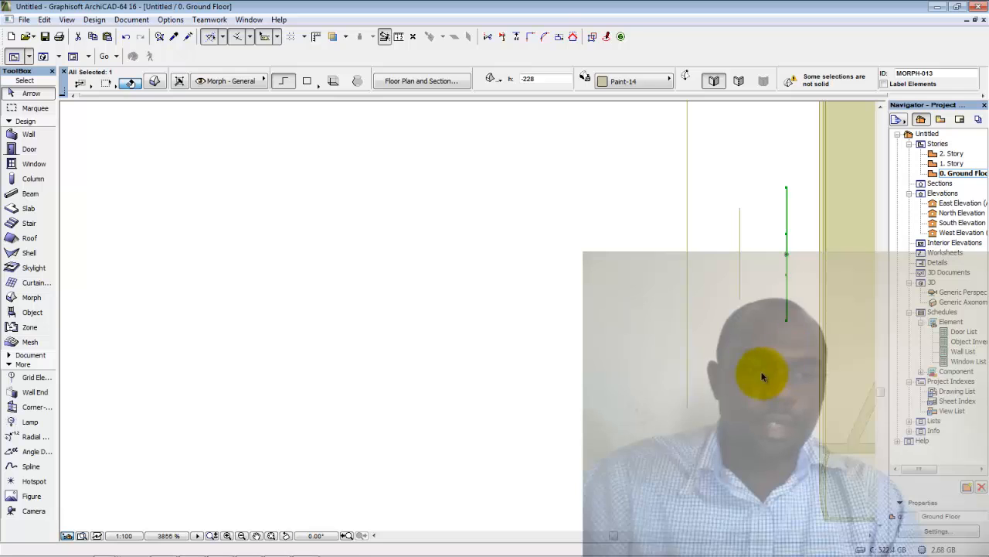
{"action": "left_click", "coordinate": [757, 371]}
{"action": "double_click", "coordinate": [947, 293]}
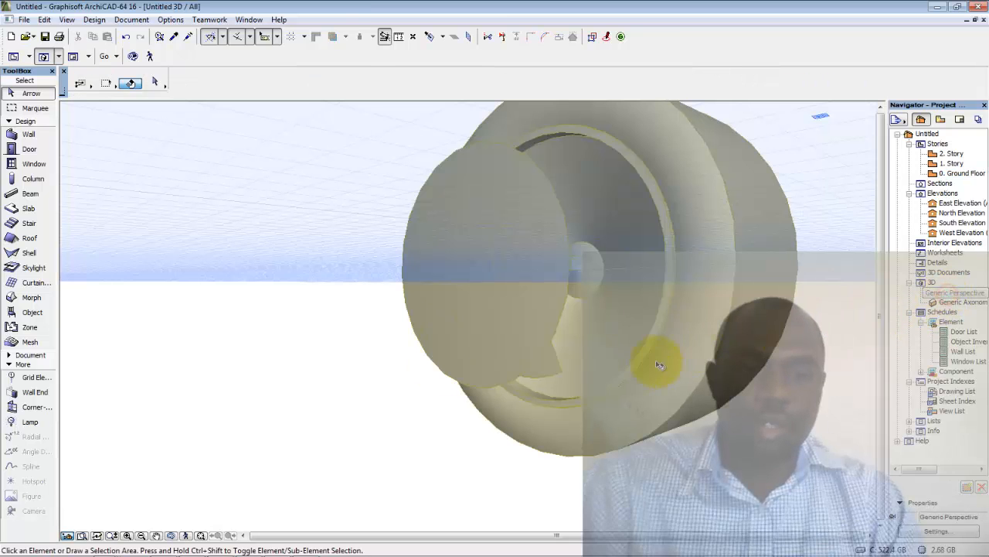
Push/Pull the green wedge morph's face into a solid block about 74 units deep
{"action": "middle_click_drag", "start_coordinate": [616, 368], "coordinate": [530, 350], "text": "shift"}
{"action": "left_click", "coordinate": [529, 354]}
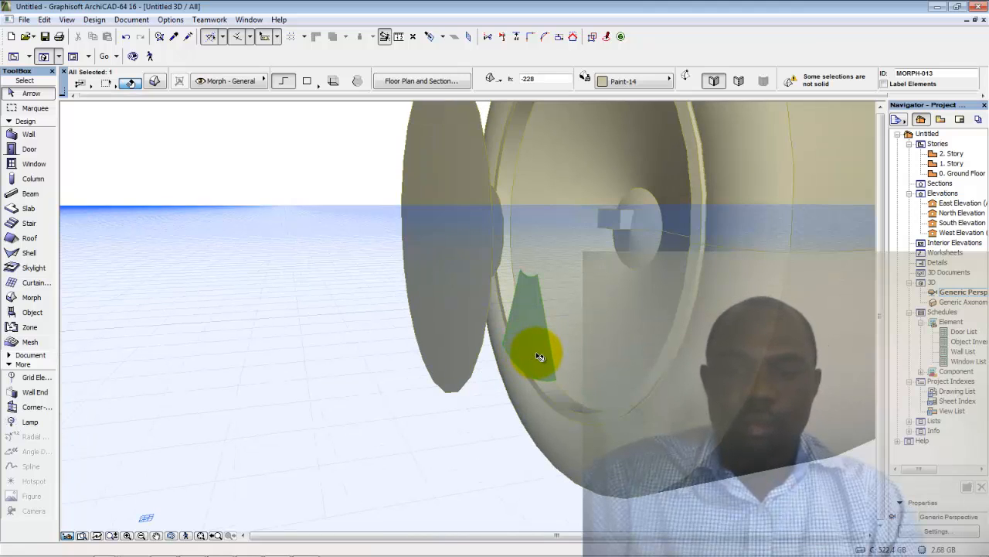
{"action": "left_click", "coordinate": [539, 355]}
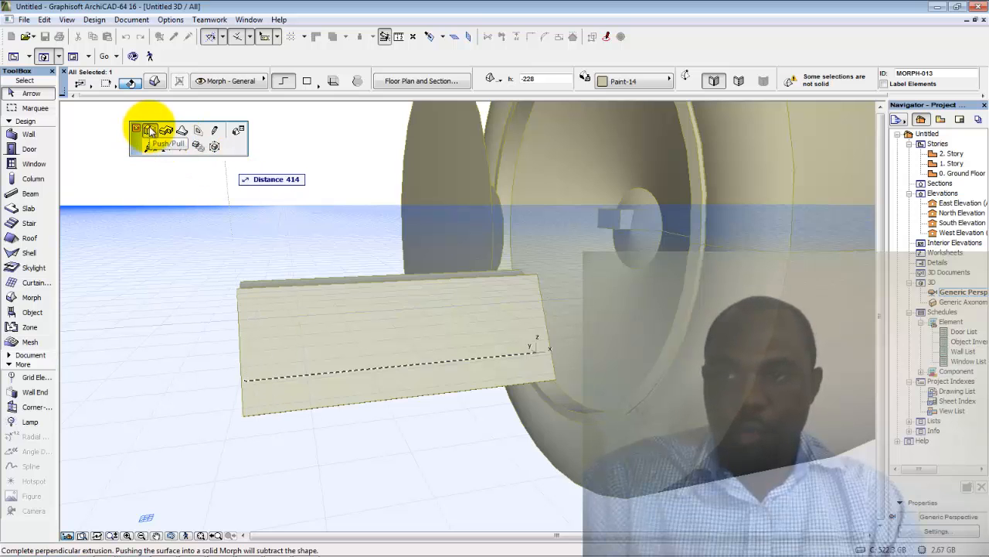
{"action": "middle_click_drag", "start_coordinate": [661, 307], "coordinate": [232, 309], "text": "shift"}
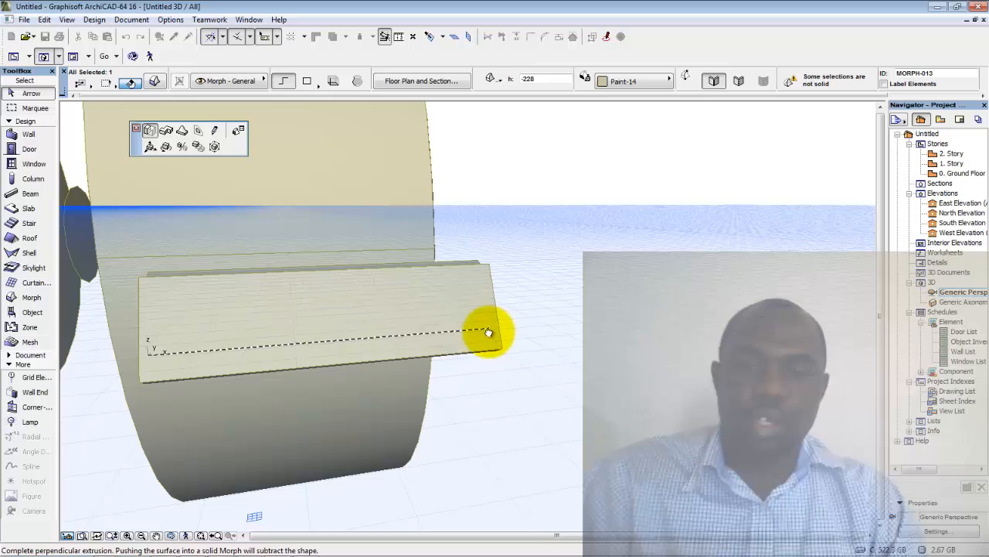
{"action": "middle_click_drag", "start_coordinate": [488, 331], "coordinate": [274, 353], "text": "shift"}
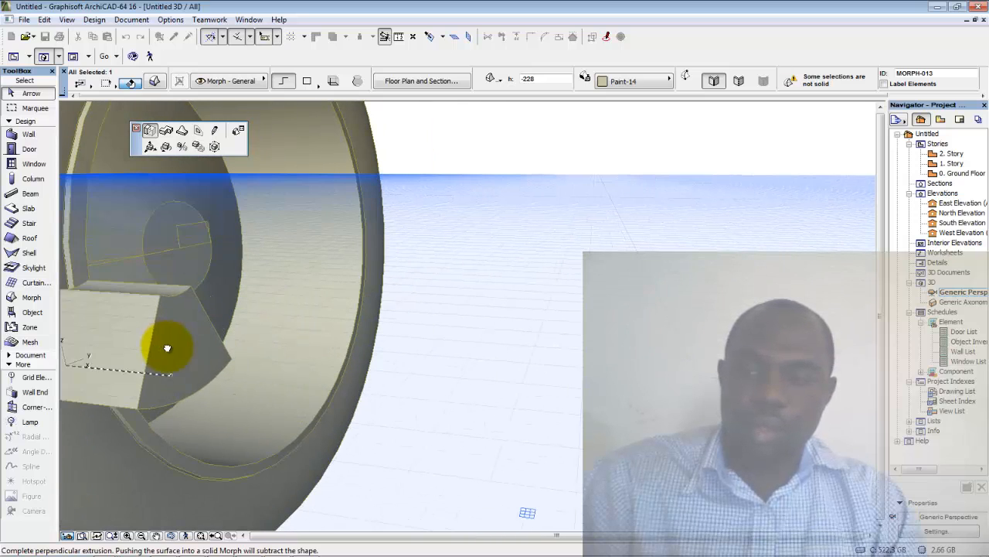
{"action": "middle_click_drag", "start_coordinate": [167, 347], "coordinate": [240, 372], "text": "shift"}
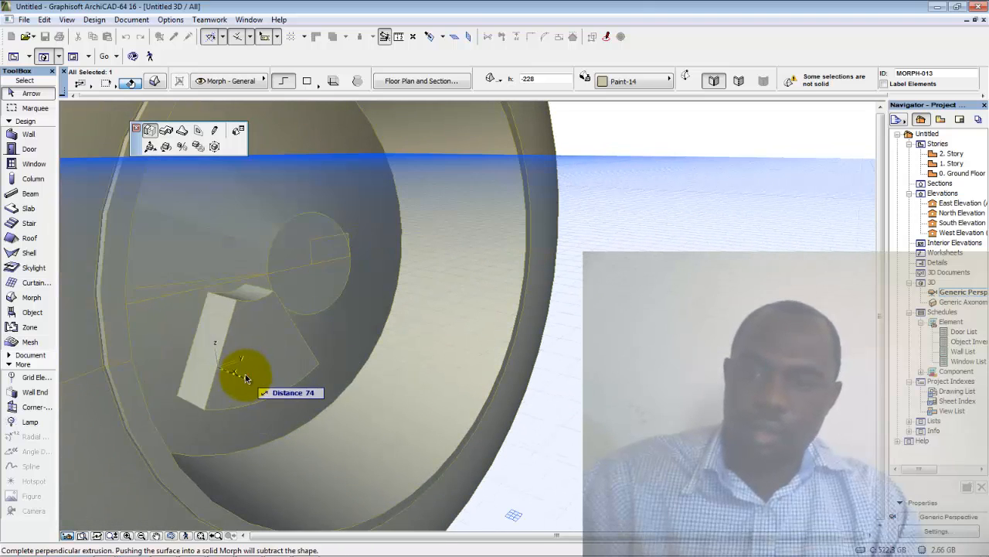
{"action": "left_click", "coordinate": [245, 374]}
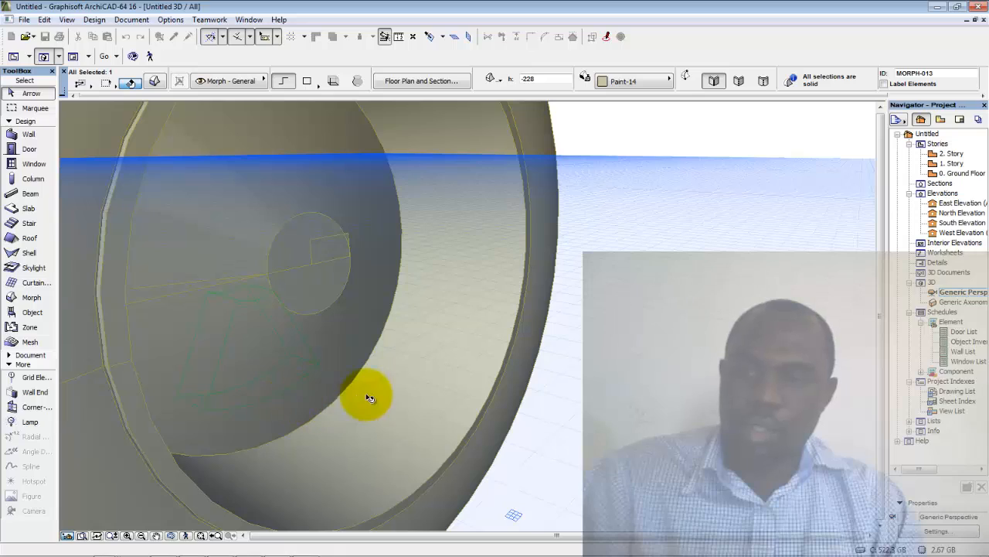
{"action": "middle_click_drag", "start_coordinate": [342, 392], "coordinate": [684, 374], "text": "shift"}
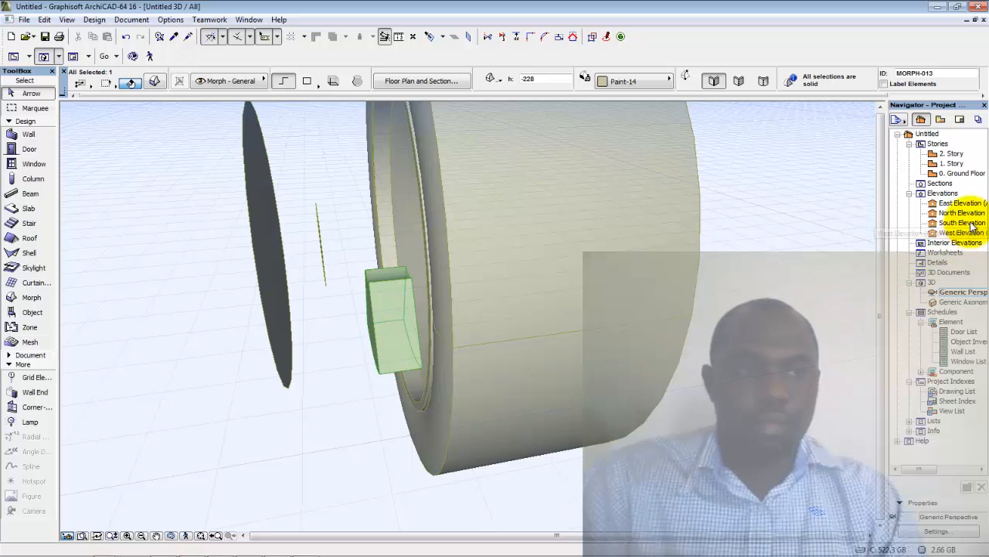
In 0. Ground Floor, drag the spoke block 69 units right toward the hub, then reopen Generic Perspective
{"action": "double_click", "coordinate": [968, 174]}
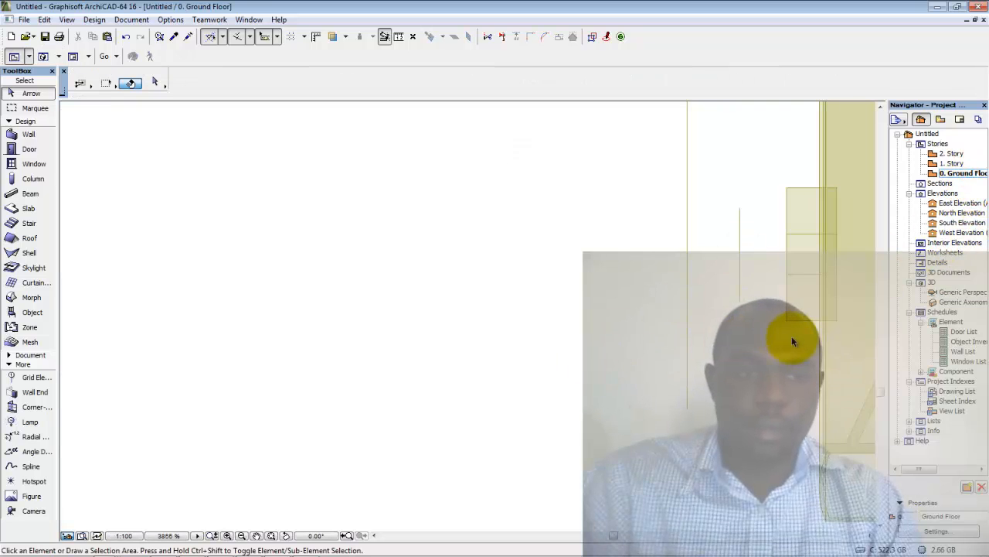
{"action": "middle_click_drag", "start_coordinate": [791, 336], "coordinate": [400, 321]}
{"action": "left_click", "coordinate": [402, 313]}
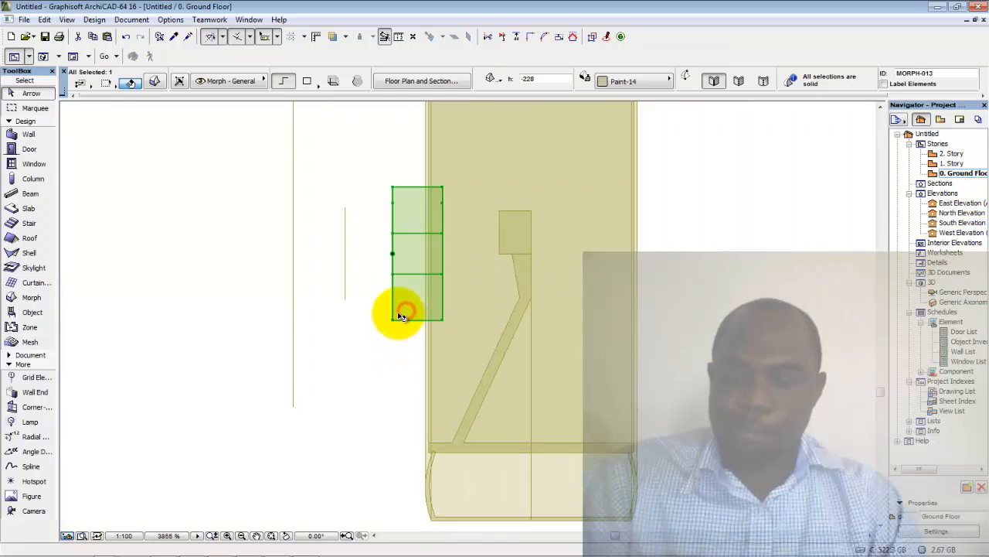
{"action": "key", "text": "ctrl+d"}
{"action": "left_click", "coordinate": [393, 313]}
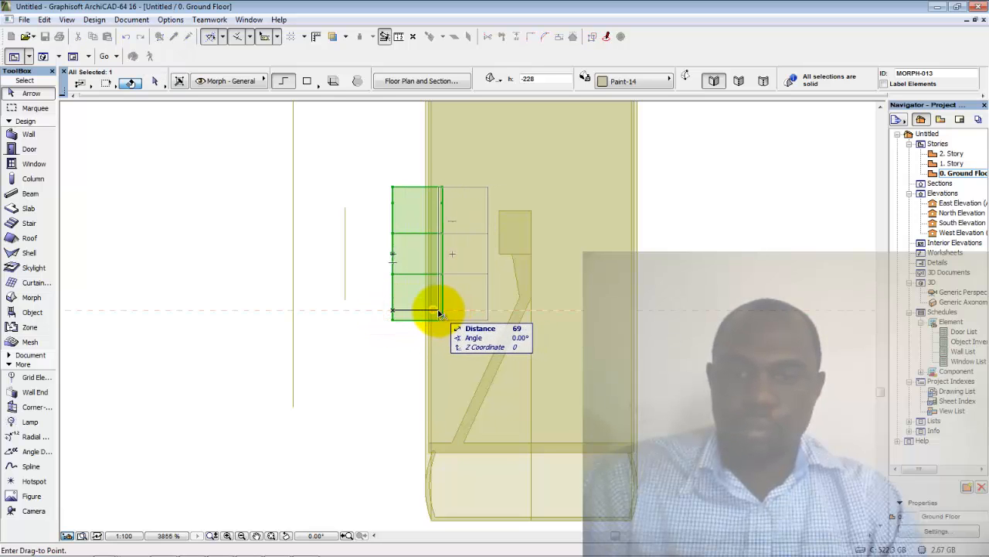
{"action": "left_click", "coordinate": [439, 314]}
{"action": "middle_click_drag", "start_coordinate": [546, 338], "coordinate": [471, 338]}
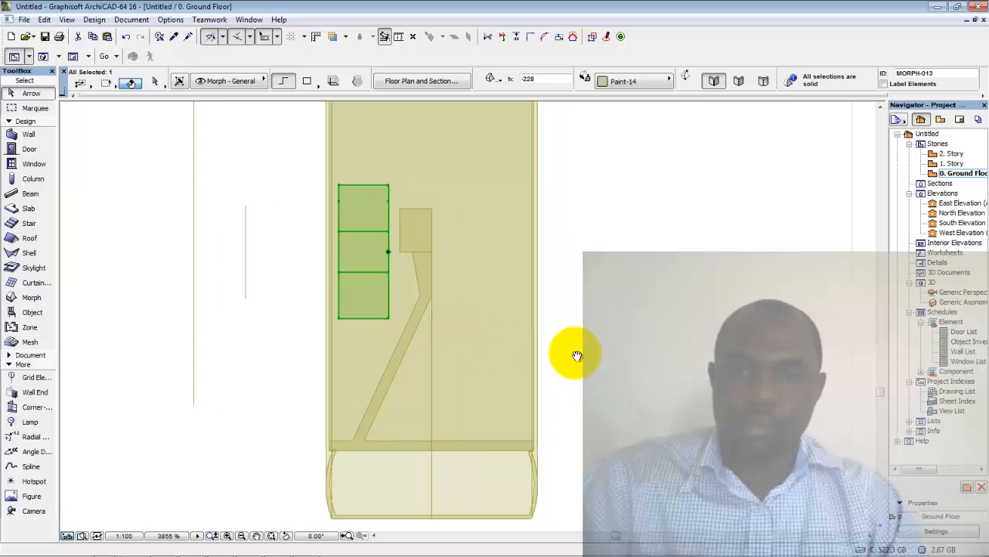
{"action": "double_click", "coordinate": [959, 294]}
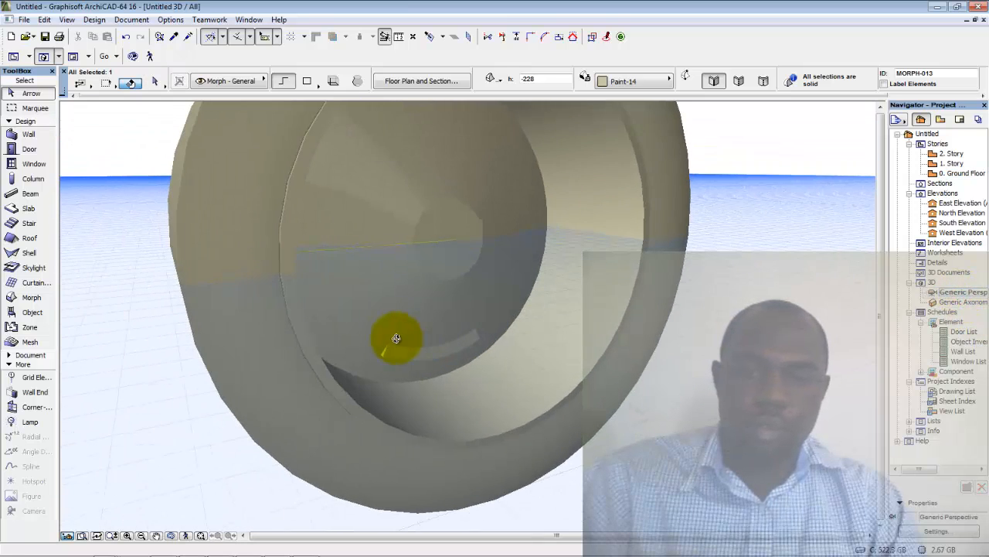
Push/Pull the spoke block's face further toward the rim
{"action": "left_click", "coordinate": [415, 357]}
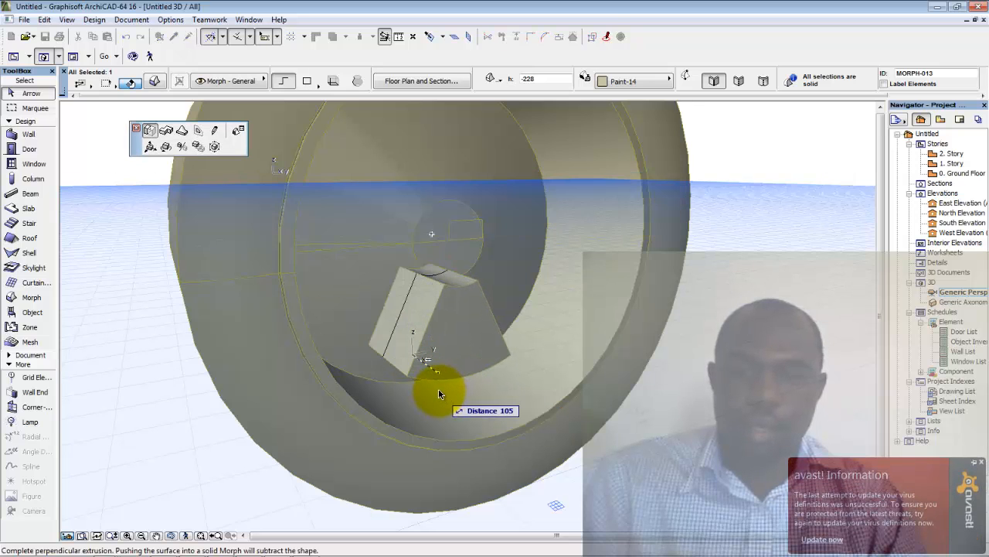
{"action": "left_click", "coordinate": [438, 389]}
{"action": "middle_click_drag", "start_coordinate": [420, 396], "coordinate": [715, 306], "text": "shift"}
Delete the thin outer disc morph
{"action": "left_click", "coordinate": [771, 281]}
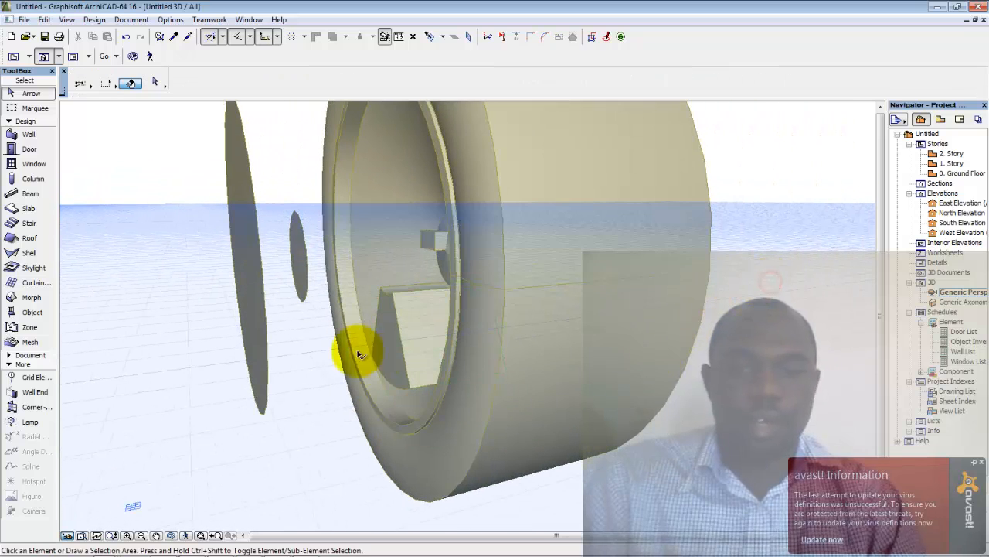
{"action": "left_click", "coordinate": [257, 346]}
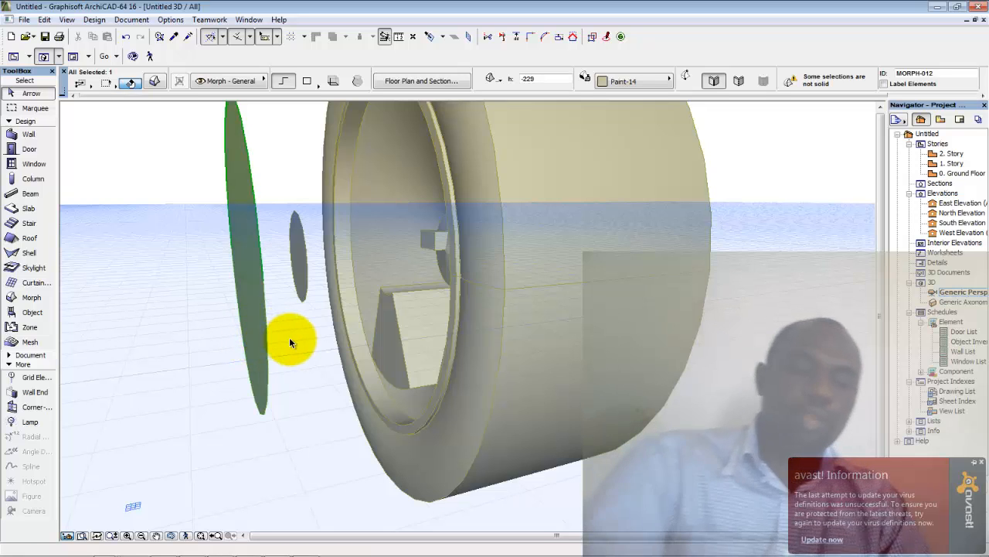
{"action": "key", "text": "Delete"}
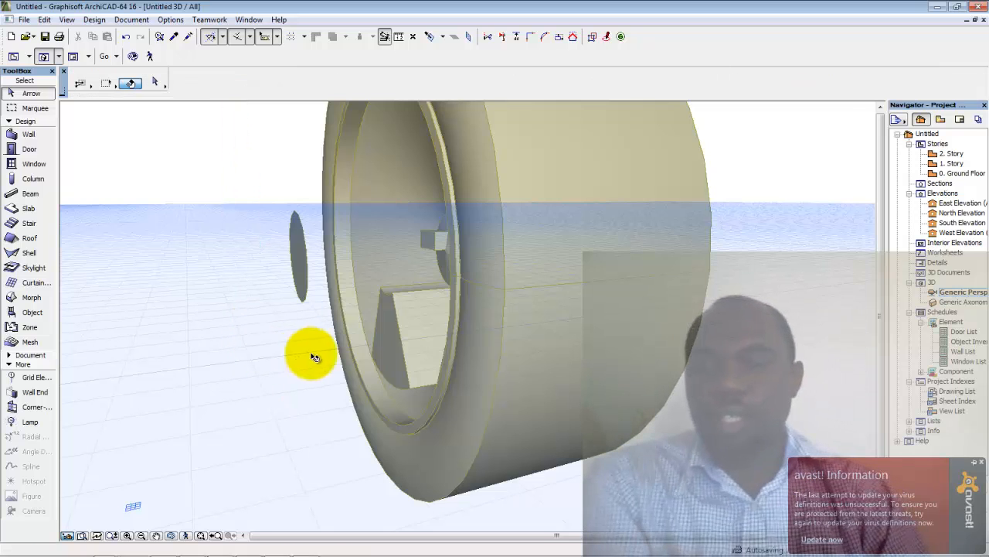
Switch to the West Elevation and centre the wheel in the view
{"action": "double_click", "coordinate": [960, 175]}
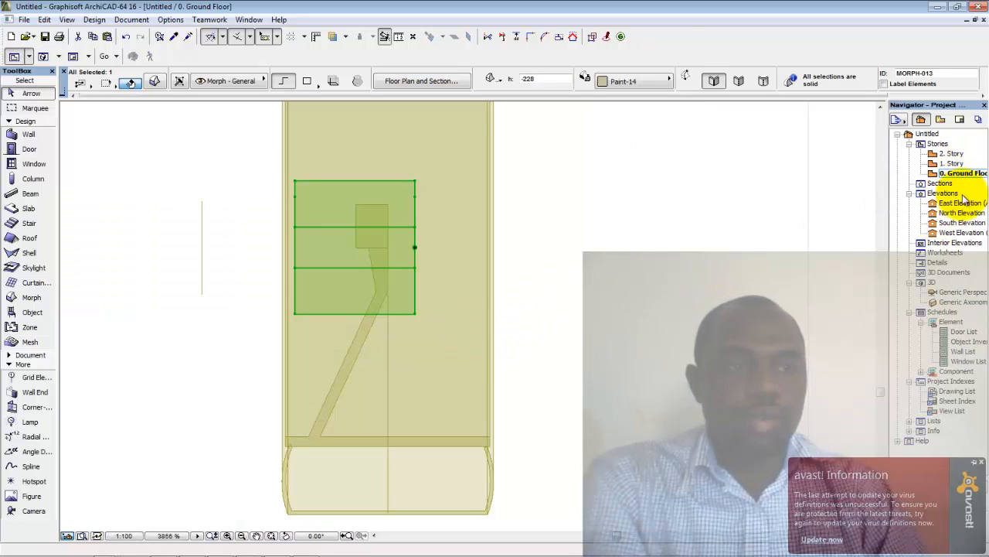
{"action": "double_click", "coordinate": [961, 204]}
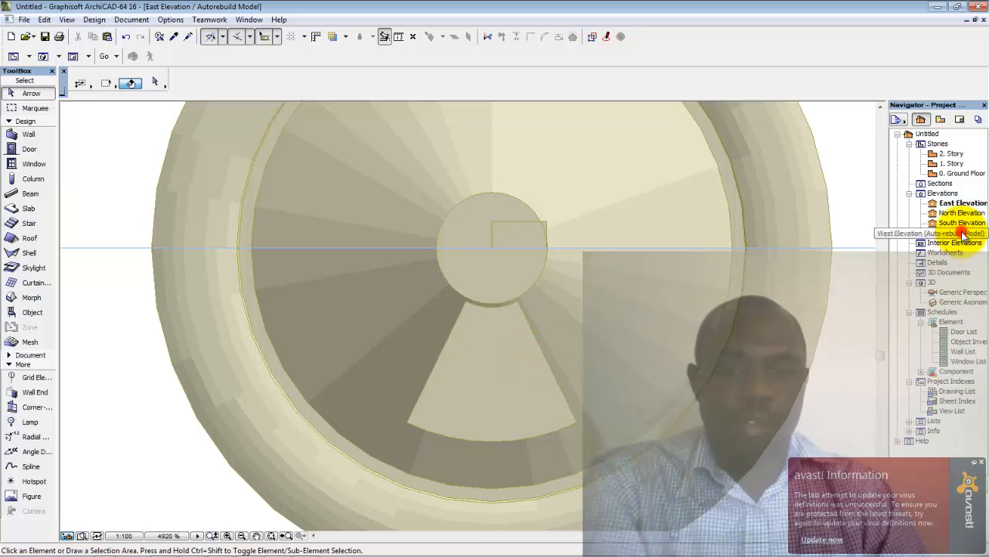
{"action": "double_click", "coordinate": [964, 233]}
{"action": "left_click", "coordinate": [494, 329]}
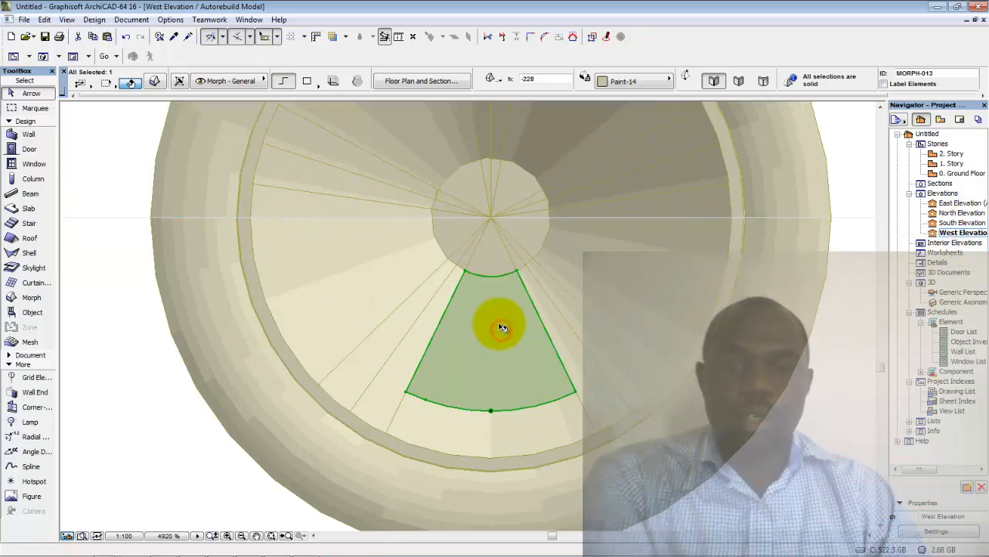
{"action": "middle_click_drag", "start_coordinate": [509, 377], "coordinate": [503, 391]}
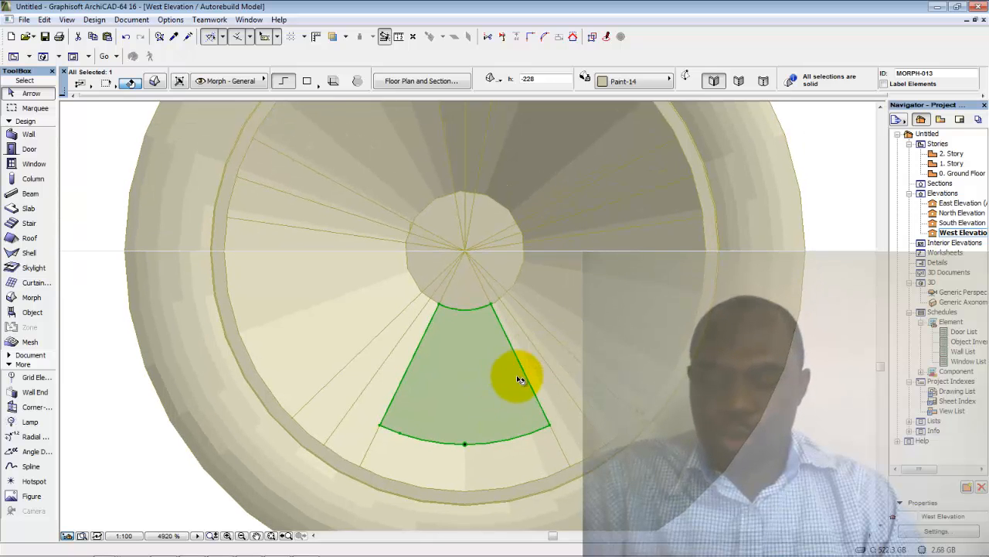
{"action": "left_click", "coordinate": [808, 428]}
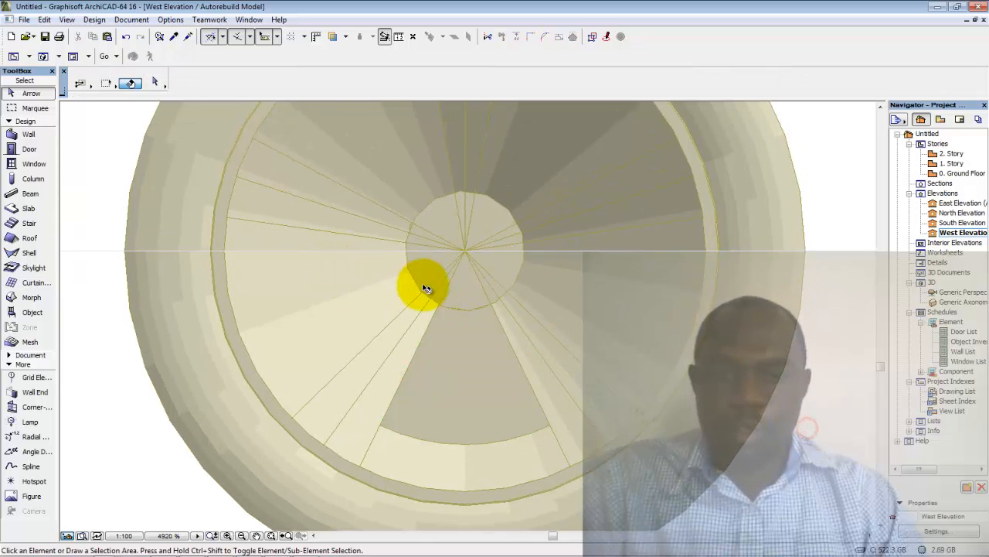
Add a 52° angle dimension between the spoke wedge's two radial lines, below the hub
{"action": "left_click", "coordinate": [373, 439]}
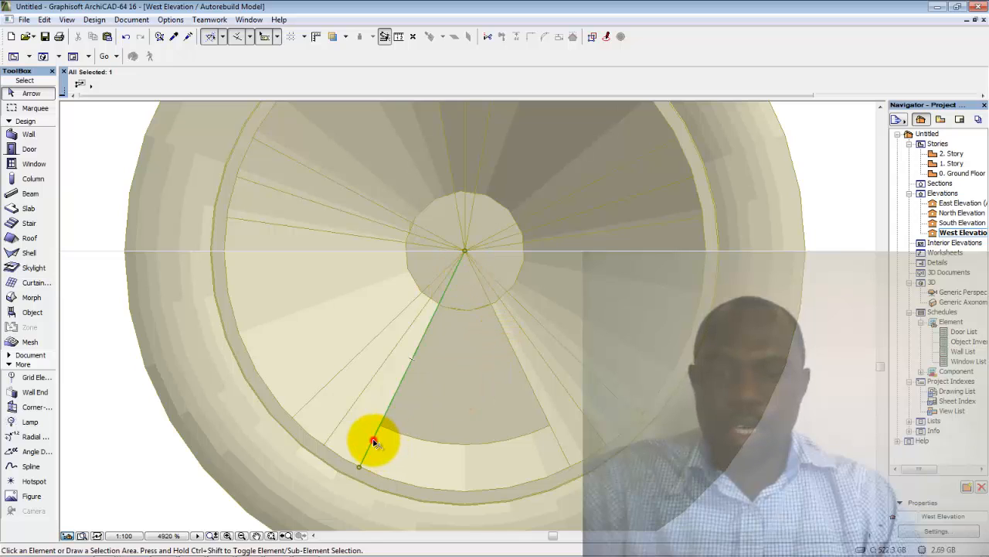
{"action": "left_click", "coordinate": [558, 442]}
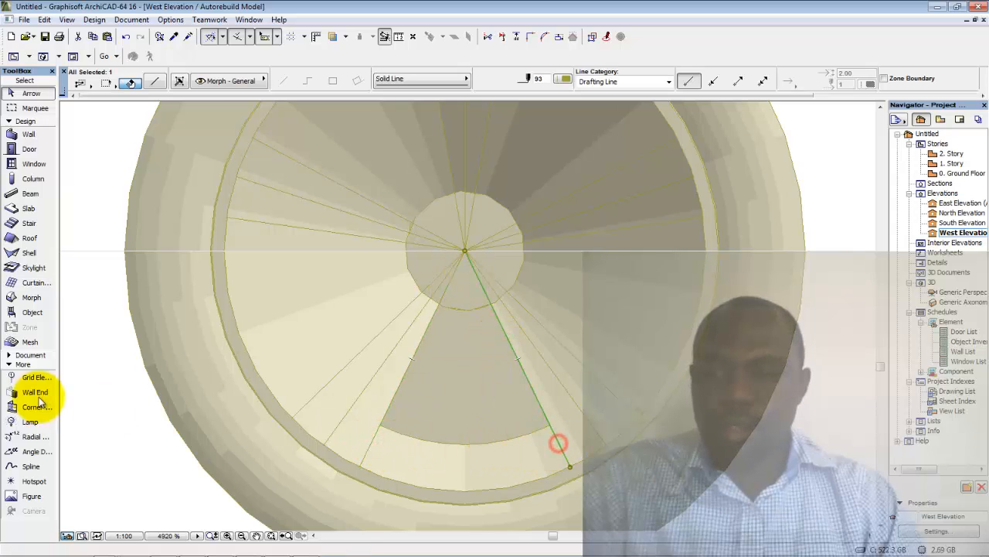
{"action": "left_click", "coordinate": [29, 454]}
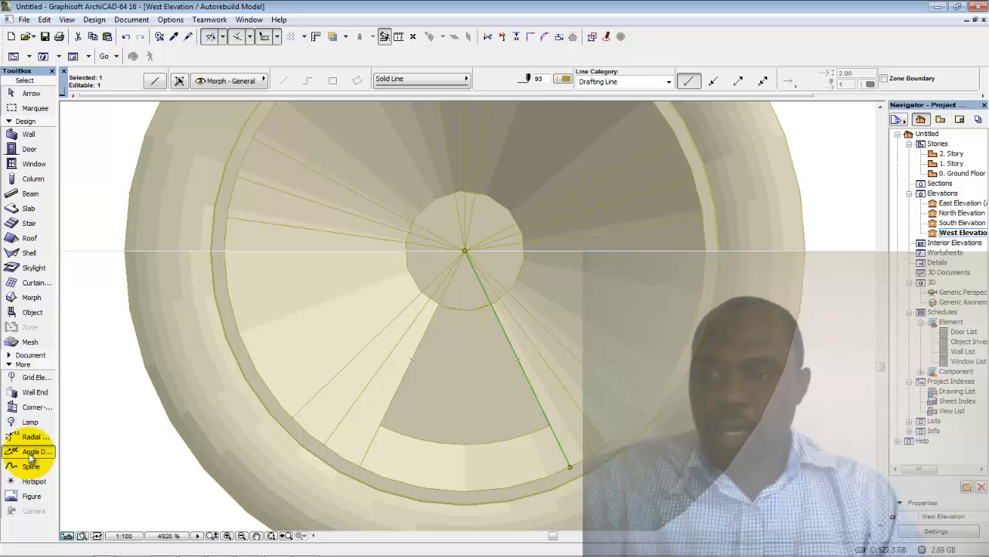
{"action": "left_click", "coordinate": [448, 289]}
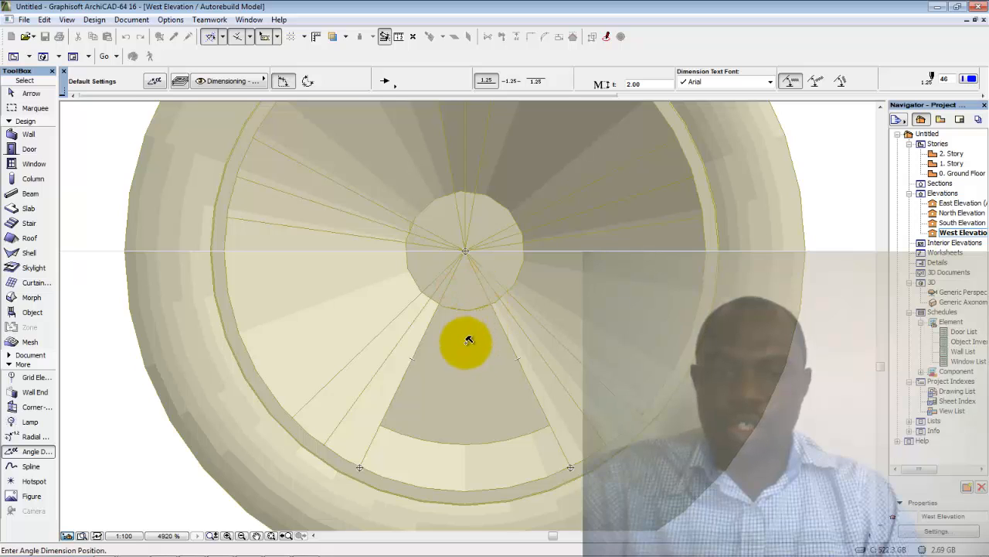
{"action": "left_click", "coordinate": [463, 390]}
{"action": "scroll", "coordinate": [467, 379], "scroll_direction": "down", "scroll_amount": 2}
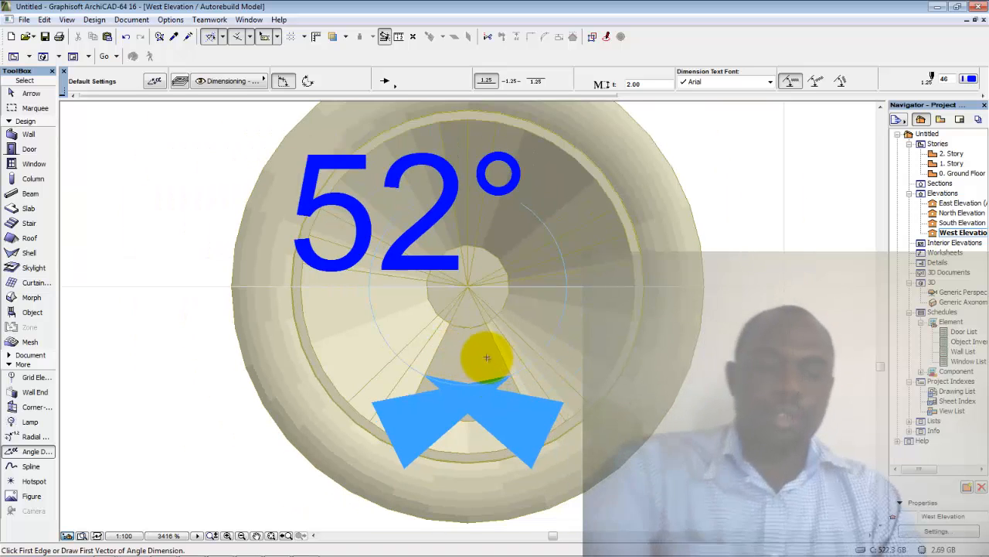
{"action": "key", "text": "shift"}
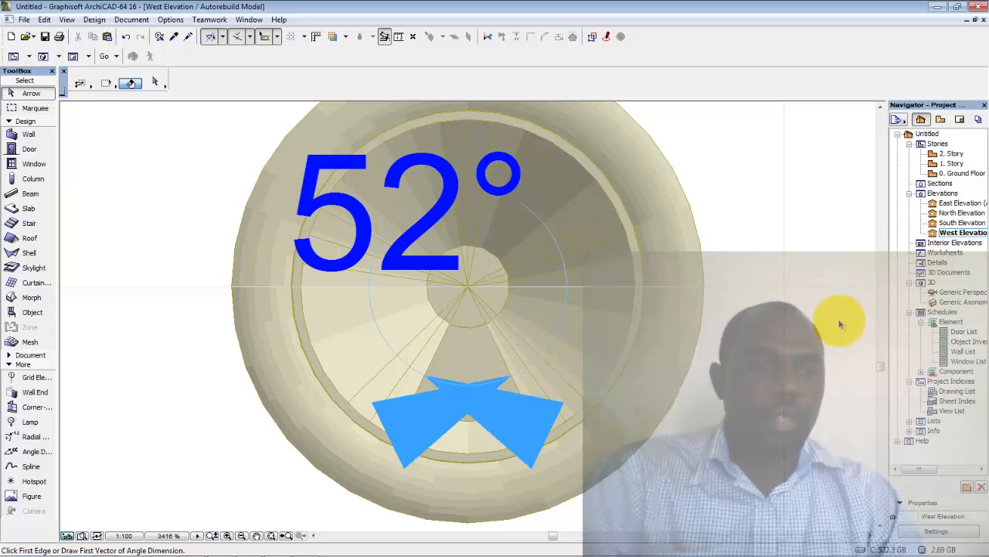
In the Generic Perspective, select the wedge morph inside the wheel and open its Multiply settings
{"action": "double_click", "coordinate": [967, 294]}
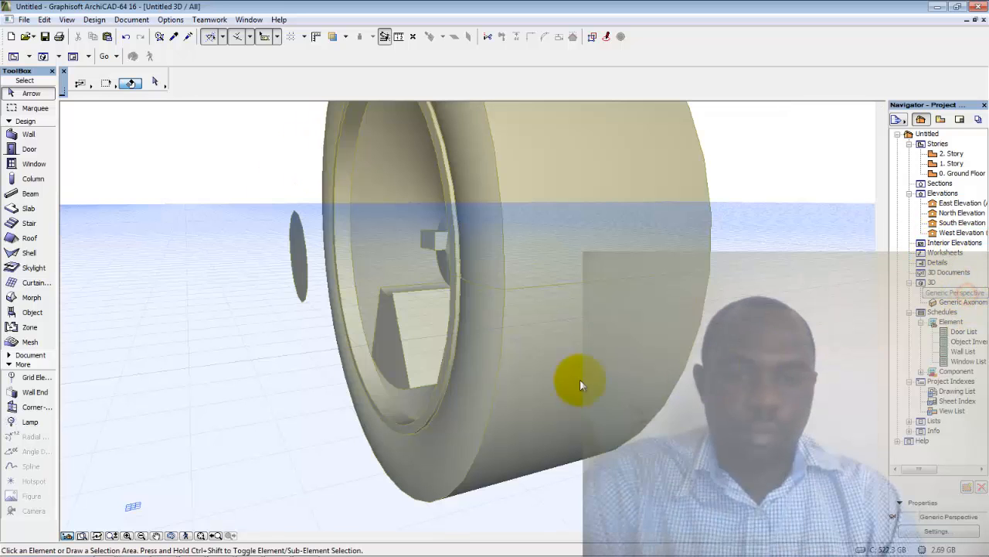
{"action": "scroll", "coordinate": [418, 367], "scroll_direction": "up", "scroll_amount": 2}
{"action": "middle_click_drag", "start_coordinate": [454, 367], "coordinate": [385, 391], "text": "shift"}
{"action": "left_click", "coordinate": [385, 391]}
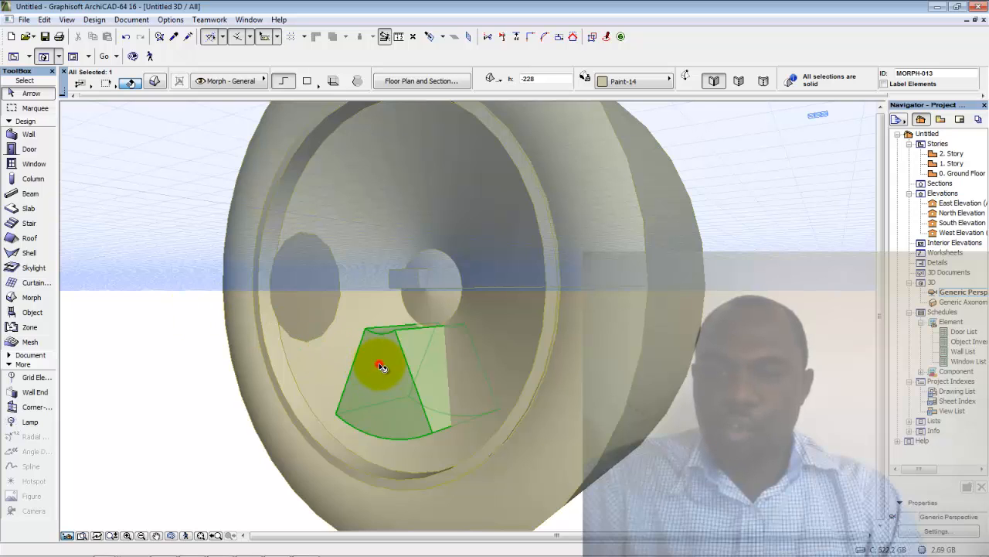
{"action": "left_click", "coordinate": [382, 367]}
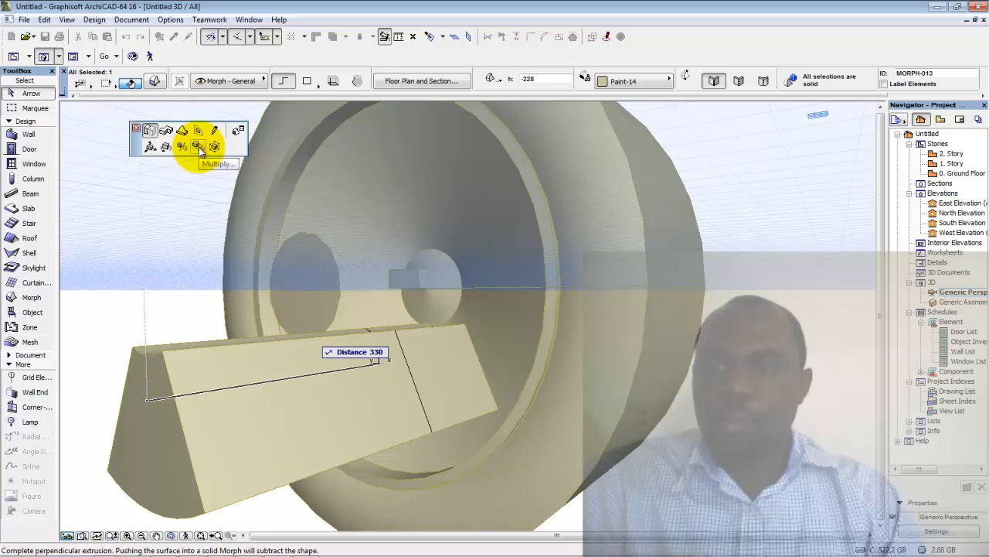
{"action": "left_click", "coordinate": [199, 147]}
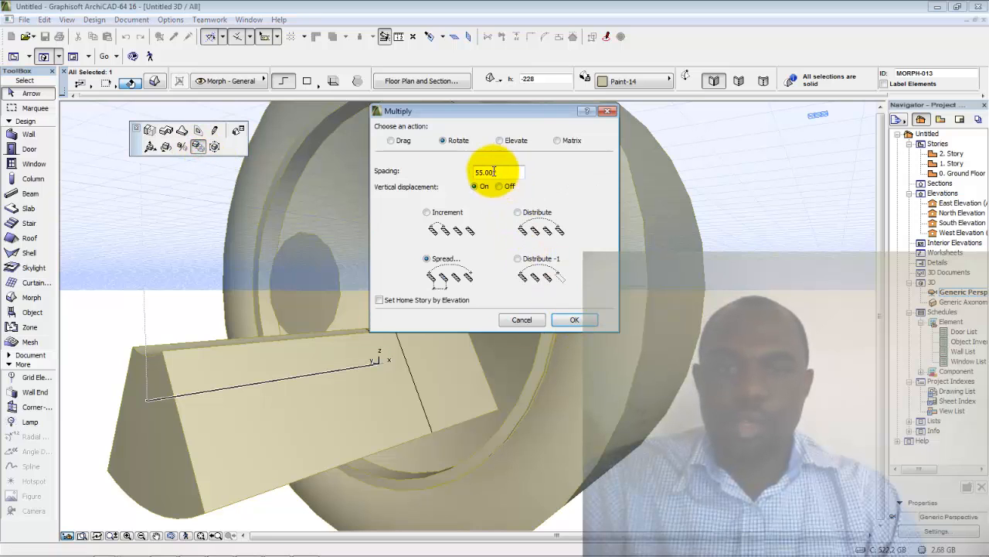
Set Multiply to Rotate with Spread at 52° spacing and confirm the settings
{"action": "left_click", "coordinate": [426, 211]}
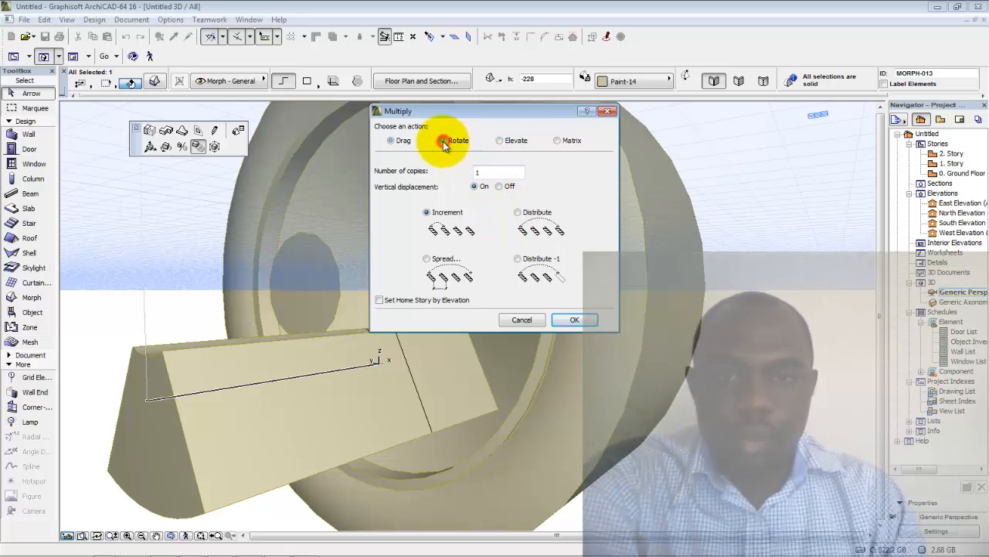
{"action": "left_click", "coordinate": [427, 260]}
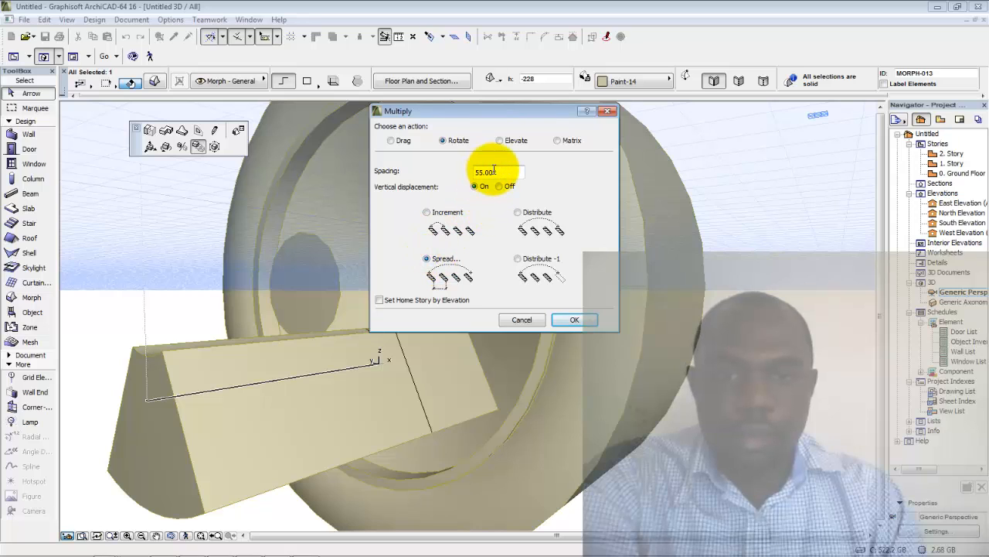
{"action": "left_click_drag", "start_coordinate": [511, 171], "coordinate": [456, 172]}
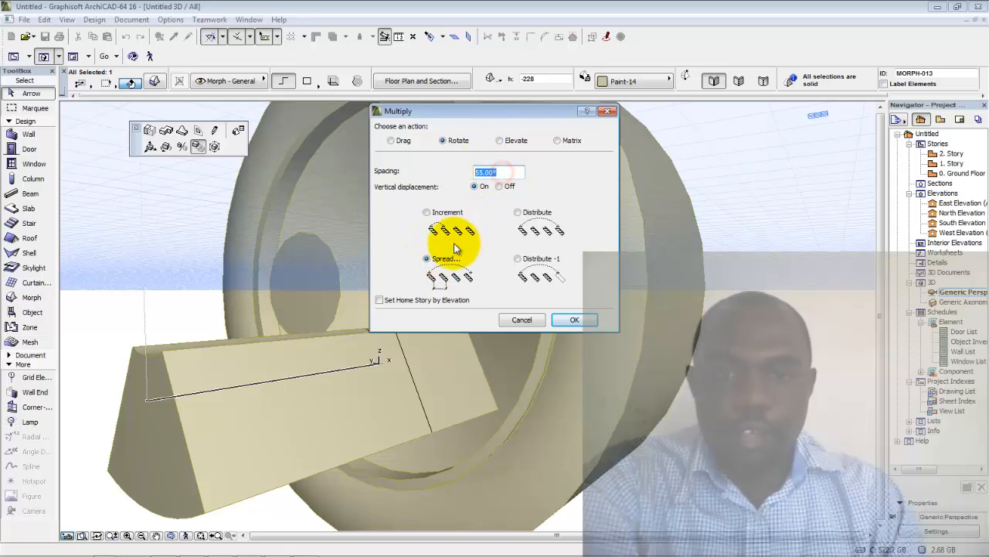
{"action": "left_click", "coordinate": [517, 213]}
{"action": "left_click", "coordinate": [517, 260]}
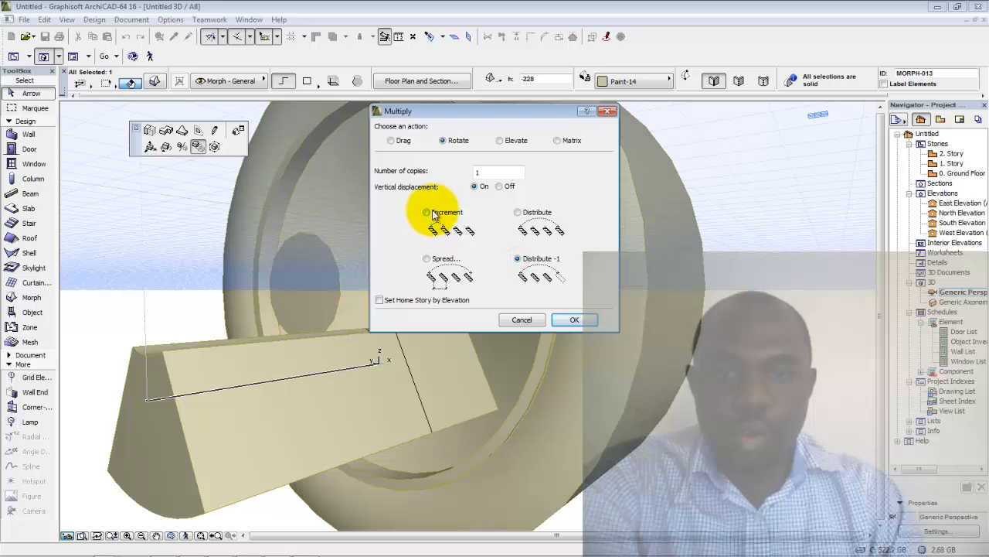
{"action": "left_click", "coordinate": [431, 213]}
{"action": "left_click", "coordinate": [427, 259]}
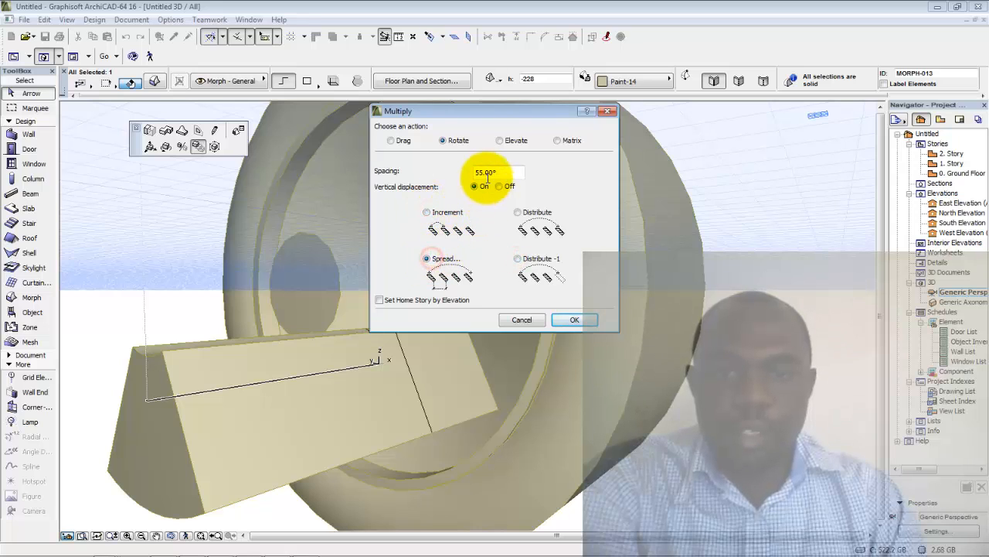
{"action": "left_click_drag", "start_coordinate": [498, 173], "coordinate": [455, 178]}
{"action": "type", "text": "52"}
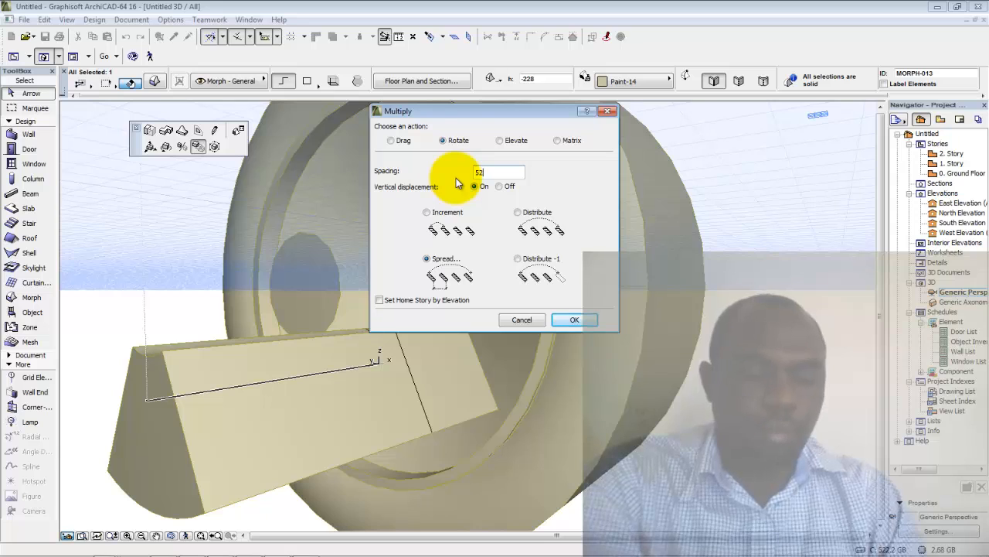
{"action": "key", "text": "Tab"}
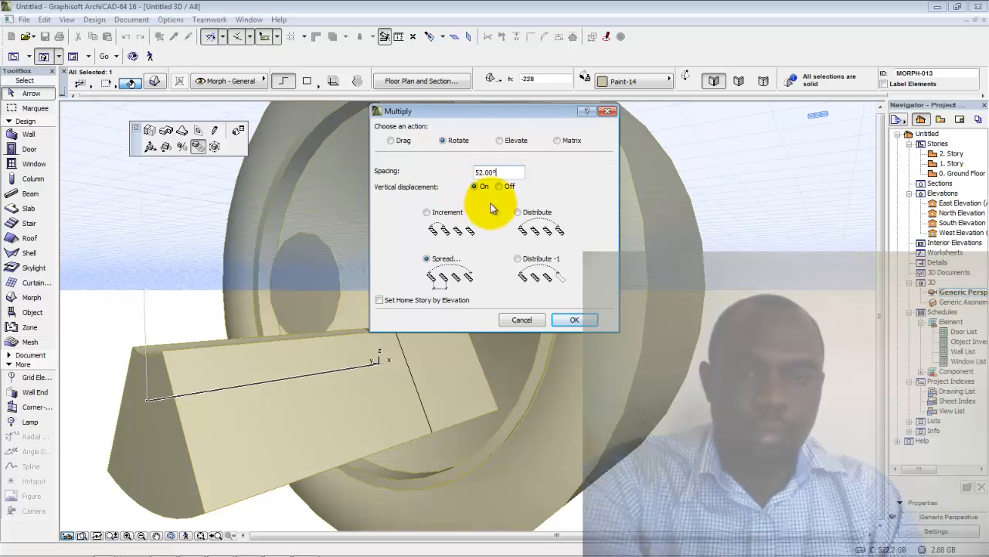
{"action": "key", "text": "Return"}
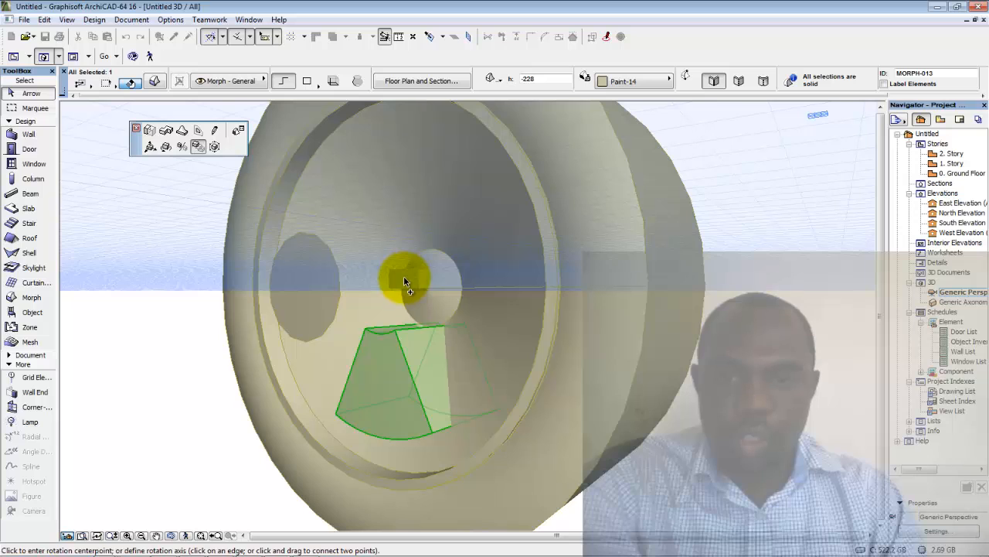
Set a custom editing plane on the wheel's face
{"action": "scroll", "coordinate": [402, 280], "scroll_direction": "up", "scroll_amount": 1}
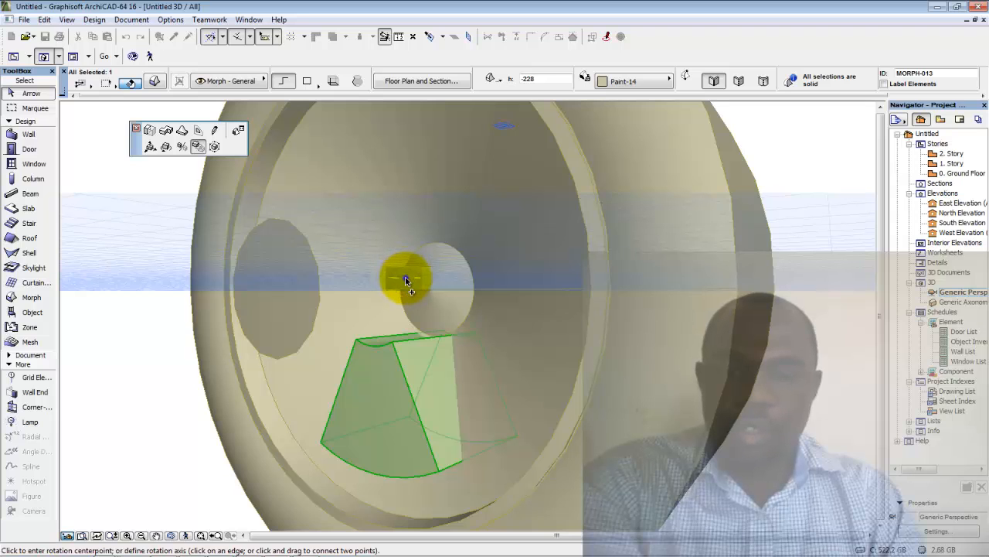
{"action": "right_click", "coordinate": [405, 277]}
{"action": "mouse_move", "coordinate": [494, 339]}
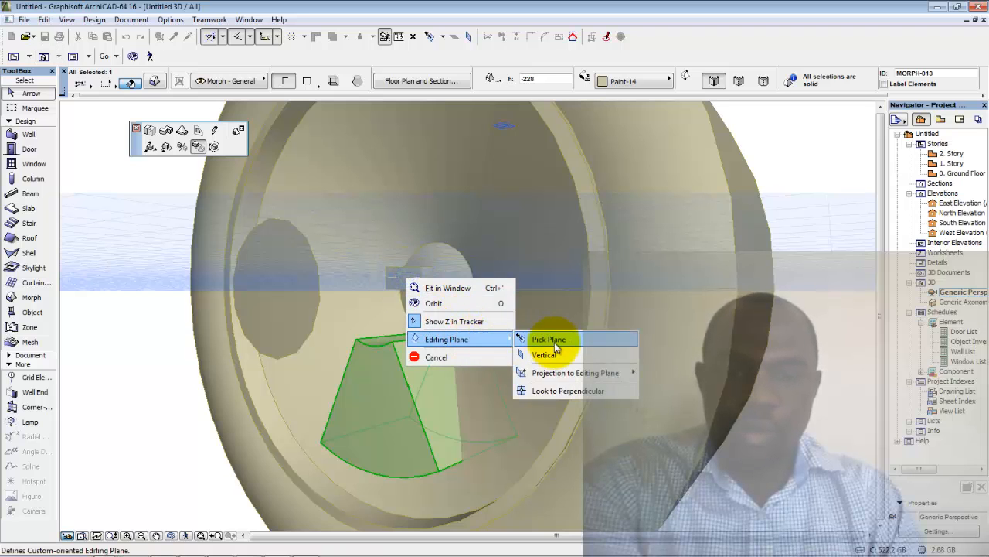
{"action": "left_click", "coordinate": [555, 345]}
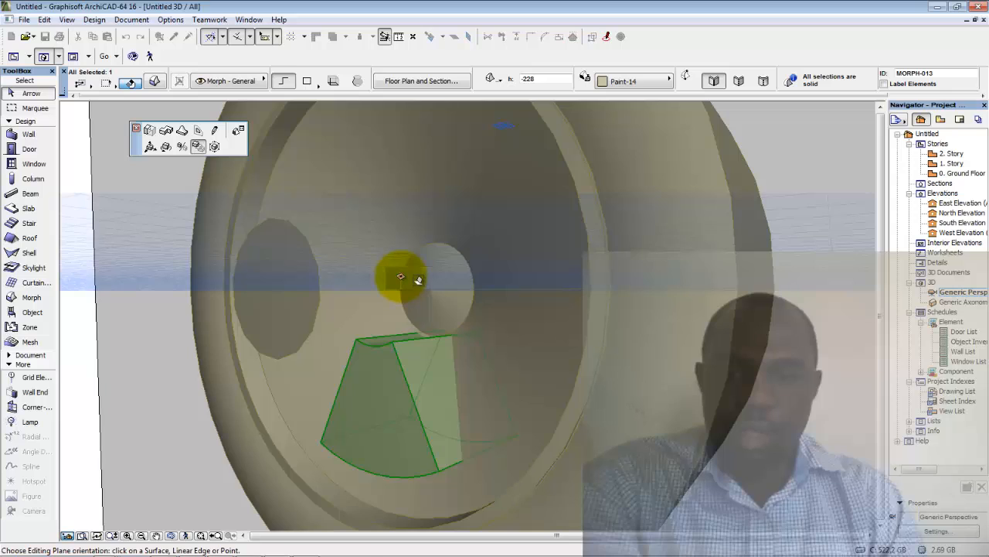
{"action": "left_click", "coordinate": [418, 279]}
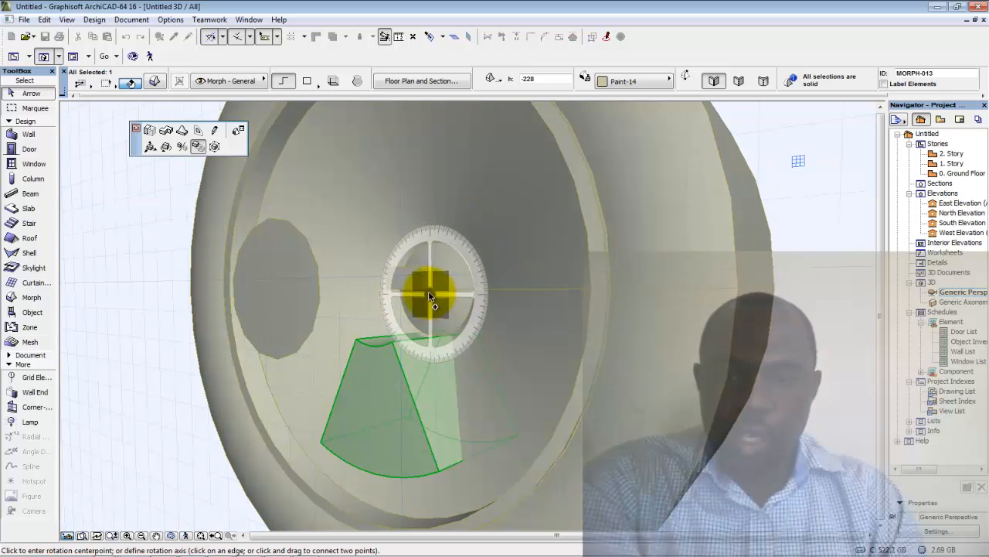
Place rotated wedge copies around the hub centre so six wedges ring it
{"action": "scroll", "coordinate": [430, 296], "scroll_direction": "up", "scroll_amount": 5}
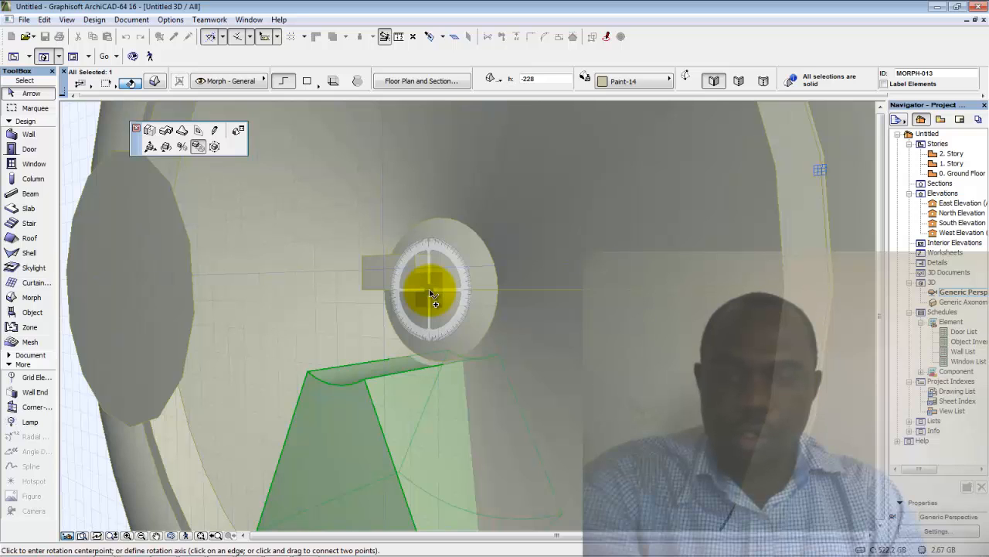
{"action": "left_click", "coordinate": [431, 293]}
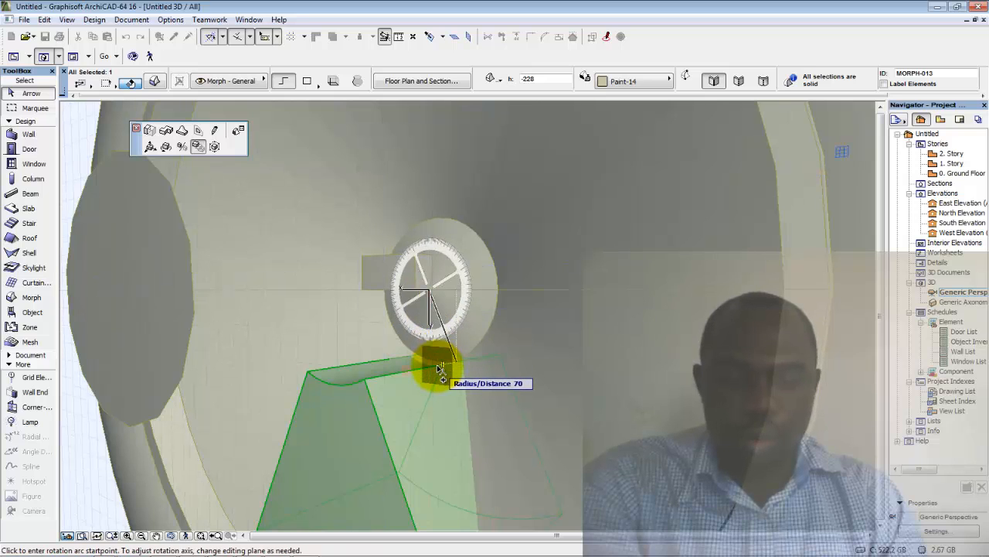
{"action": "left_click", "coordinate": [368, 381]}
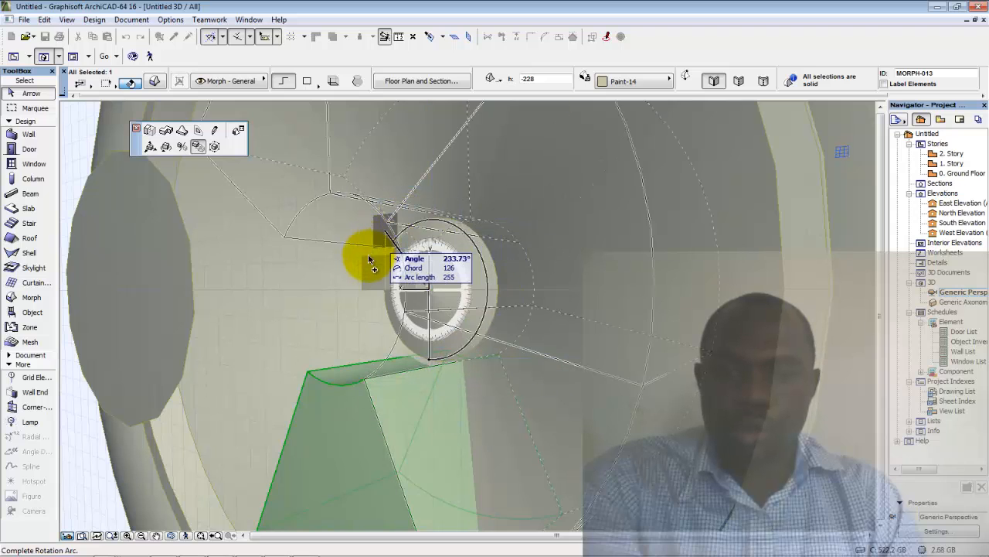
{"action": "left_click", "coordinate": [429, 363]}
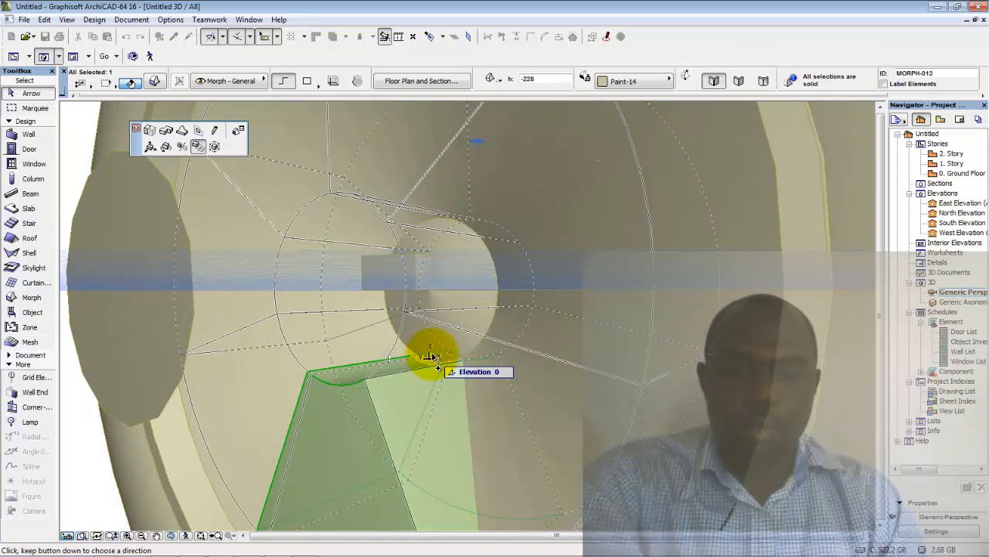
{"action": "left_click", "coordinate": [432, 406]}
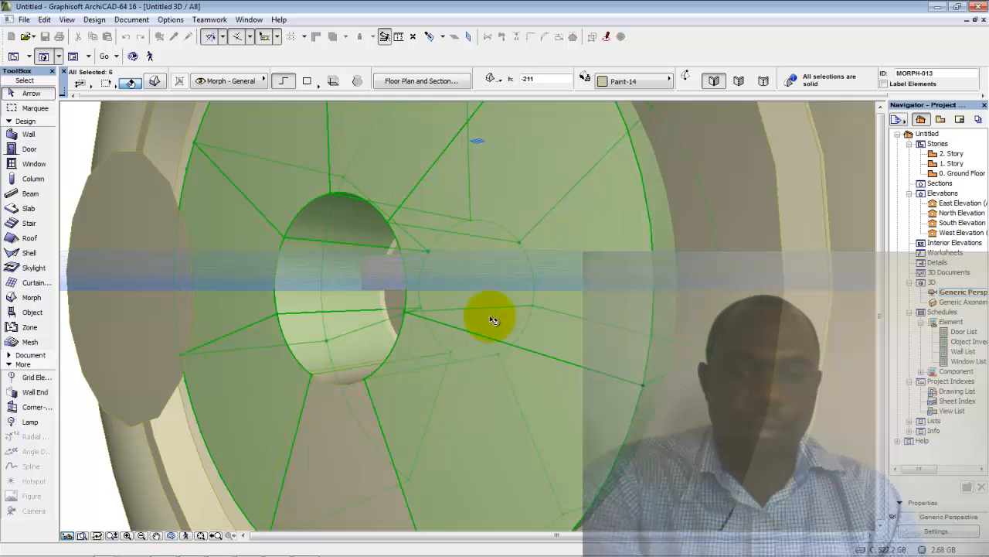
Return to the Ground Floor plan and select a single wedge morph
{"action": "double_click", "coordinate": [962, 173]}
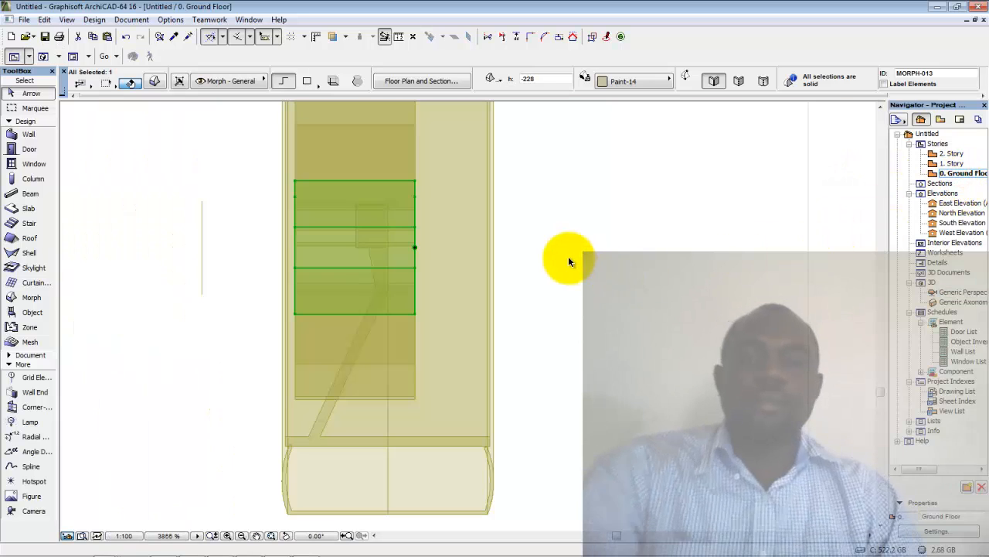
{"action": "left_click", "coordinate": [631, 274]}
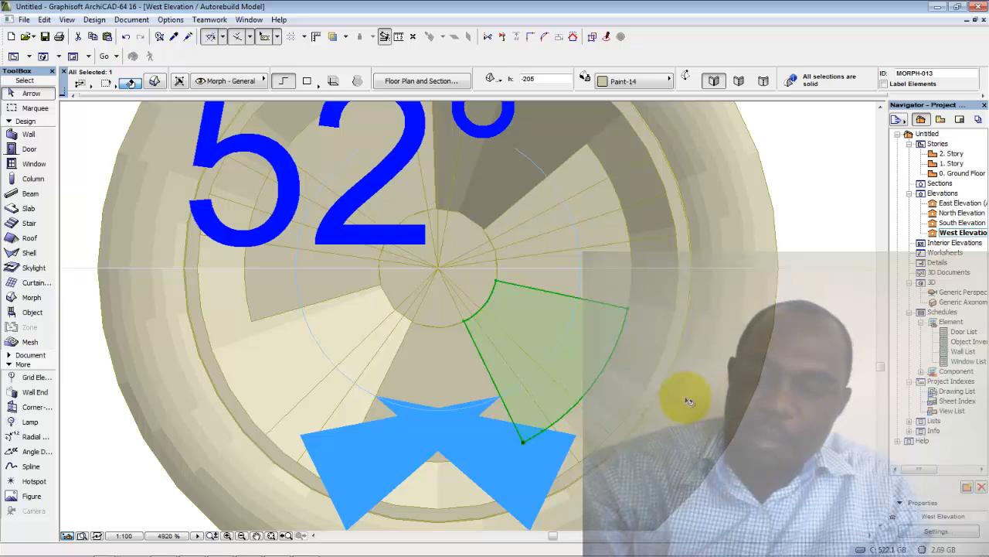
Rotate the wedge morph about the hub centre toward the upper right
{"action": "key", "text": "ctrl+e"}
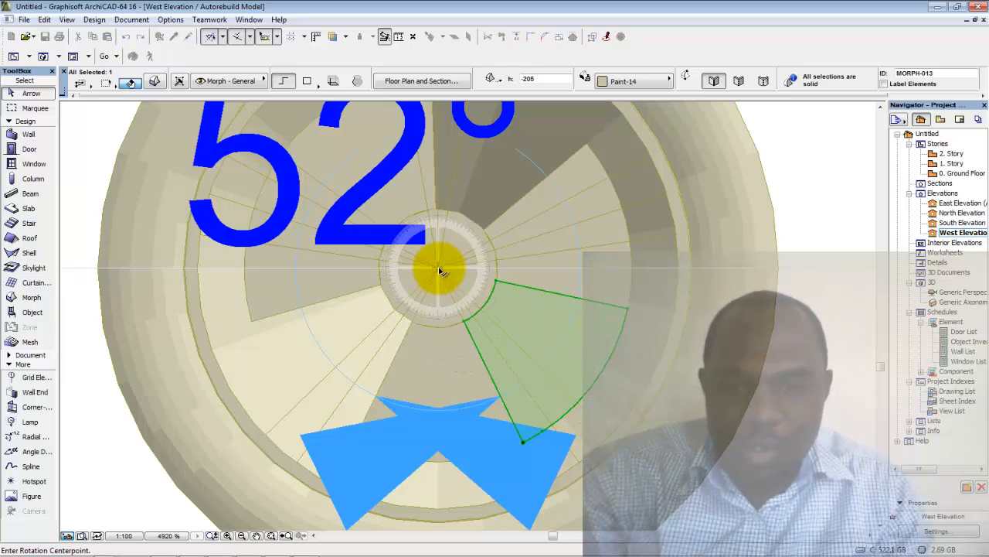
{"action": "left_click", "coordinate": [438, 270]}
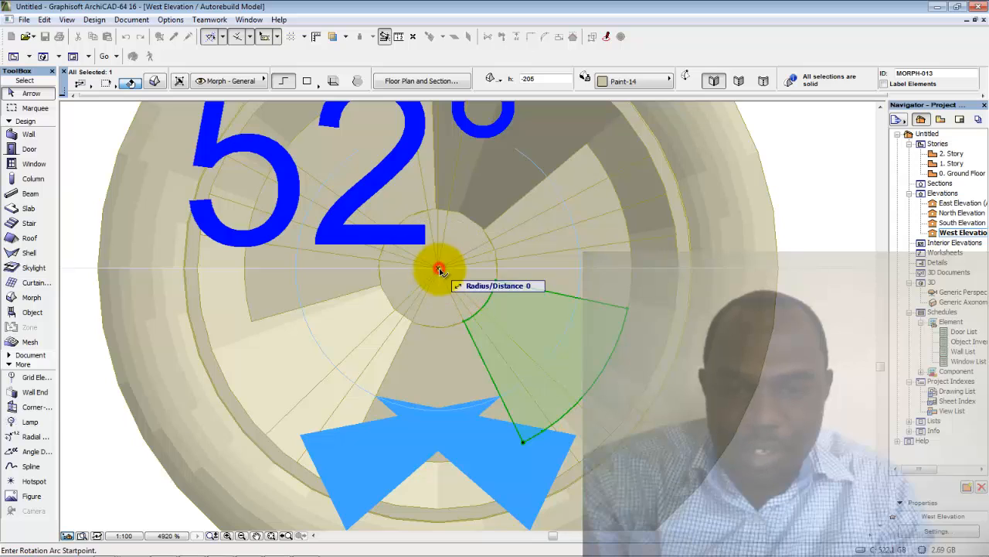
{"action": "left_click", "coordinate": [467, 319]}
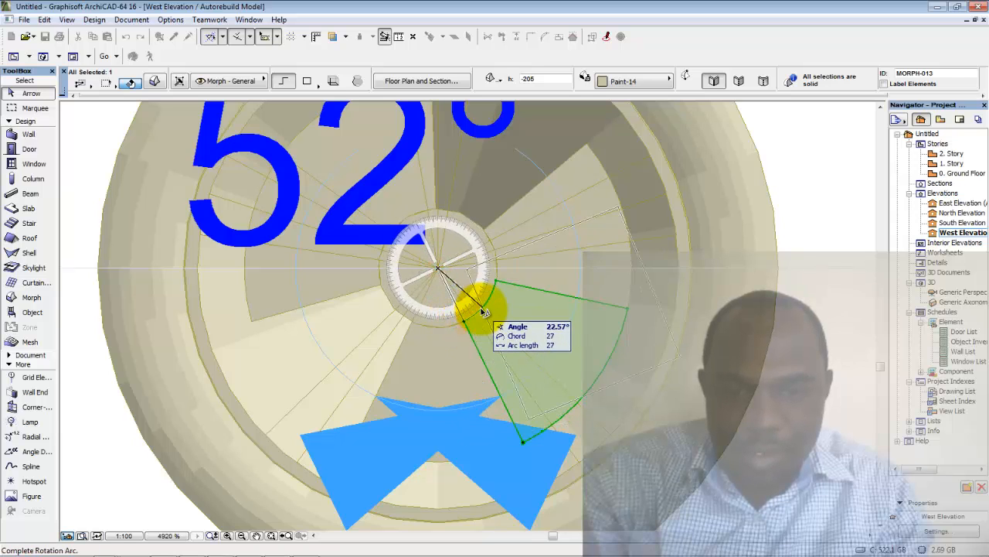
{"action": "scroll", "coordinate": [484, 312], "scroll_direction": "up", "scroll_amount": 6}
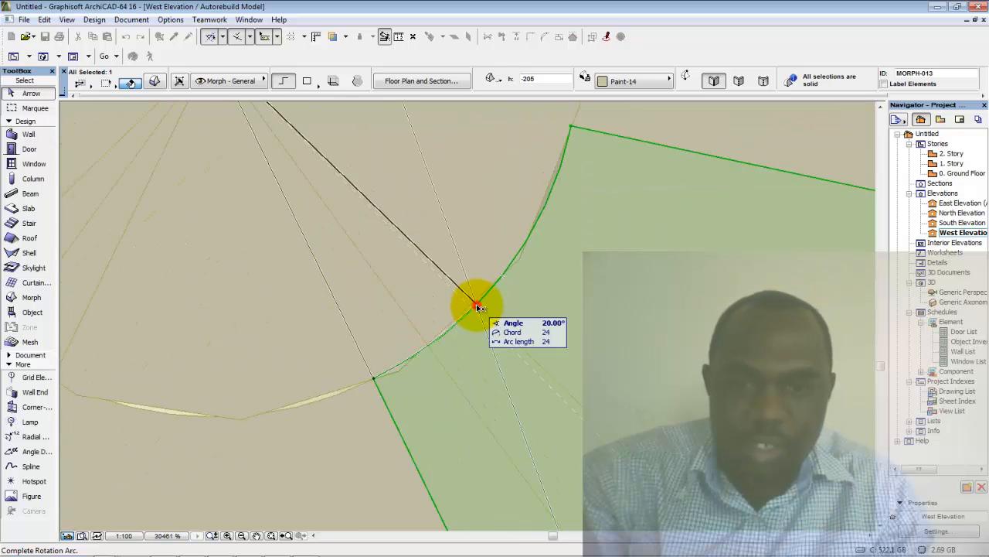
{"action": "left_click", "coordinate": [478, 306]}
{"action": "left_click", "coordinate": [502, 311]}
{"action": "scroll", "coordinate": [510, 316], "scroll_direction": "down", "scroll_amount": 4}
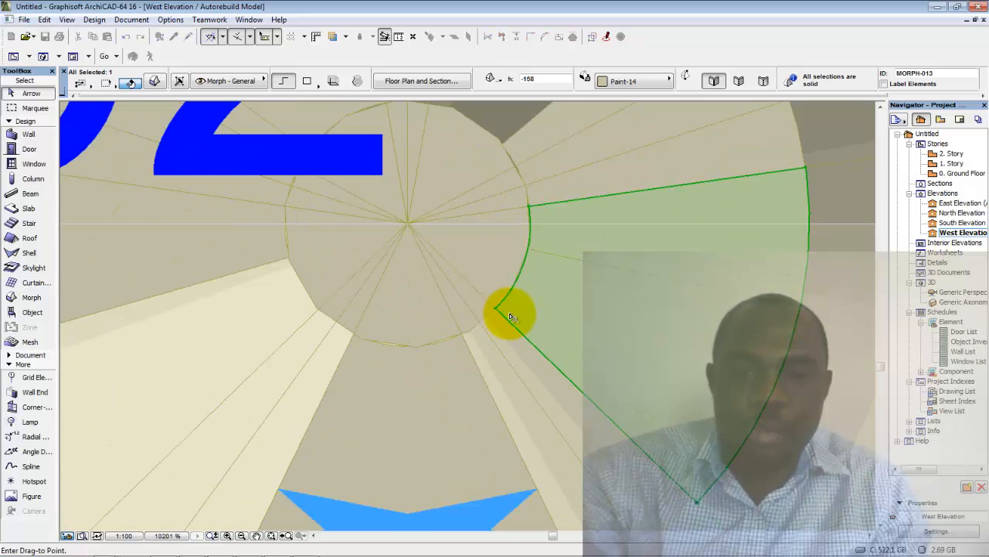
{"action": "scroll", "coordinate": [533, 313], "scroll_direction": "down", "scroll_amount": 3}
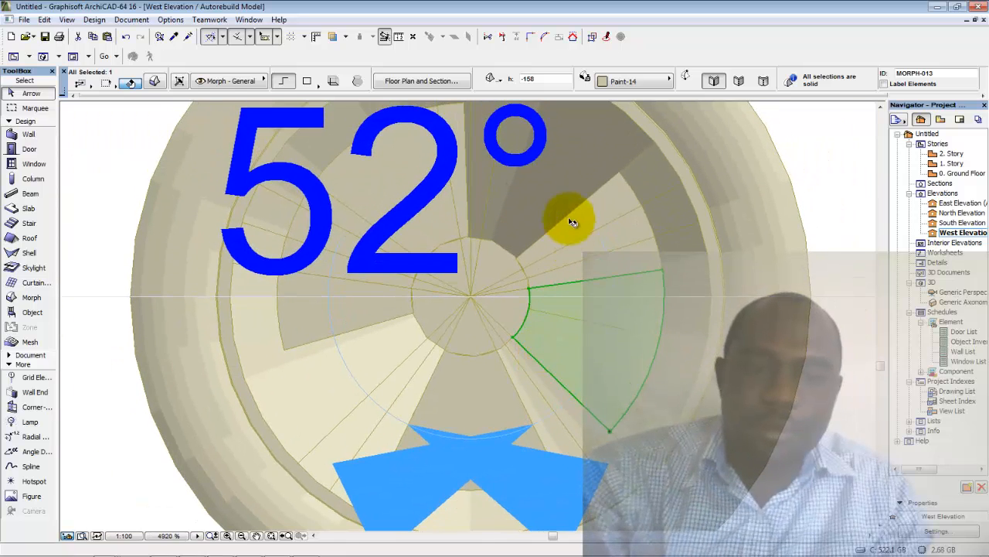
{"action": "left_click", "coordinate": [595, 221]}
{"action": "left_click", "coordinate": [618, 214]}
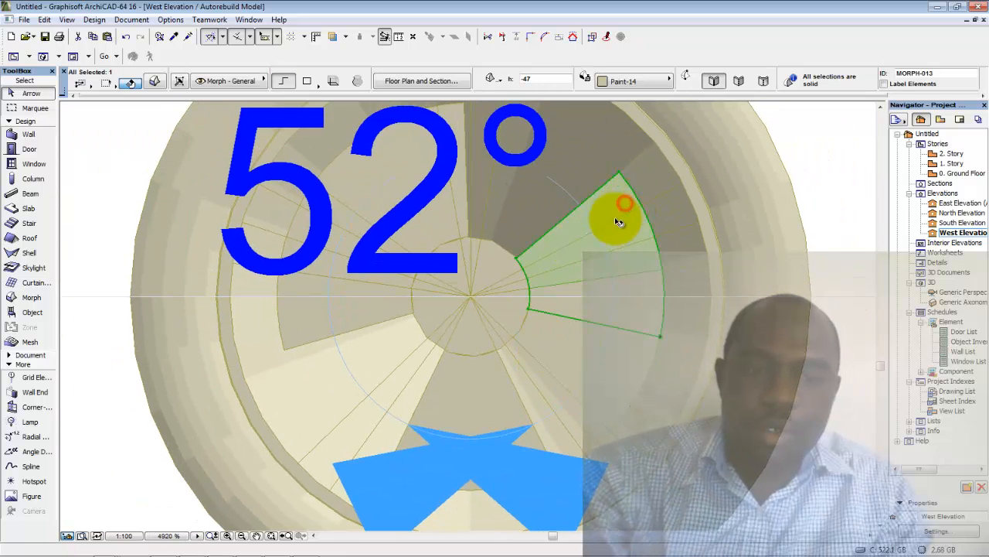
Rotate the wedge about the hub centre again to adjust its angle
{"action": "key", "text": "ctrl+e"}
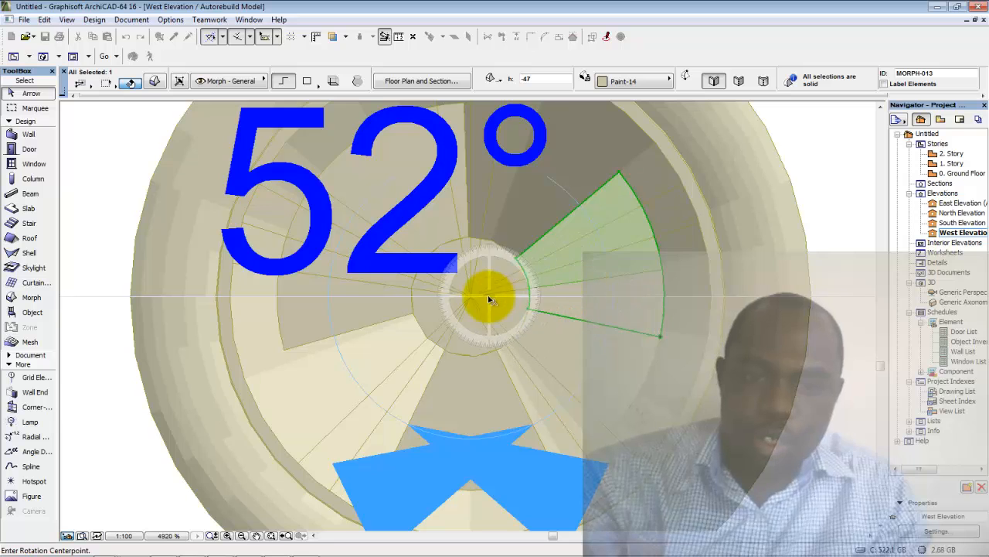
{"action": "left_click", "coordinate": [472, 296]}
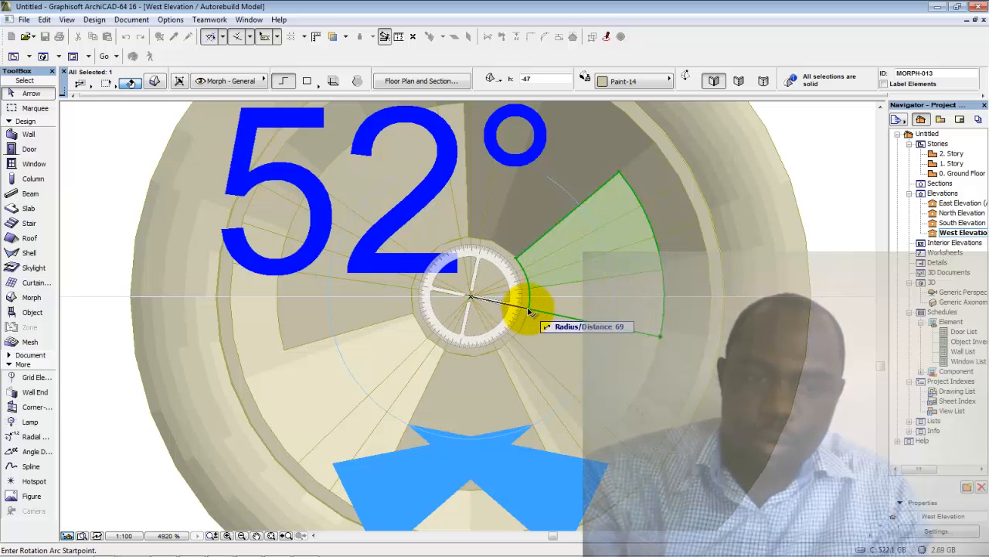
{"action": "left_click", "coordinate": [528, 308]}
{"action": "scroll", "coordinate": [516, 265], "scroll_direction": "up", "scroll_amount": 6}
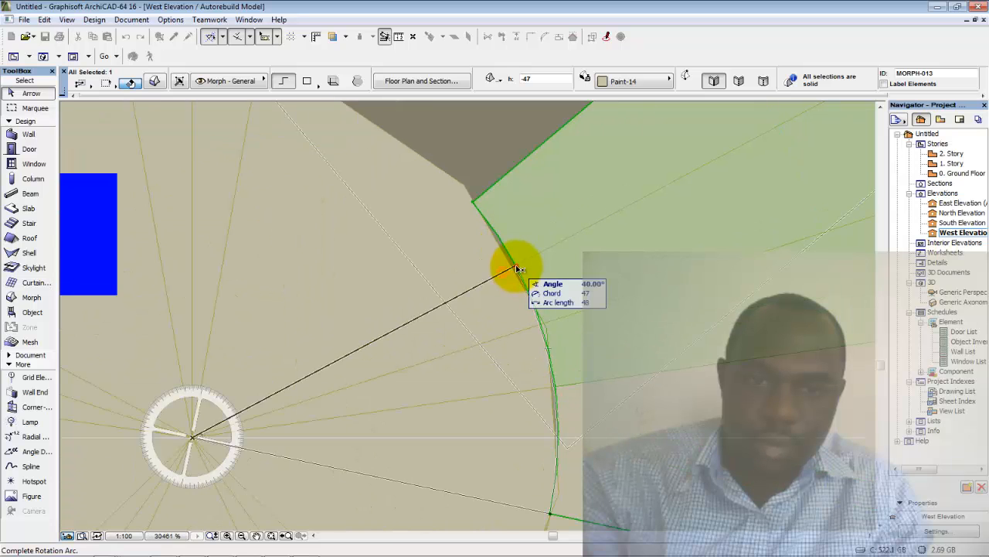
{"action": "left_click", "coordinate": [516, 268]}
{"action": "scroll", "coordinate": [517, 269], "scroll_direction": "down", "scroll_amount": 4}
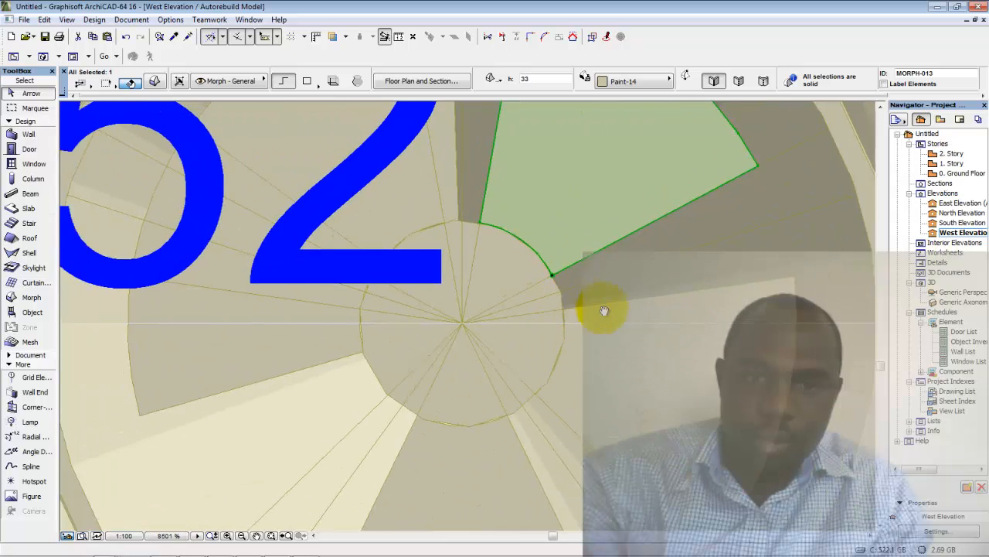
{"action": "scroll", "coordinate": [604, 310], "scroll_direction": "down", "scroll_amount": 3}
Reselect the green wedge and rotate it about the wheel centre to the left side
{"action": "left_click", "coordinate": [514, 241]}
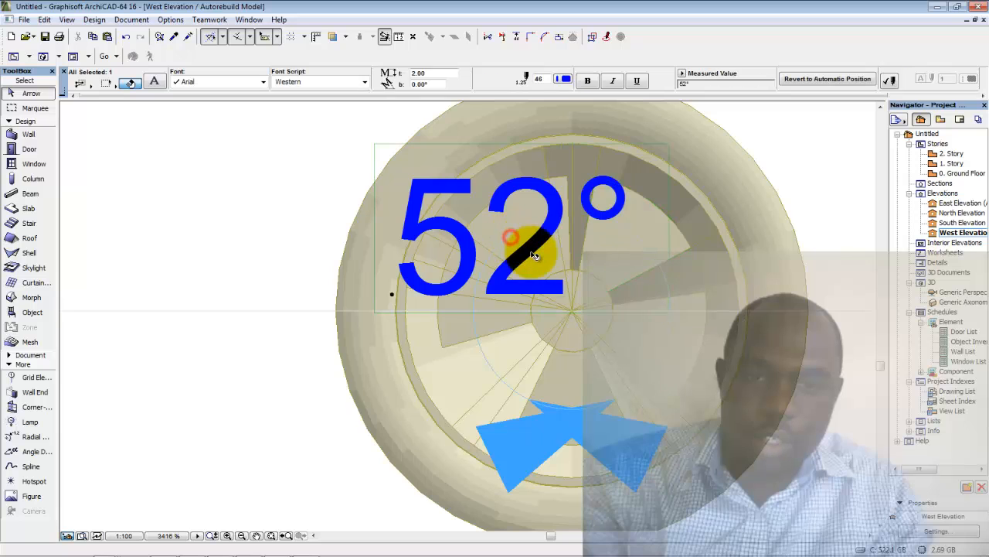
{"action": "left_click", "coordinate": [563, 179]}
{"action": "scroll", "coordinate": [636, 247], "scroll_direction": "up", "scroll_amount": 4}
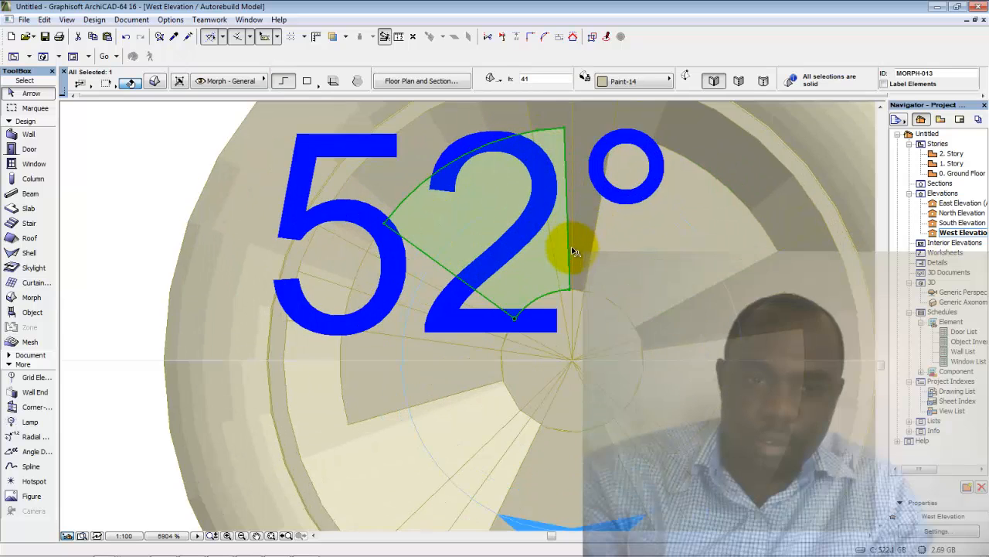
{"action": "key", "text": "ctrl+e"}
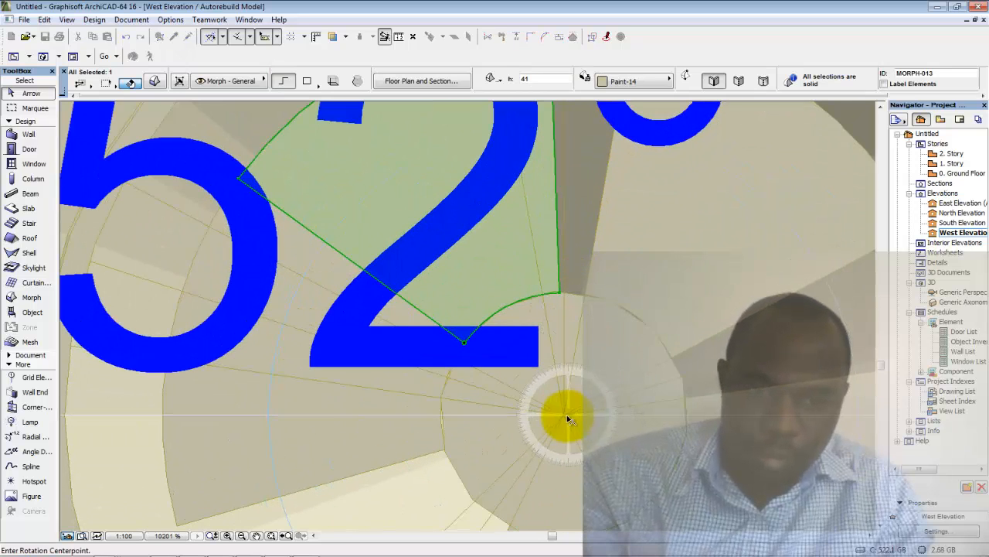
{"action": "left_click", "coordinate": [565, 419]}
{"action": "left_click", "coordinate": [558, 292]}
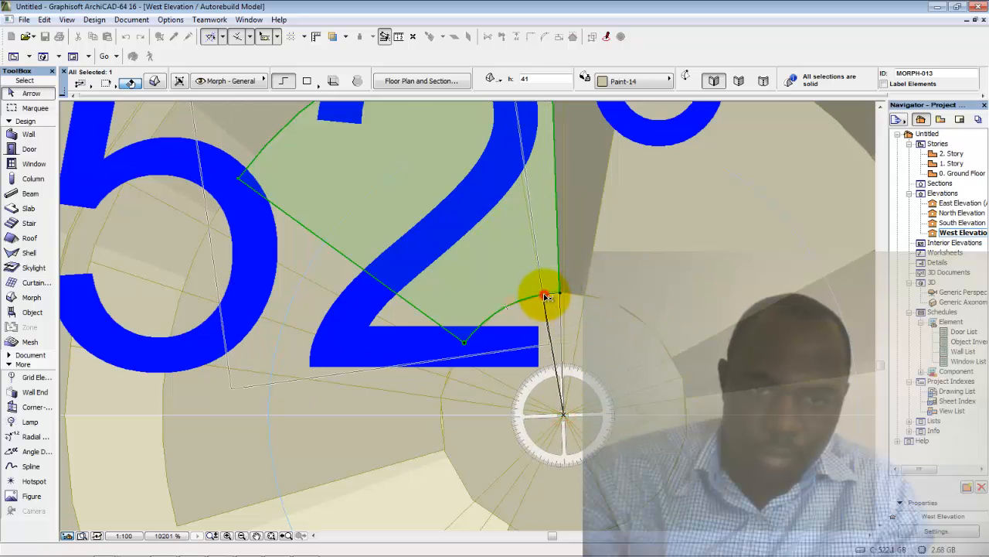
{"action": "left_click", "coordinate": [545, 298]}
{"action": "scroll", "coordinate": [545, 297], "scroll_direction": "down", "scroll_amount": 1}
{"action": "scroll", "coordinate": [544, 297], "scroll_direction": "down", "scroll_amount": 2}
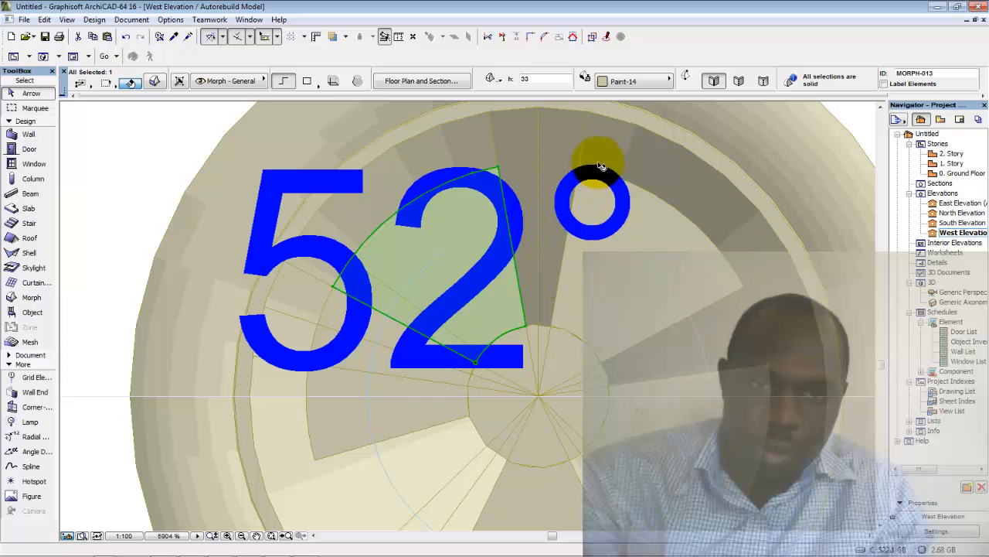
{"action": "scroll", "coordinate": [457, 376], "scroll_direction": "down", "scroll_amount": 1}
{"action": "middle_click_drag", "start_coordinate": [457, 375], "coordinate": [510, 286]}
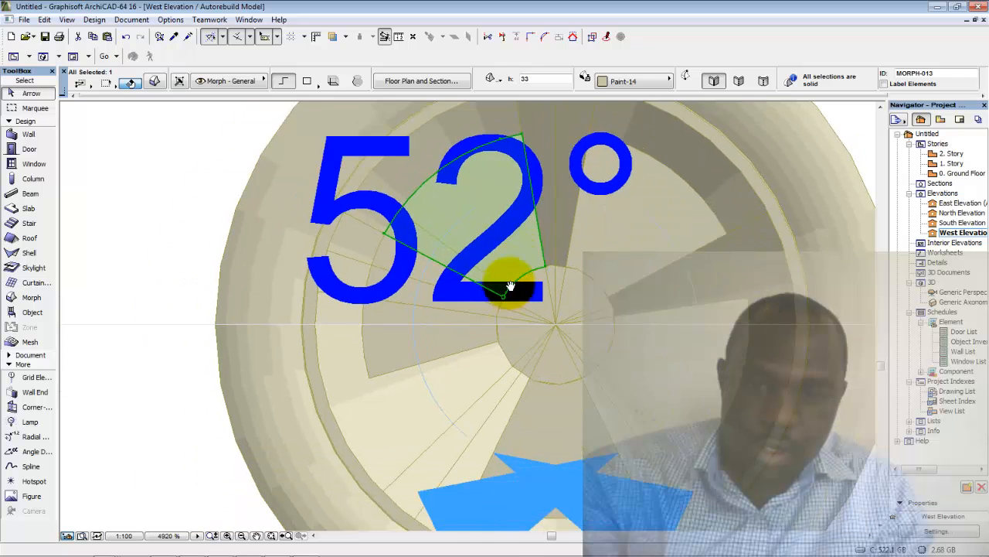
{"action": "left_click", "coordinate": [404, 333]}
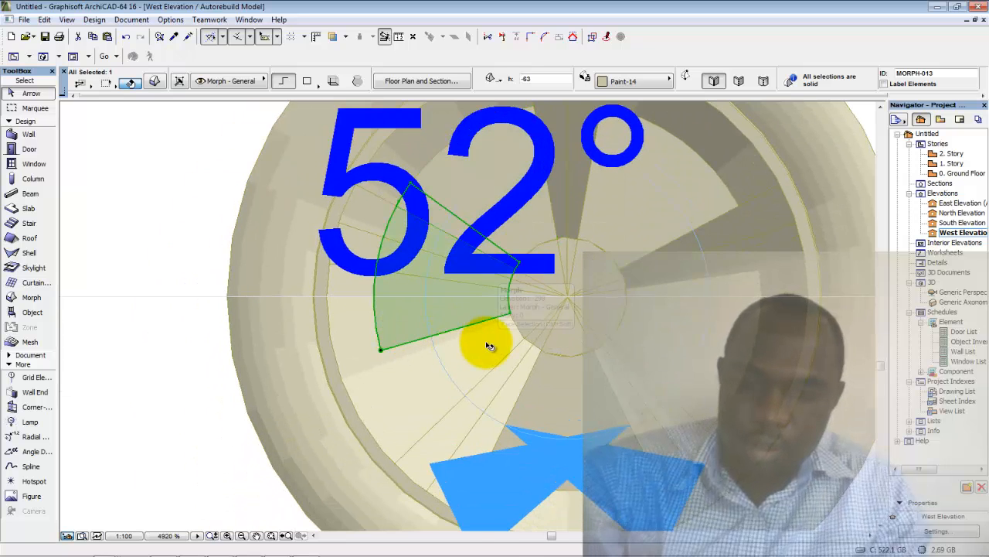
Rotate the wedge again about the hub down to the lower left
{"action": "key", "text": "ctrl+e"}
{"action": "scroll", "coordinate": [570, 295], "scroll_direction": "up", "scroll_amount": 2}
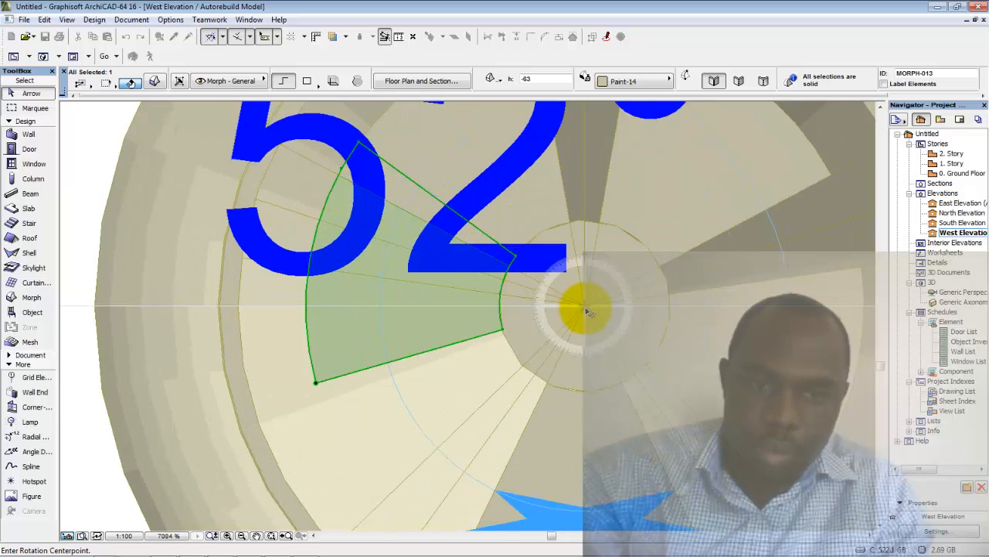
{"action": "left_click", "coordinate": [503, 333]}
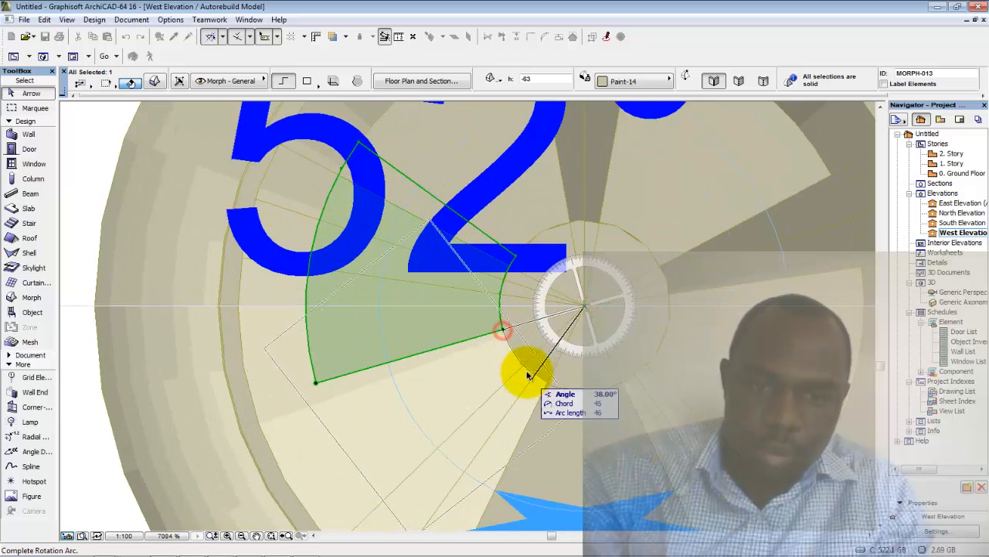
{"action": "scroll", "coordinate": [521, 368], "scroll_direction": "up", "scroll_amount": 5}
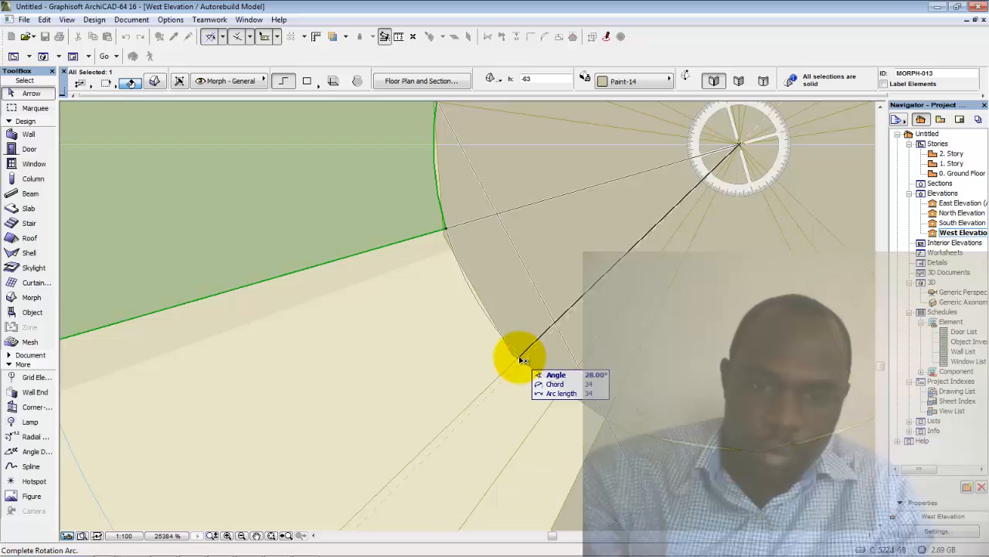
{"action": "left_click", "coordinate": [521, 361]}
{"action": "scroll", "coordinate": [521, 360], "scroll_direction": "down", "scroll_amount": 7}
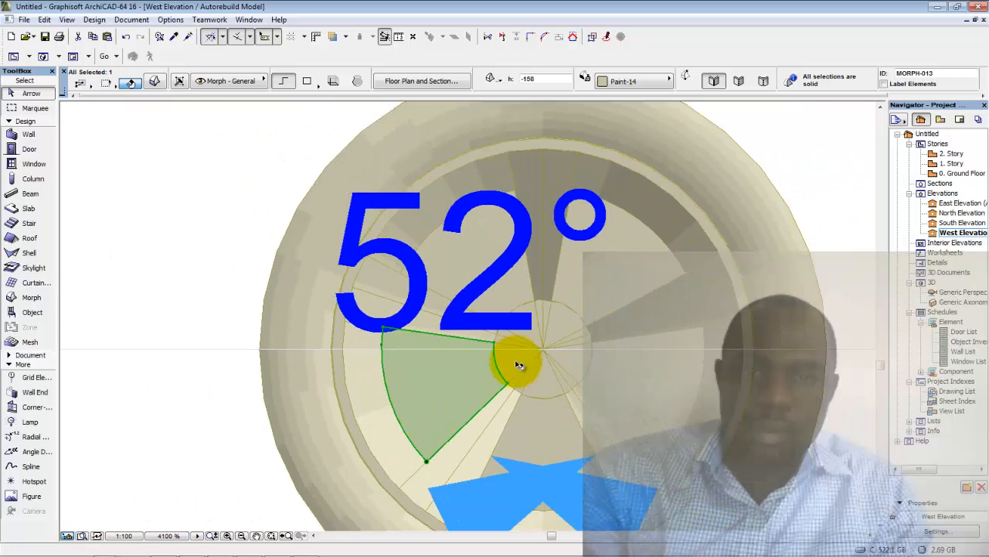
{"action": "scroll", "coordinate": [514, 359], "scroll_direction": "down", "scroll_amount": 2}
Select all five wedges to check their even spacing, then deselect them
{"action": "key", "text": "Escape"}
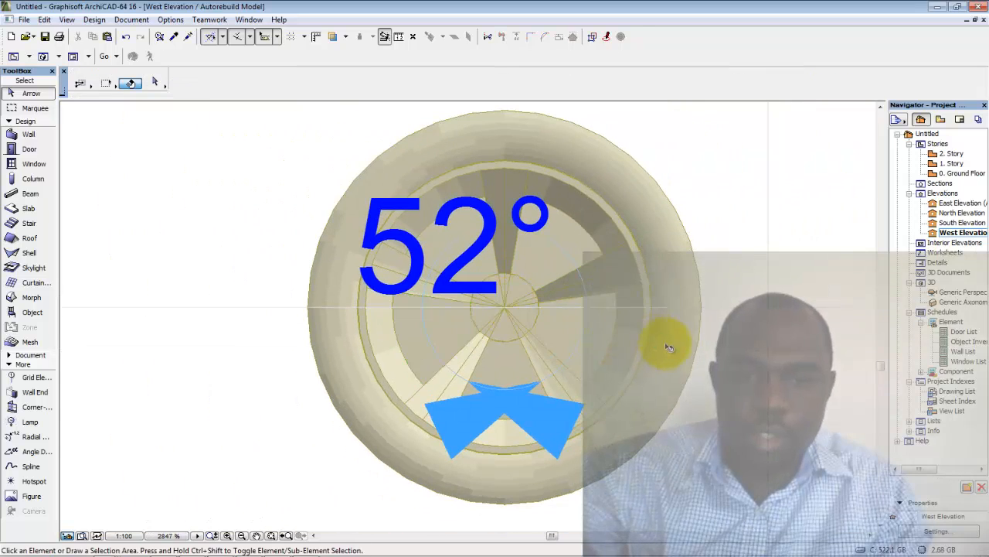
{"action": "left_click", "coordinate": [541, 335]}
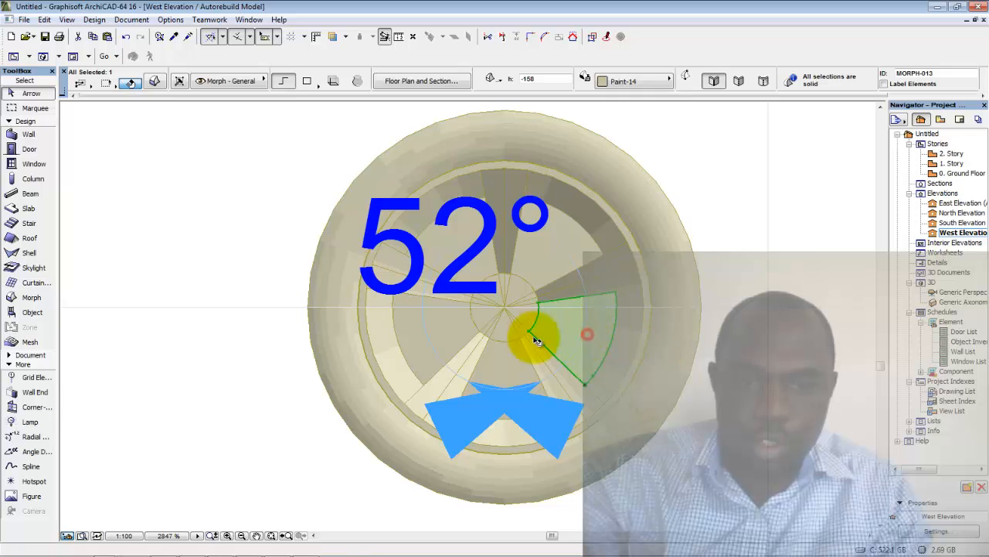
{"action": "left_click", "coordinate": [445, 338], "text": "shift"}
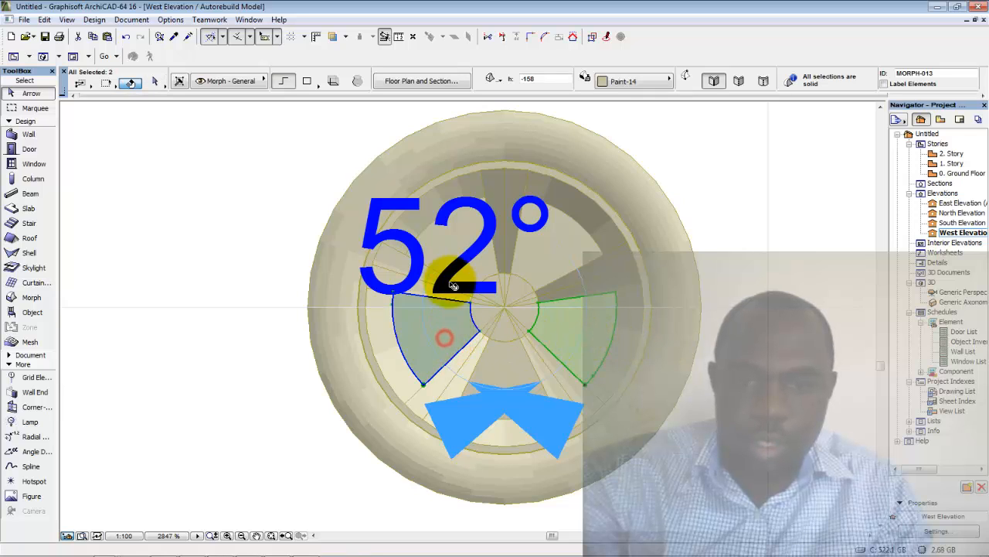
{"action": "left_click", "coordinate": [430, 242], "text": "shift"}
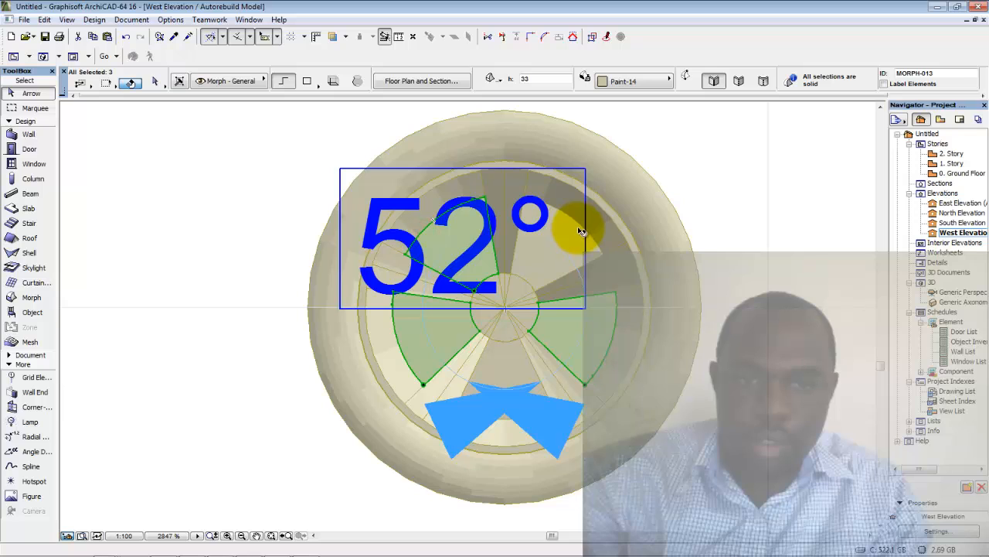
{"action": "left_click", "coordinate": [581, 230], "text": "shift"}
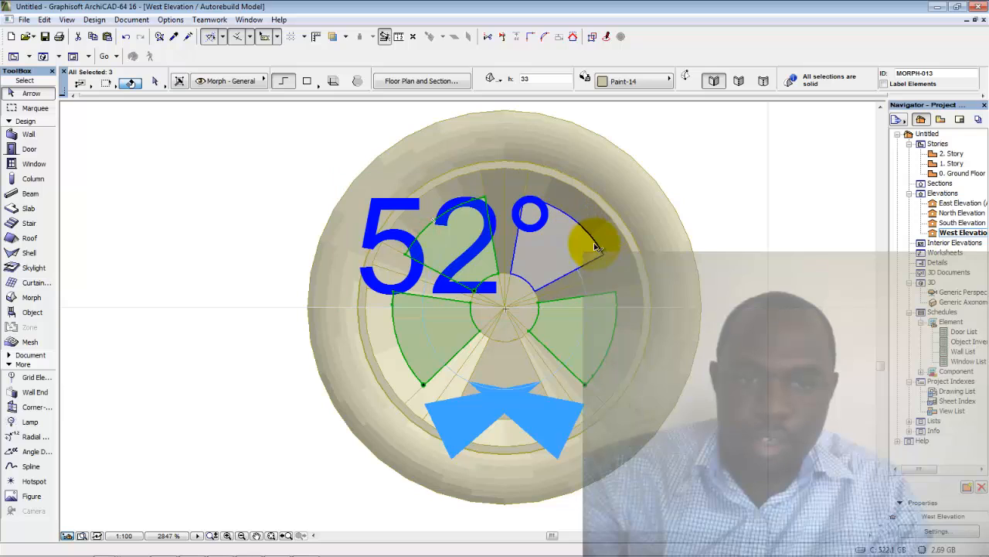
{"action": "left_click", "coordinate": [546, 396], "text": "shift"}
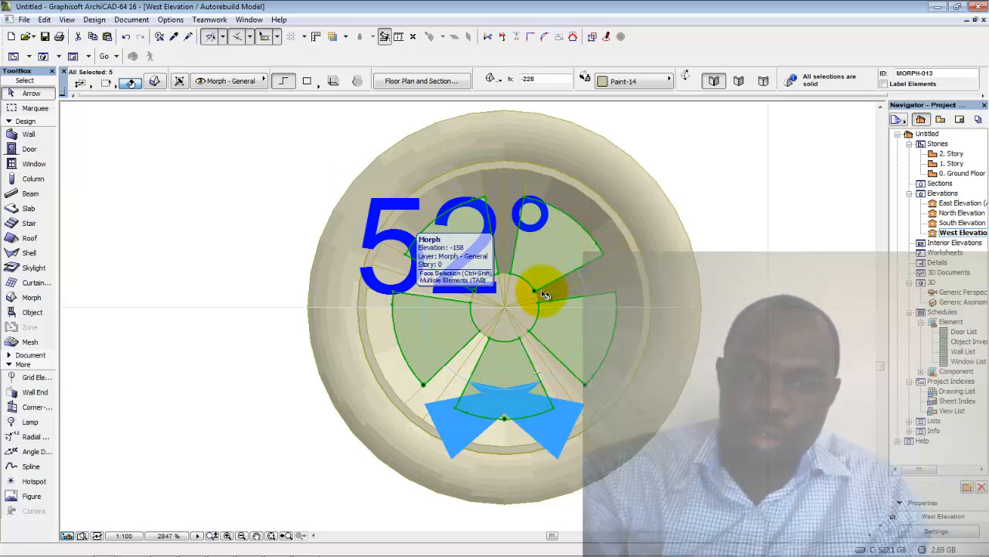
{"action": "left_click", "coordinate": [783, 267]}
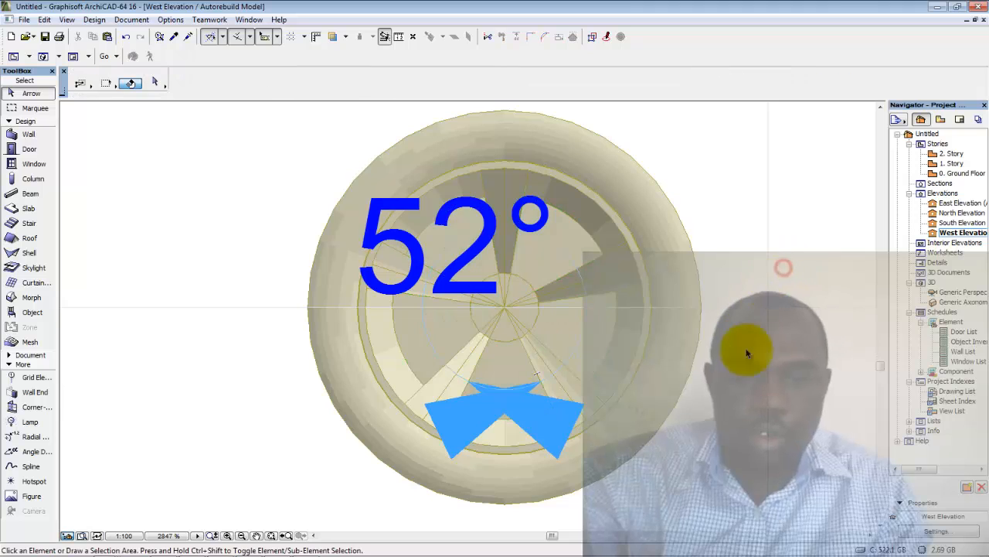
Switch to the Generic Perspective, orbit around the wheel and select a spoke blade morph
{"action": "double_click", "coordinate": [937, 293]}
{"action": "scroll", "coordinate": [599, 322], "scroll_direction": "down", "scroll_amount": 10}
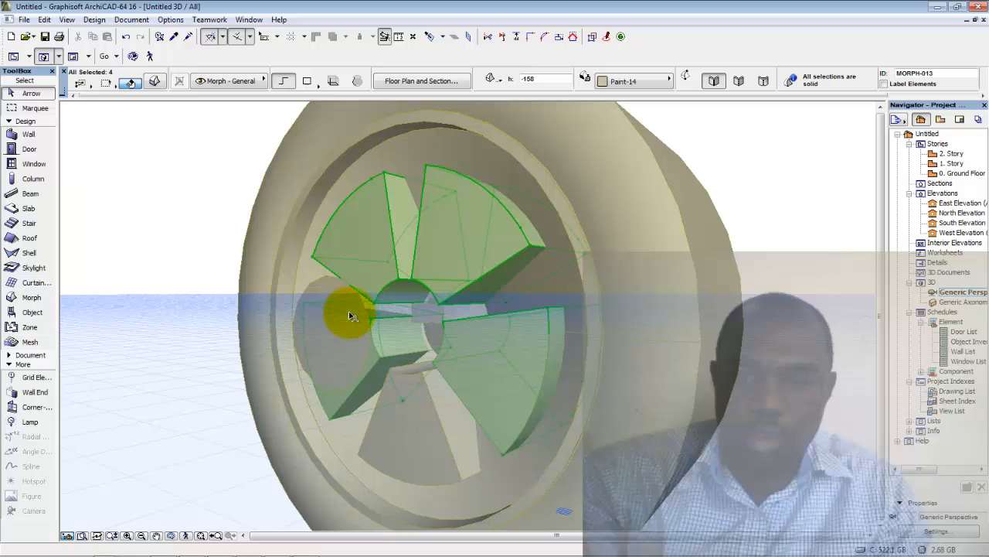
{"action": "left_click", "coordinate": [350, 315]}
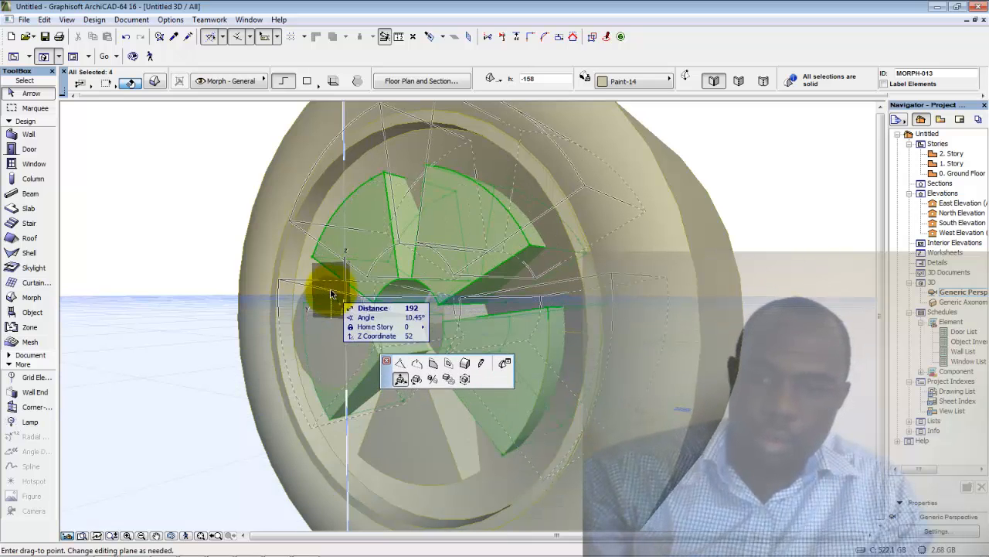
{"action": "key", "text": "Escape"}
{"action": "key", "text": "Escape"}
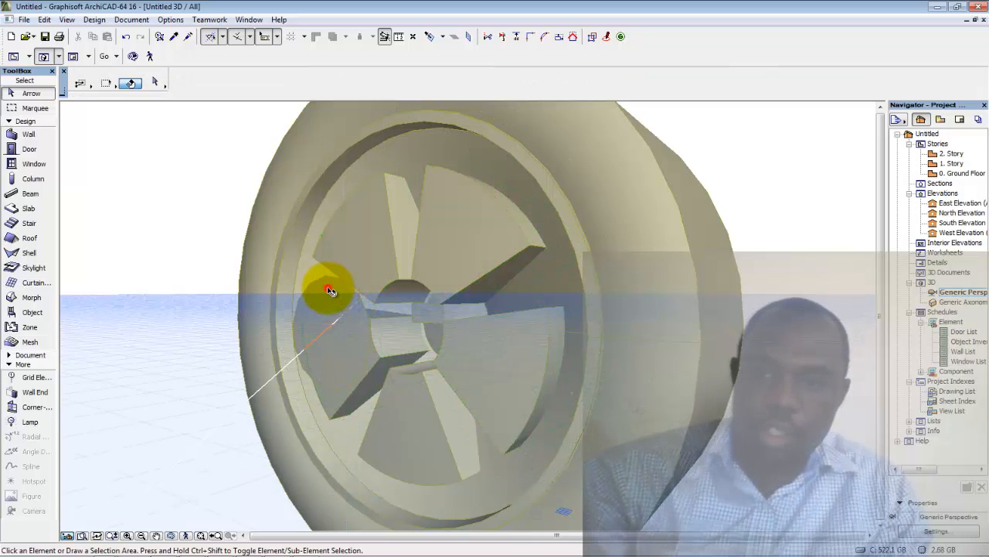
{"action": "left_click", "coordinate": [337, 290]}
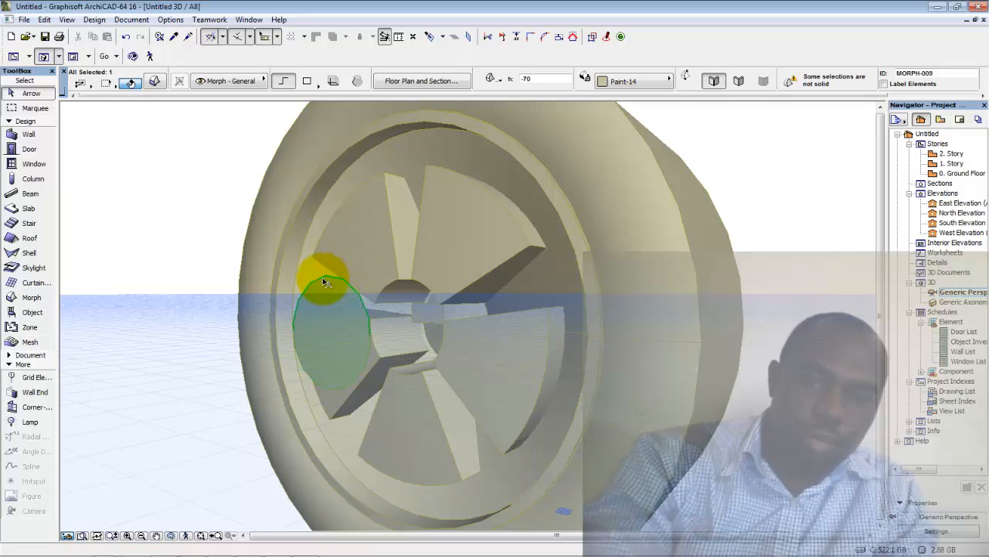
{"action": "key", "text": "Delete"}
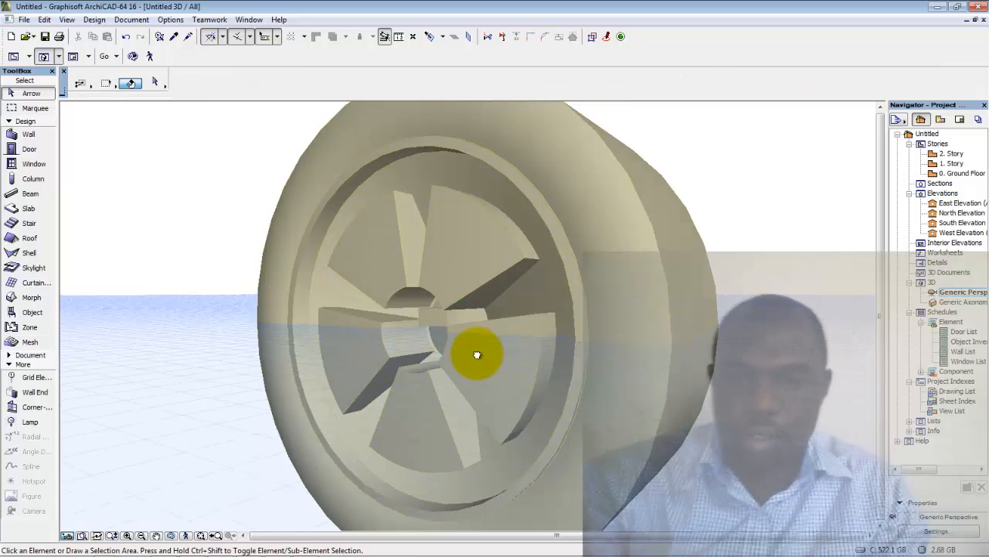
{"action": "middle_click_drag", "start_coordinate": [477, 354], "coordinate": [513, 335]}
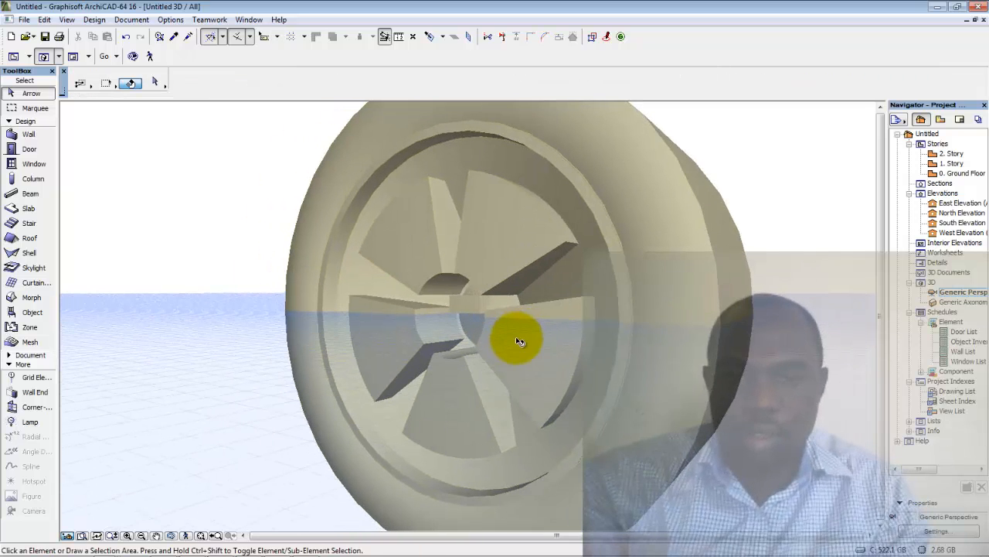
{"action": "left_click", "coordinate": [519, 216]}
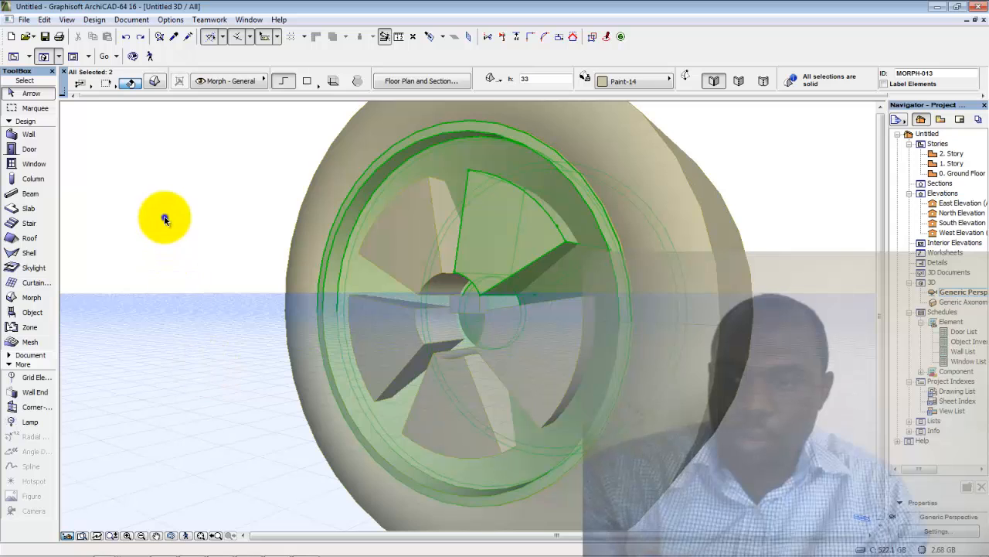
Boolean-subtract the selected upper-right blade from the wheel rim Morph
{"action": "right_click", "coordinate": [164, 220]}
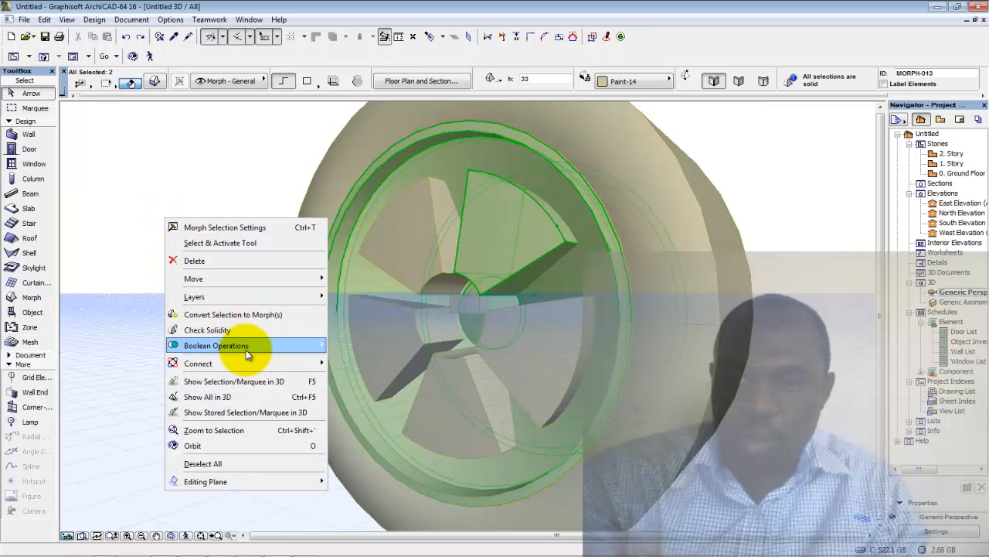
{"action": "mouse_move", "coordinate": [246, 350]}
{"action": "left_click", "coordinate": [359, 361]}
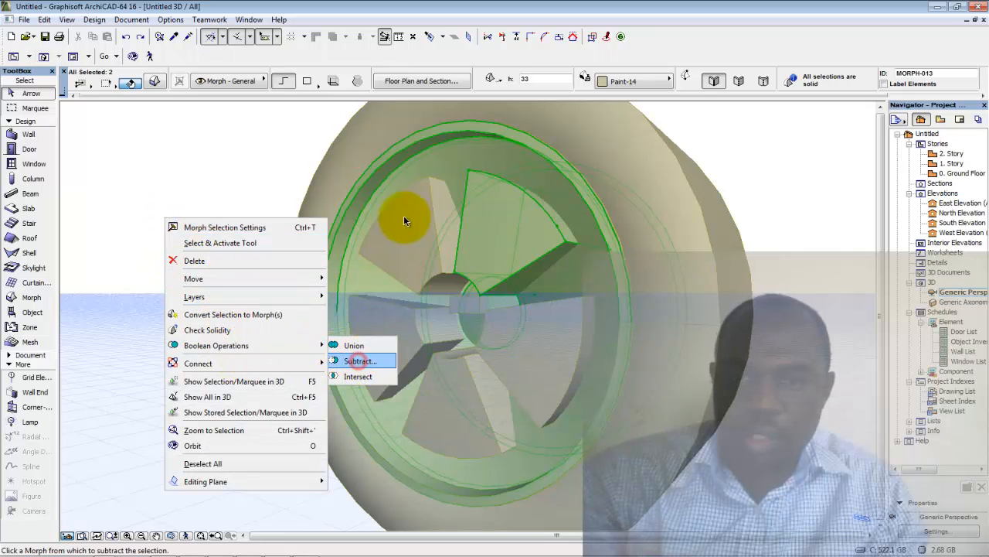
{"action": "left_click", "coordinate": [441, 168]}
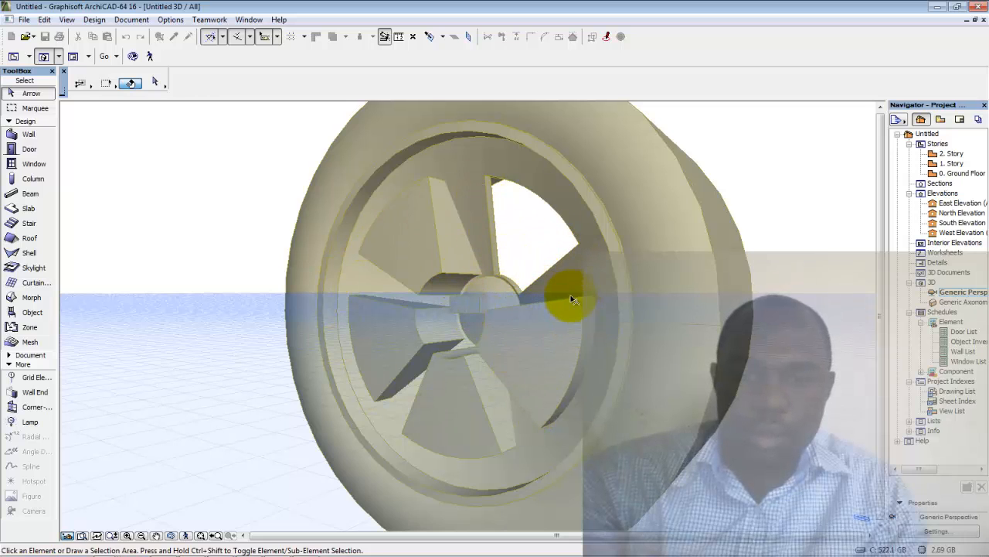
Select the lower-right blade Morph together with the wheel rim
{"action": "left_click", "coordinate": [533, 342]}
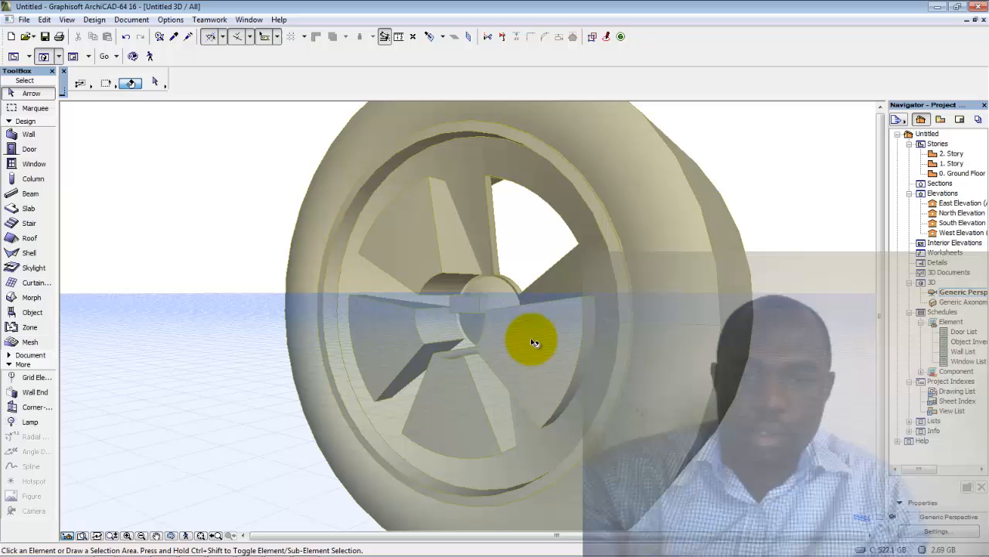
{"action": "left_click", "coordinate": [566, 310]}
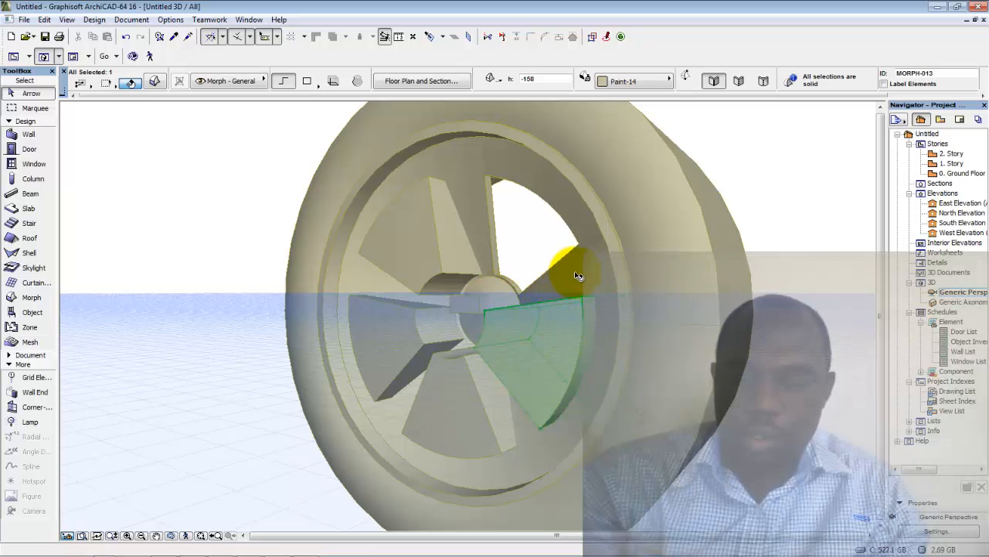
{"action": "key", "text": "ctrl+a"}
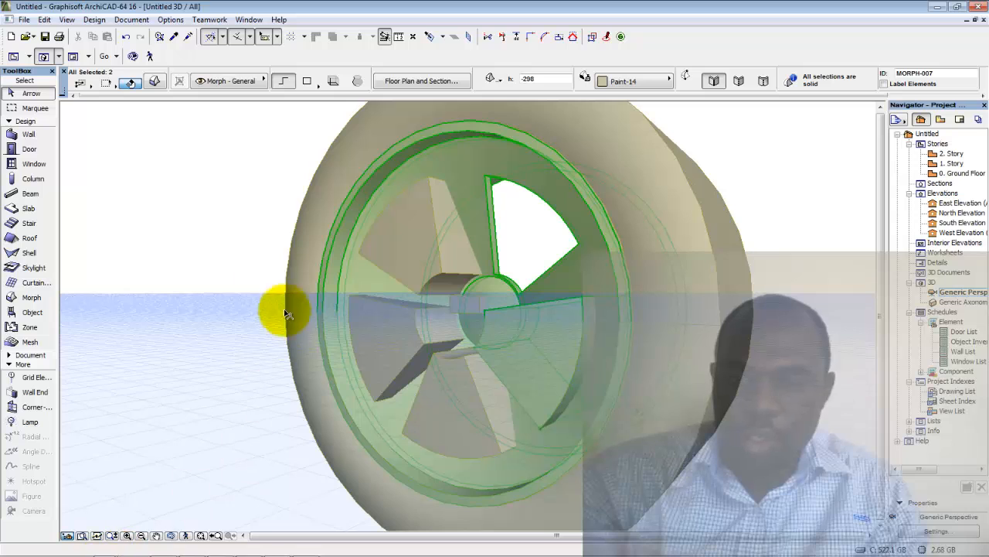
Subtract the lower-right blade from the wheel rim Morph
{"action": "right_click", "coordinate": [199, 203]}
{"action": "mouse_move", "coordinate": [255, 331]}
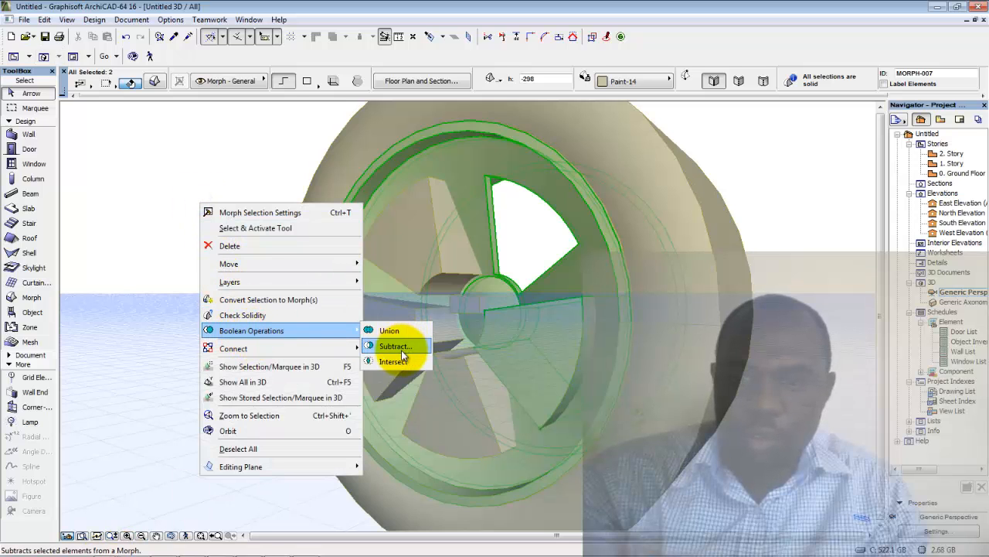
{"action": "left_click", "coordinate": [402, 347]}
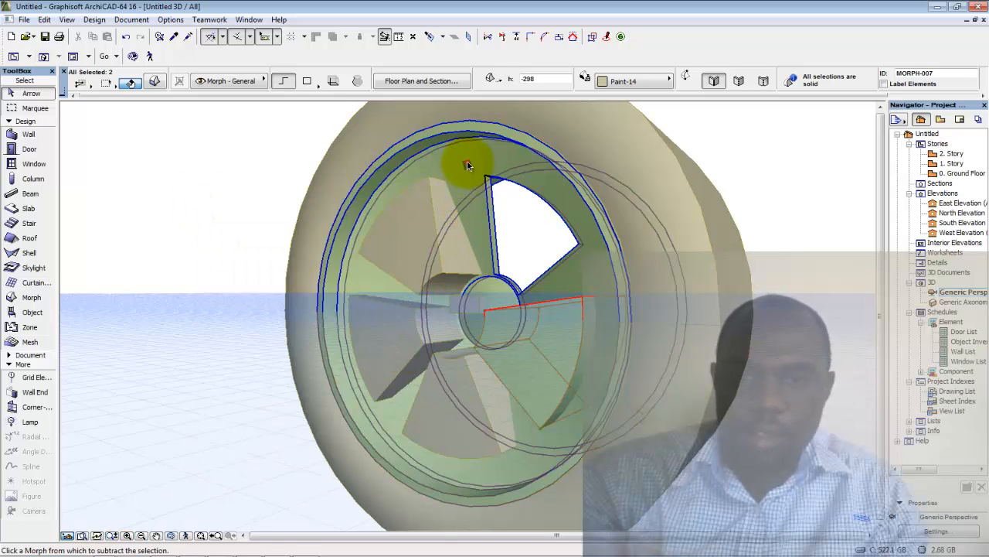
{"action": "left_click", "coordinate": [467, 161]}
Select the upper-left blade with the rim and subtract it from the wheel
{"action": "left_click", "coordinate": [426, 234]}
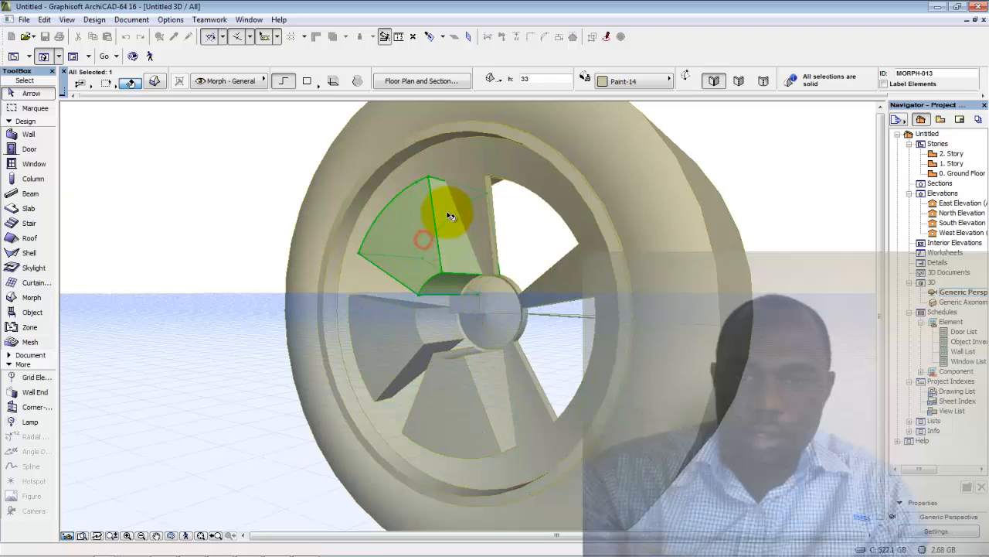
{"action": "key", "text": "ctrl+a"}
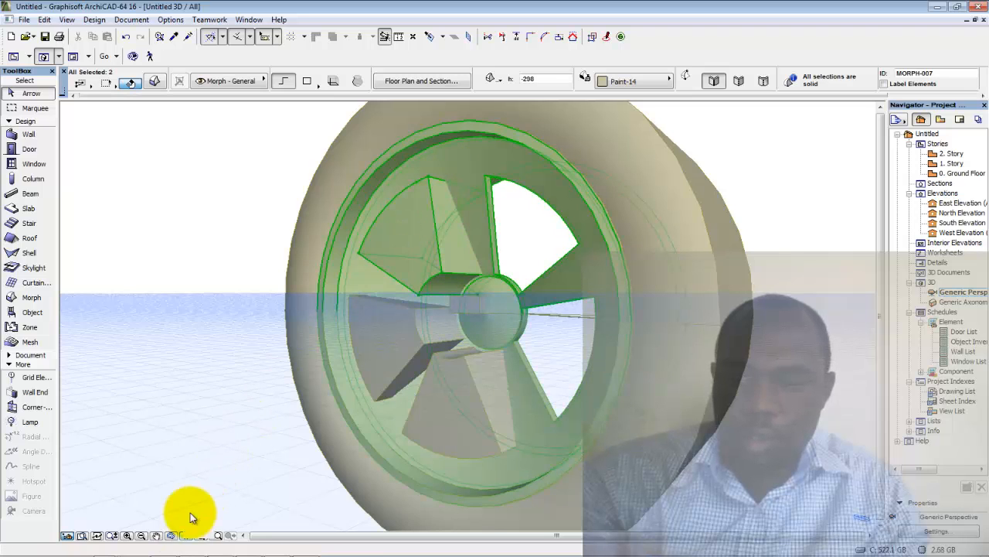
{"action": "right_click", "coordinate": [209, 151]}
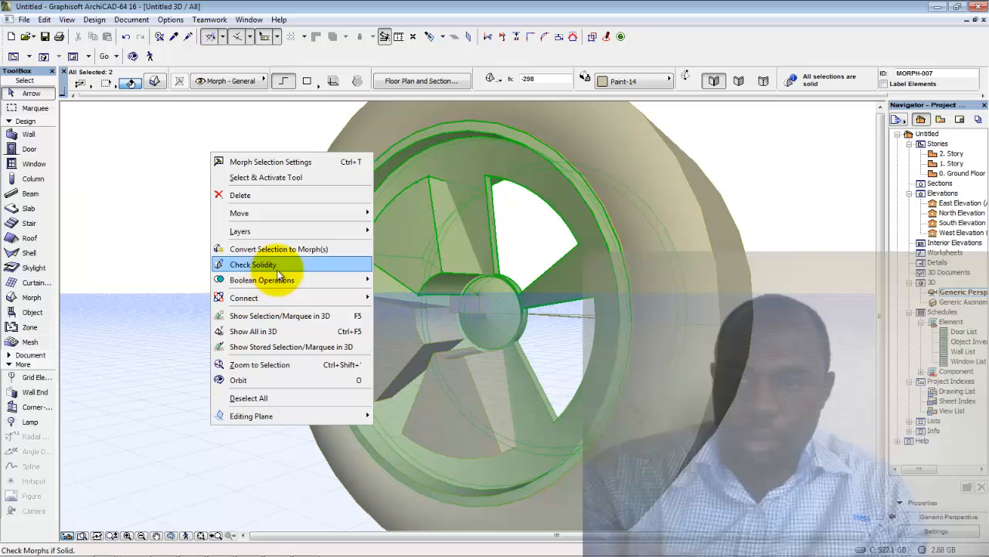
{"action": "mouse_move", "coordinate": [283, 281]}
{"action": "left_click", "coordinate": [405, 293]}
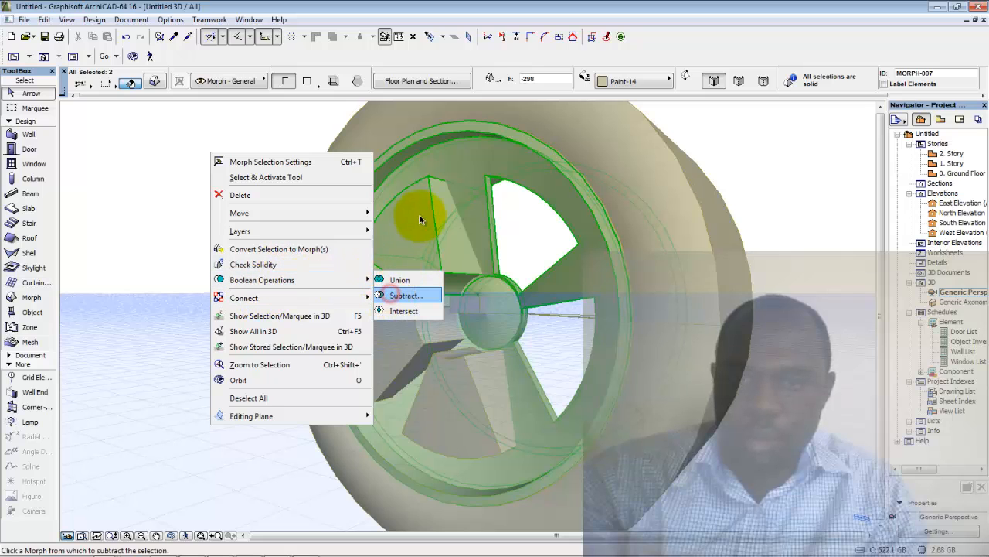
{"action": "left_click", "coordinate": [457, 164]}
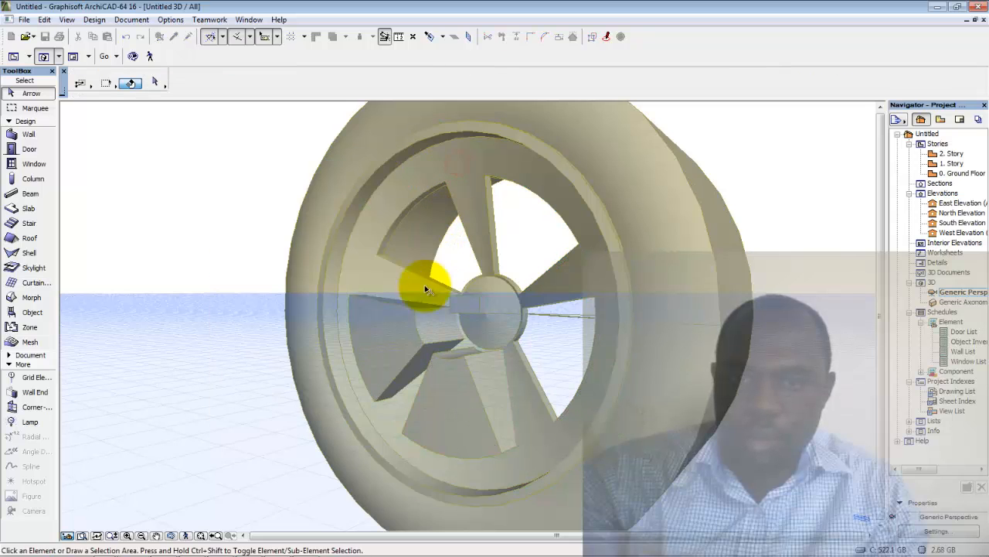
Boolean-subtract the left and bottom blade wedges from the outer rim Morph
{"action": "left_click", "coordinate": [392, 353]}
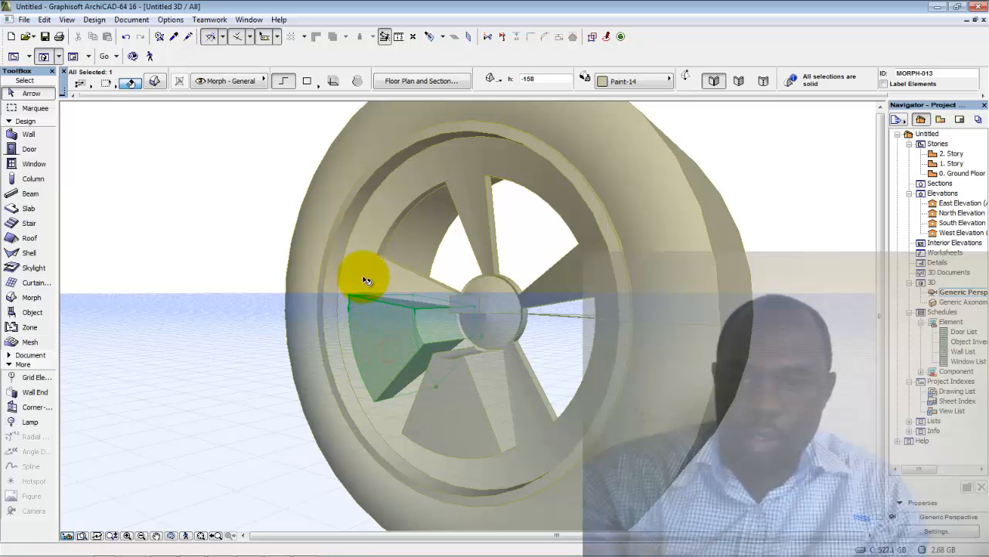
{"action": "left_click", "coordinate": [402, 358], "text": "shift"}
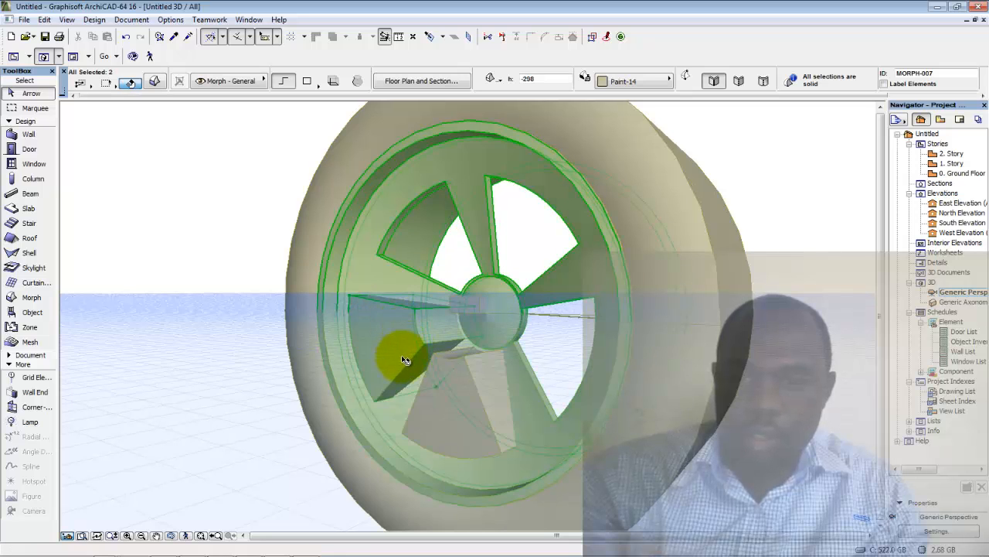
{"action": "left_click", "coordinate": [440, 422]}
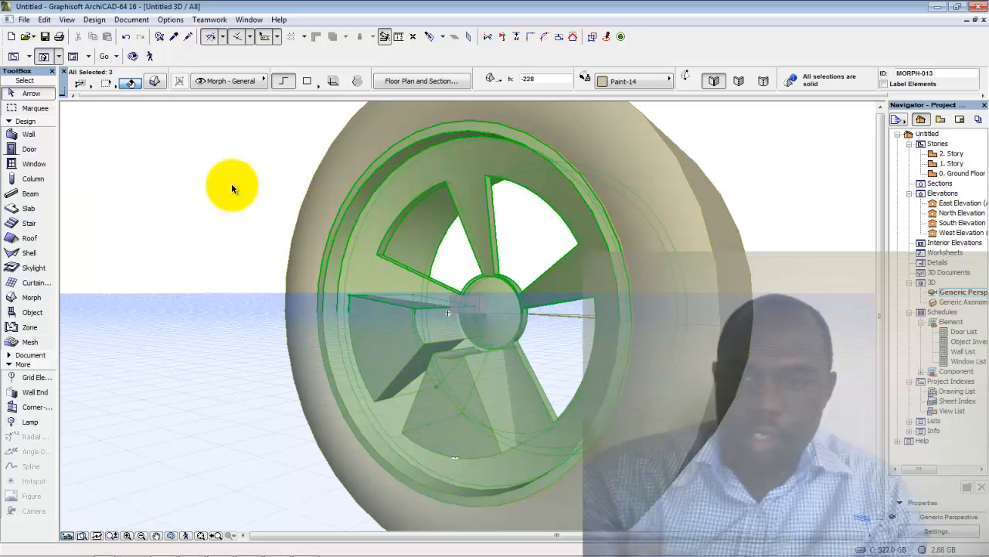
{"action": "left_click", "coordinate": [204, 181]}
{"action": "left_click", "coordinate": [466, 369]}
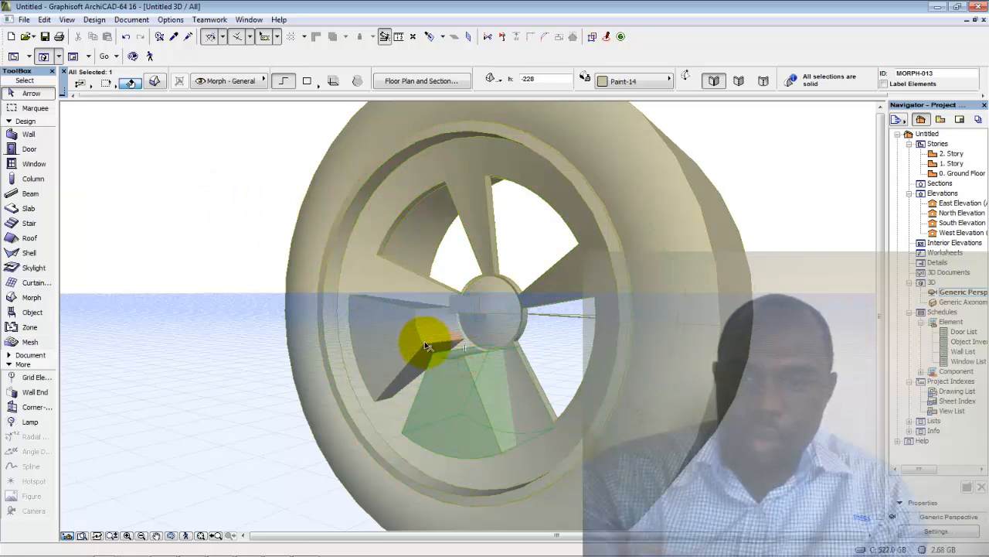
{"action": "left_click", "coordinate": [416, 337], "text": "shift"}
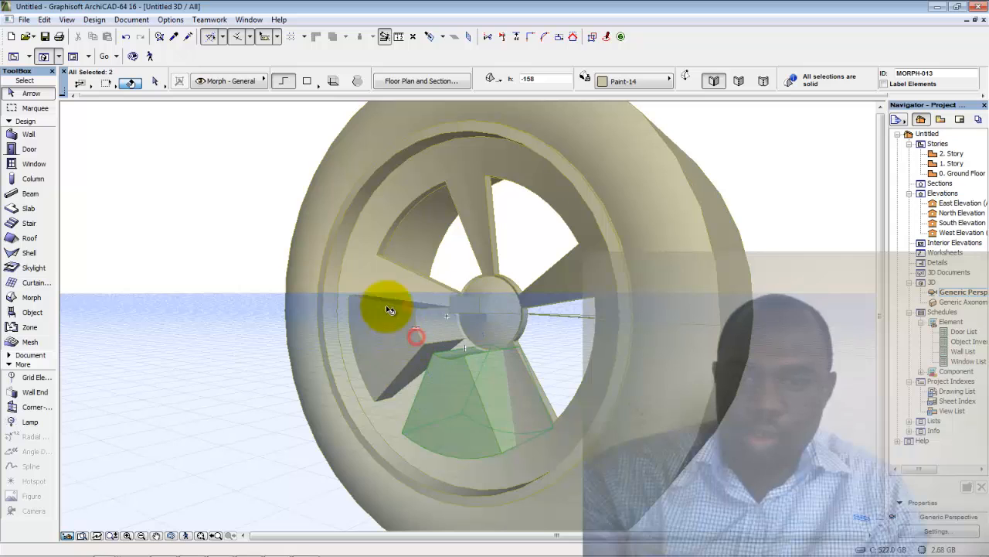
{"action": "left_click", "coordinate": [364, 254], "text": "shift"}
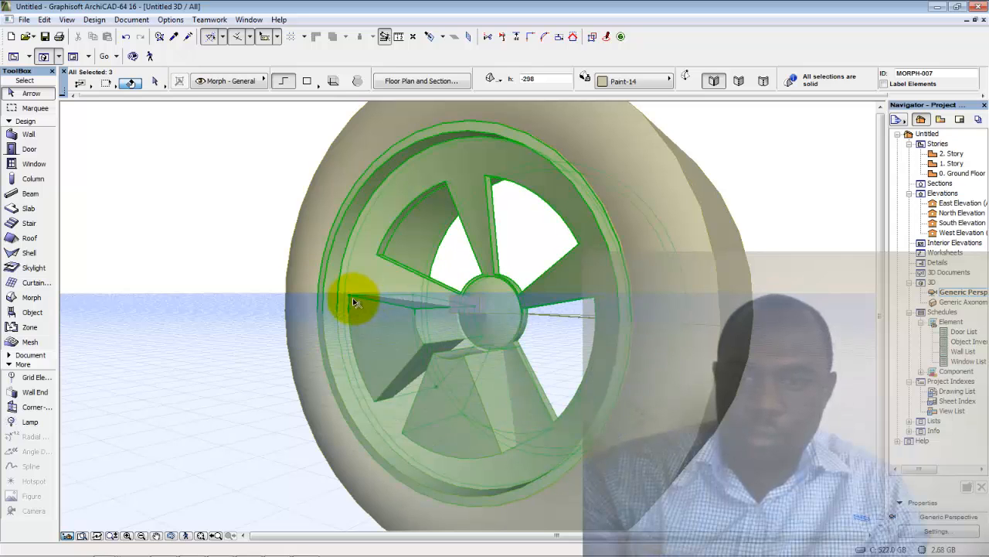
{"action": "right_click", "coordinate": [188, 232]}
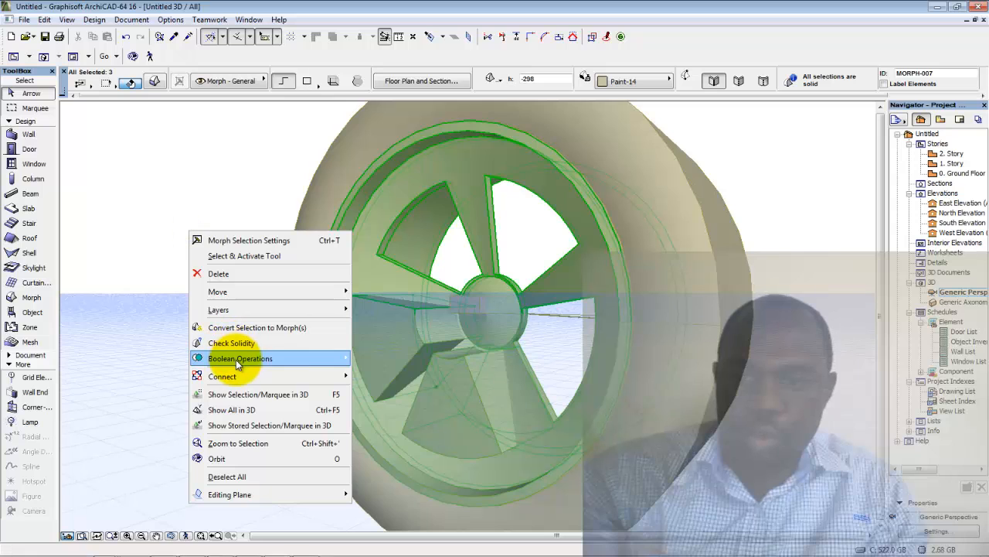
{"action": "mouse_move", "coordinate": [240, 357]}
{"action": "left_click", "coordinate": [393, 375]}
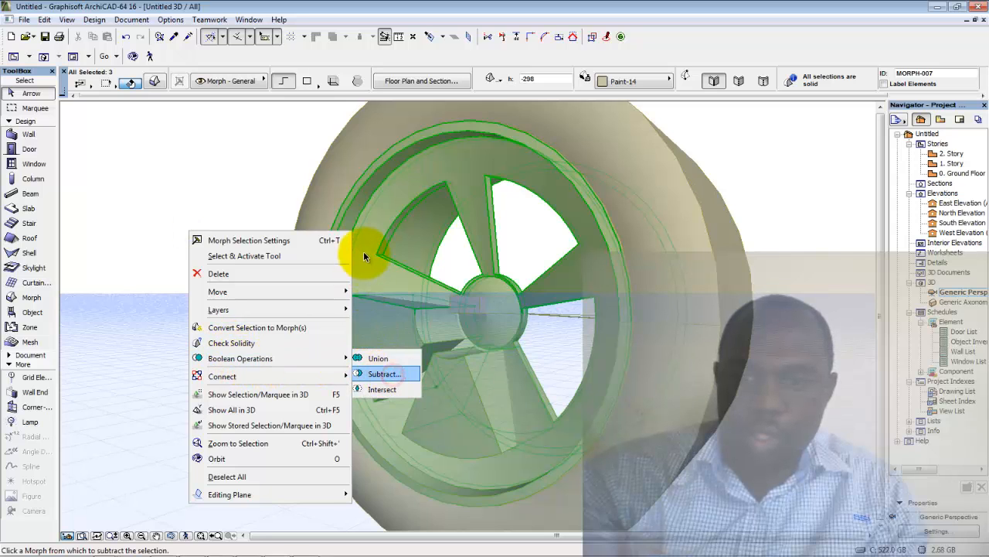
{"action": "left_click", "coordinate": [364, 256]}
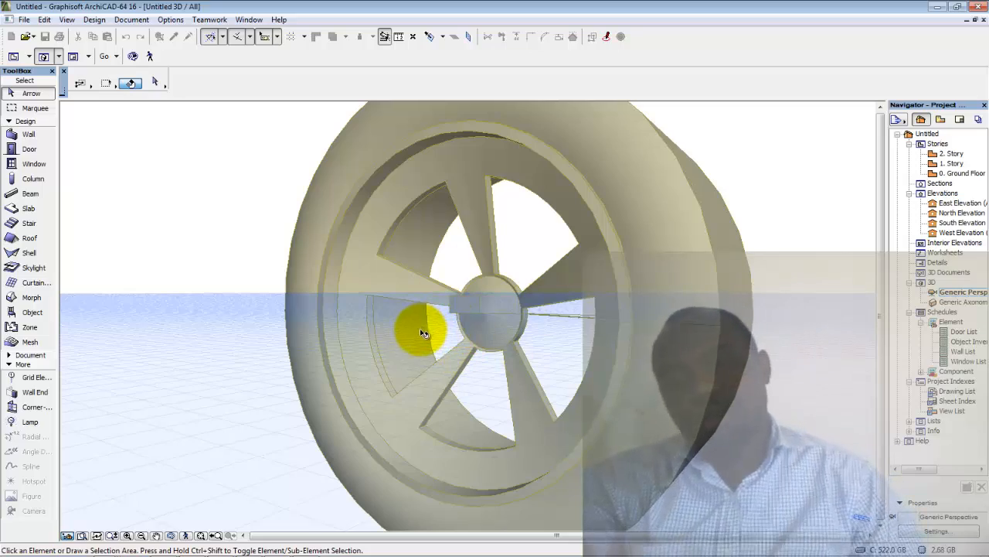
Orbit and zoom the 3D view to inspect the cut wheel from the front and above
{"action": "middle_click_drag", "start_coordinate": [419, 331], "coordinate": [557, 298], "text": "shift"}
{"action": "scroll", "coordinate": [557, 298], "scroll_direction": "up", "scroll_amount": 5}
{"action": "scroll", "coordinate": [541, 299], "scroll_direction": "down", "scroll_amount": 8}
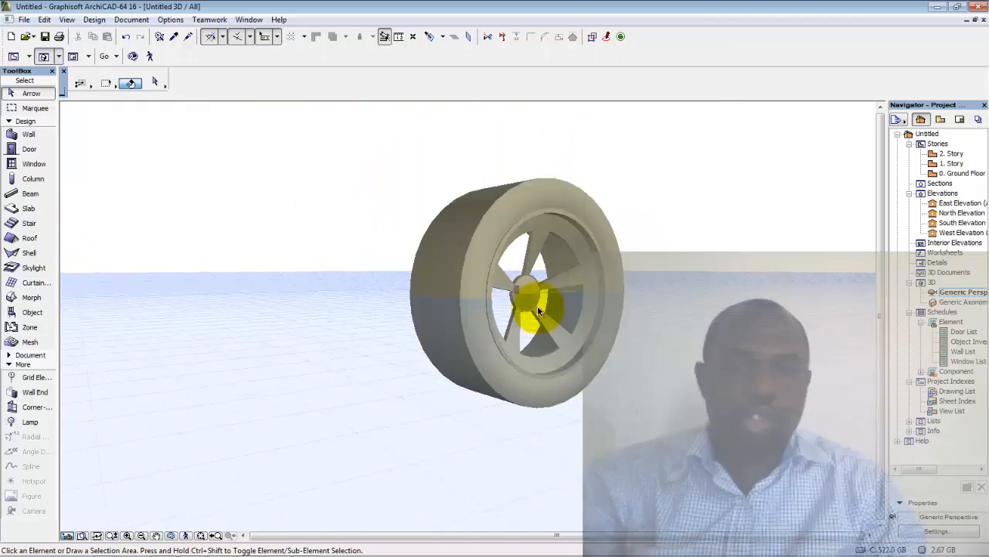
{"action": "scroll", "coordinate": [522, 329], "scroll_direction": "up", "scroll_amount": 5}
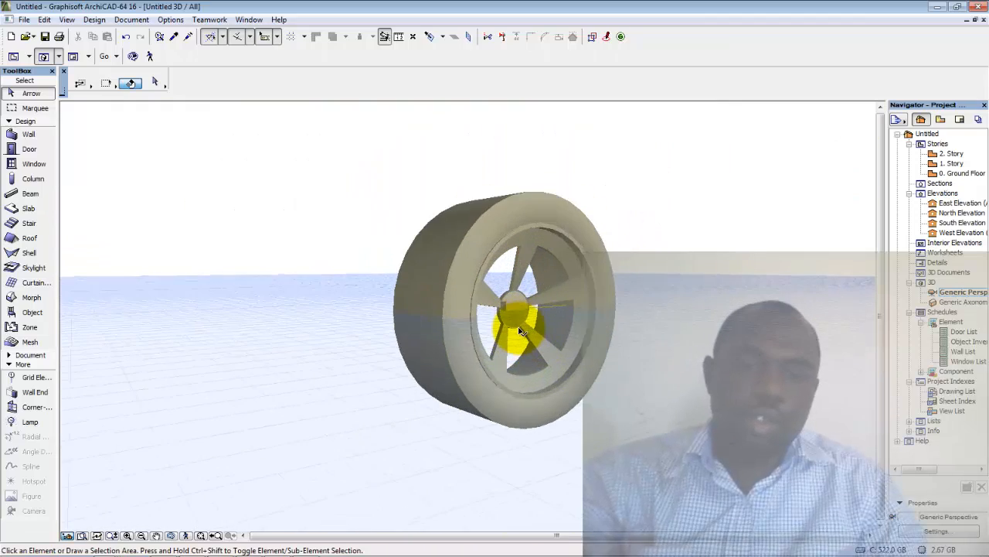
{"action": "middle_click_drag", "start_coordinate": [538, 349], "coordinate": [580, 311], "text": "shift"}
{"action": "scroll", "coordinate": [592, 304], "scroll_direction": "down", "scroll_amount": 2}
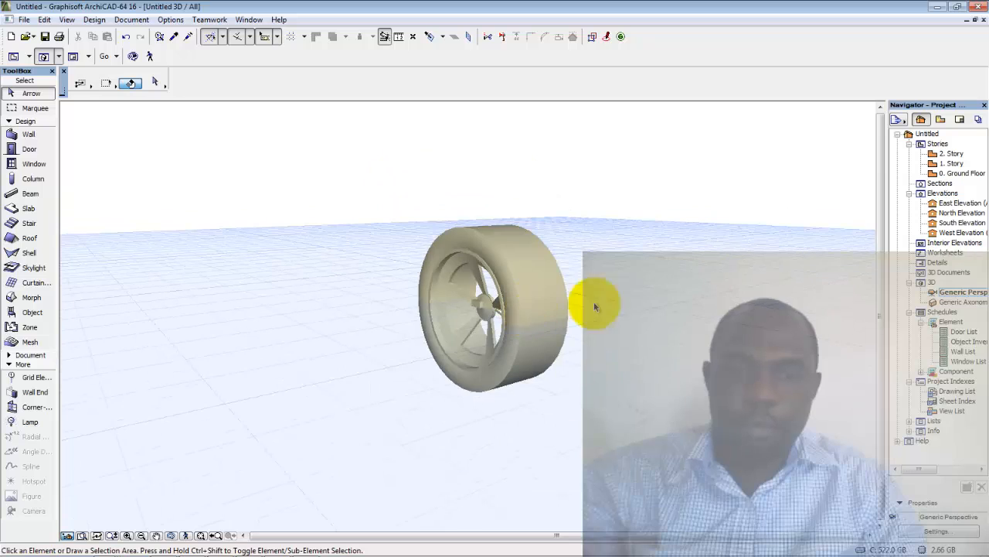
Switch to the 0. Ground Floor plan view
{"action": "double_click", "coordinate": [949, 175]}
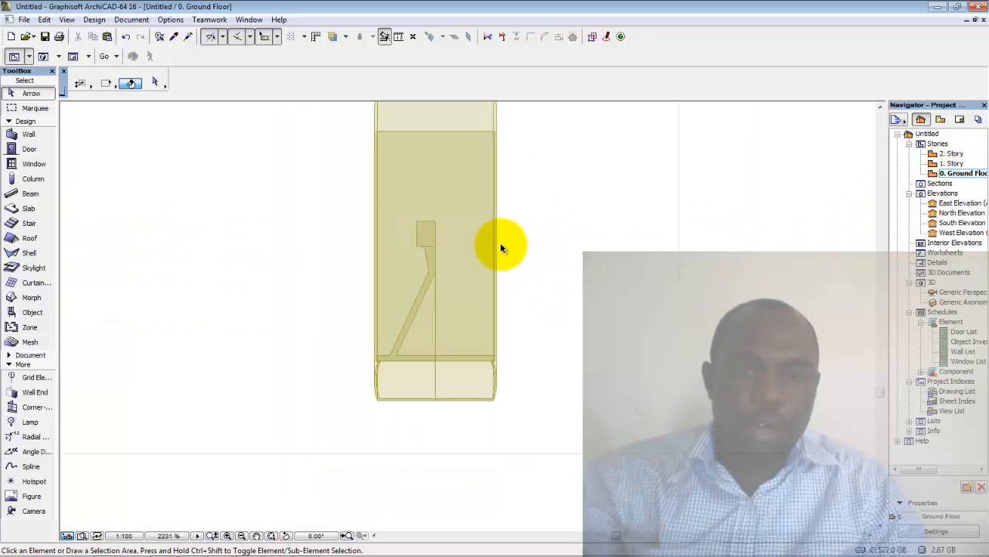
{"action": "scroll", "coordinate": [500, 242], "scroll_direction": "down", "scroll_amount": 2}
{"action": "scroll", "coordinate": [503, 265], "scroll_direction": "up", "scroll_amount": 2}
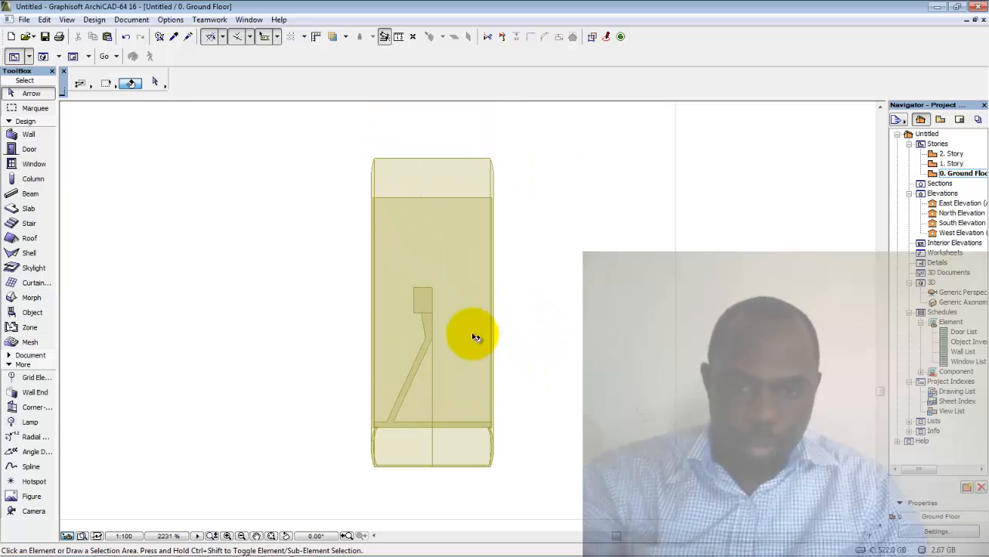